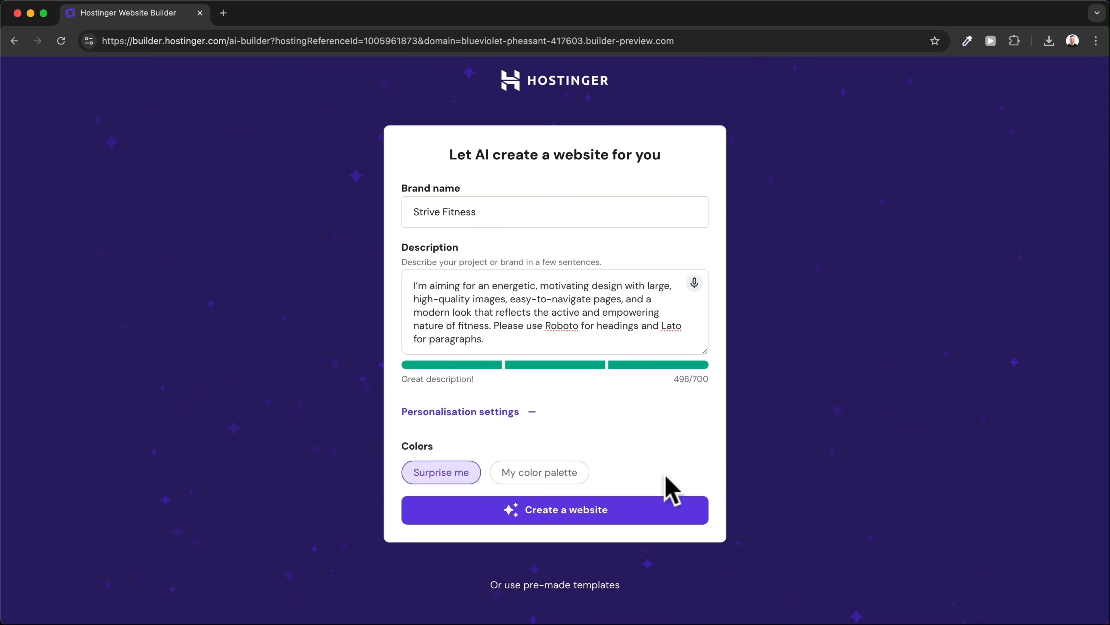
{"action": "left_click", "coordinate": [632, 521]}
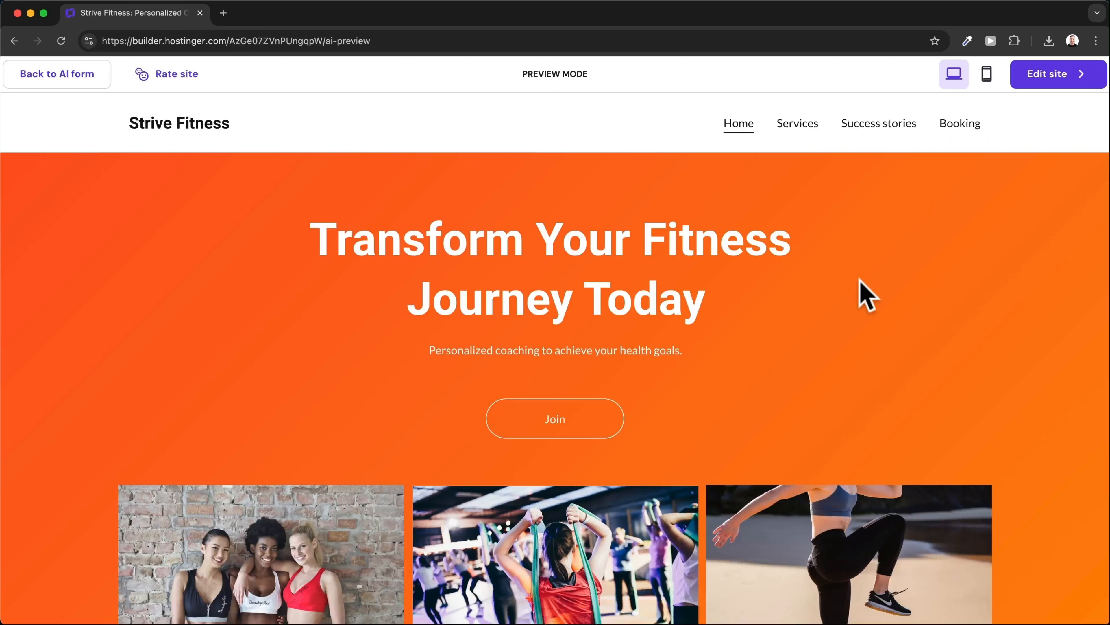
{"action": "scroll", "coordinate": [865, 294], "scroll_direction": "down", "scroll_amount": 5}
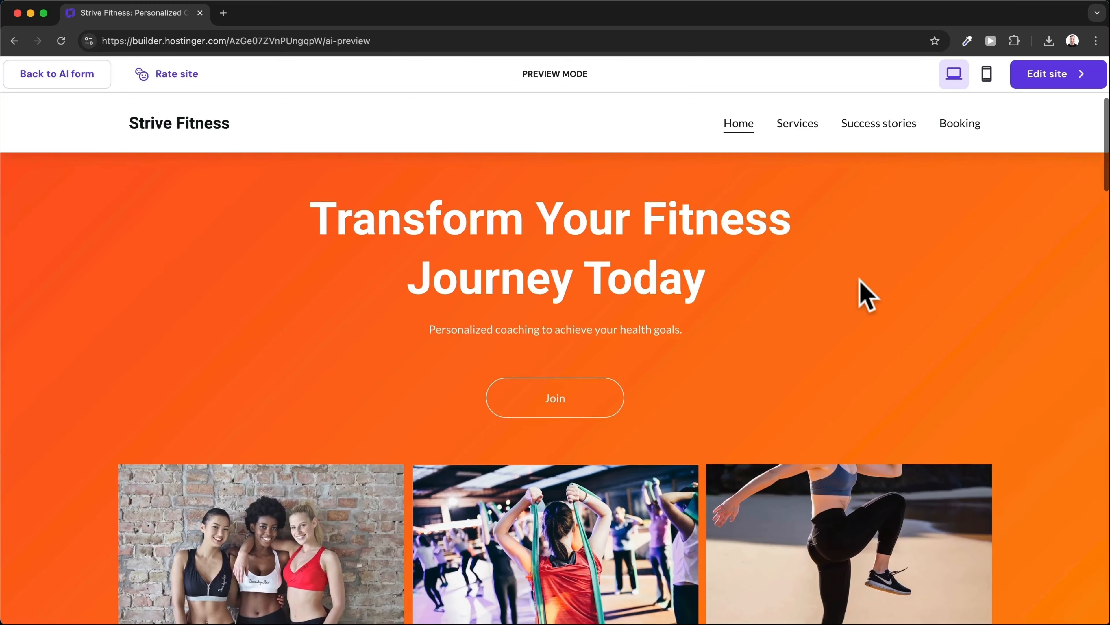
{"action": "scroll", "coordinate": [866, 294], "scroll_direction": "down", "scroll_amount": 10}
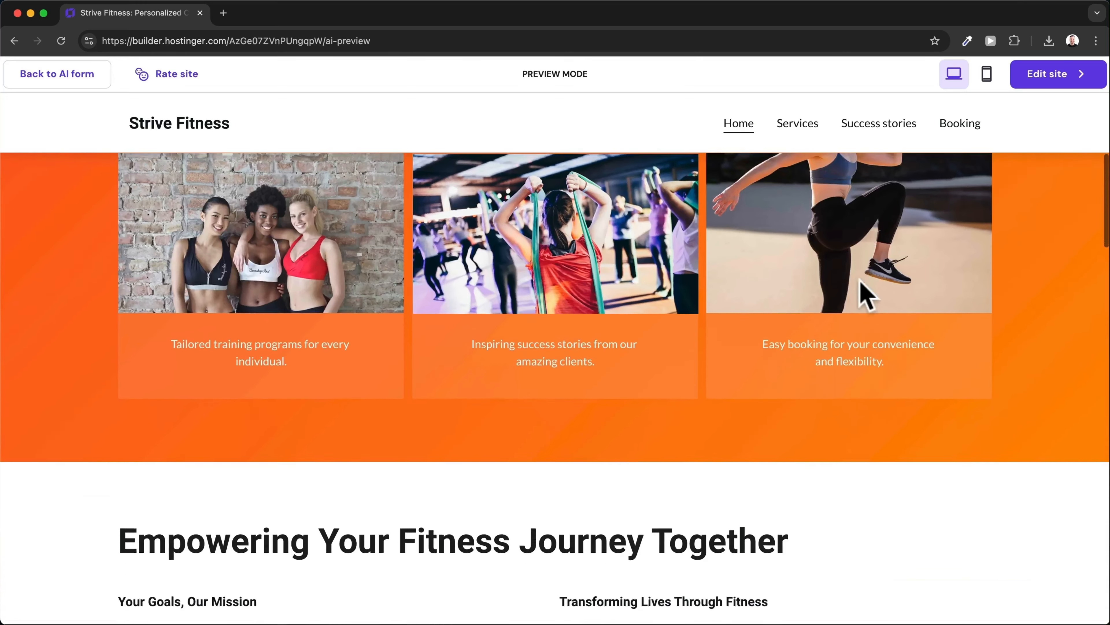
{"action": "scroll", "coordinate": [866, 295], "scroll_direction": "down", "scroll_amount": 6}
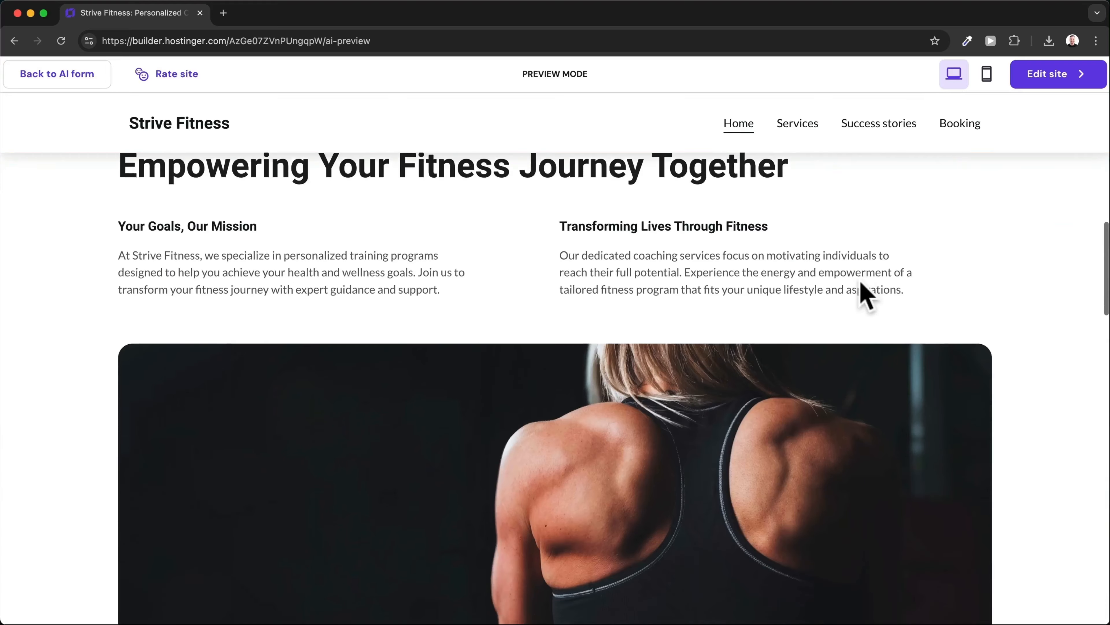
{"action": "scroll", "coordinate": [866, 295], "scroll_direction": "down", "scroll_amount": 6}
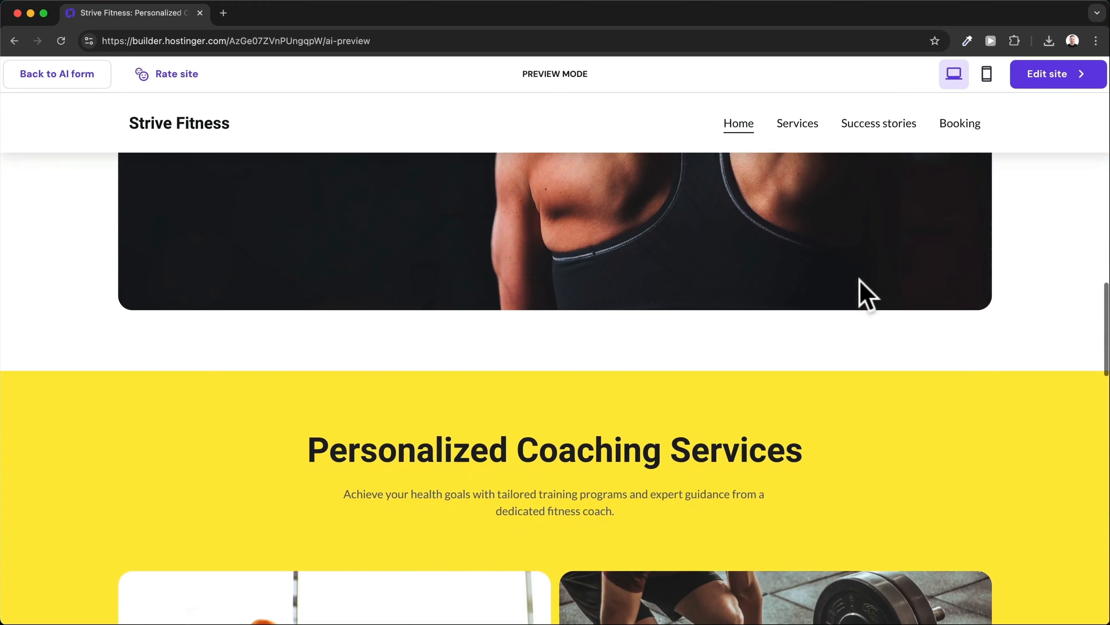
{"action": "scroll", "coordinate": [866, 295], "scroll_direction": "down", "scroll_amount": 6}
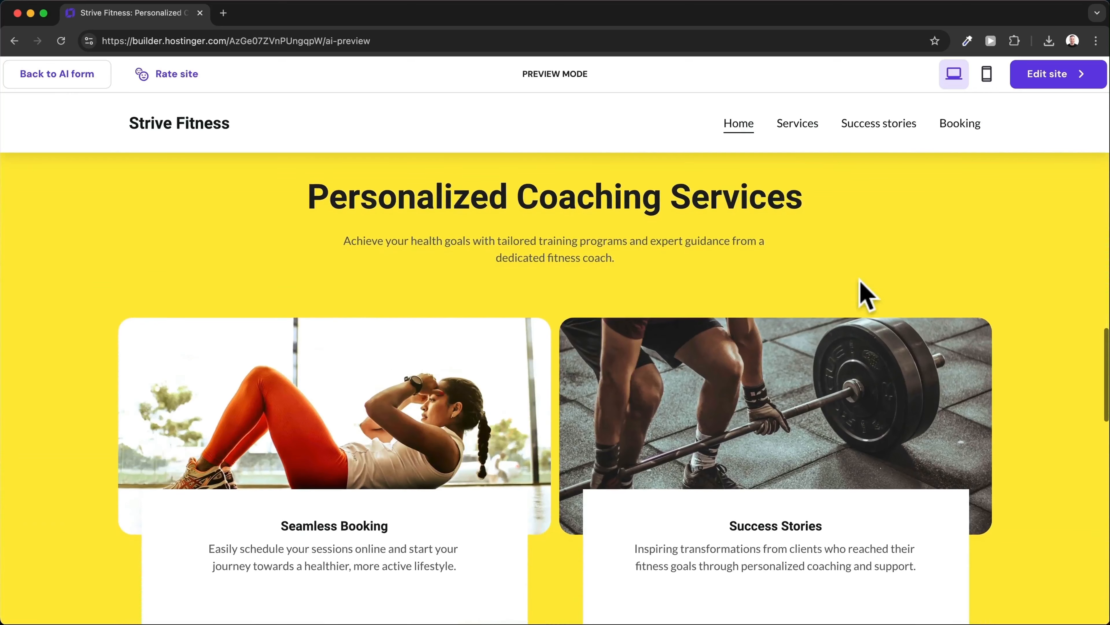
{"action": "scroll", "coordinate": [866, 296], "scroll_direction": "down", "scroll_amount": 3}
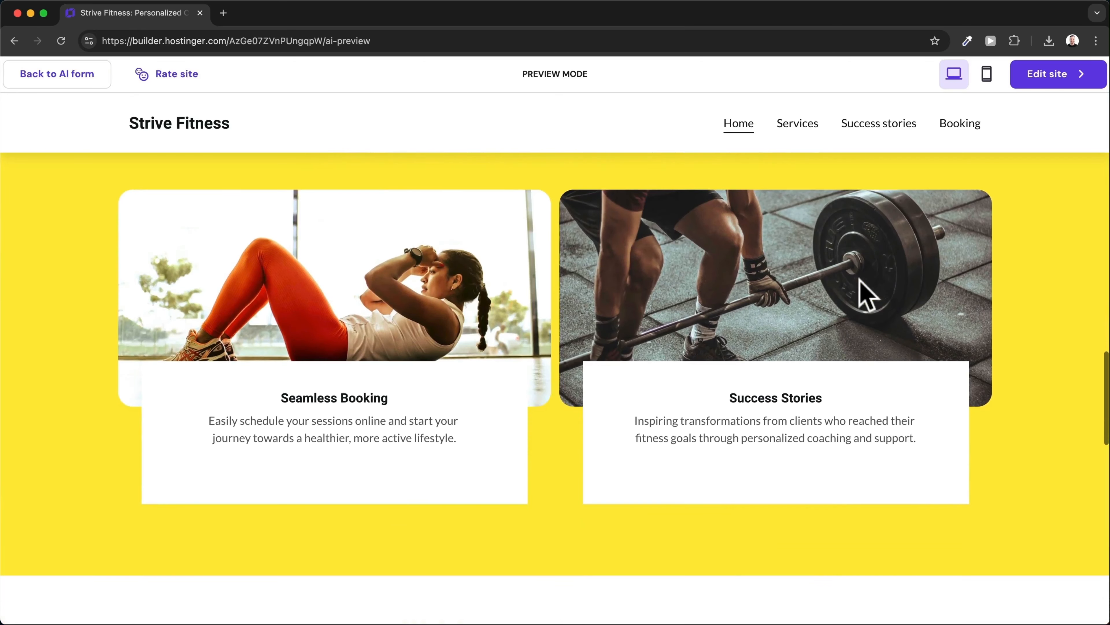
{"action": "scroll", "coordinate": [866, 295], "scroll_direction": "down", "scroll_amount": 2}
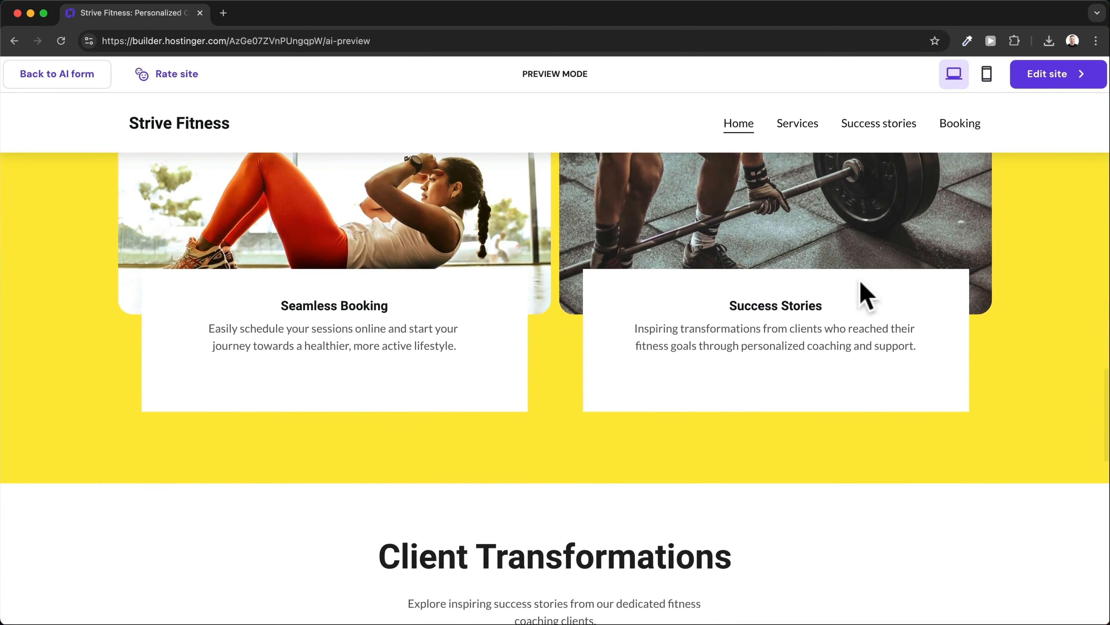
{"action": "scroll", "coordinate": [864, 294], "scroll_direction": "down", "scroll_amount": 3}
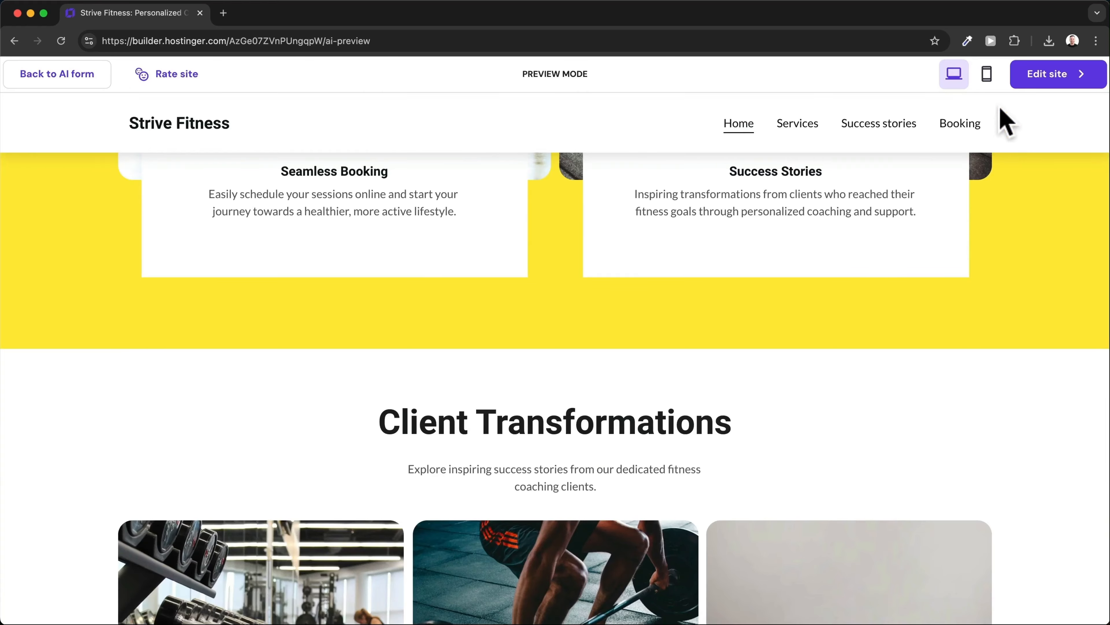
Switch the preview to the phone layout and scroll through the Strive Fitness site from hero to footer.
{"action": "left_click", "coordinate": [988, 74]}
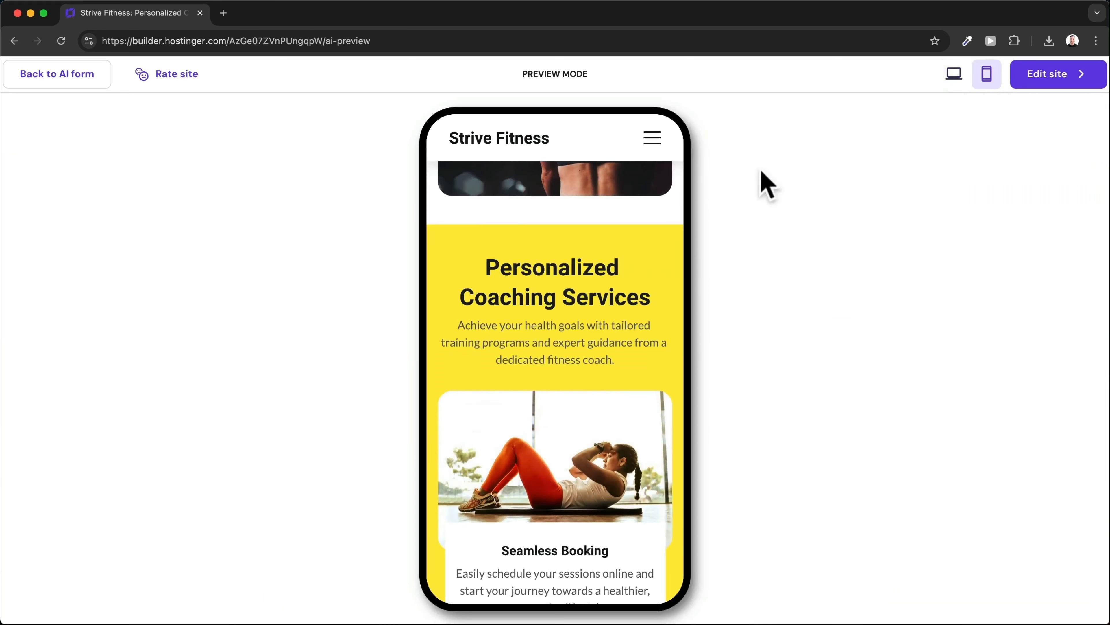
{"action": "scroll", "coordinate": [578, 295], "scroll_direction": "down", "scroll_amount": 15}
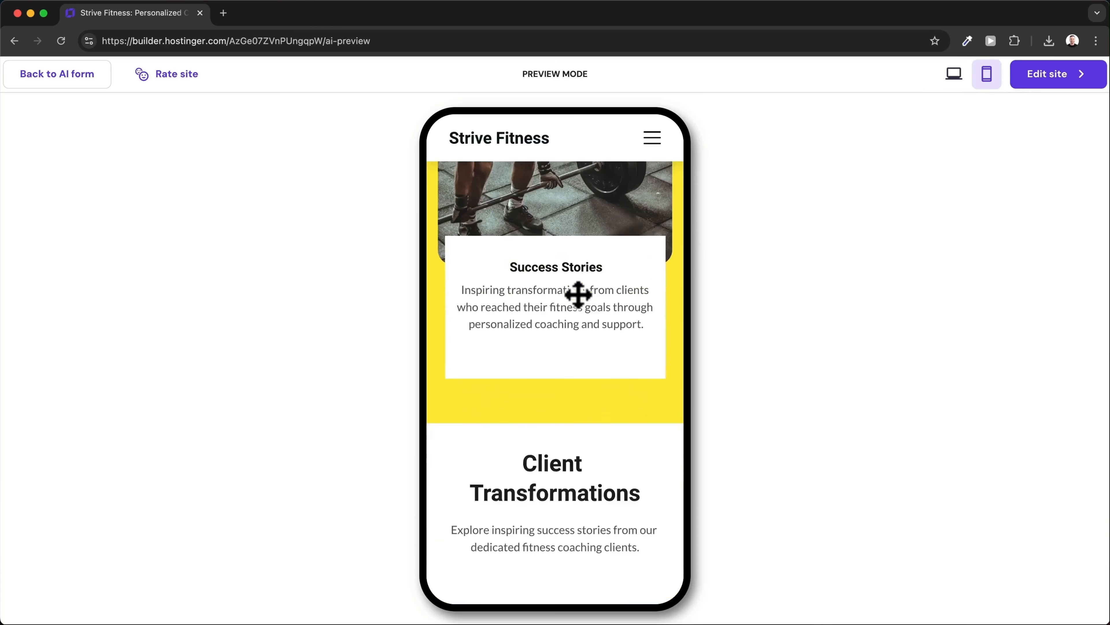
{"action": "scroll", "coordinate": [578, 295], "scroll_direction": "down", "scroll_amount": 15}
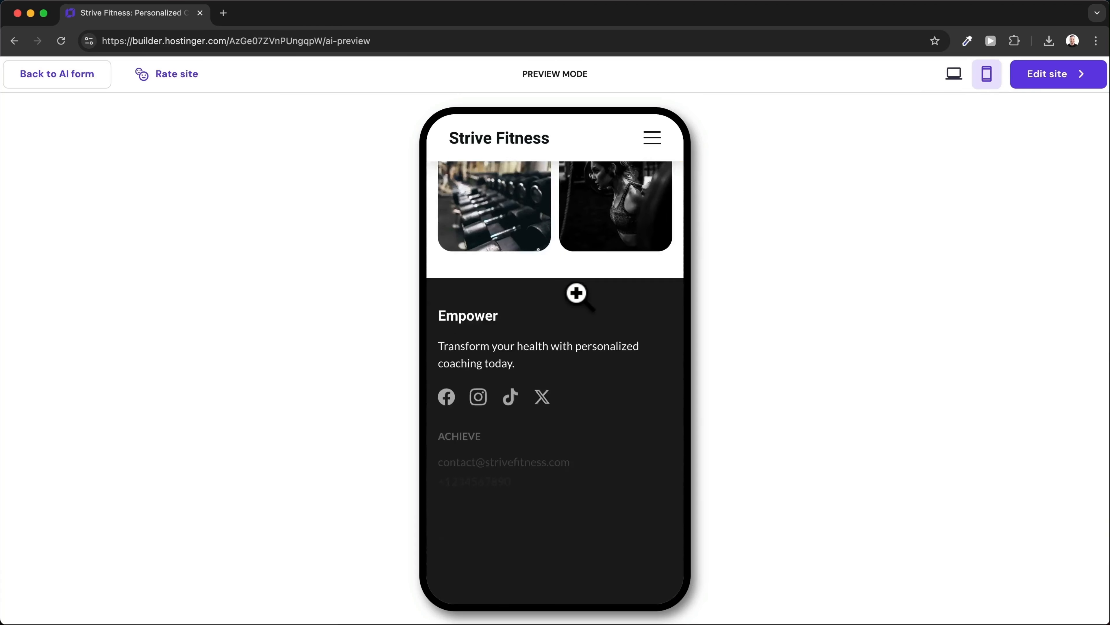
{"action": "scroll", "coordinate": [577, 292], "scroll_direction": "up", "scroll_amount": 20}
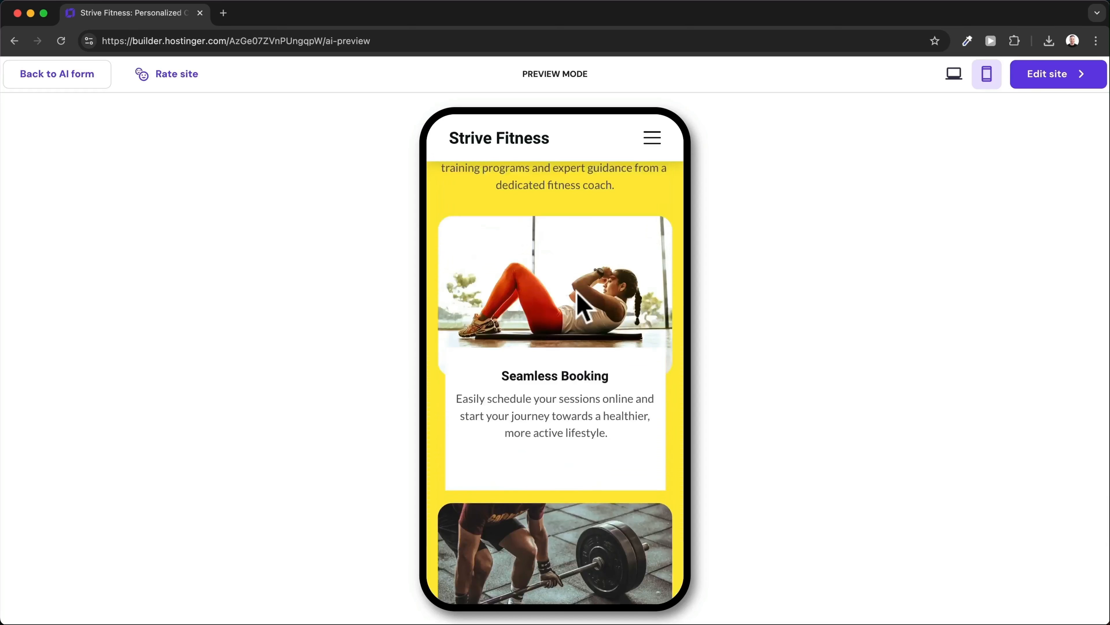
{"action": "scroll", "coordinate": [578, 295], "scroll_direction": "up", "scroll_amount": 15}
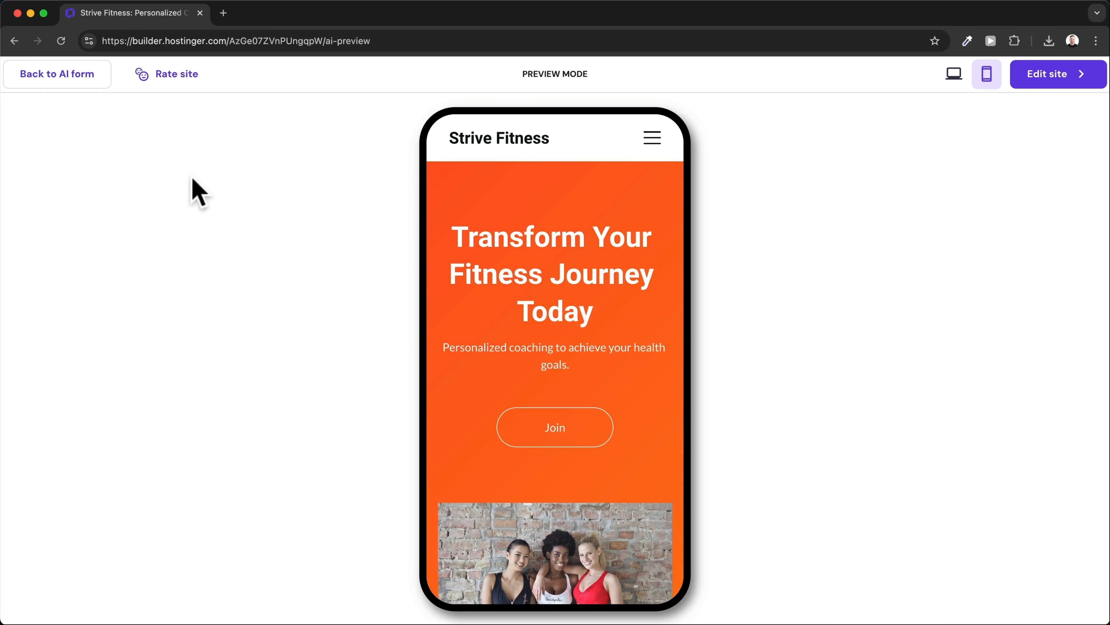
Return to the AI website brief form and scroll down to its colour options.
{"action": "left_click", "coordinate": [60, 75]}
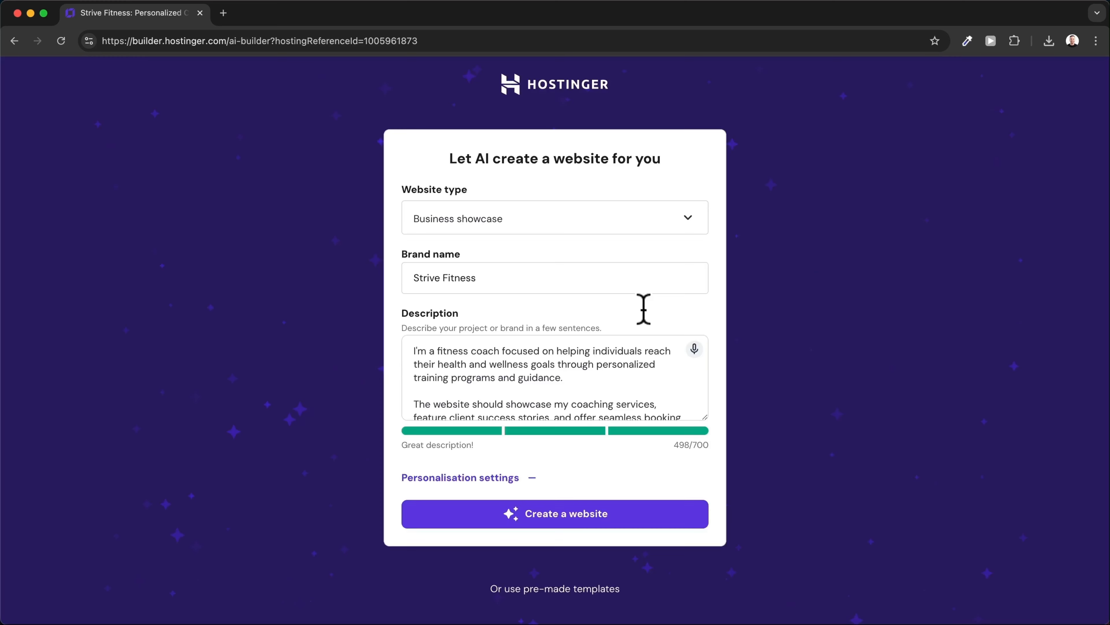
{"action": "scroll", "coordinate": [643, 308], "scroll_direction": "down", "scroll_amount": 1}
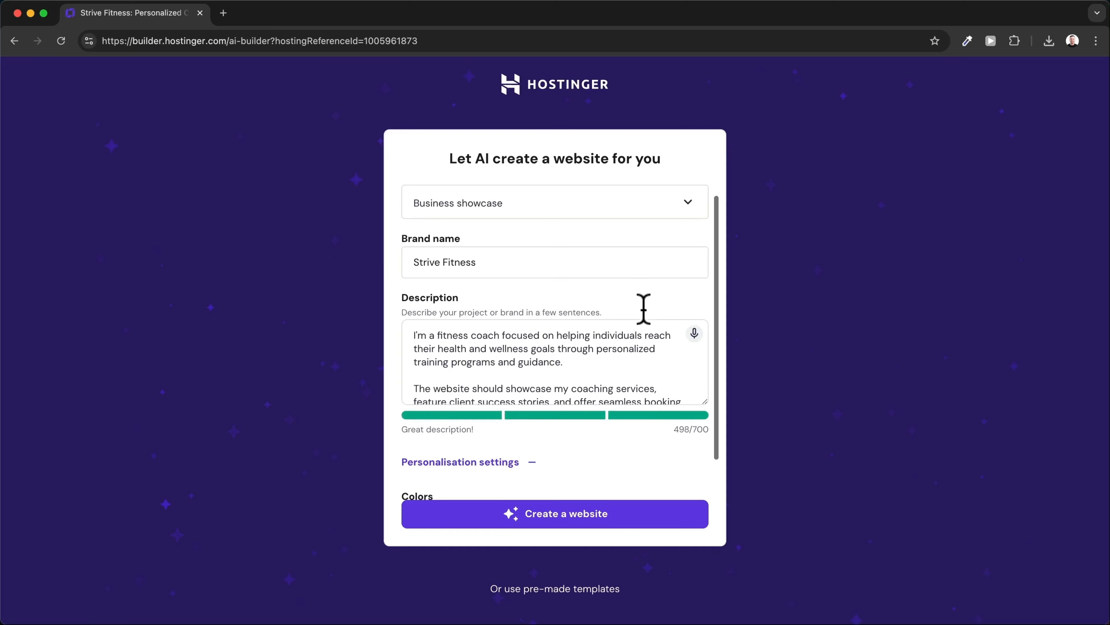
{"action": "scroll", "coordinate": [643, 309], "scroll_direction": "down", "scroll_amount": 2}
{"action": "scroll", "coordinate": [565, 321], "scroll_direction": "down", "scroll_amount": 1}
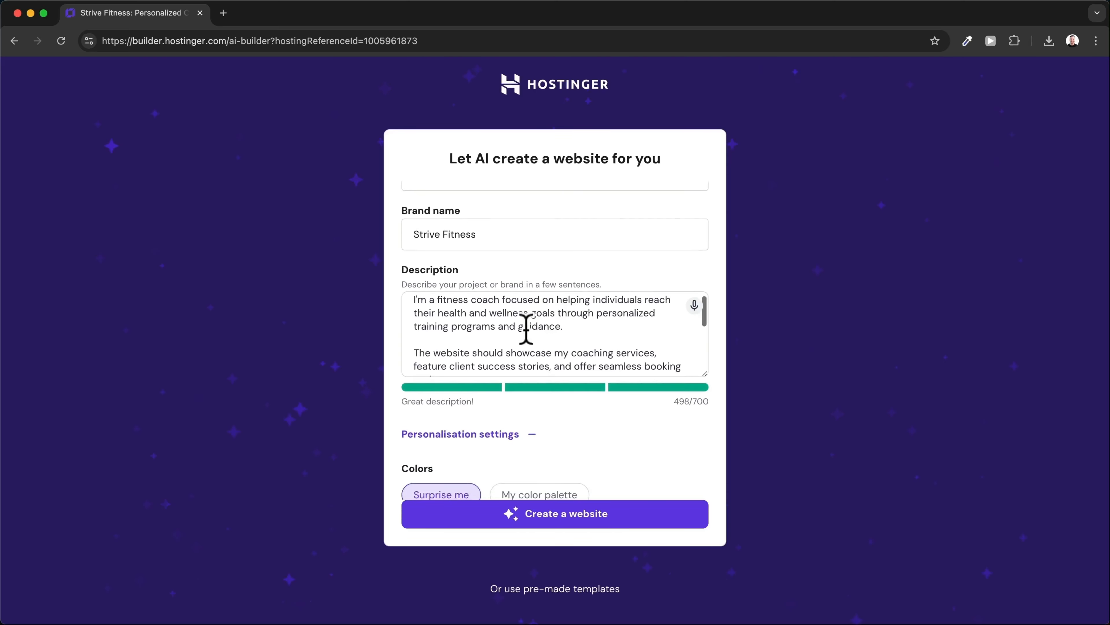
{"action": "scroll", "coordinate": [526, 331], "scroll_direction": "down", "scroll_amount": 3}
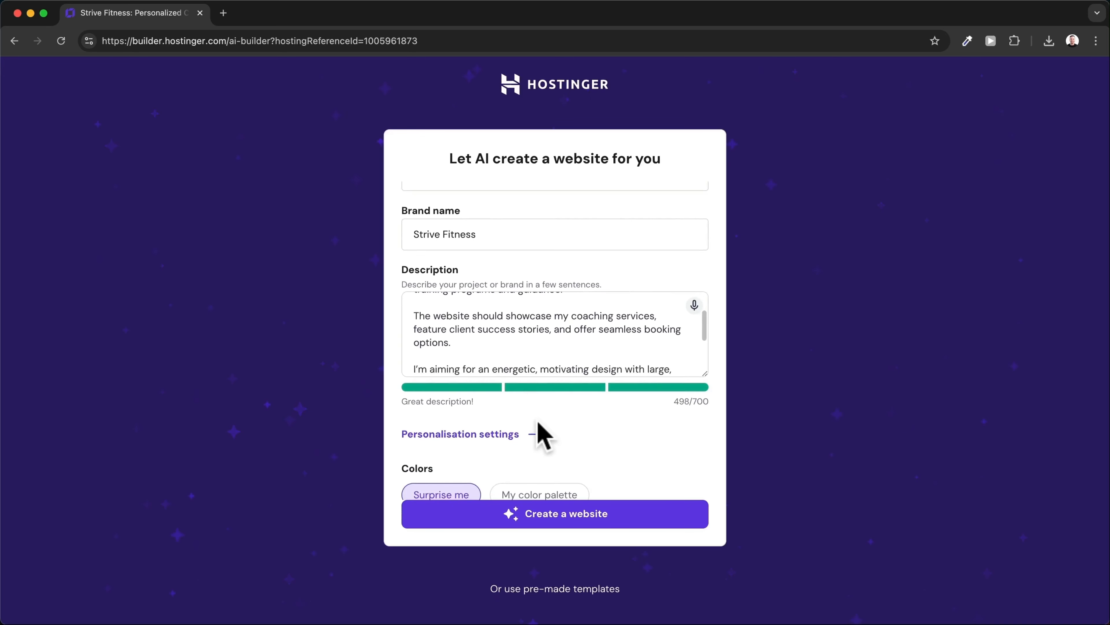
{"action": "scroll", "coordinate": [539, 423], "scroll_direction": "down", "scroll_amount": 1}
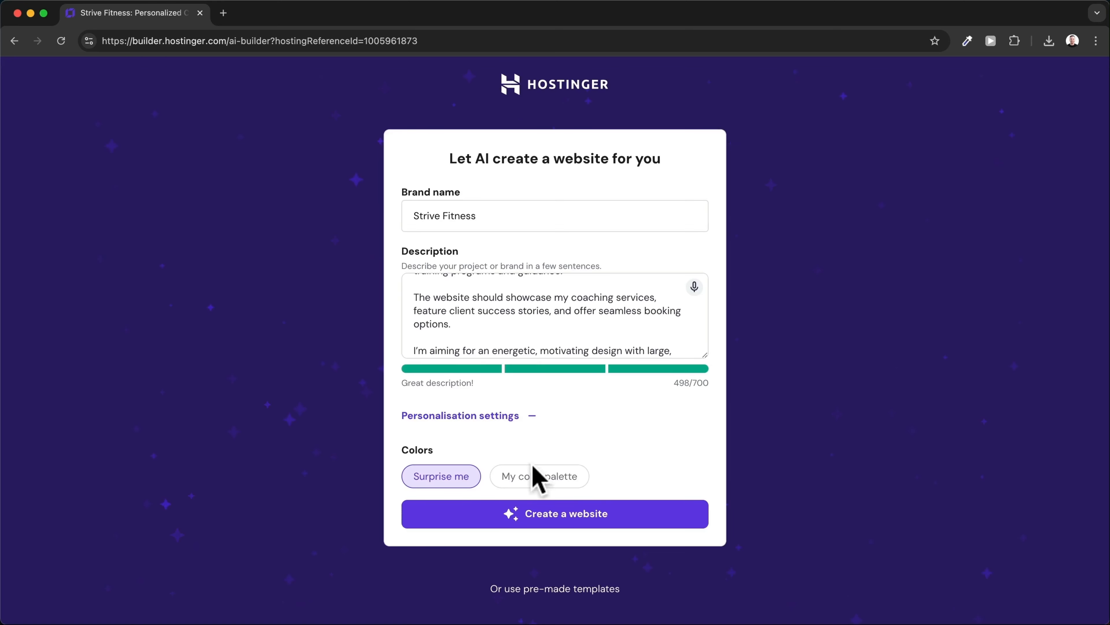
Select 'My color palette' and apply the light, navy and blue ready-made palette.
{"action": "left_click", "coordinate": [538, 477]}
{"action": "scroll", "coordinate": [627, 411], "scroll_direction": "down", "scroll_amount": 5}
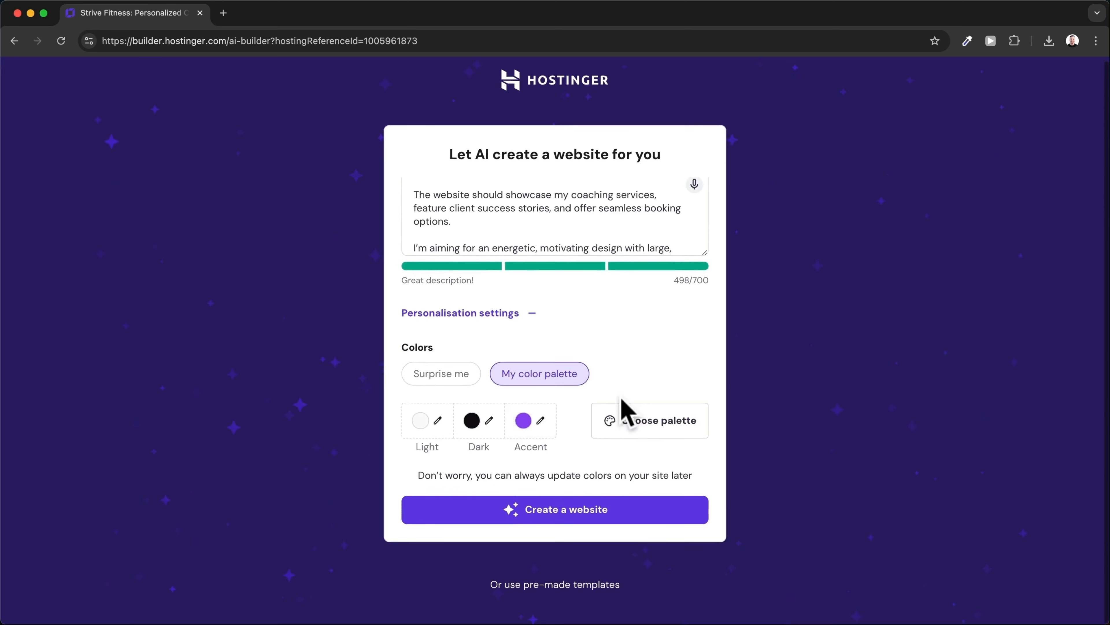
{"action": "left_click", "coordinate": [649, 438]}
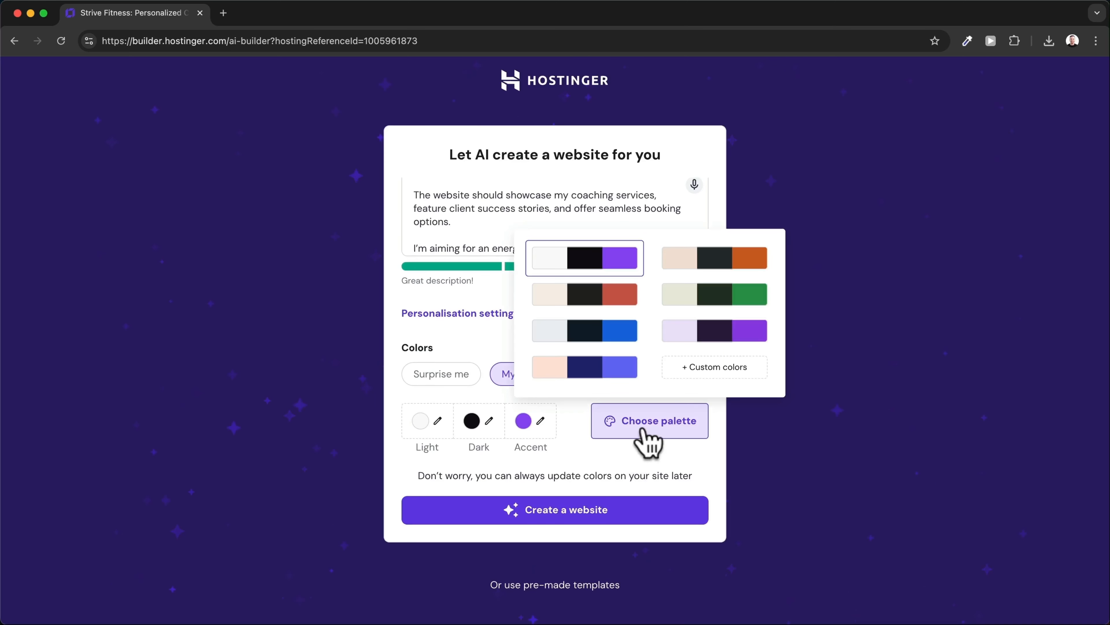
{"action": "left_click", "coordinate": [602, 350]}
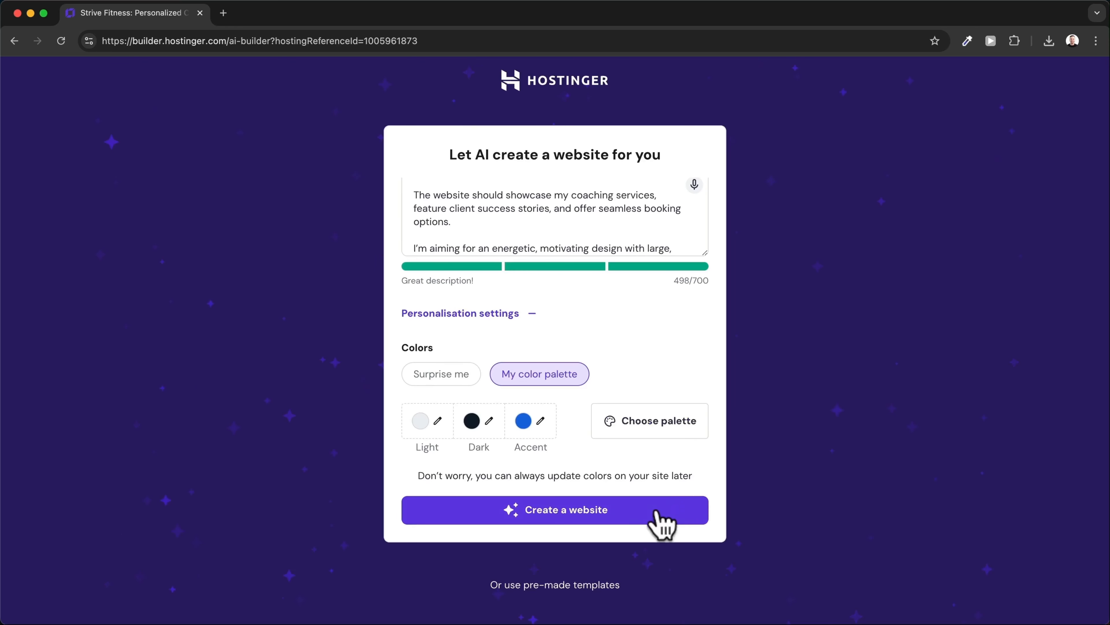
Create the website again with the blue accent colours and scroll through the regenerated desktop preview.
{"action": "left_click", "coordinate": [619, 509]}
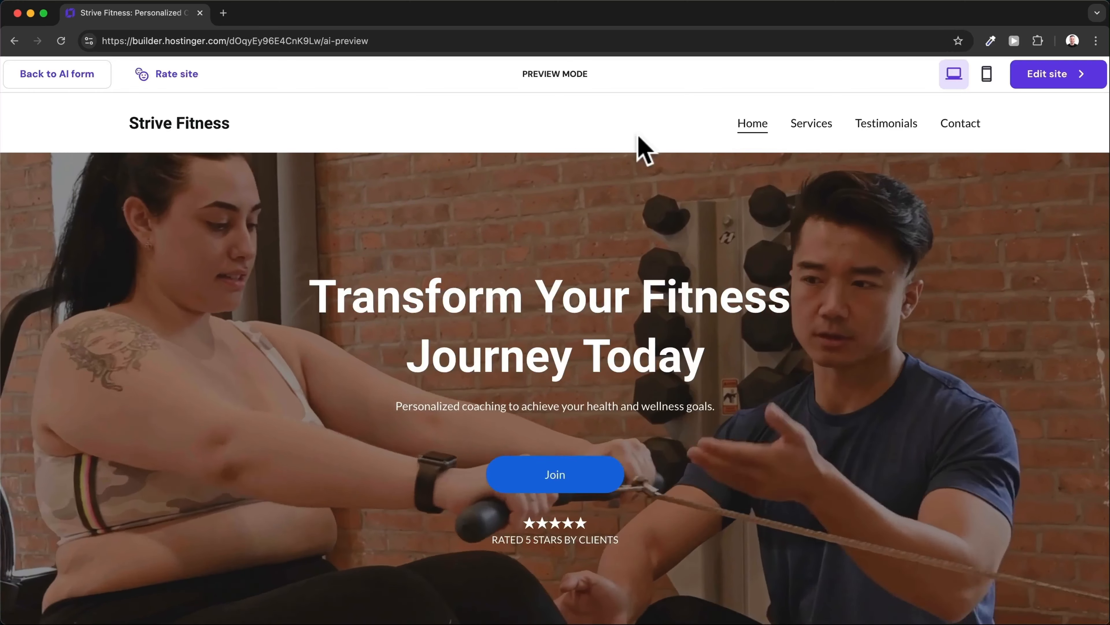
{"action": "scroll", "coordinate": [610, 271], "scroll_direction": "down", "scroll_amount": 1}
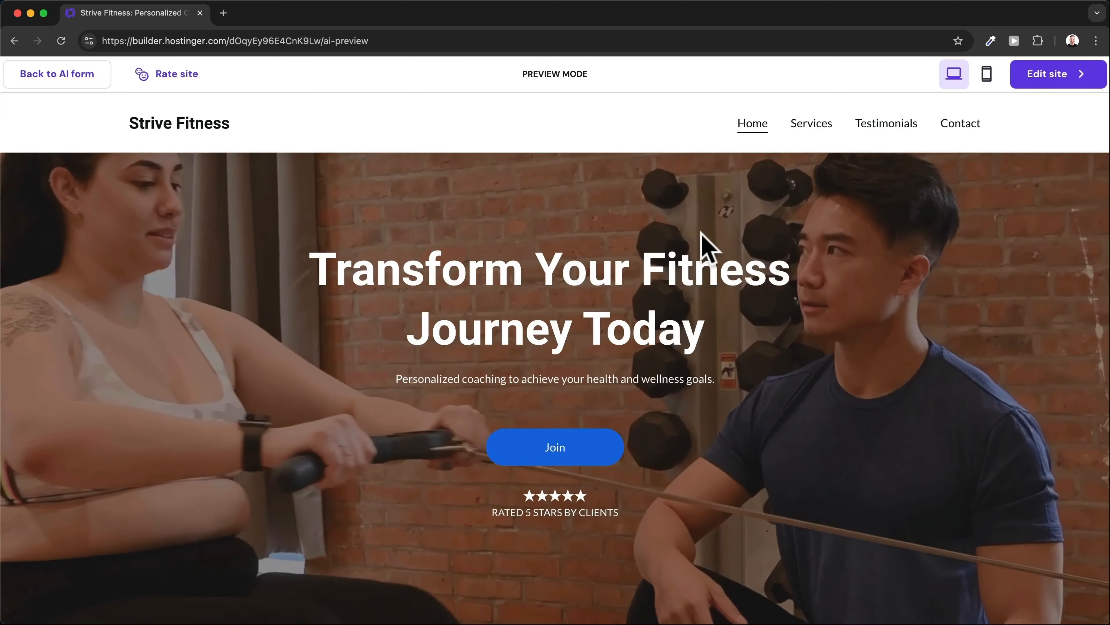
{"action": "scroll", "coordinate": [702, 239], "scroll_direction": "down", "scroll_amount": 5}
{"action": "scroll", "coordinate": [708, 247], "scroll_direction": "down", "scroll_amount": 20}
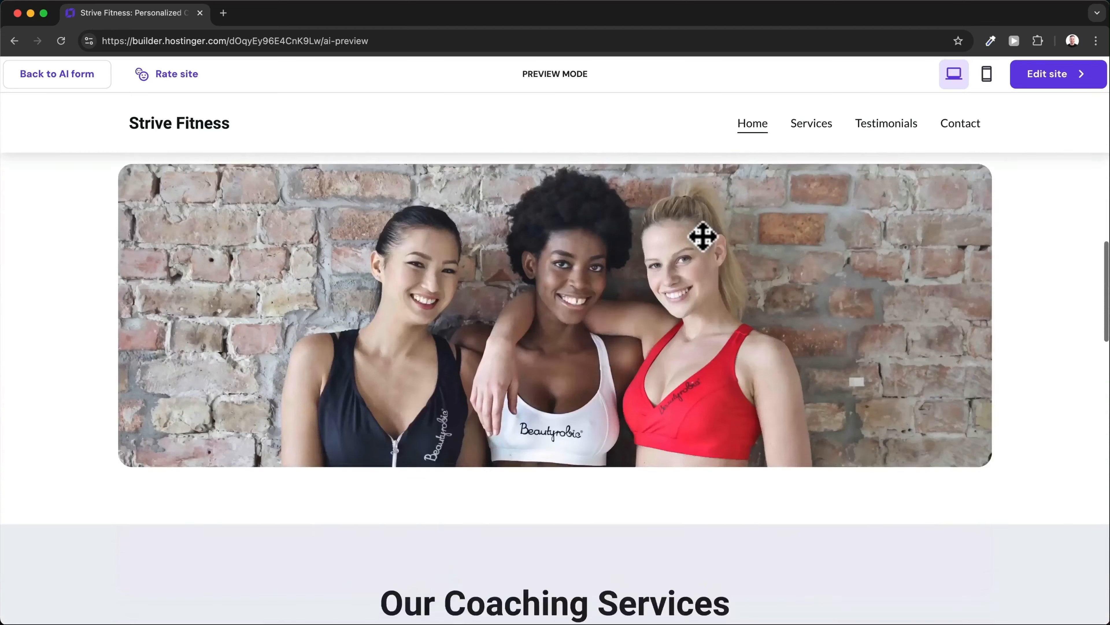
{"action": "scroll", "coordinate": [706, 243], "scroll_direction": "down", "scroll_amount": 18}
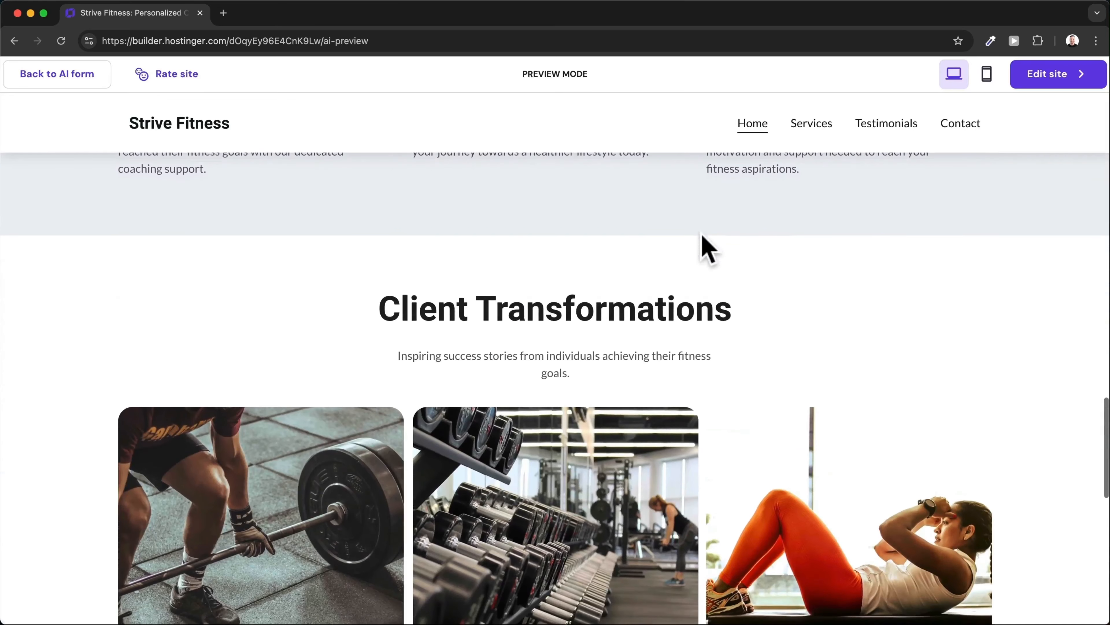
{"action": "scroll", "coordinate": [708, 249], "scroll_direction": "down", "scroll_amount": 5}
{"action": "scroll", "coordinate": [706, 241], "scroll_direction": "up", "scroll_amount": 20}
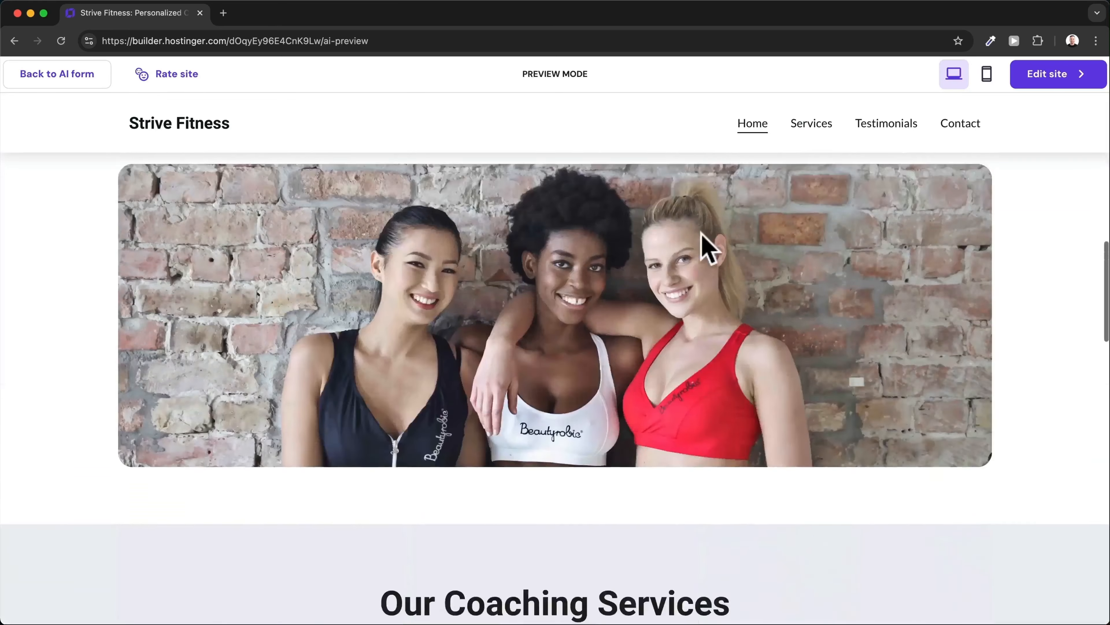
{"action": "scroll", "coordinate": [708, 248], "scroll_direction": "up", "scroll_amount": 8}
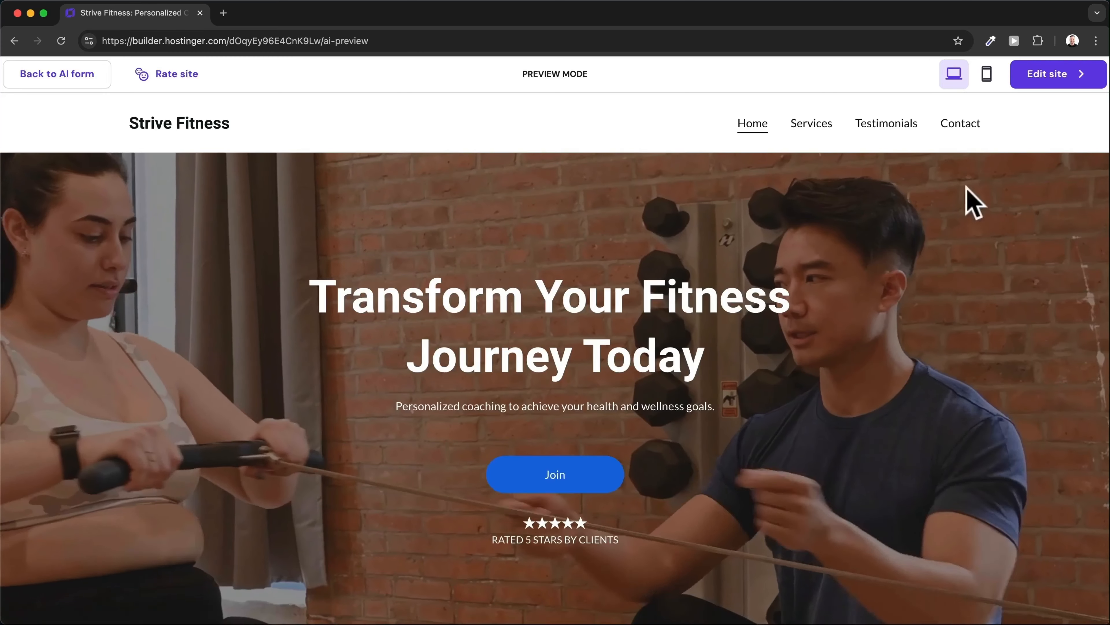
{"action": "left_click", "coordinate": [1048, 75]}
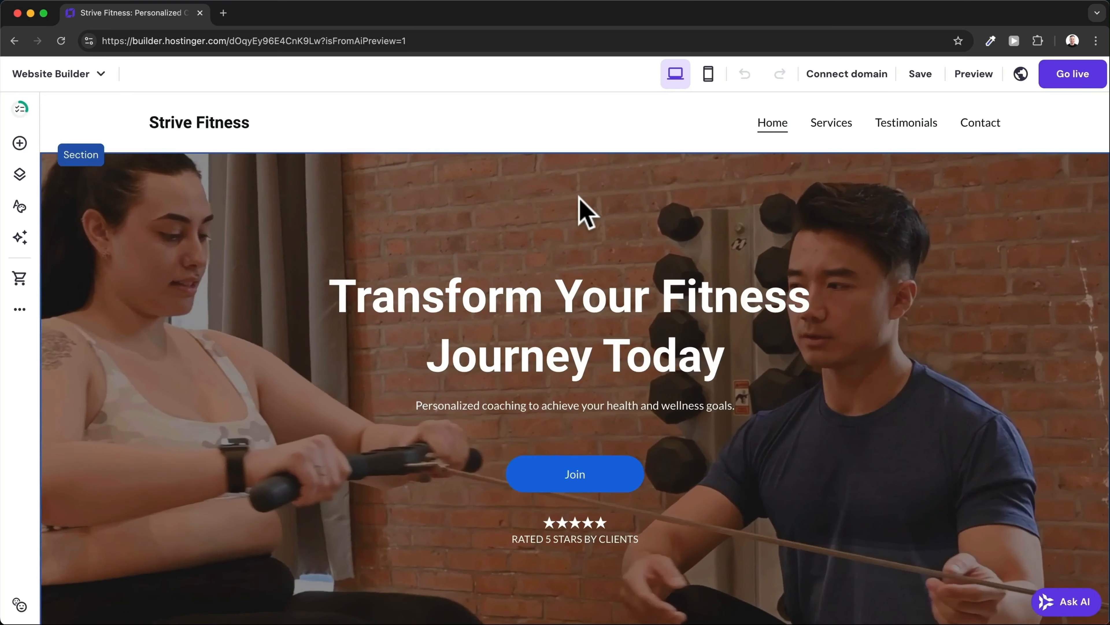
{"action": "scroll", "coordinate": [580, 211], "scroll_direction": "down", "scroll_amount": 1}
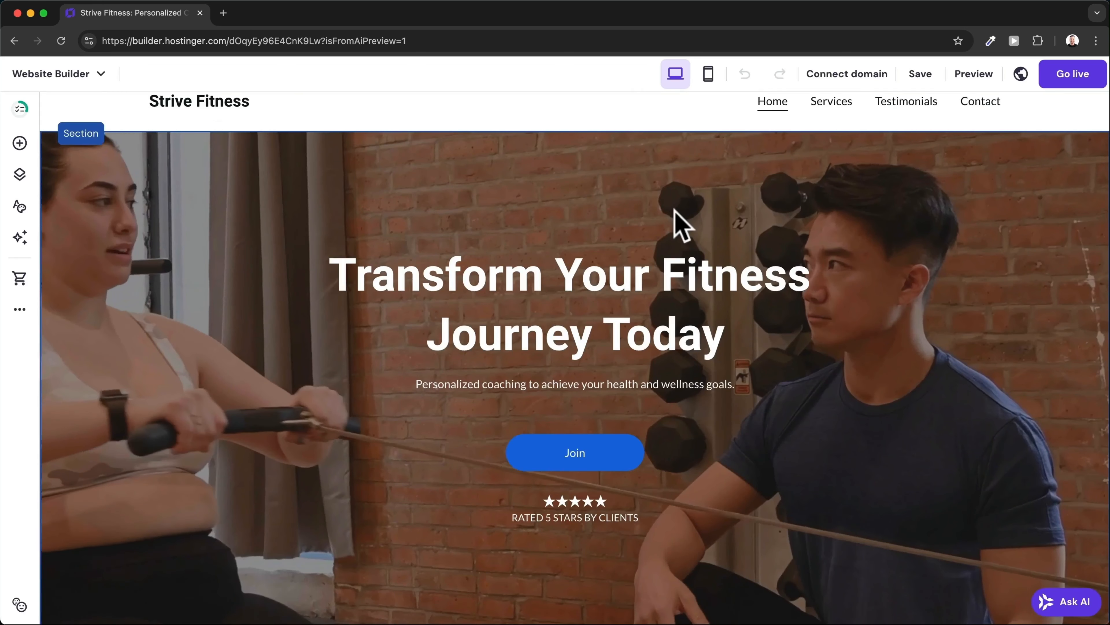
{"action": "scroll", "coordinate": [680, 223], "scroll_direction": "up", "scroll_amount": 1}
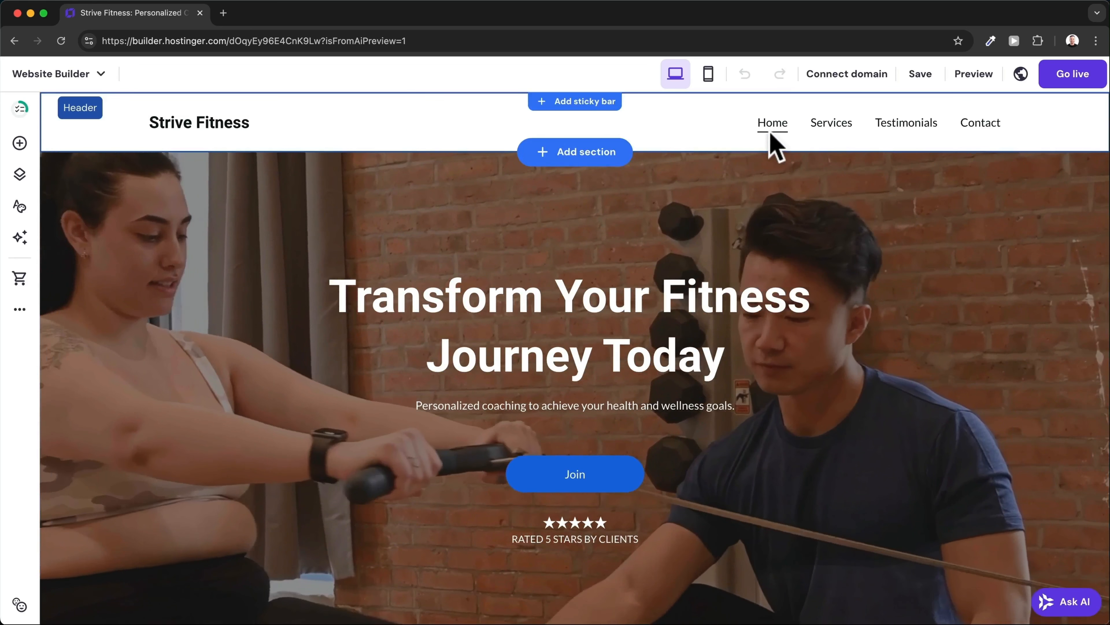
{"action": "scroll", "coordinate": [684, 313], "scroll_direction": "down", "scroll_amount": 15}
{"action": "scroll", "coordinate": [688, 324], "scroll_direction": "up", "scroll_amount": 5}
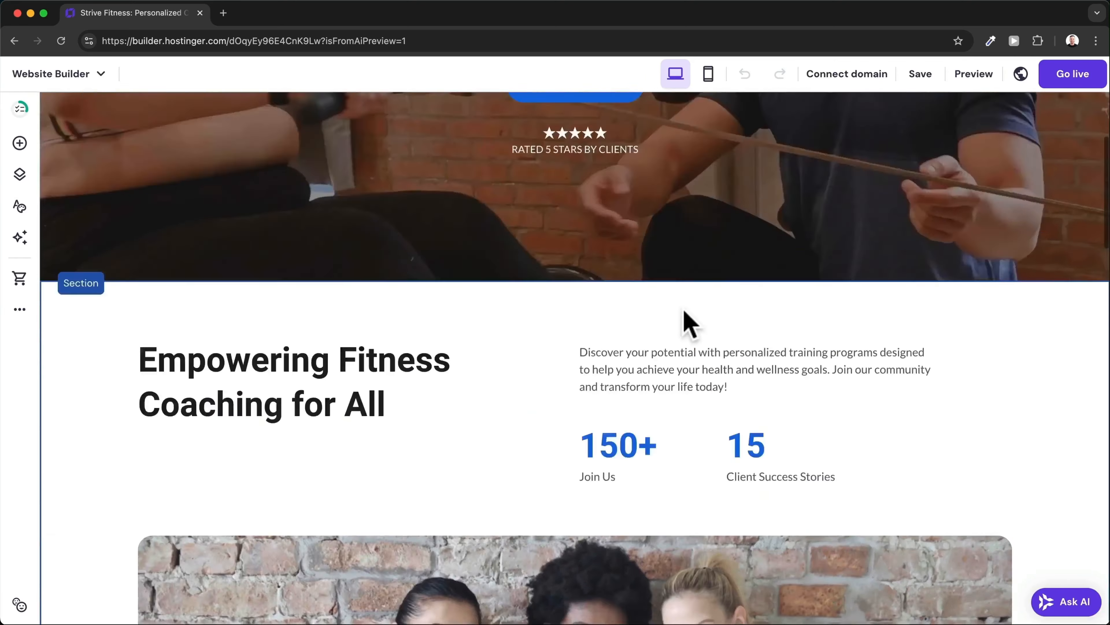
{"action": "scroll", "coordinate": [689, 324], "scroll_direction": "up", "scroll_amount": 10}
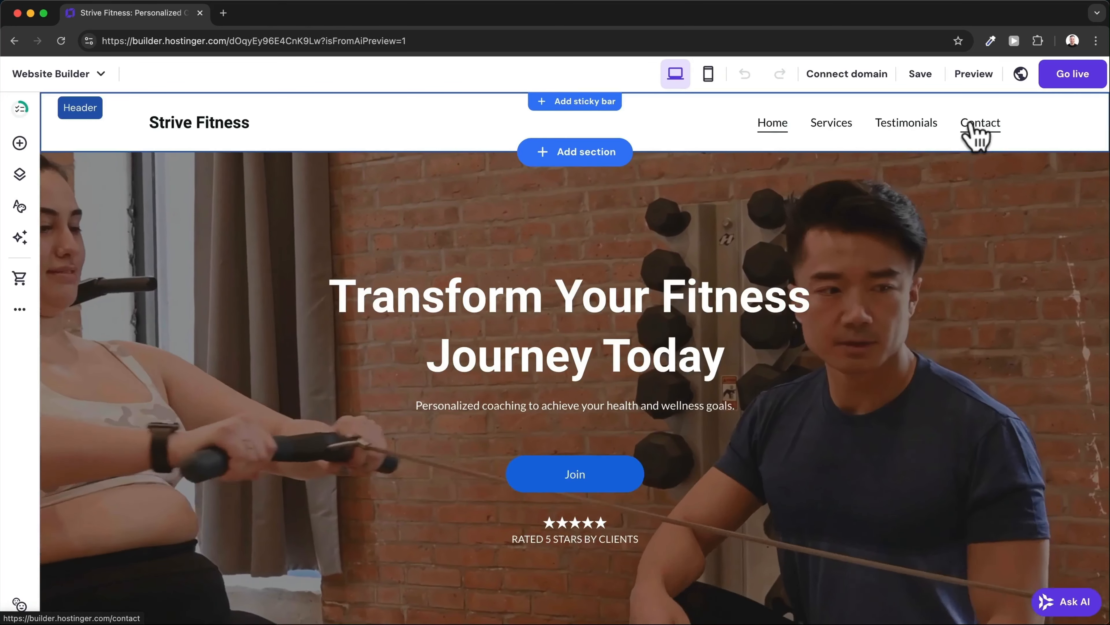
{"action": "left_click", "coordinate": [698, 141]}
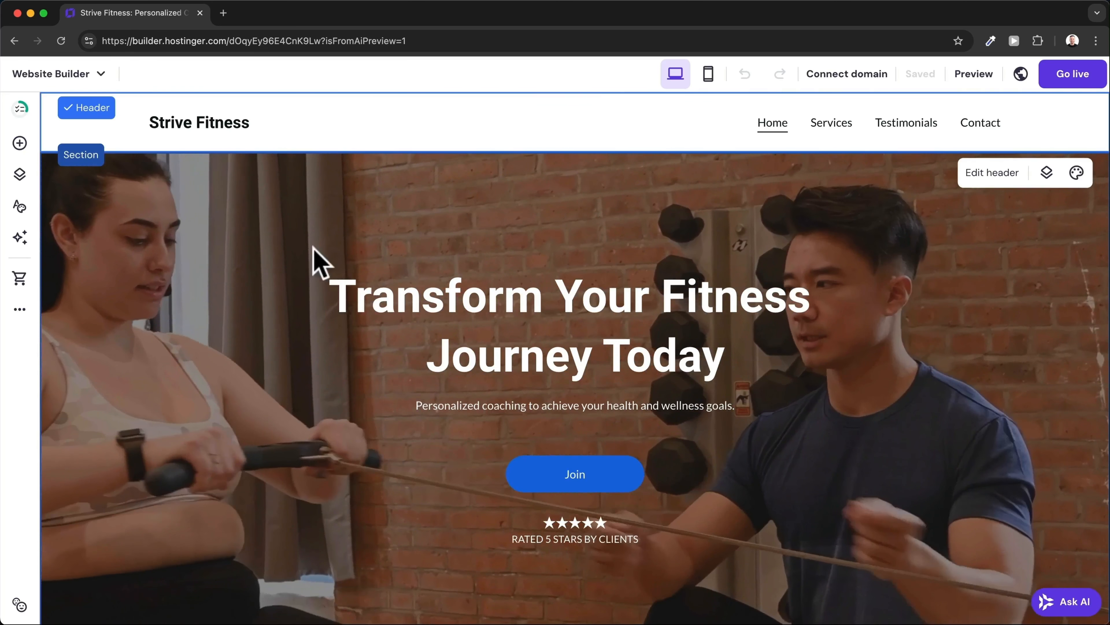
{"action": "scroll", "coordinate": [533, 471], "scroll_direction": "down", "scroll_amount": 1}
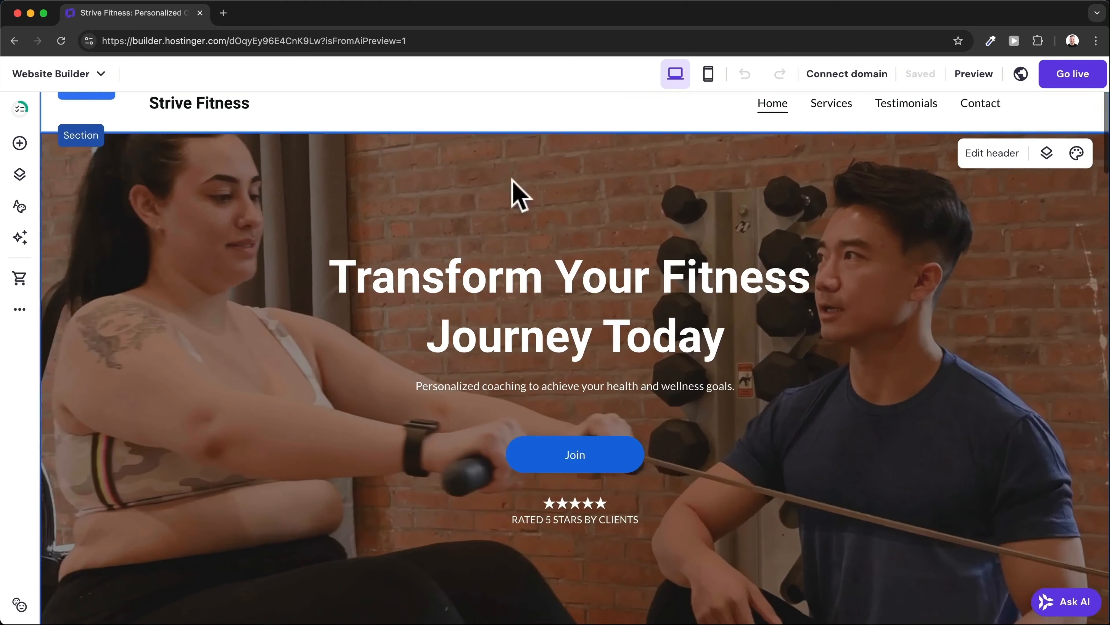
{"action": "scroll", "coordinate": [231, 334], "scroll_direction": "down", "scroll_amount": 5}
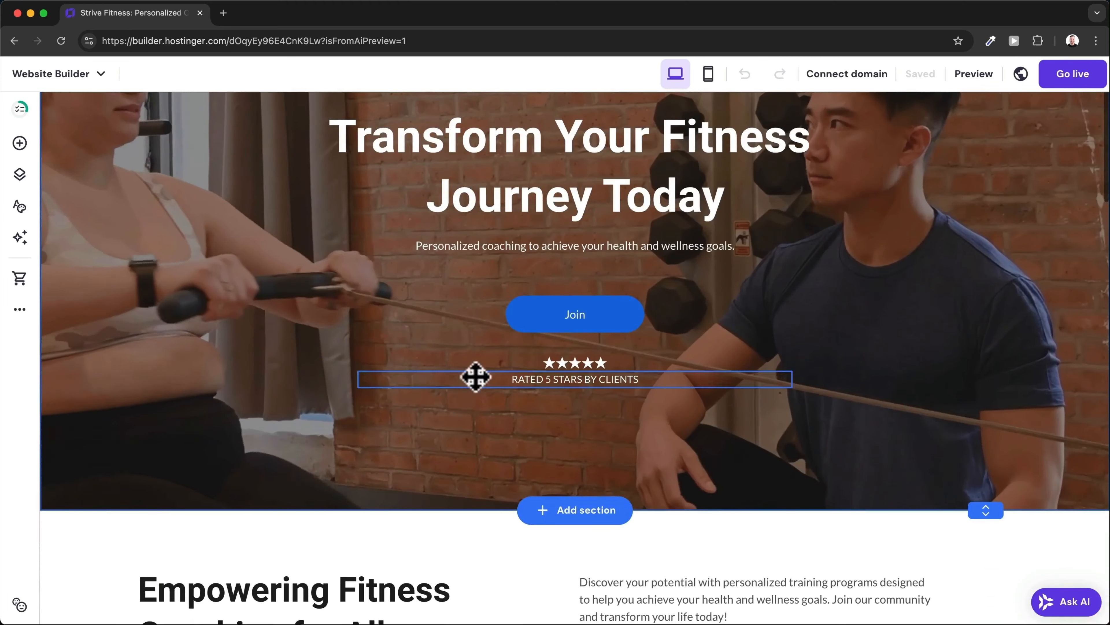
{"action": "scroll", "coordinate": [175, 341], "scroll_direction": "down", "scroll_amount": 2}
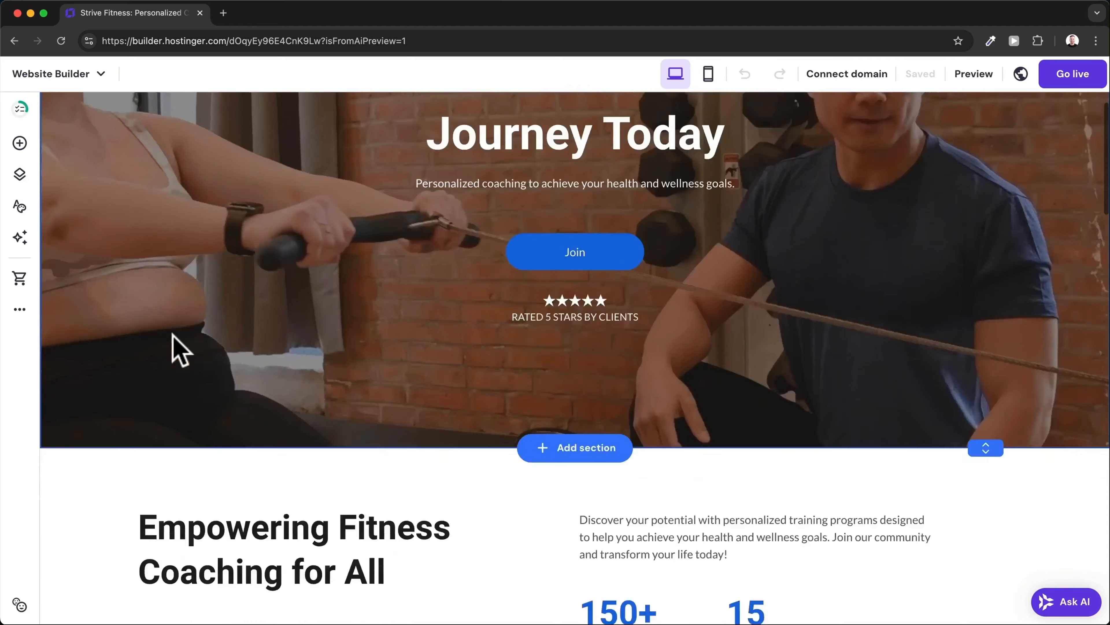
{"action": "scroll", "coordinate": [175, 348], "scroll_direction": "down", "scroll_amount": 8}
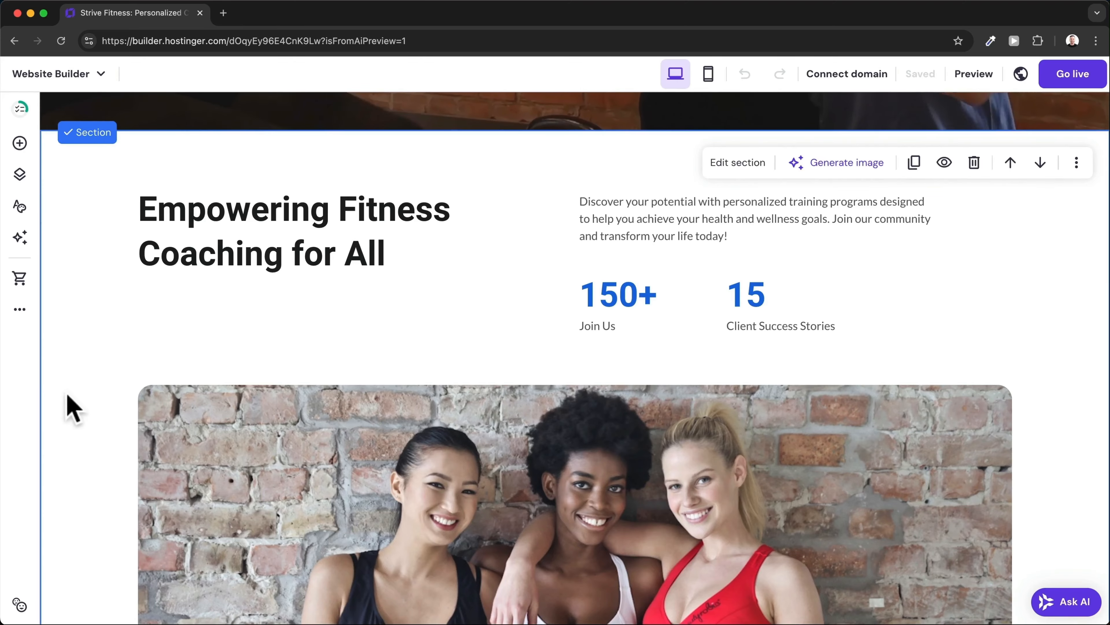
{"action": "scroll", "coordinate": [70, 455], "scroll_direction": "down", "scroll_amount": 9}
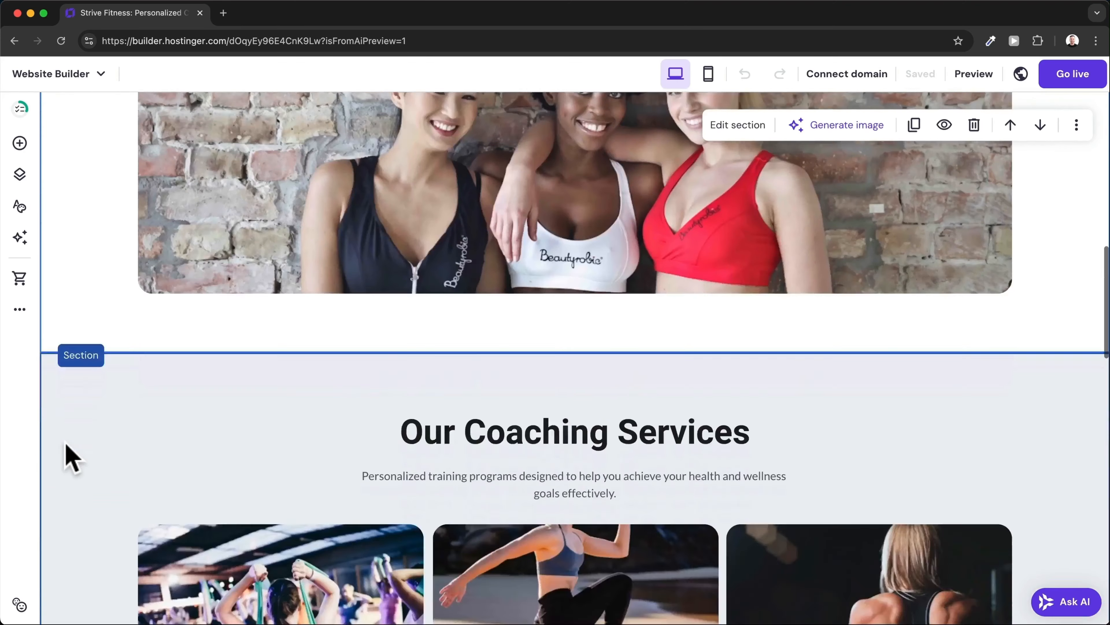
{"action": "scroll", "coordinate": [70, 454], "scroll_direction": "down", "scroll_amount": 3}
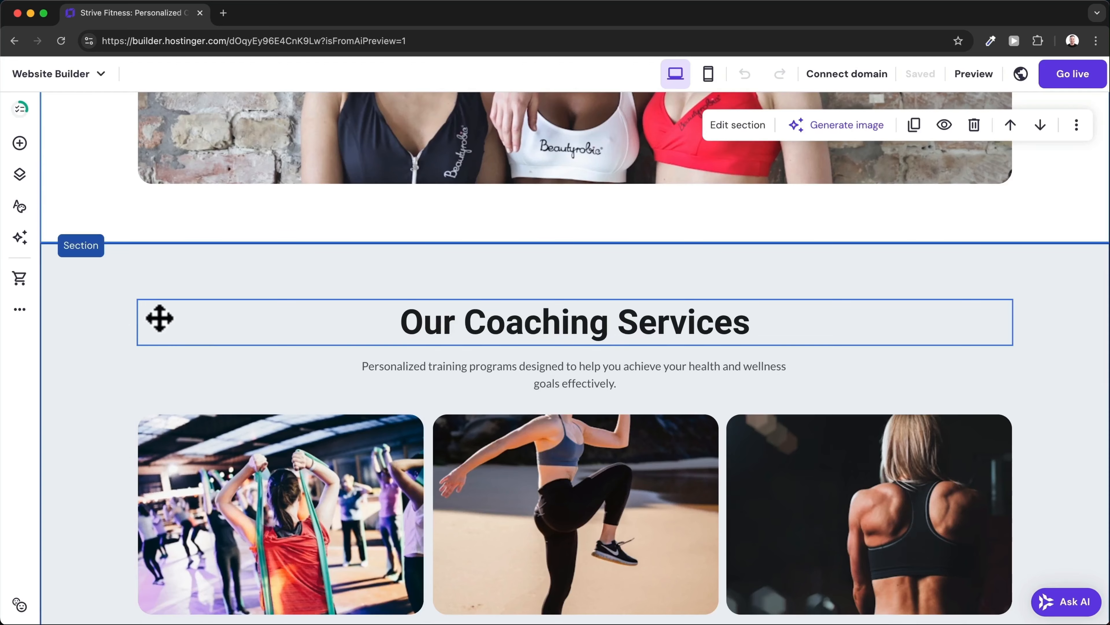
{"action": "scroll", "coordinate": [99, 441], "scroll_direction": "down", "scroll_amount": 4}
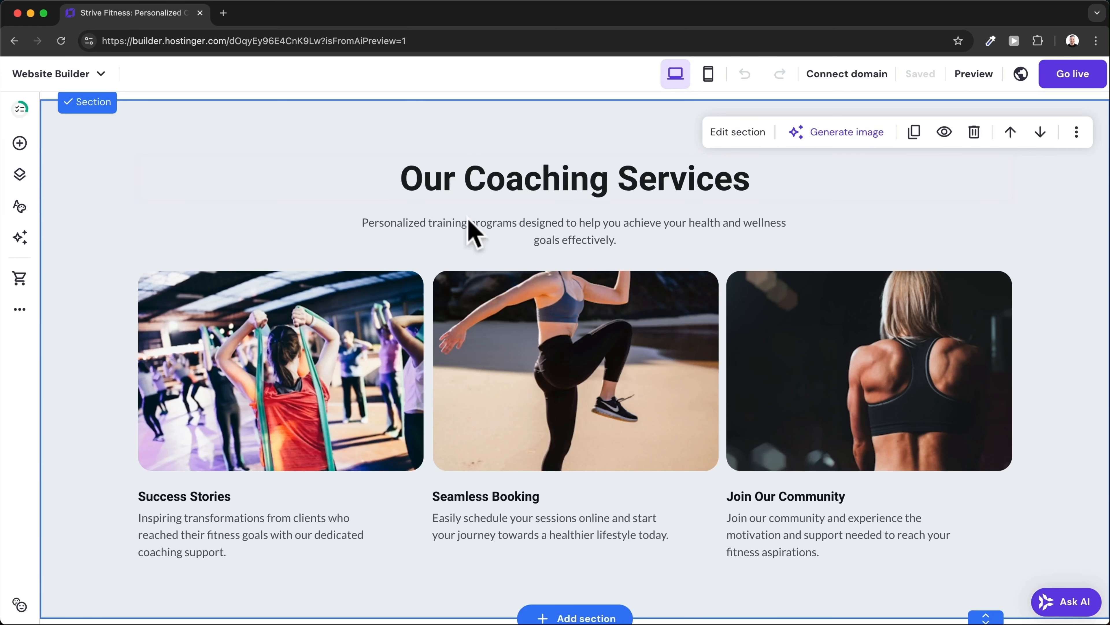
{"action": "scroll", "coordinate": [324, 413], "scroll_direction": "up", "scroll_amount": 20}
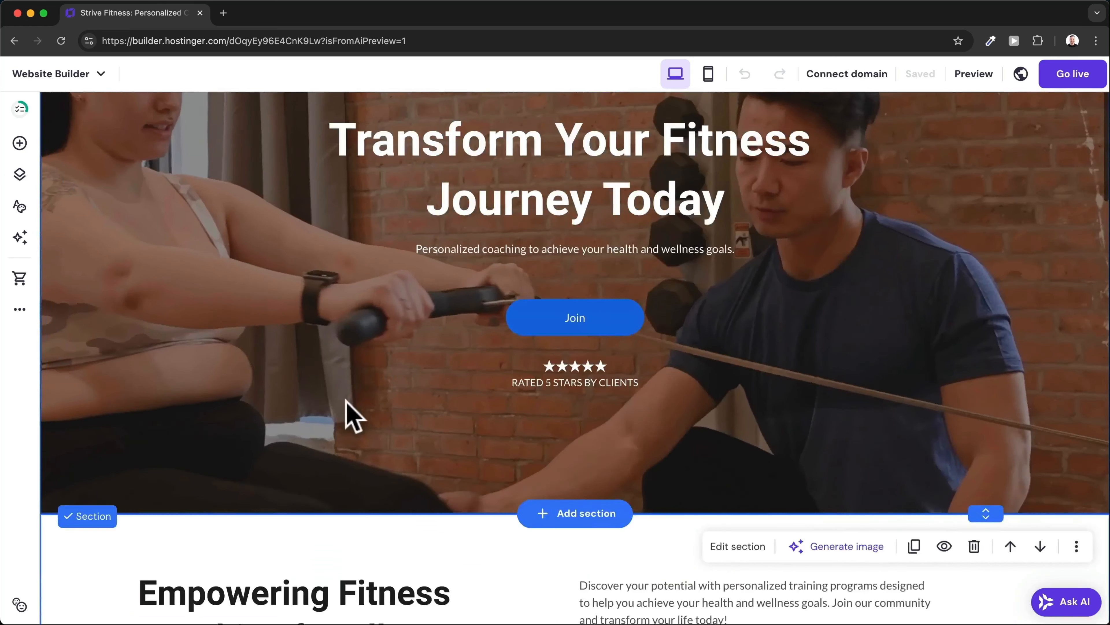
{"action": "scroll", "coordinate": [750, 412], "scroll_direction": "down", "scroll_amount": 1}
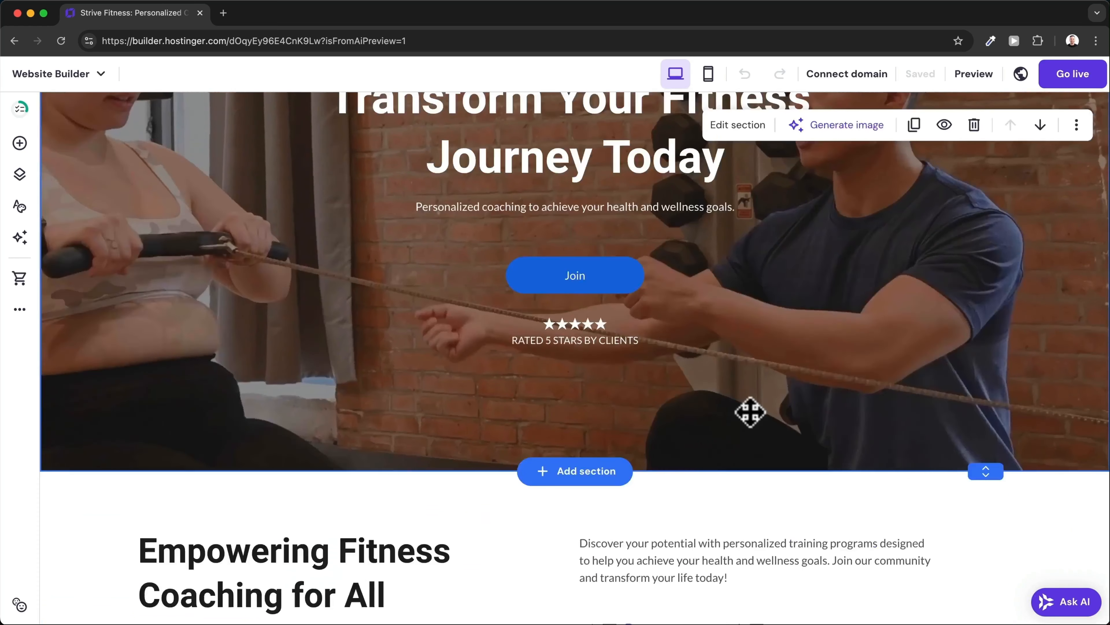
{"action": "scroll", "coordinate": [750, 412], "scroll_direction": "up", "scroll_amount": 3}
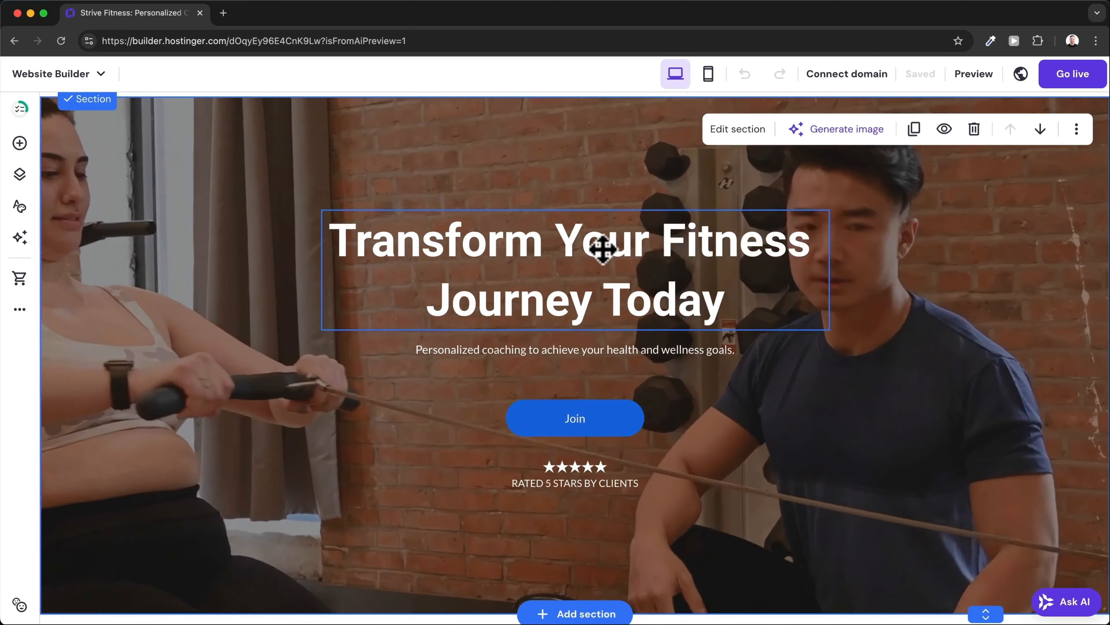
Replace the hero headline text with 'Become Fit and Healthy Today'.
{"action": "left_click", "coordinate": [602, 249]}
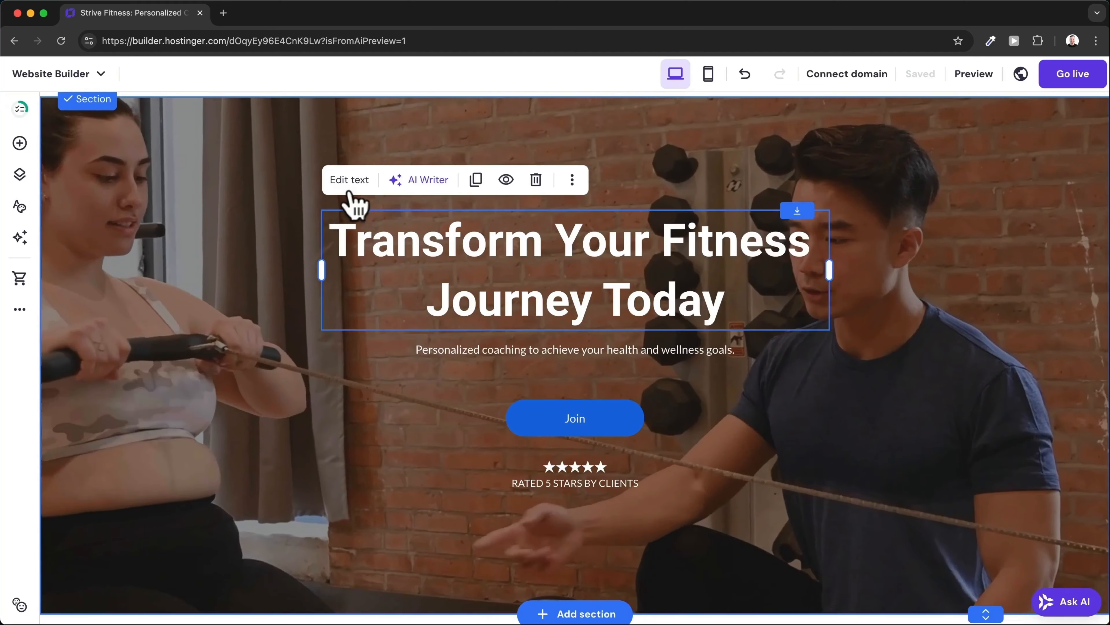
{"action": "left_click", "coordinate": [351, 180]}
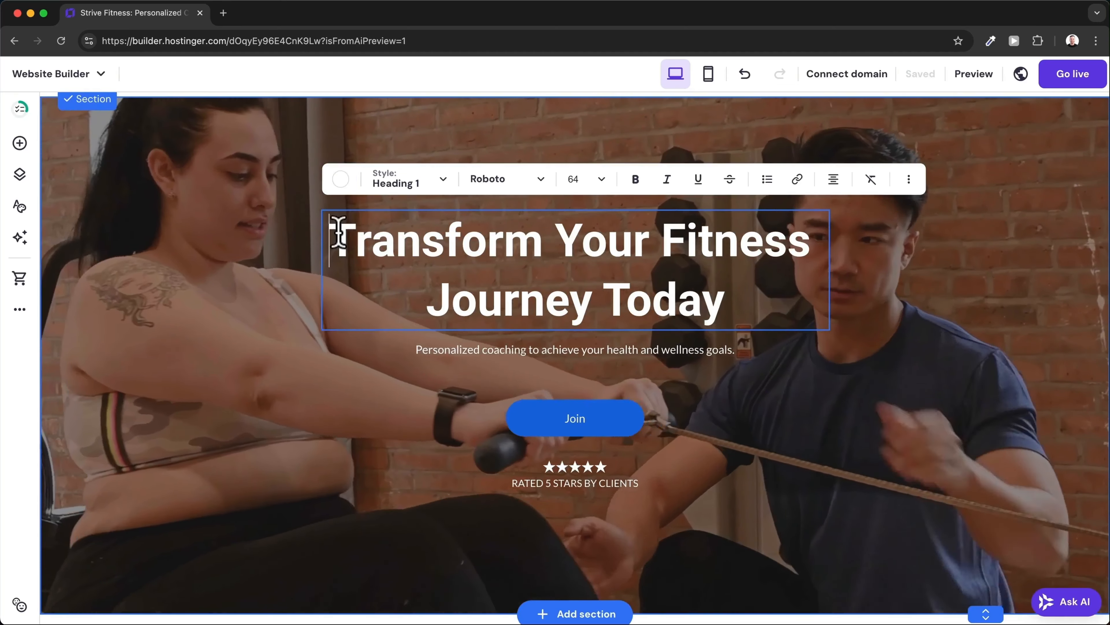
{"action": "left_click_drag", "start_coordinate": [340, 236], "coordinate": [743, 286]}
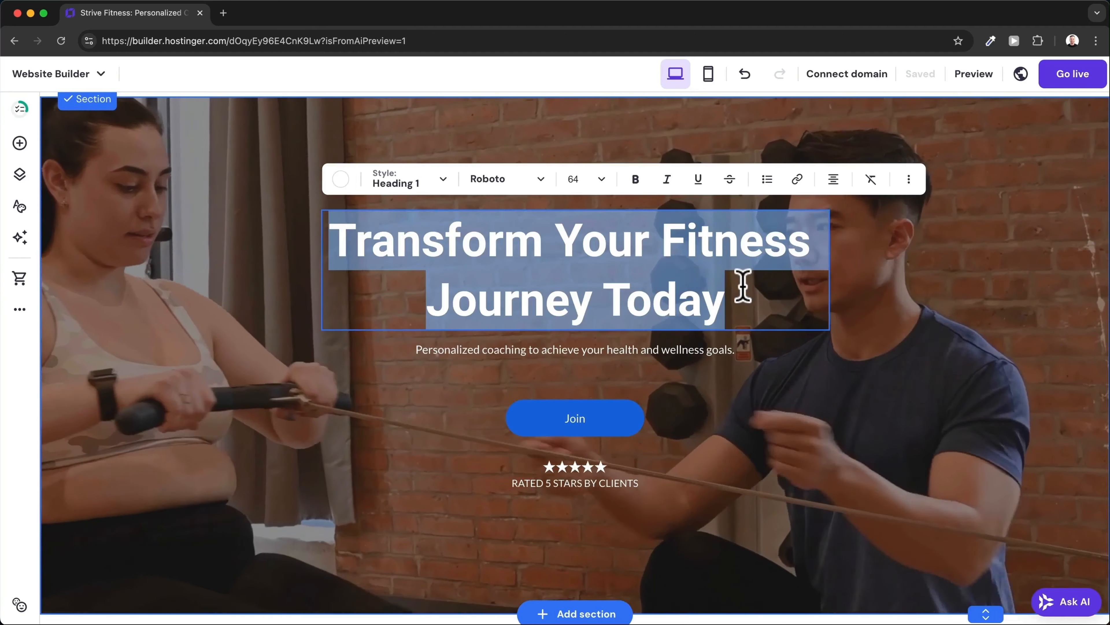
{"action": "type", "text": "Become Fit and Healthy Today"}
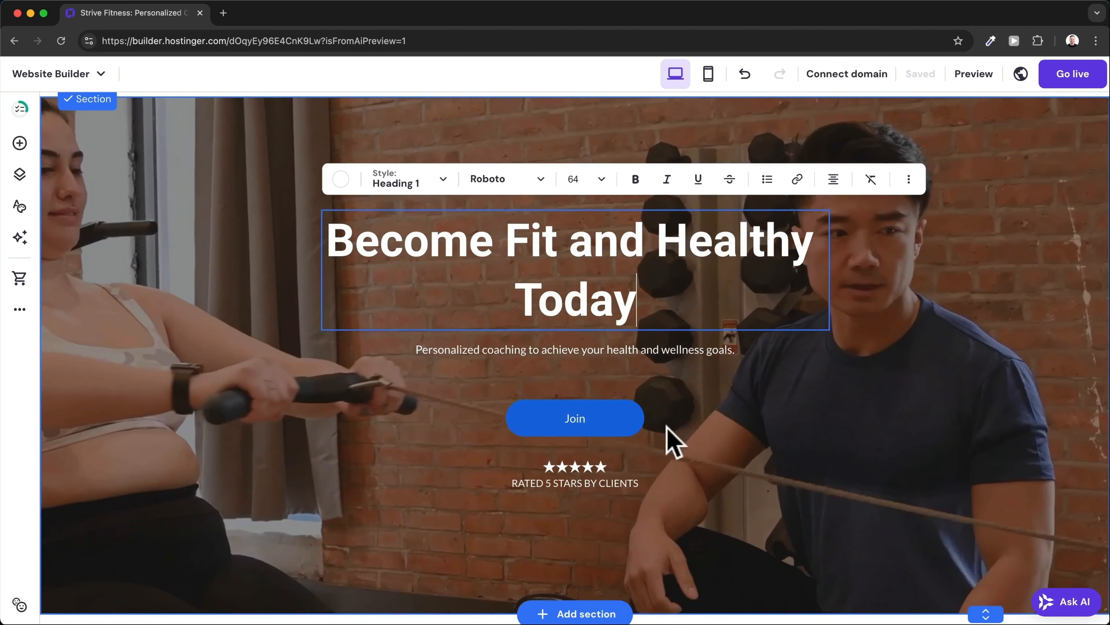
{"action": "left_click", "coordinate": [611, 436]}
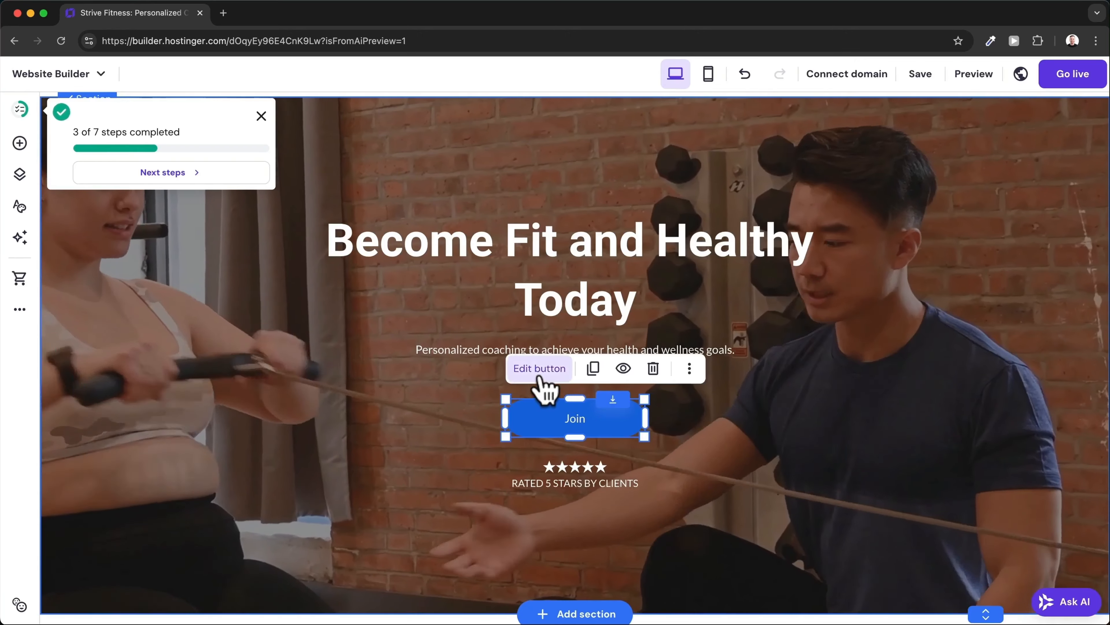
Change the hero button label from Join to 'Contact' and link it to the Services page.
{"action": "left_click", "coordinate": [540, 371]}
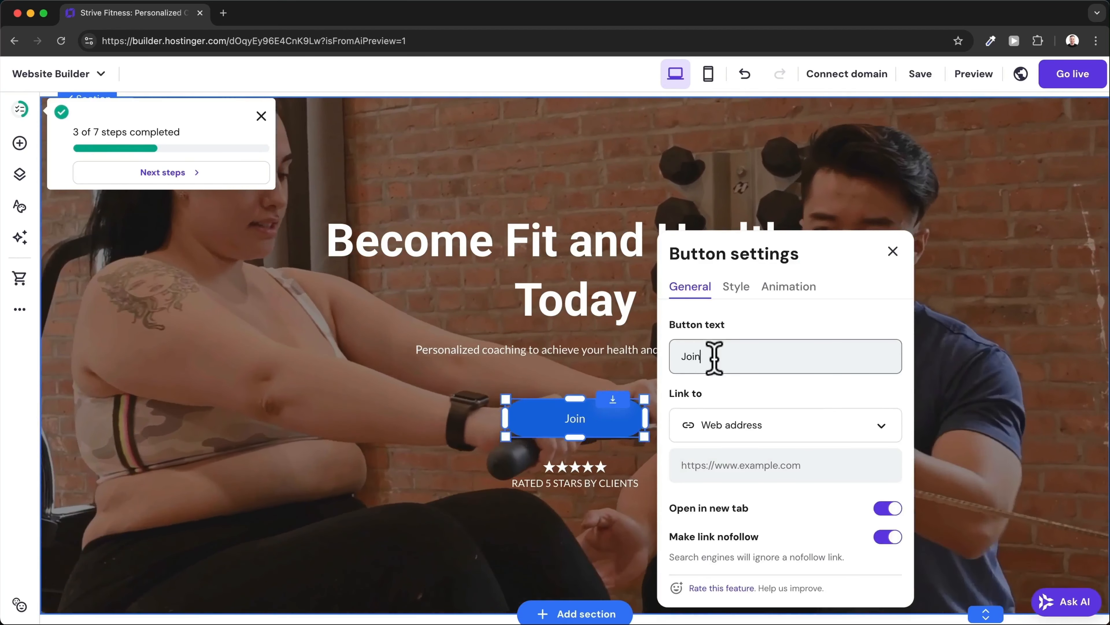
{"action": "left_click_drag", "start_coordinate": [713, 356], "coordinate": [674, 356]}
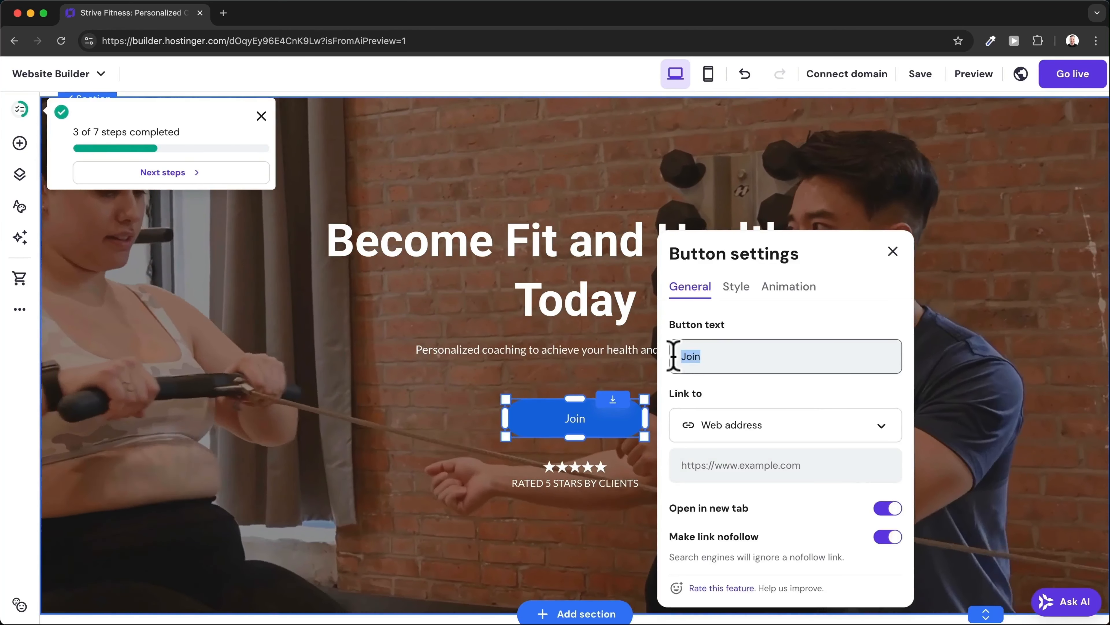
{"action": "type", "text": "Contact"}
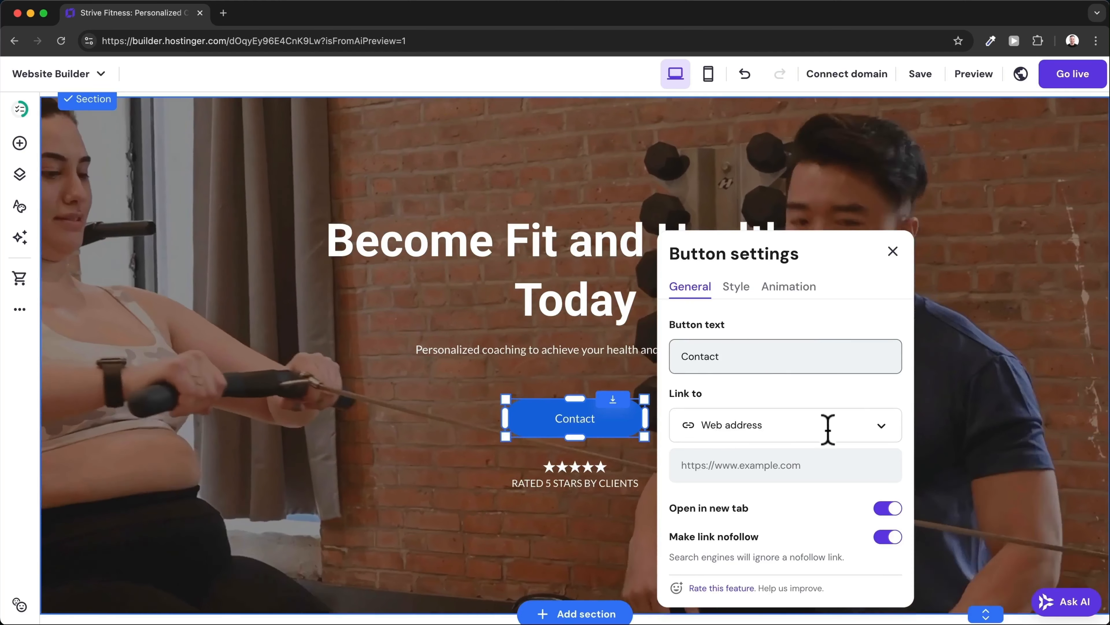
{"action": "left_click", "coordinate": [882, 431]}
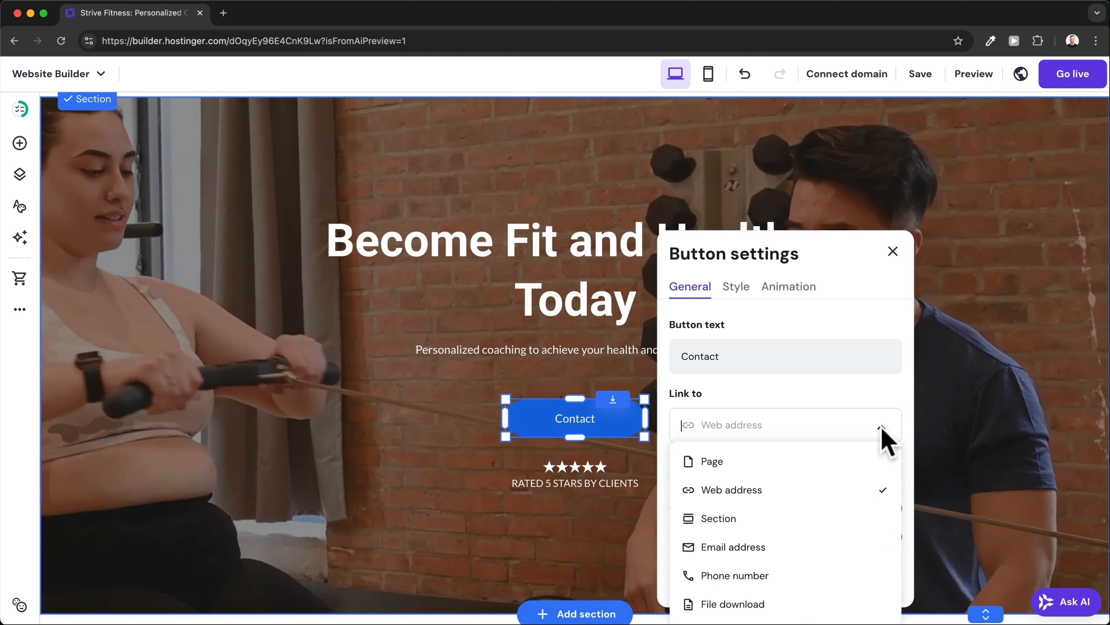
{"action": "left_click", "coordinate": [785, 461]}
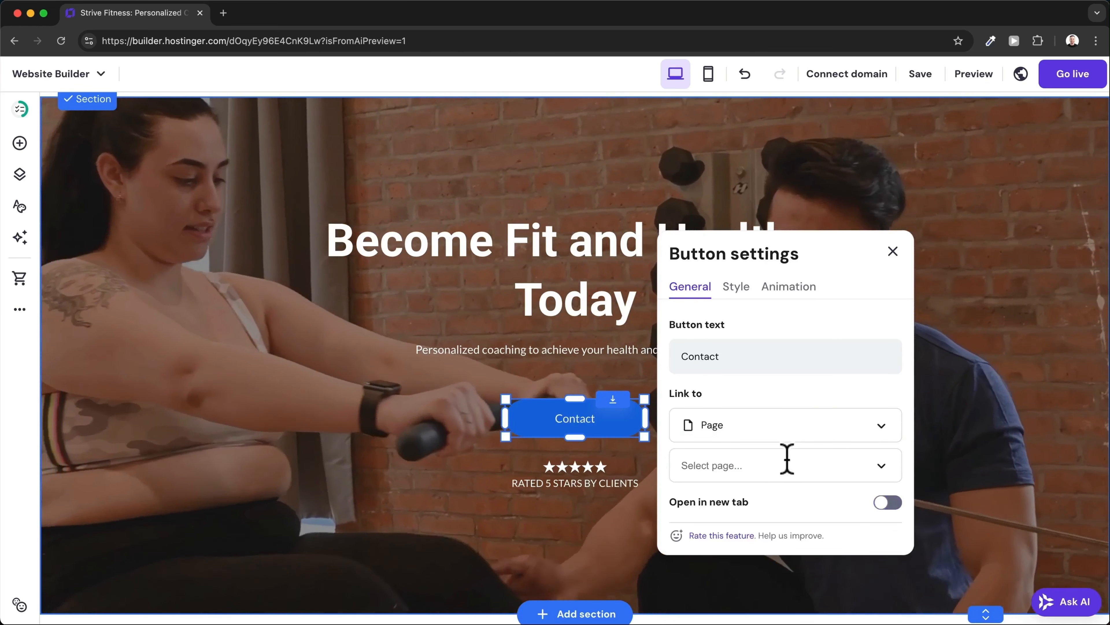
{"action": "left_click", "coordinate": [883, 467]}
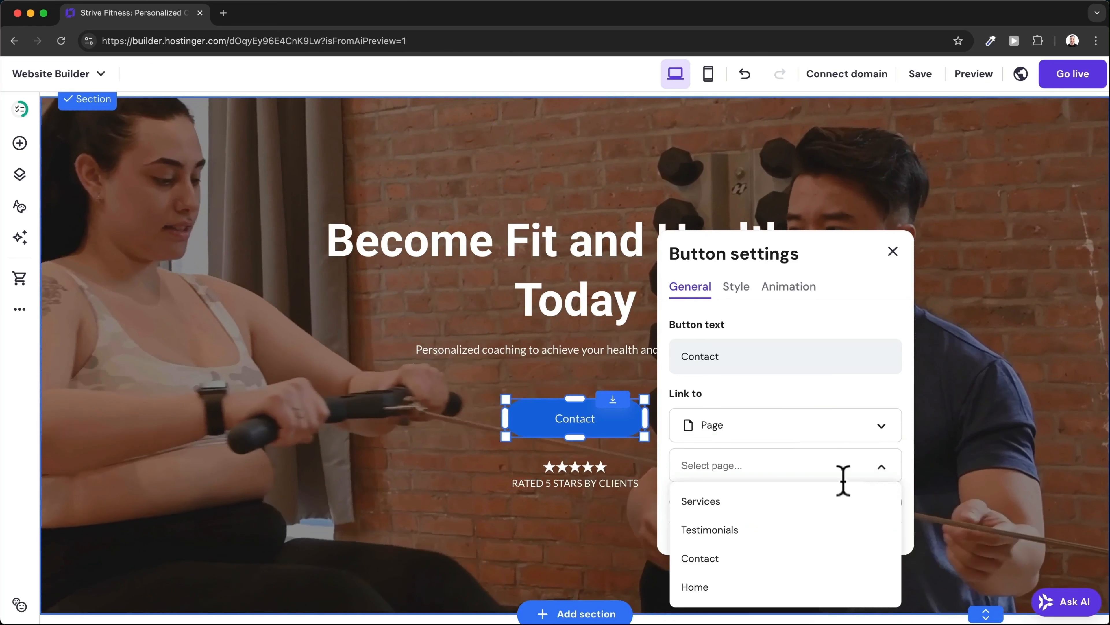
{"action": "left_click", "coordinate": [793, 505]}
{"action": "scroll", "coordinate": [756, 471], "scroll_direction": "down", "scroll_amount": 3}
{"action": "scroll", "coordinate": [758, 472], "scroll_direction": "down", "scroll_amount": 7}
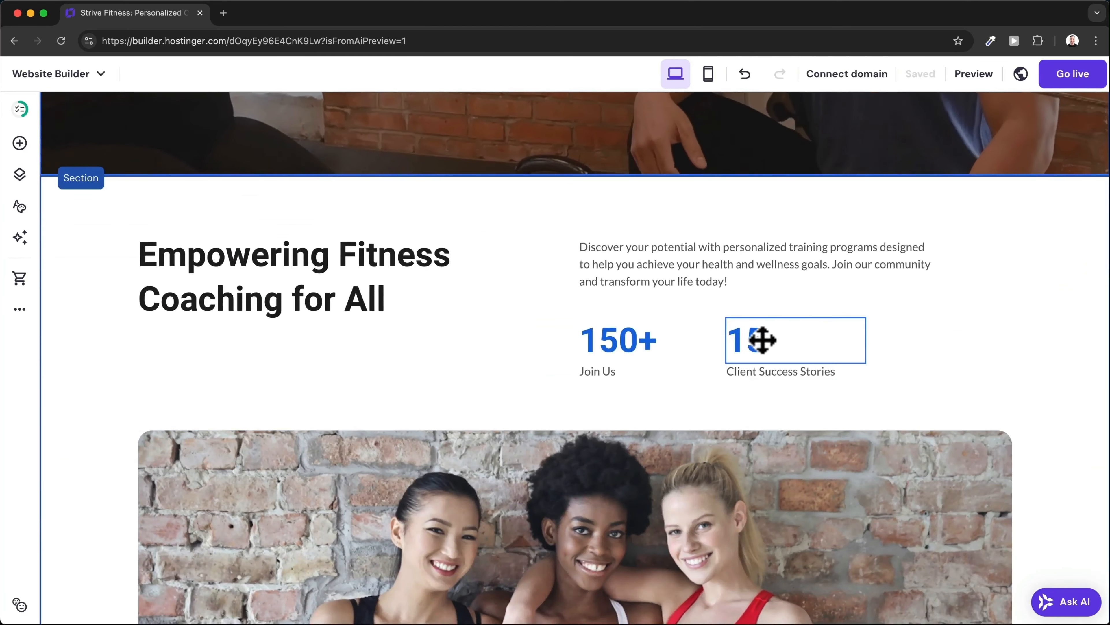
Drag the 15 and 150+ stat counters rightward in the Empowering Fitness section.
{"action": "left_click_drag", "start_coordinate": [762, 339], "coordinate": [852, 335]}
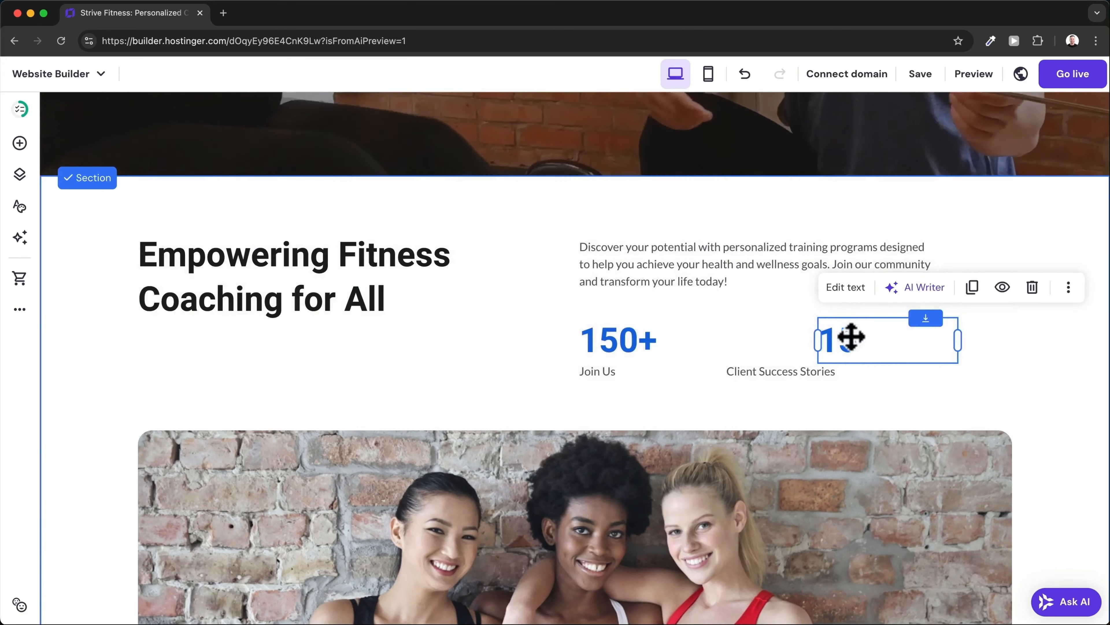
{"action": "left_click_drag", "start_coordinate": [644, 340], "coordinate": [703, 344]}
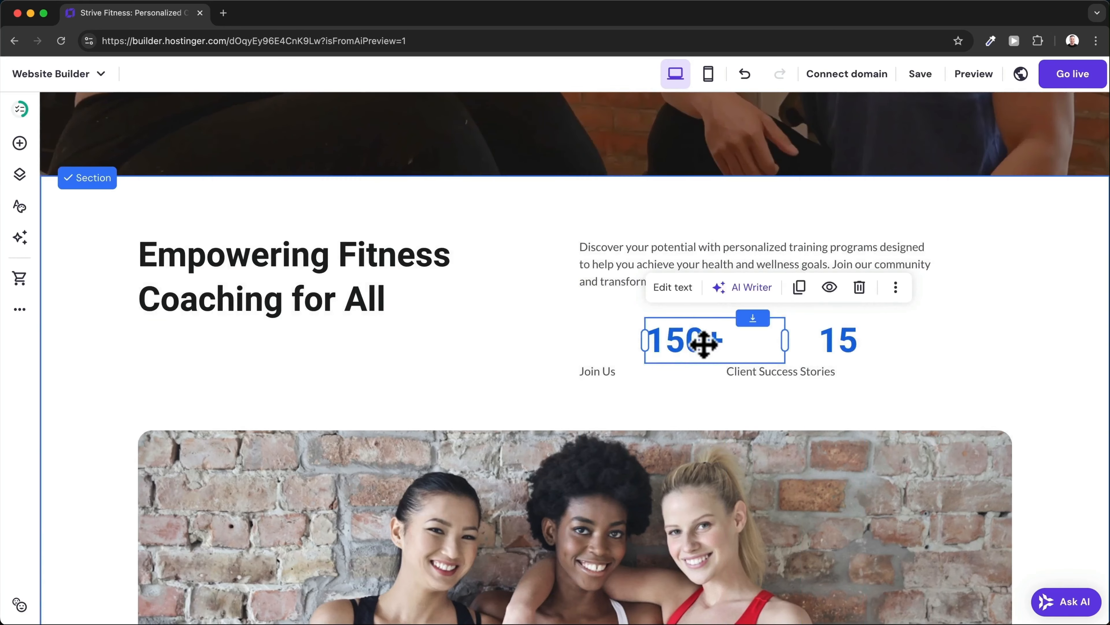
{"action": "scroll", "coordinate": [565, 346], "scroll_direction": "down", "scroll_amount": 5}
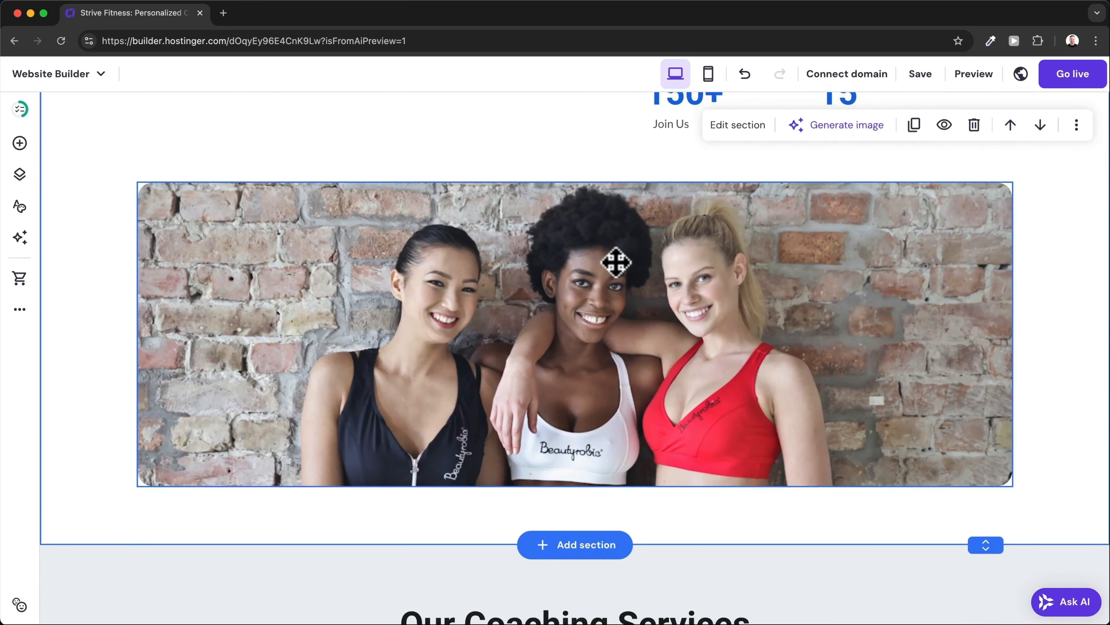
Replace the three-women brick-wall photo with an uploaded kettlebell class image from the Media library.
{"action": "left_click", "coordinate": [615, 263]}
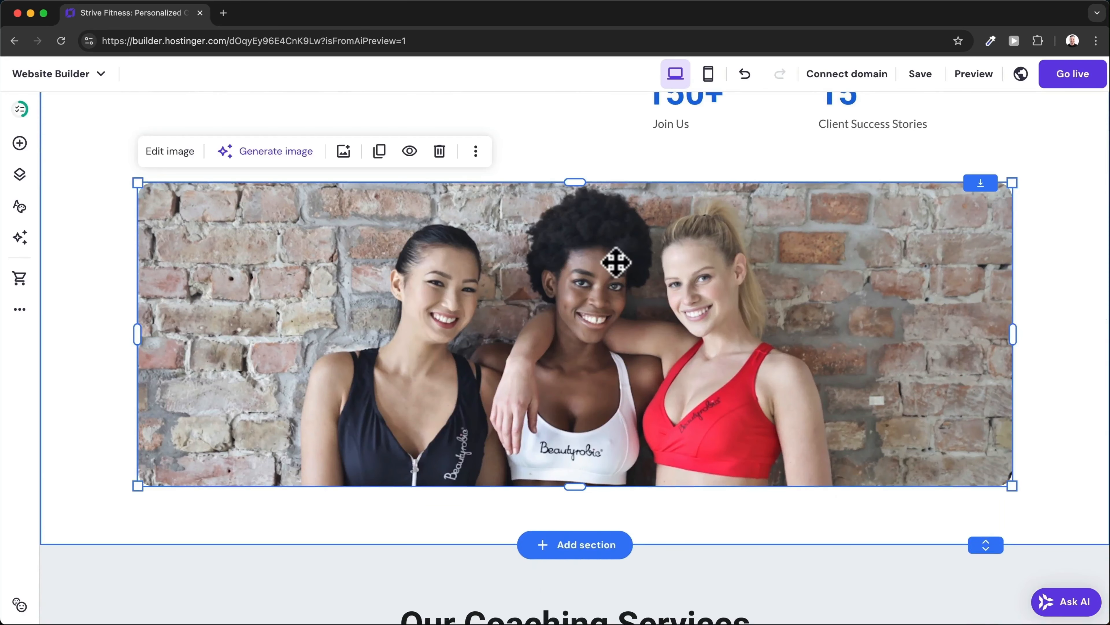
{"action": "left_click", "coordinate": [179, 153]}
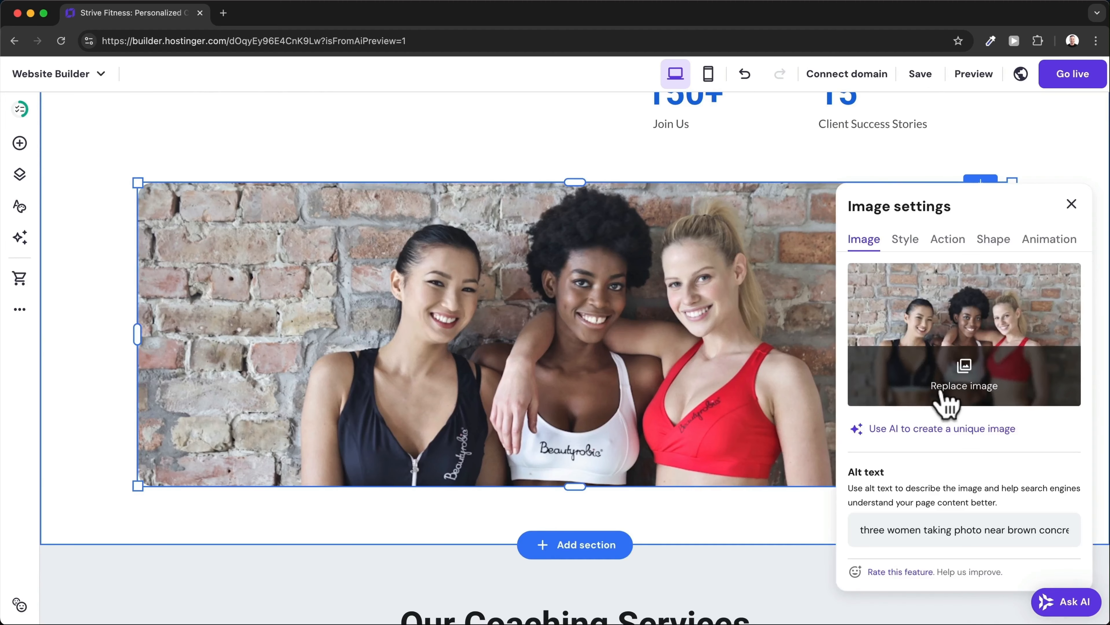
{"action": "left_click", "coordinate": [949, 385]}
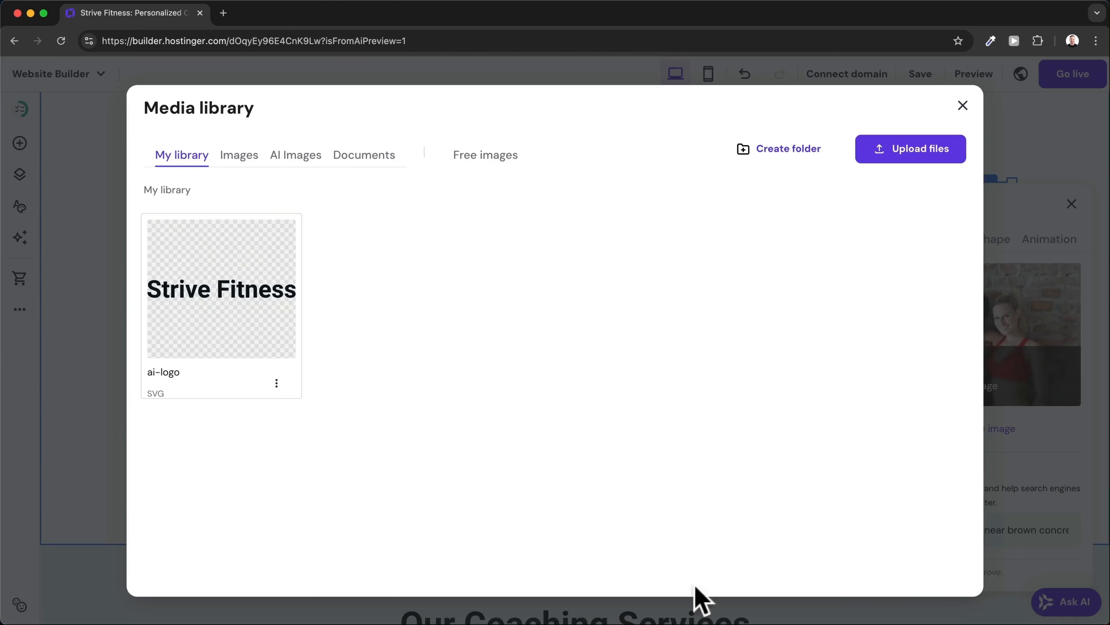
{"action": "left_click_drag", "start_coordinate": [646, 623], "coordinate": [466, 382]}
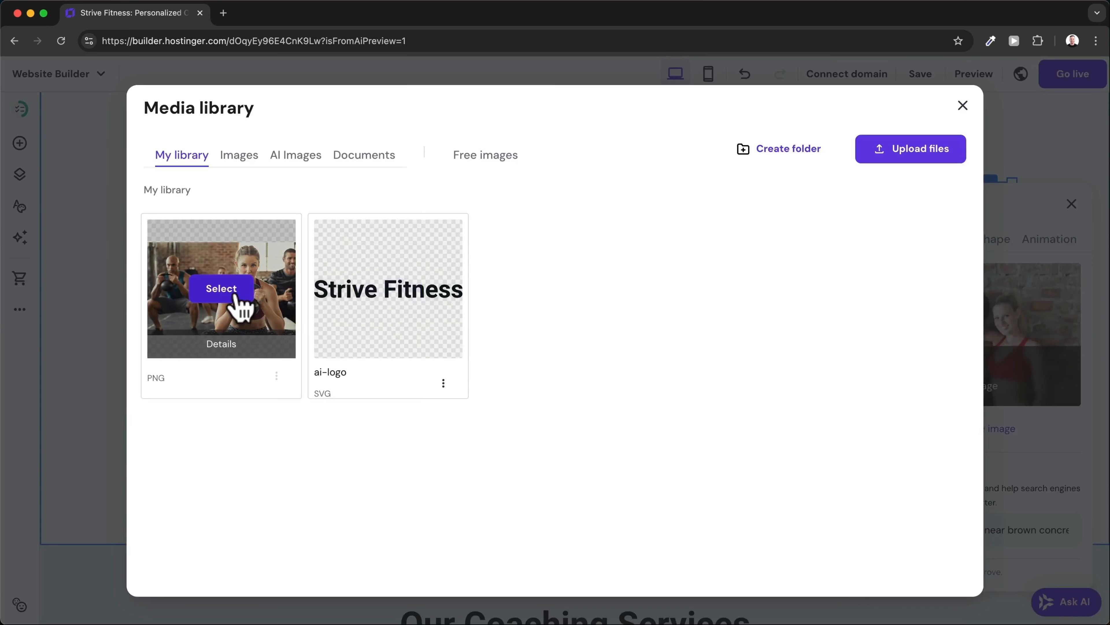
{"action": "left_click", "coordinate": [235, 294]}
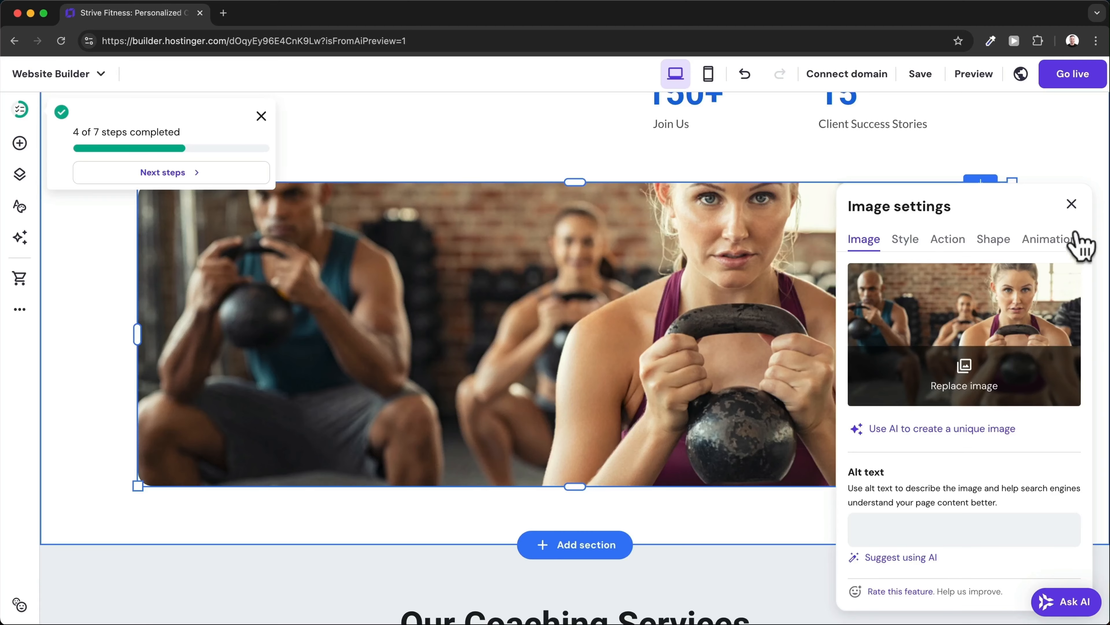
{"action": "left_click", "coordinate": [1071, 204]}
{"action": "left_click", "coordinate": [800, 508]}
{"action": "scroll", "coordinate": [800, 508], "scroll_direction": "down", "scroll_amount": 8}
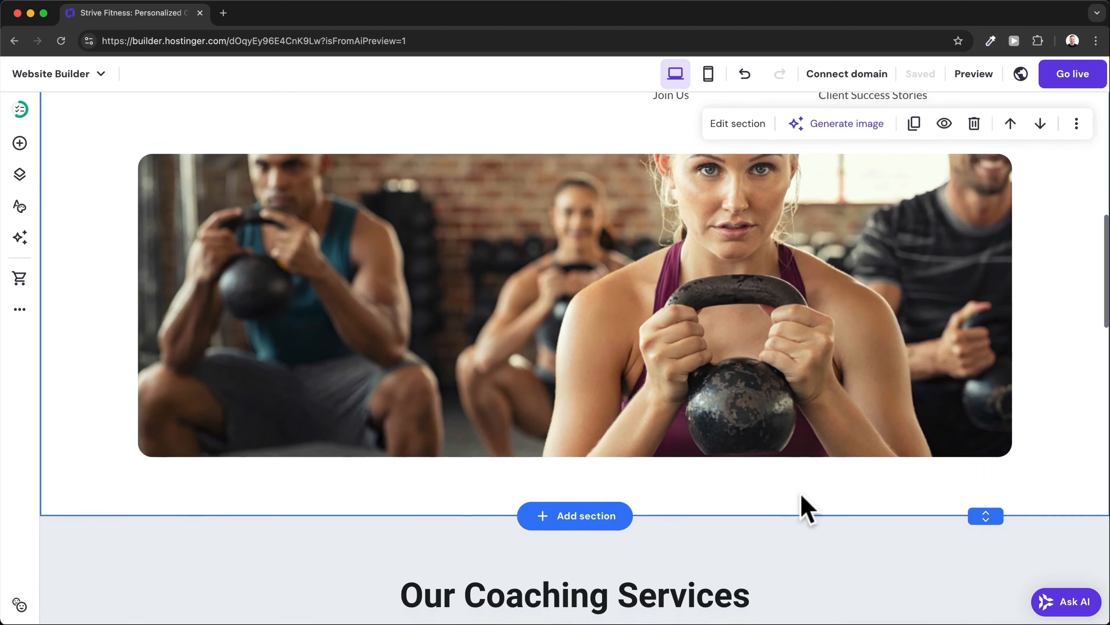
{"action": "scroll", "coordinate": [801, 509], "scroll_direction": "down", "scroll_amount": 3}
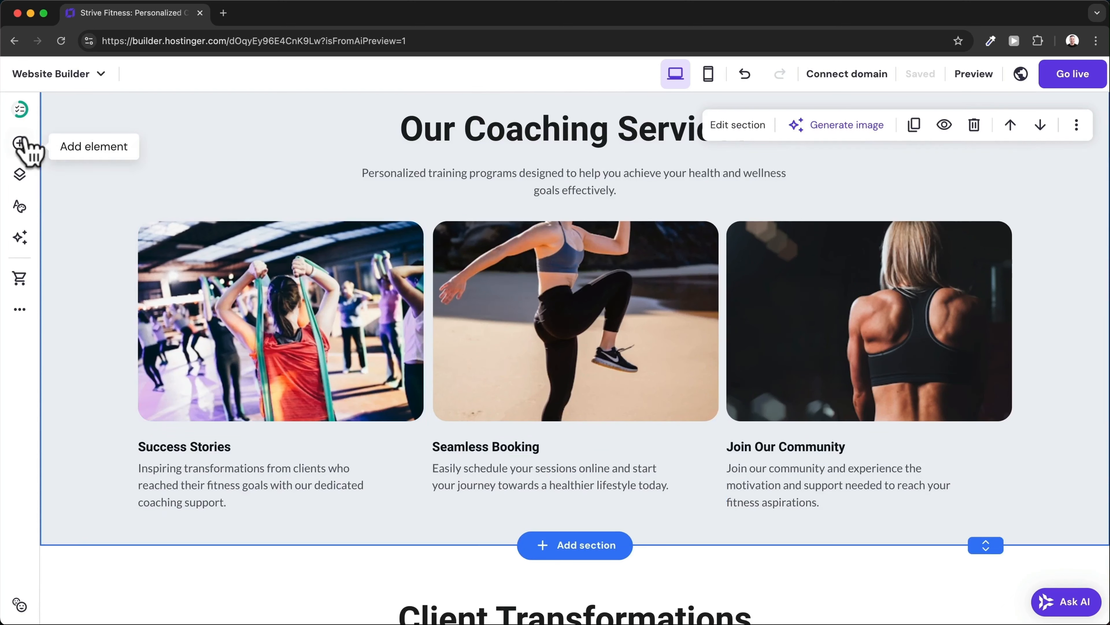
Drop a new Button element into the Our Coaching Services section.
{"action": "left_click", "coordinate": [19, 143]}
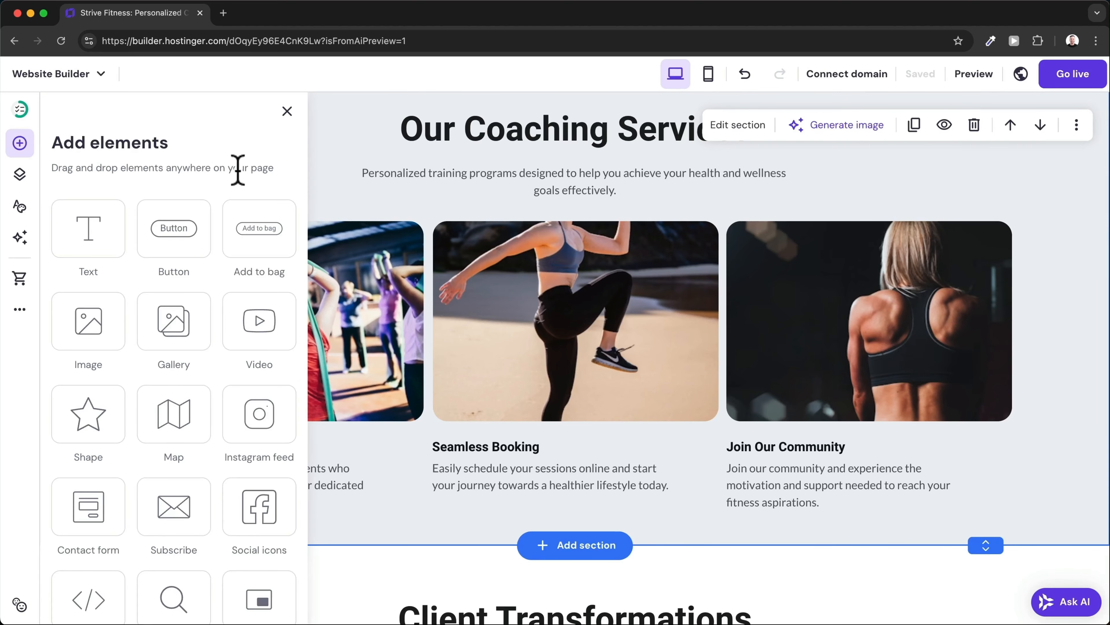
{"action": "left_click_drag", "start_coordinate": [174, 226], "coordinate": [379, 513]}
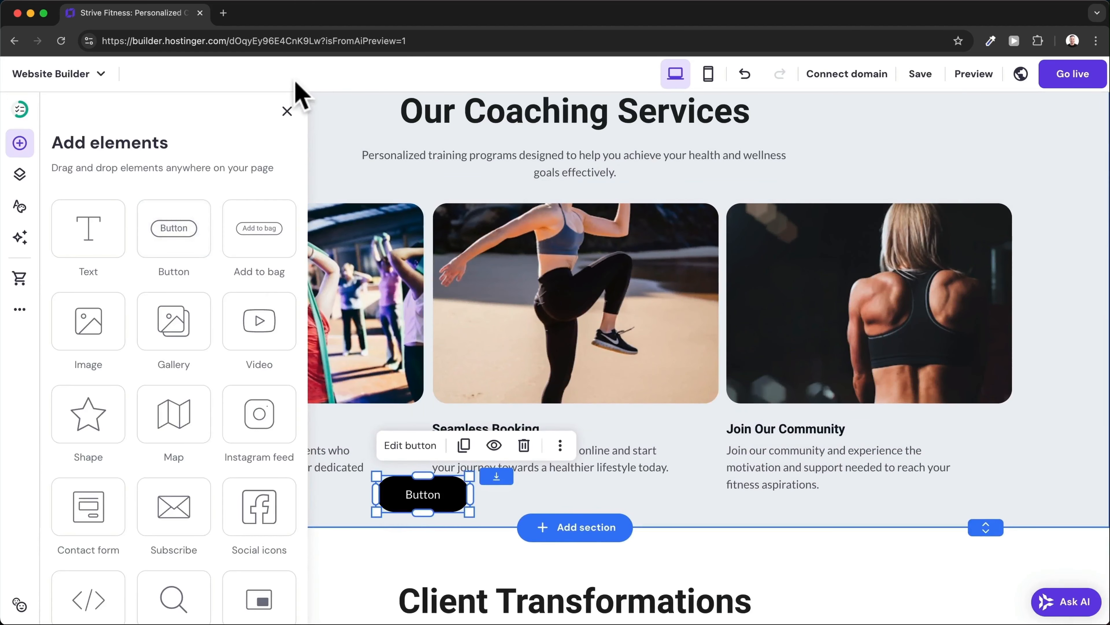
{"action": "left_click", "coordinate": [287, 113]}
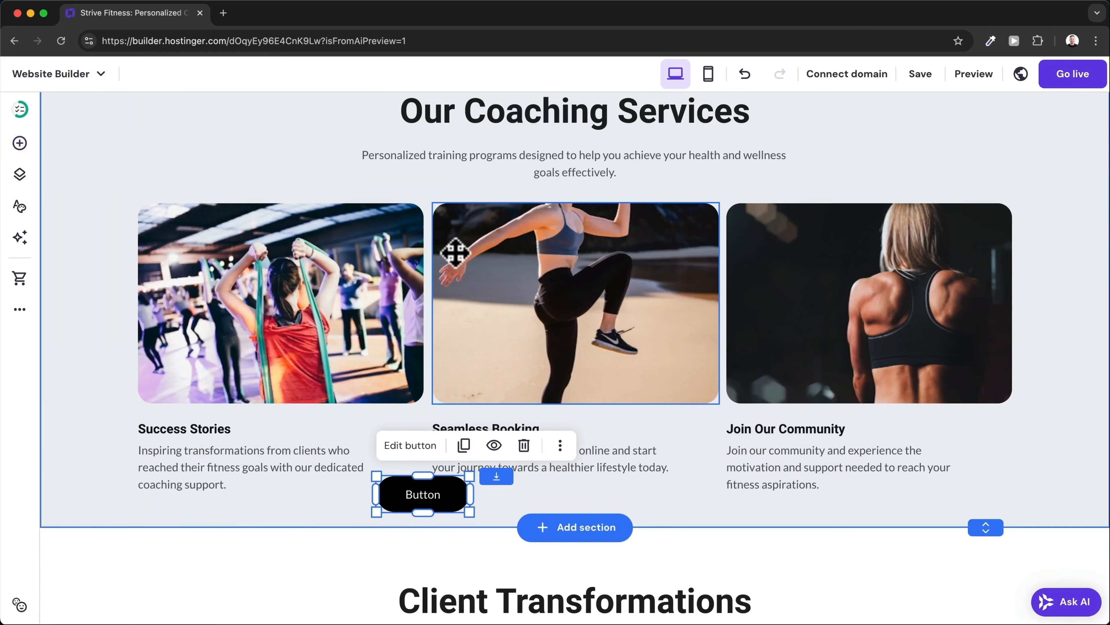
Make the Our Coaching Services section taller and move the button under the Success Stories card.
{"action": "scroll", "coordinate": [457, 258], "scroll_direction": "down", "scroll_amount": 3}
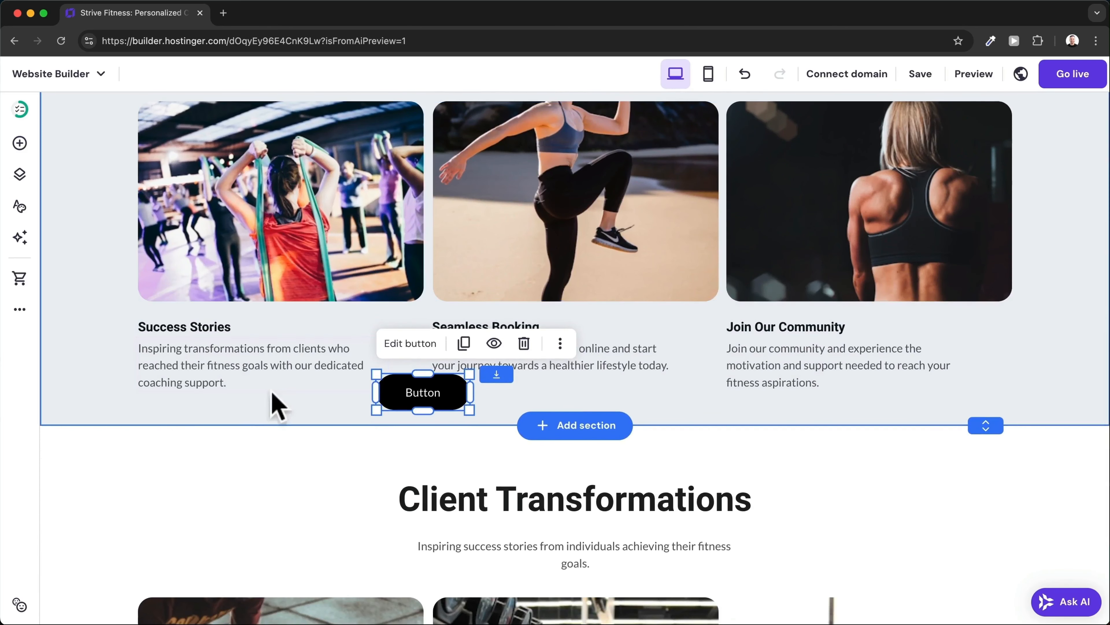
{"action": "scroll", "coordinate": [309, 421], "scroll_direction": "up", "scroll_amount": 1}
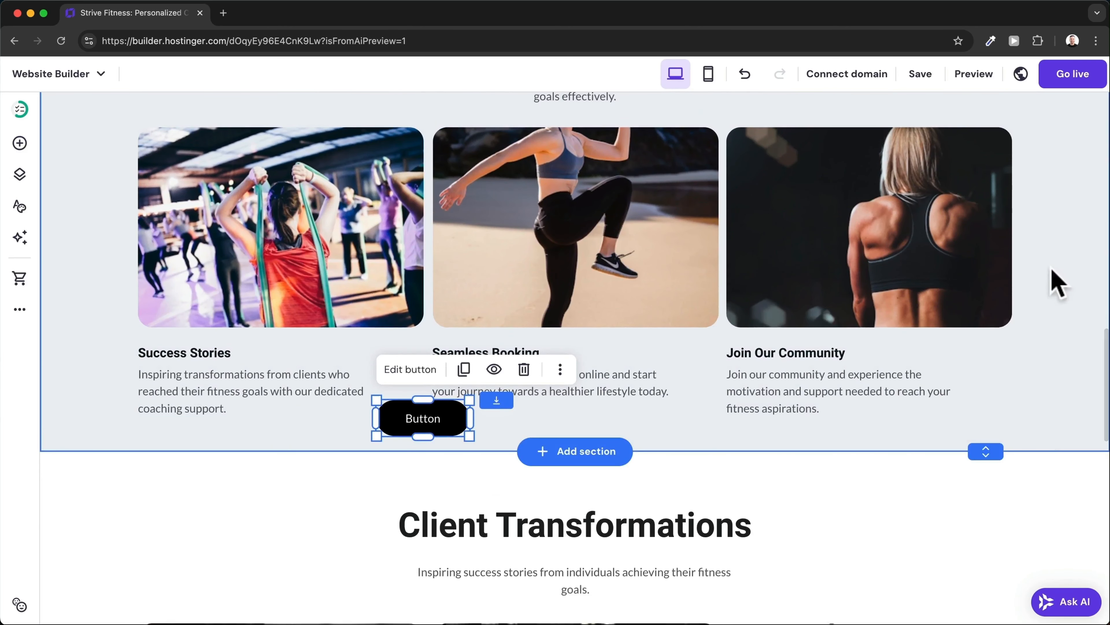
{"action": "scroll", "coordinate": [1019, 219], "scroll_direction": "up", "scroll_amount": 3}
{"action": "scroll", "coordinate": [1021, 218], "scroll_direction": "down", "scroll_amount": 5}
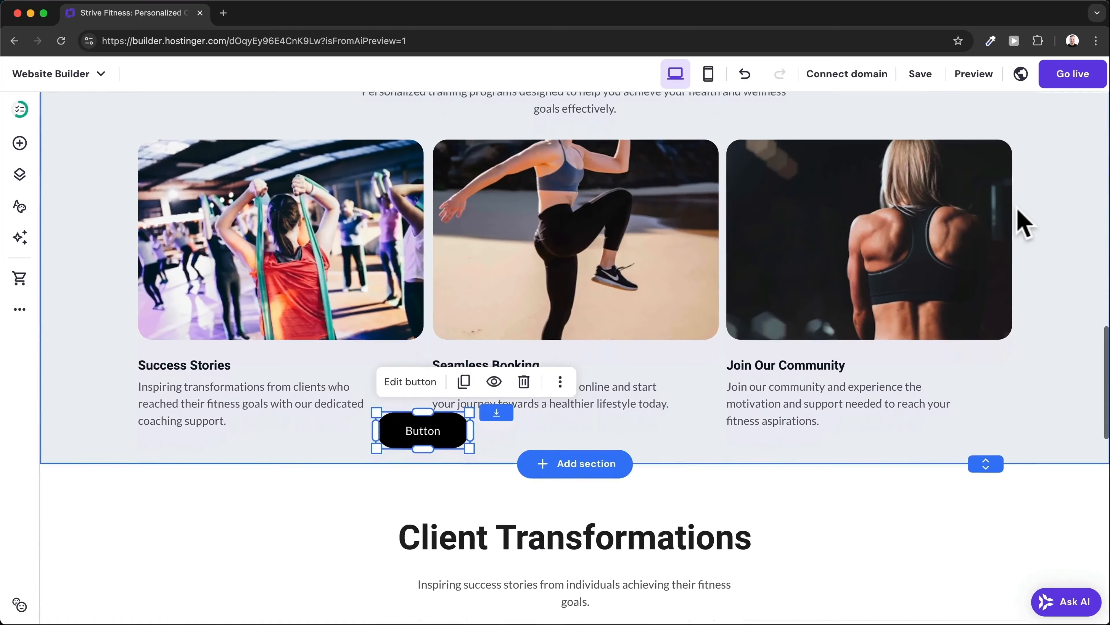
{"action": "left_click_drag", "start_coordinate": [986, 440], "coordinate": [993, 494]}
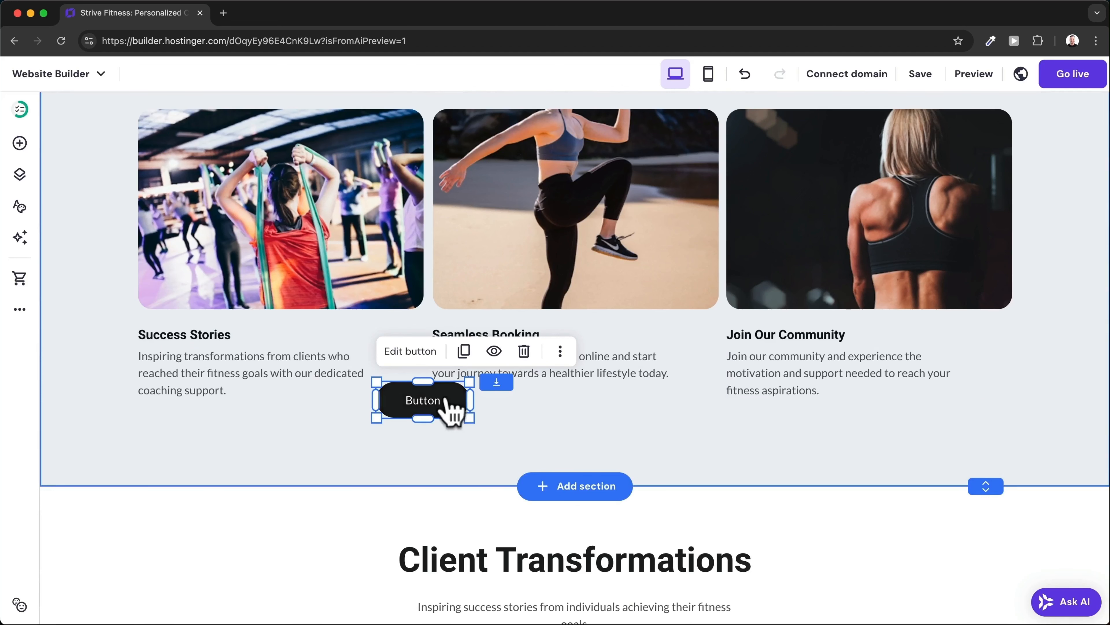
{"action": "left_click_drag", "start_coordinate": [445, 401], "coordinate": [211, 429]}
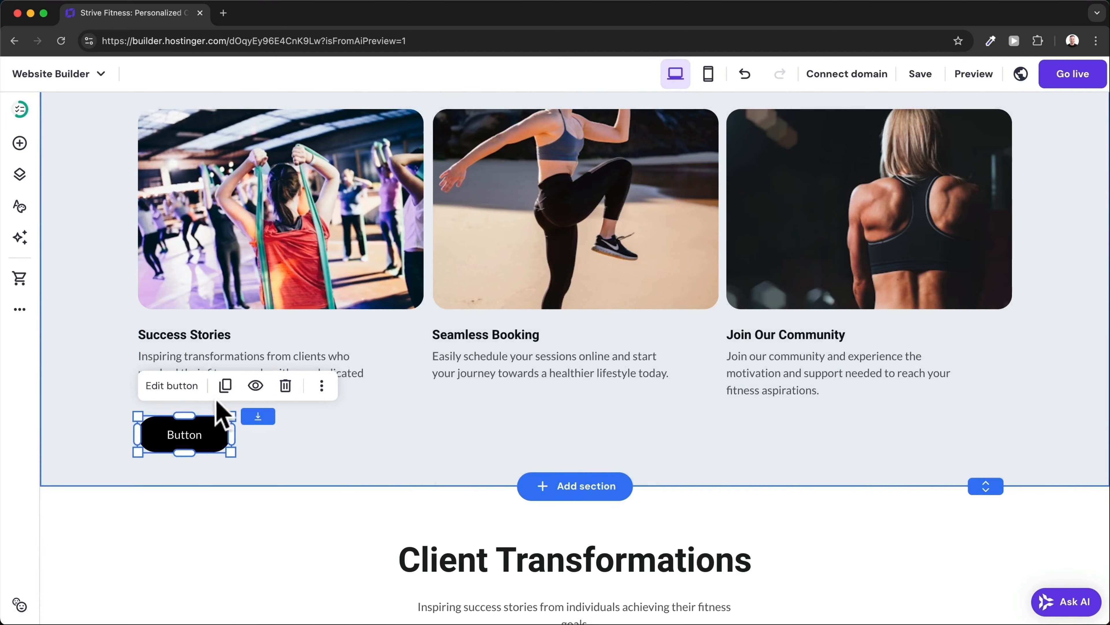
Set the new button's text to 'More Stories' and link it to the Testimonials page.
{"action": "left_click", "coordinate": [171, 385]}
{"action": "left_click_drag", "start_coordinate": [299, 408], "coordinate": [271, 408]}
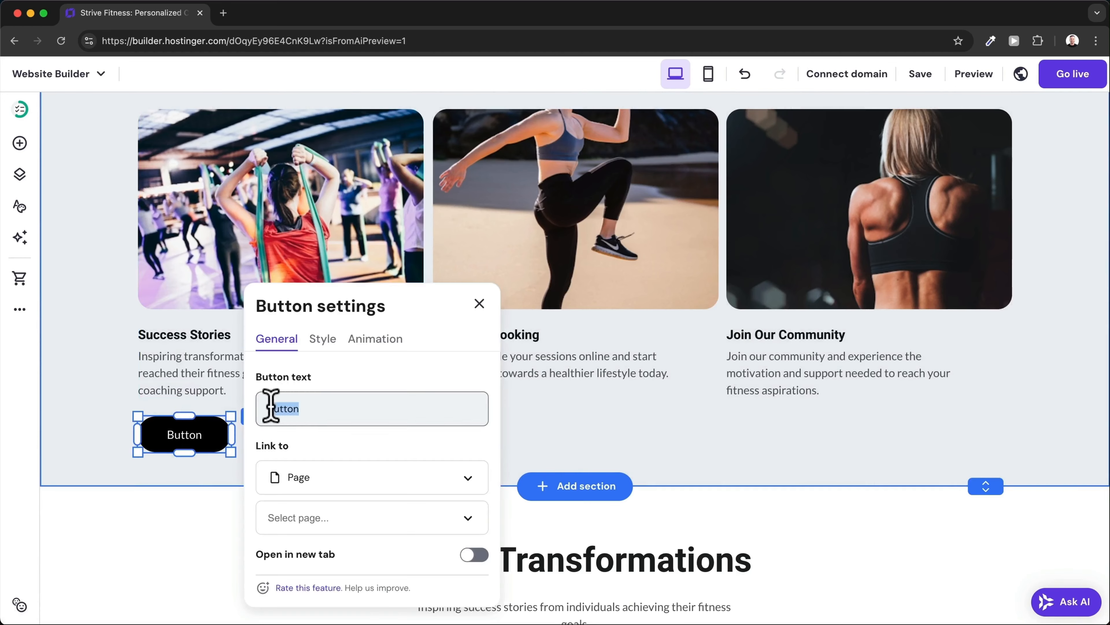
{"action": "type", "text": "Morre"}
{"action": "key", "text": "BackSpace"}
{"action": "key", "text": "BackSpace"}
{"action": "type", "text": "e Stories"}
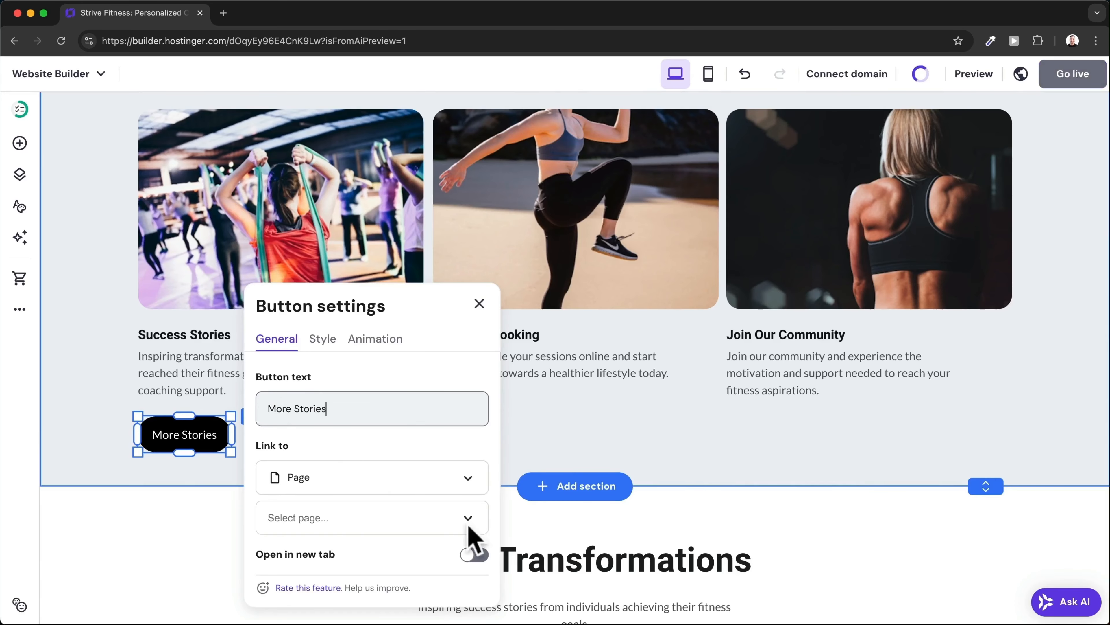
{"action": "left_click", "coordinate": [467, 520]}
{"action": "left_click", "coordinate": [371, 582]}
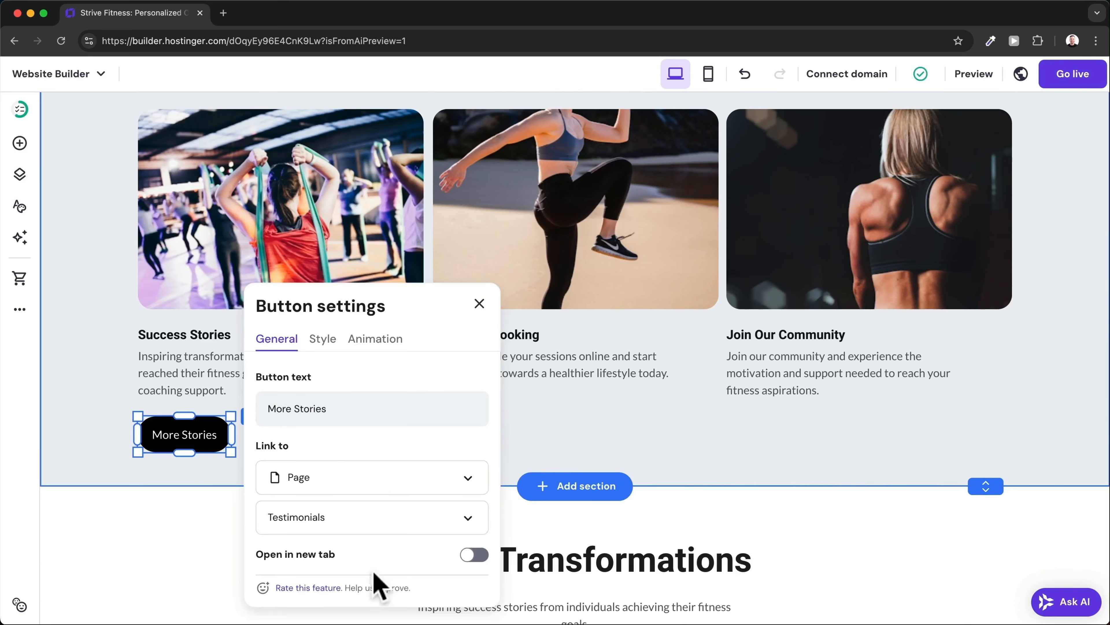
{"action": "left_click", "coordinate": [614, 394]}
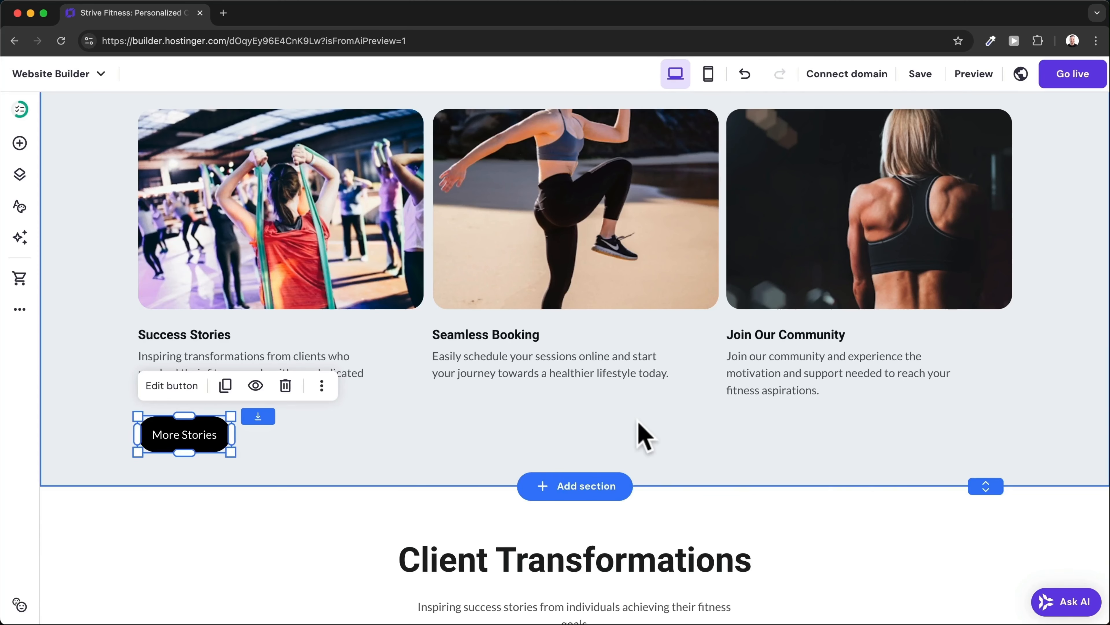
Insert the About category's two-image 'About us' layout below Our Coaching Services.
{"action": "left_click", "coordinate": [604, 492]}
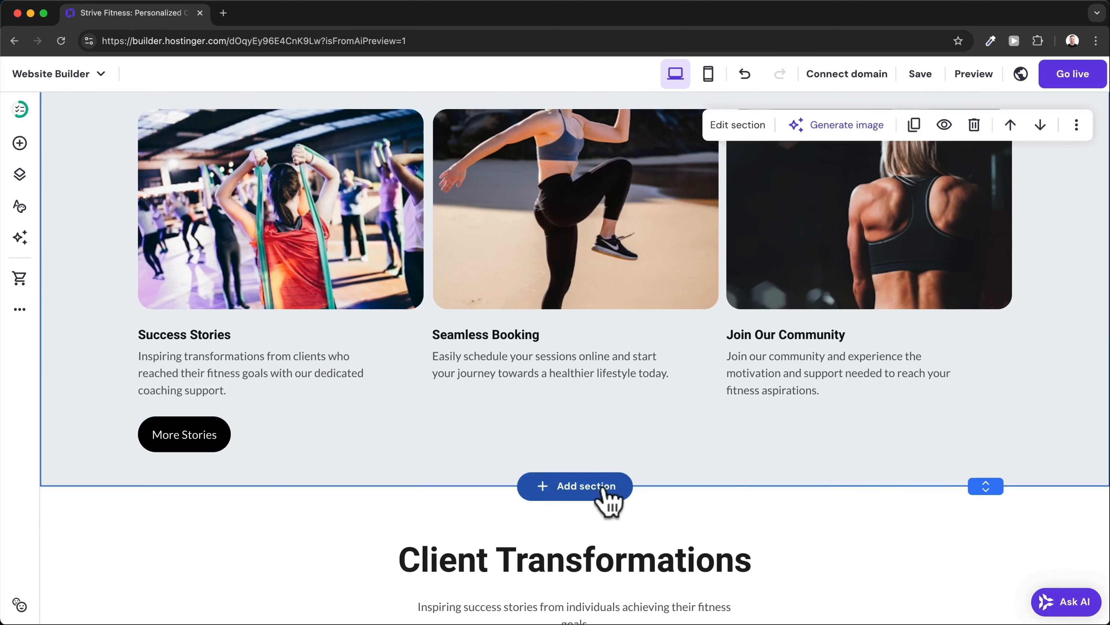
{"action": "left_click", "coordinate": [604, 487]}
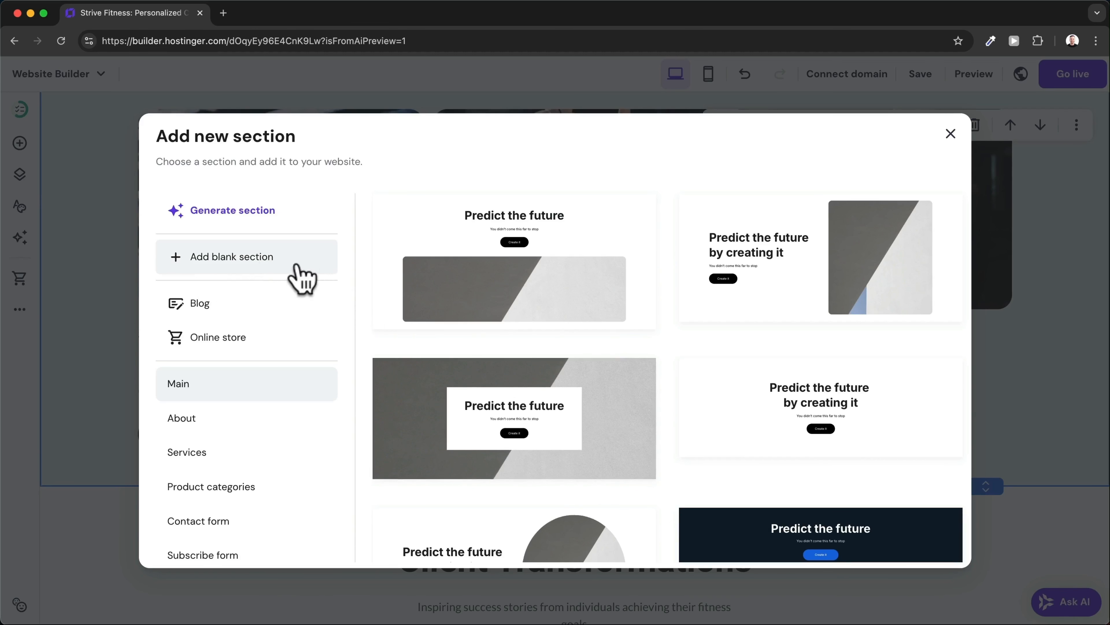
{"action": "scroll", "coordinate": [288, 423], "scroll_direction": "down", "scroll_amount": 1}
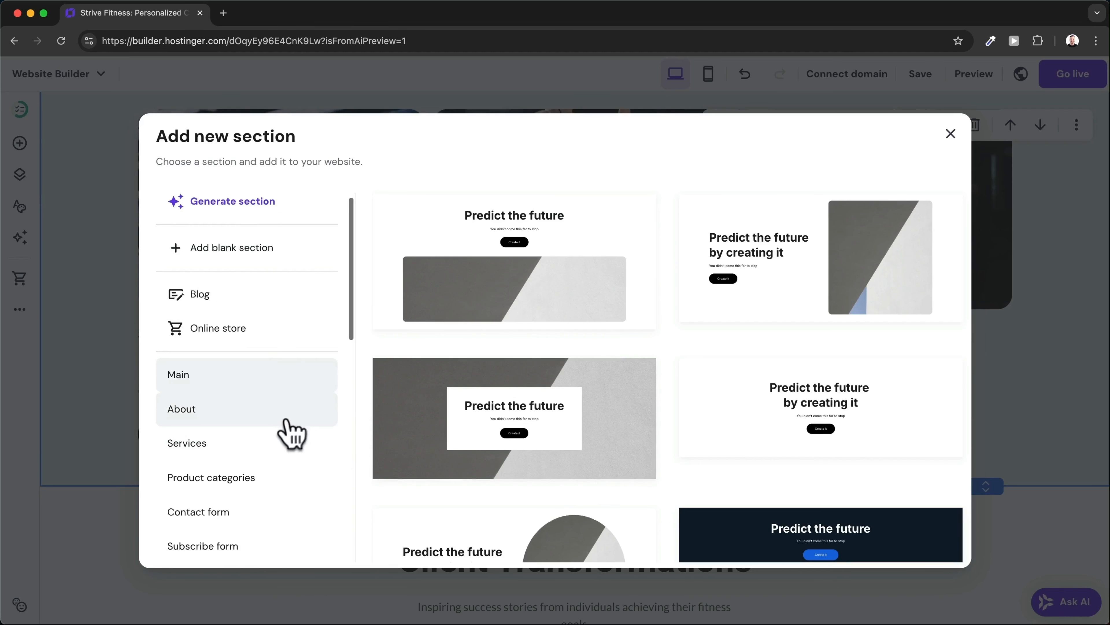
{"action": "left_click", "coordinate": [255, 403]}
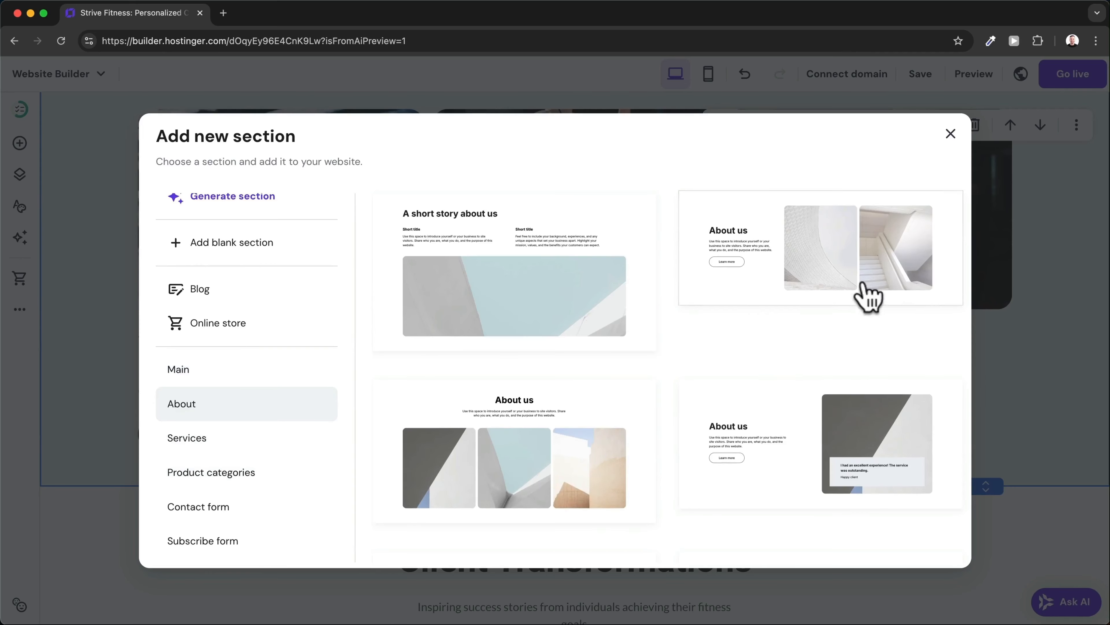
{"action": "left_click", "coordinate": [824, 269]}
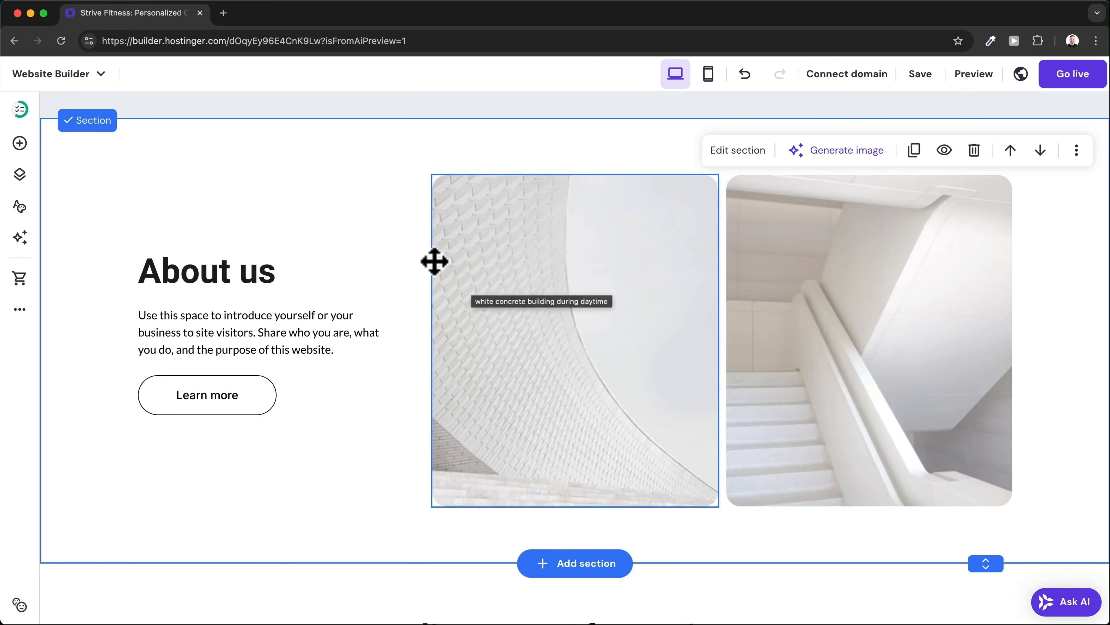
Change the About us heading to 'About me'.
{"action": "left_click", "coordinate": [248, 270]}
{"action": "left_click", "coordinate": [248, 270]}
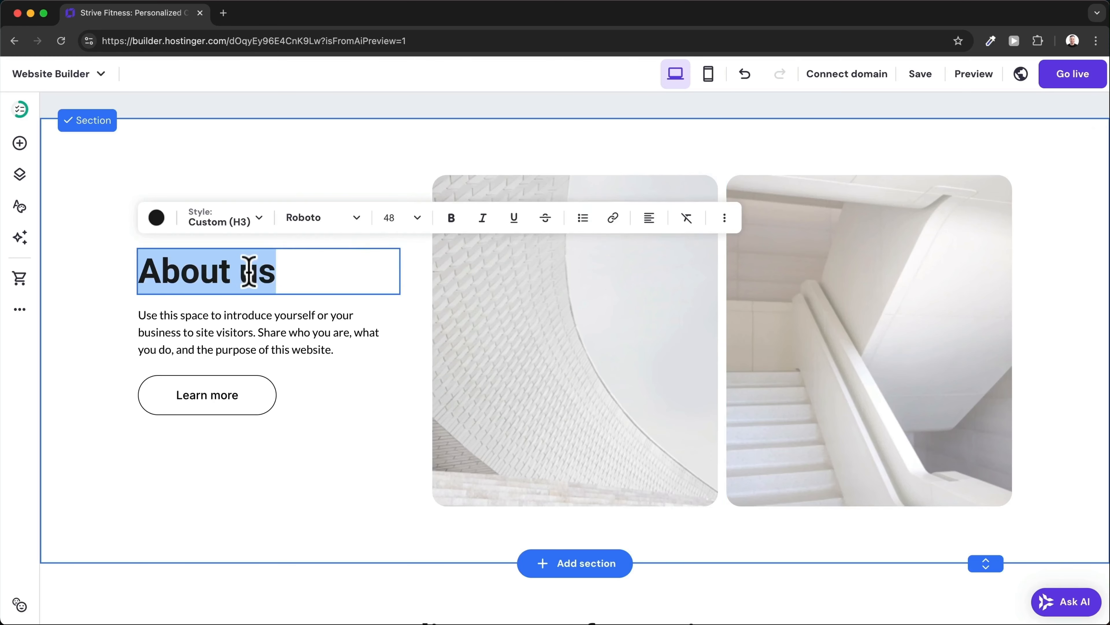
{"action": "left_click", "coordinate": [245, 273]}
{"action": "left_click_drag", "start_coordinate": [240, 272], "coordinate": [277, 273]}
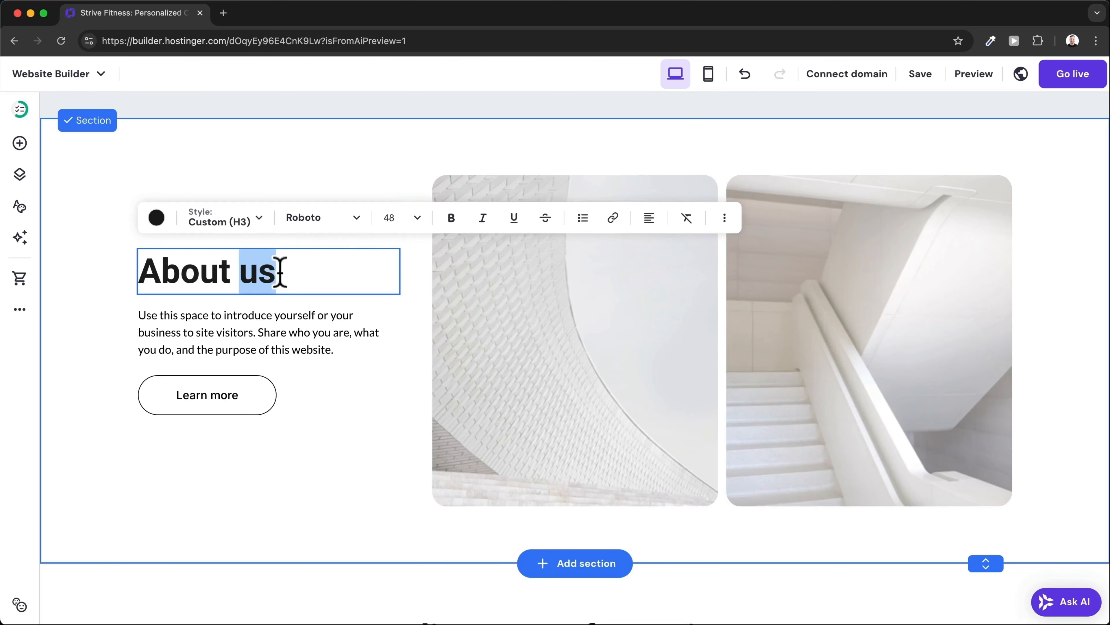
{"action": "type", "text": "me"}
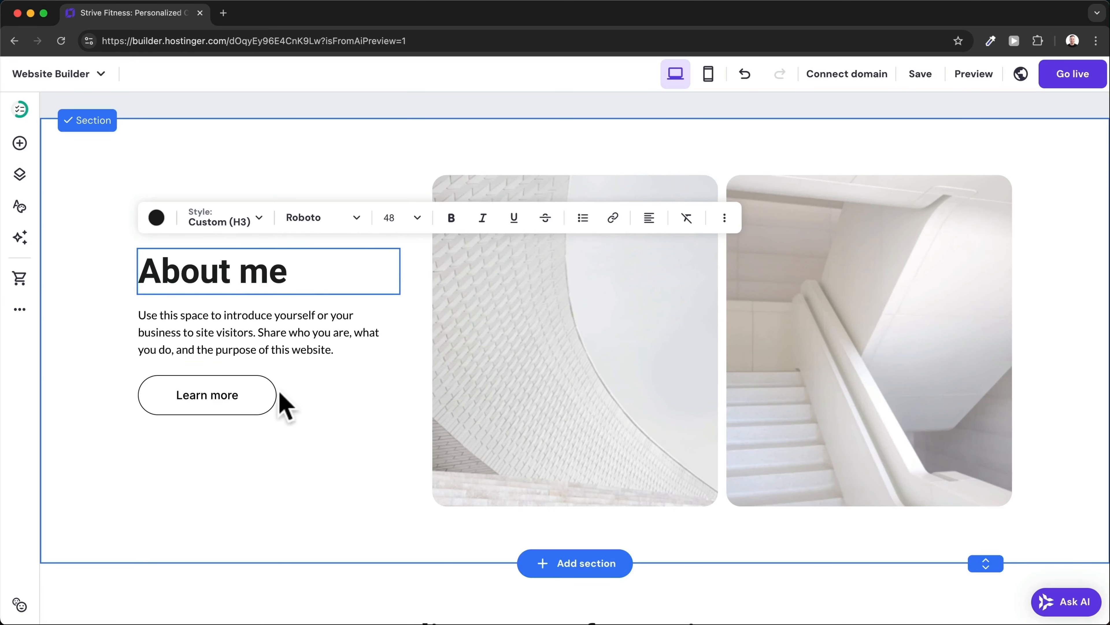
Delete the Learn more button, then delete the whole About me section.
{"action": "left_click", "coordinate": [261, 403]}
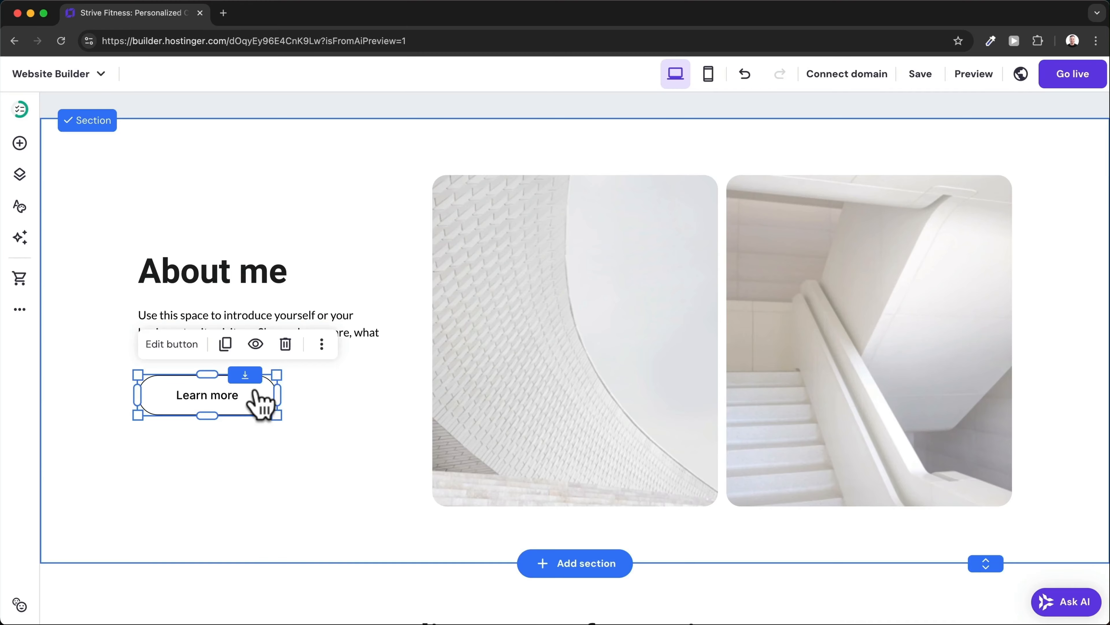
{"action": "left_click", "coordinate": [289, 345]}
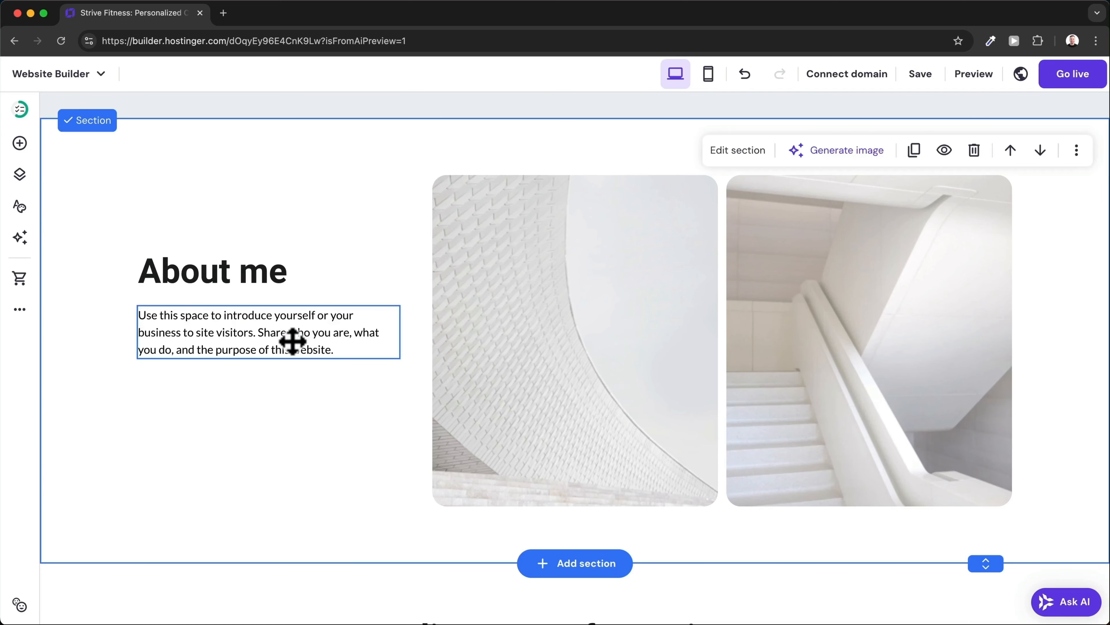
{"action": "scroll", "coordinate": [478, 364], "scroll_direction": "up", "scroll_amount": 2}
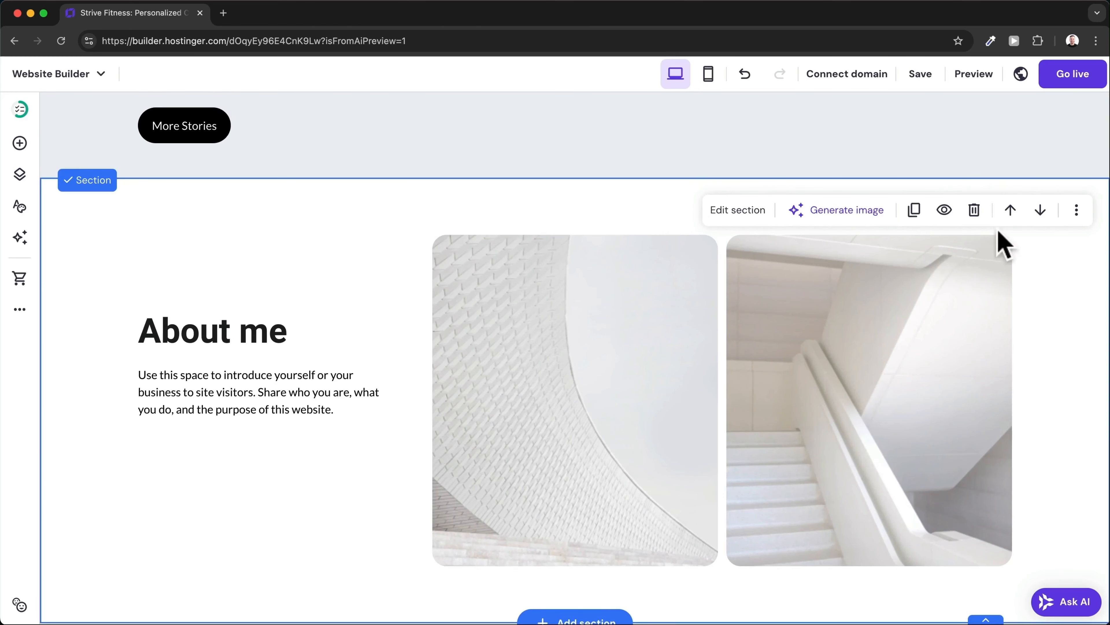
{"action": "left_click", "coordinate": [974, 210]}
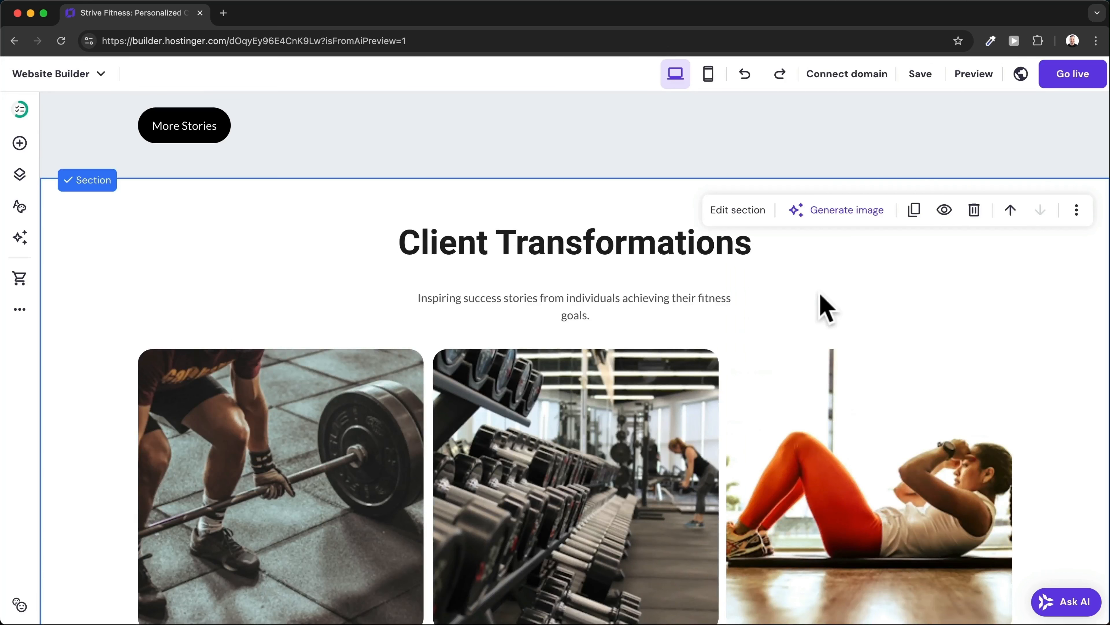
Try moving the Client Transformations subtitle left, then undo so it stays centred under the heading.
{"action": "left_click", "coordinate": [593, 300]}
{"action": "left_click_drag", "start_coordinate": [592, 300], "coordinate": [408, 284]}
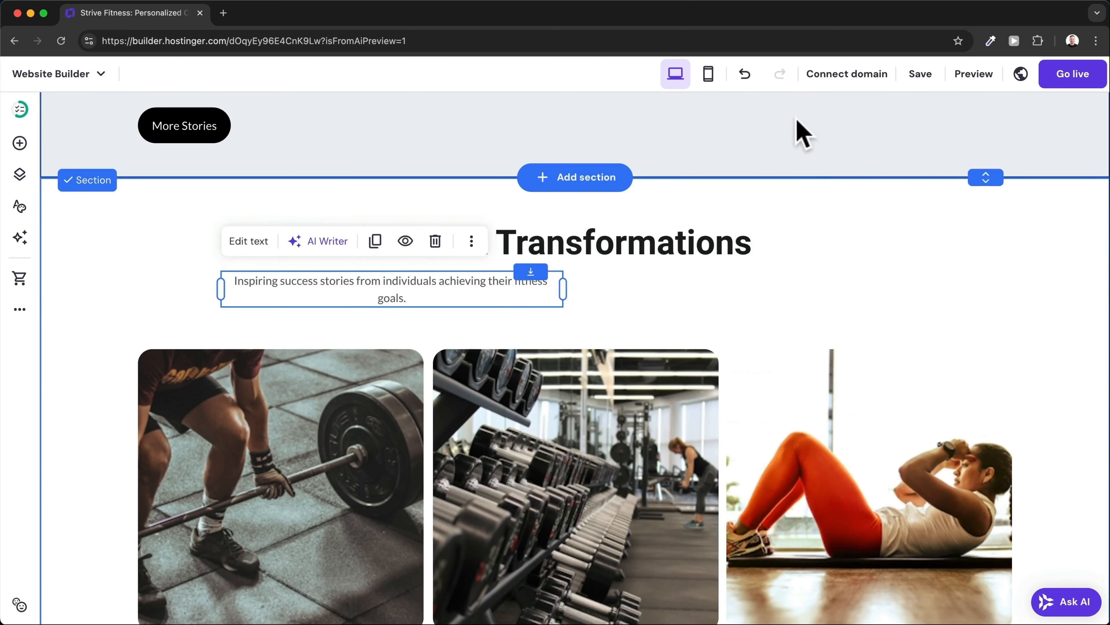
{"action": "left_click", "coordinate": [745, 79]}
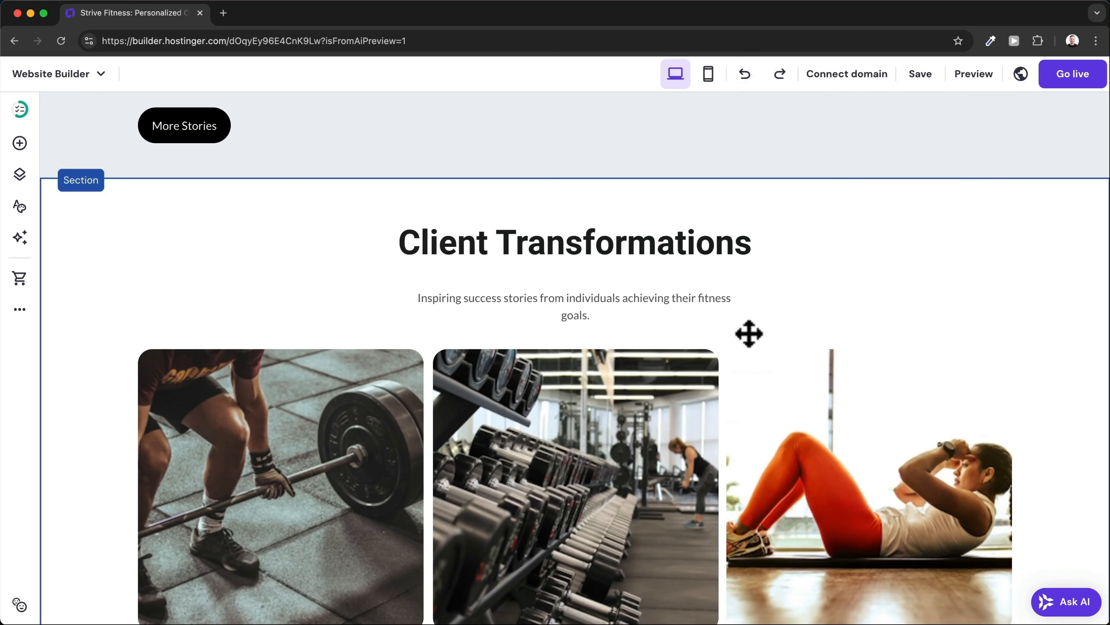
{"action": "scroll", "coordinate": [614, 231], "scroll_direction": "up", "scroll_amount": 5}
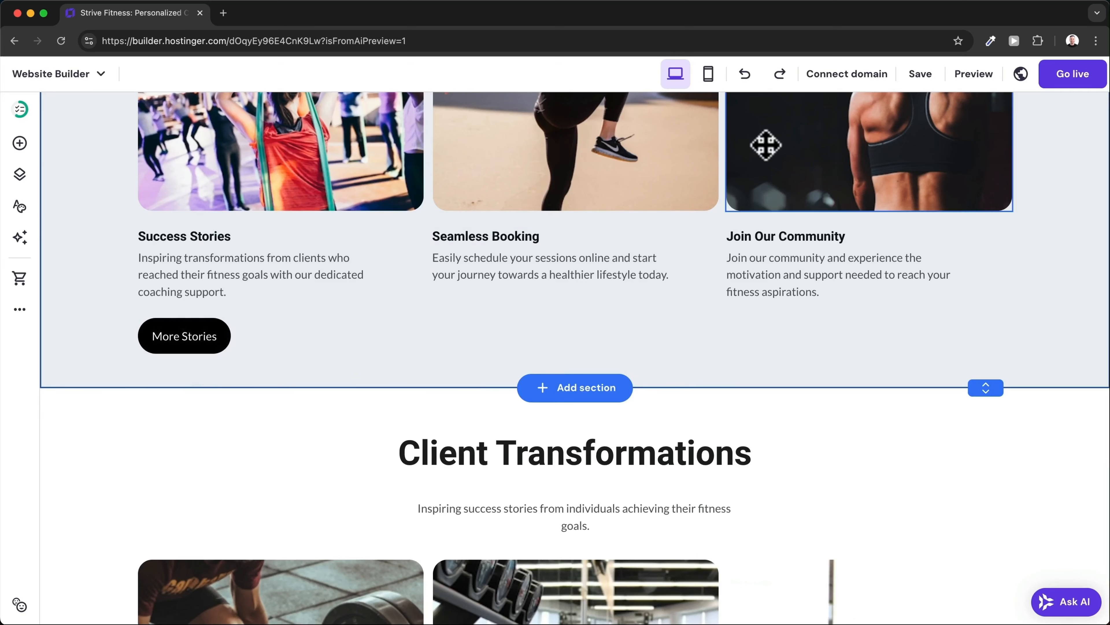
In mobile view, make the Coaching Services section about 50 px taller.
{"action": "left_click", "coordinate": [709, 75]}
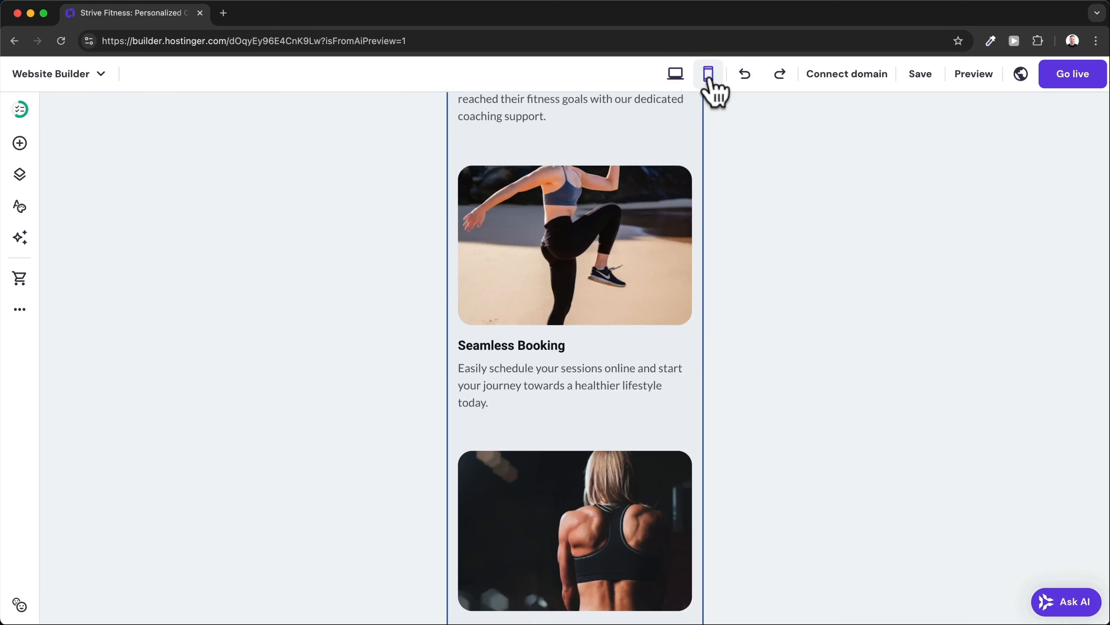
{"action": "scroll", "coordinate": [580, 323], "scroll_direction": "up", "scroll_amount": 2}
{"action": "scroll", "coordinate": [580, 324], "scroll_direction": "up", "scroll_amount": 10}
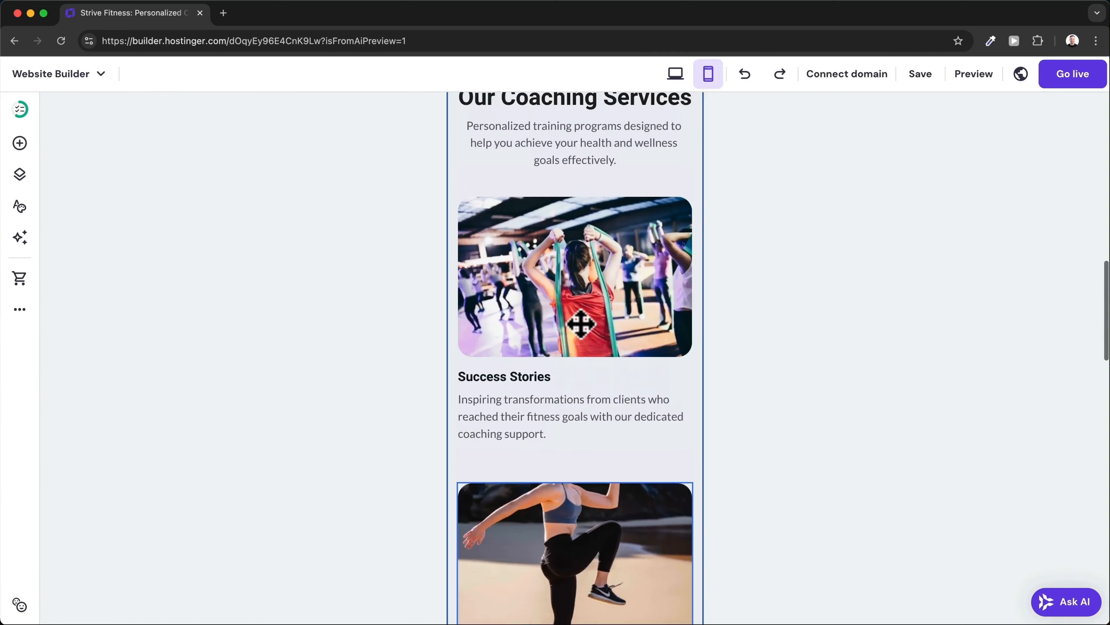
{"action": "scroll", "coordinate": [580, 324], "scroll_direction": "down", "scroll_amount": 12}
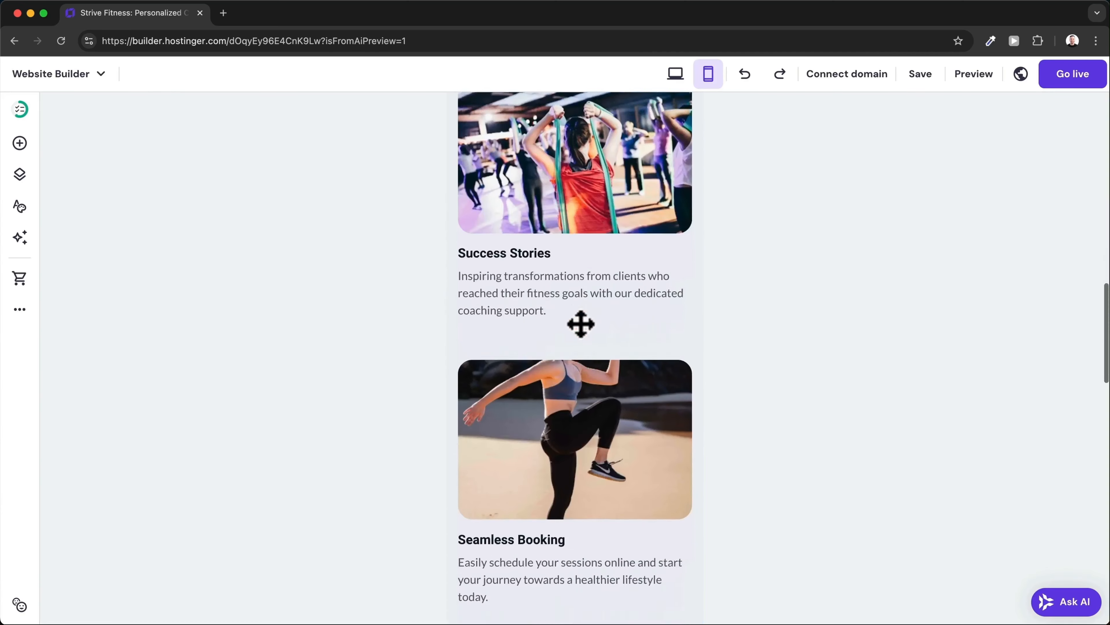
{"action": "scroll", "coordinate": [580, 323], "scroll_direction": "down", "scroll_amount": 4}
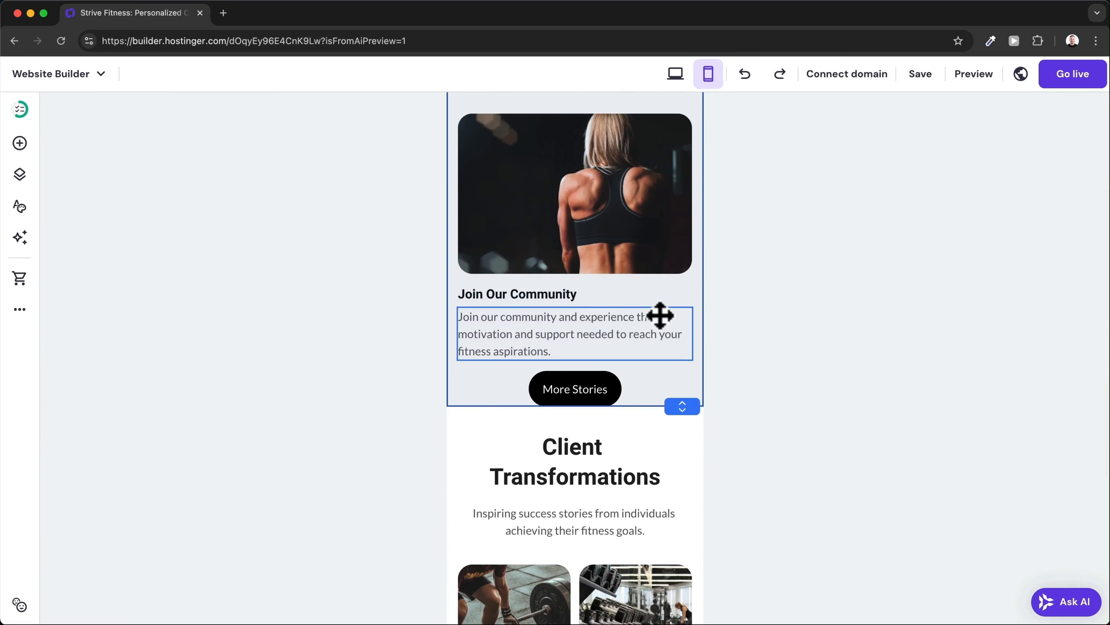
{"action": "scroll", "coordinate": [656, 354], "scroll_direction": "down", "scroll_amount": 1}
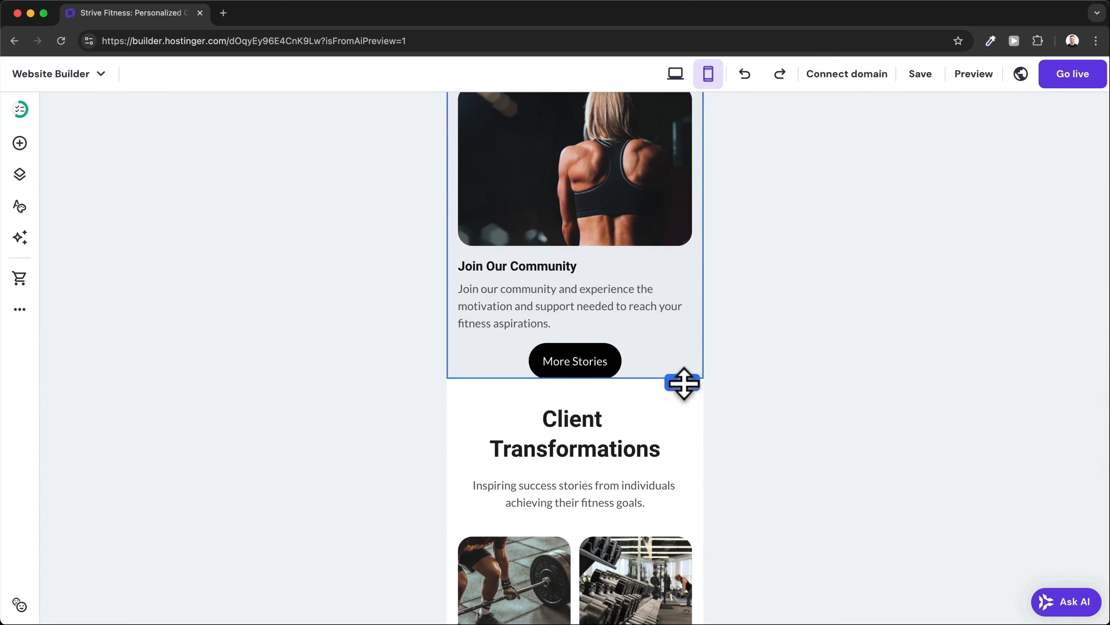
{"action": "left_click_drag", "start_coordinate": [684, 383], "coordinate": [688, 409]}
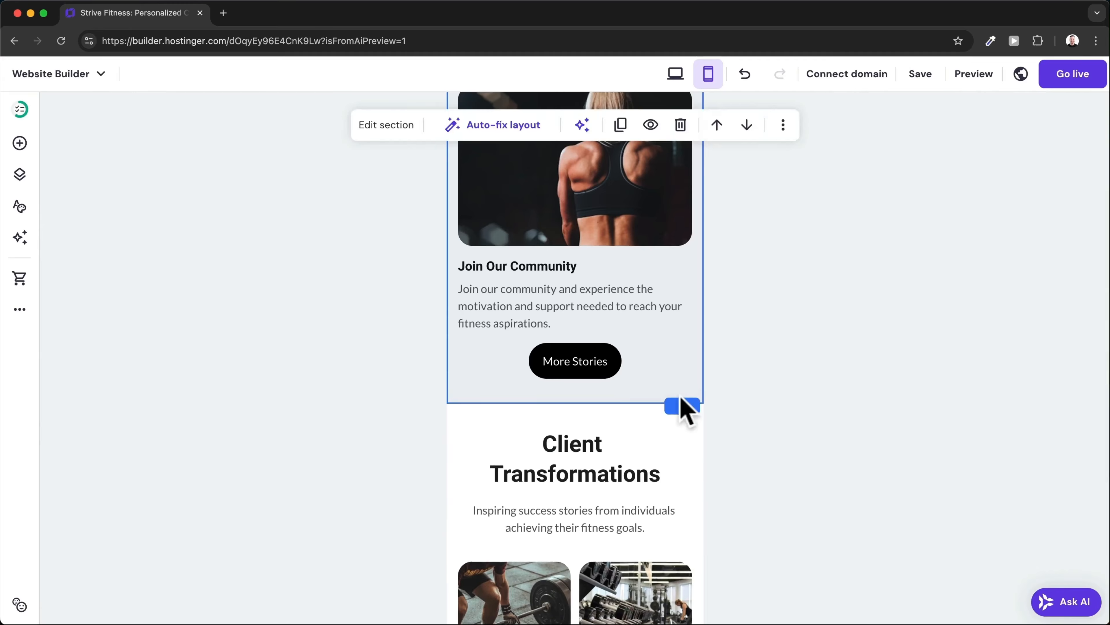
Move the More Stories button left, then return to the desktop layout.
{"action": "left_click_drag", "start_coordinate": [594, 362], "coordinate": [526, 367]}
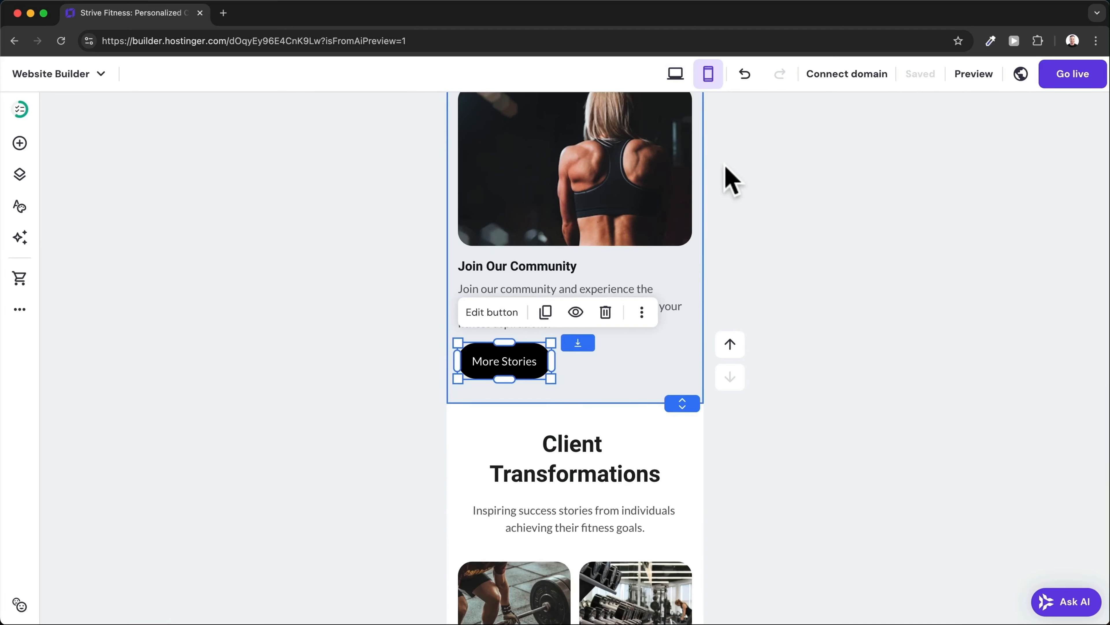
{"action": "left_click", "coordinate": [676, 78]}
{"action": "scroll", "coordinate": [250, 421], "scroll_direction": "down", "scroll_amount": 1}
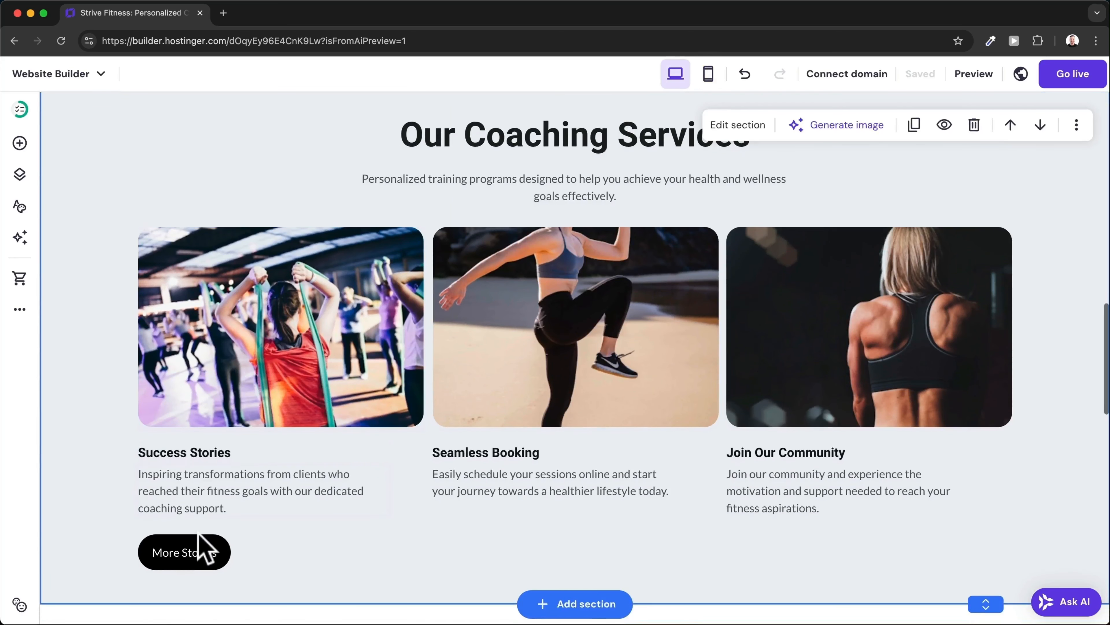
{"action": "scroll", "coordinate": [200, 541], "scroll_direction": "down", "scroll_amount": 1}
{"action": "scroll", "coordinate": [252, 528], "scroll_direction": "down", "scroll_amount": 1}
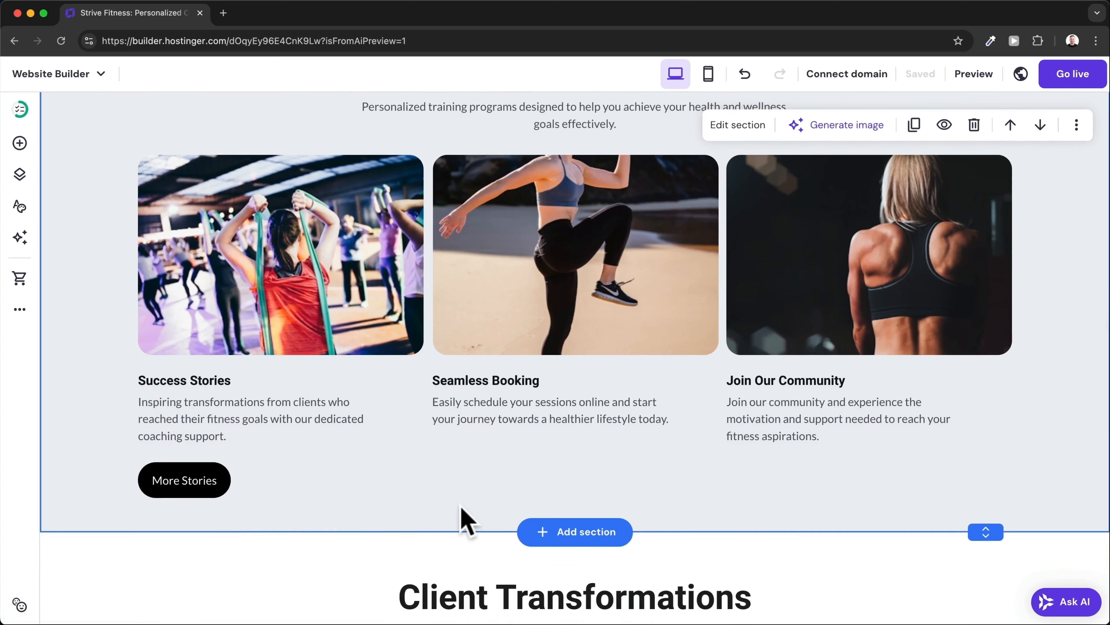
{"action": "scroll", "coordinate": [397, 516], "scroll_direction": "up", "scroll_amount": 1}
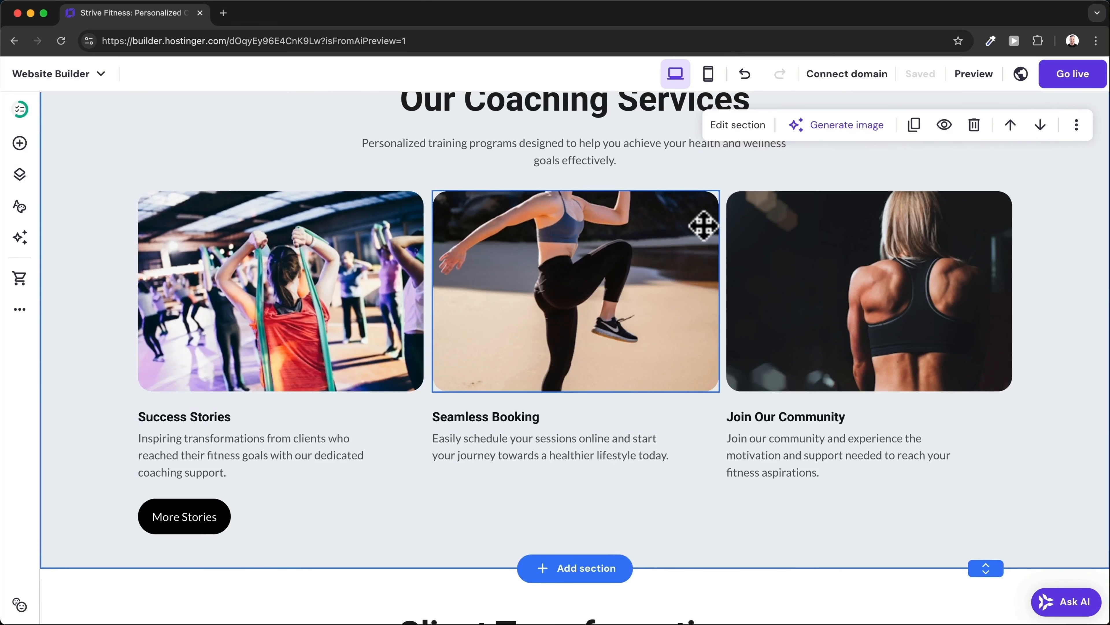
In mobile view, turn off mobile visibility for the Client Transformations section.
{"action": "left_click", "coordinate": [708, 75]}
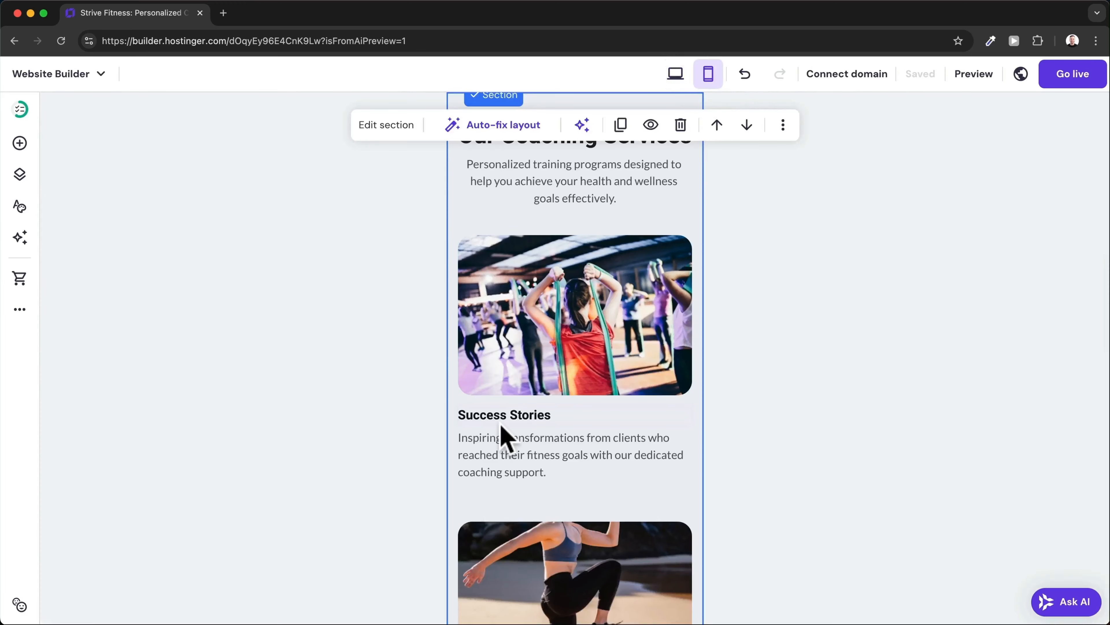
{"action": "scroll", "coordinate": [503, 432], "scroll_direction": "down", "scroll_amount": 10}
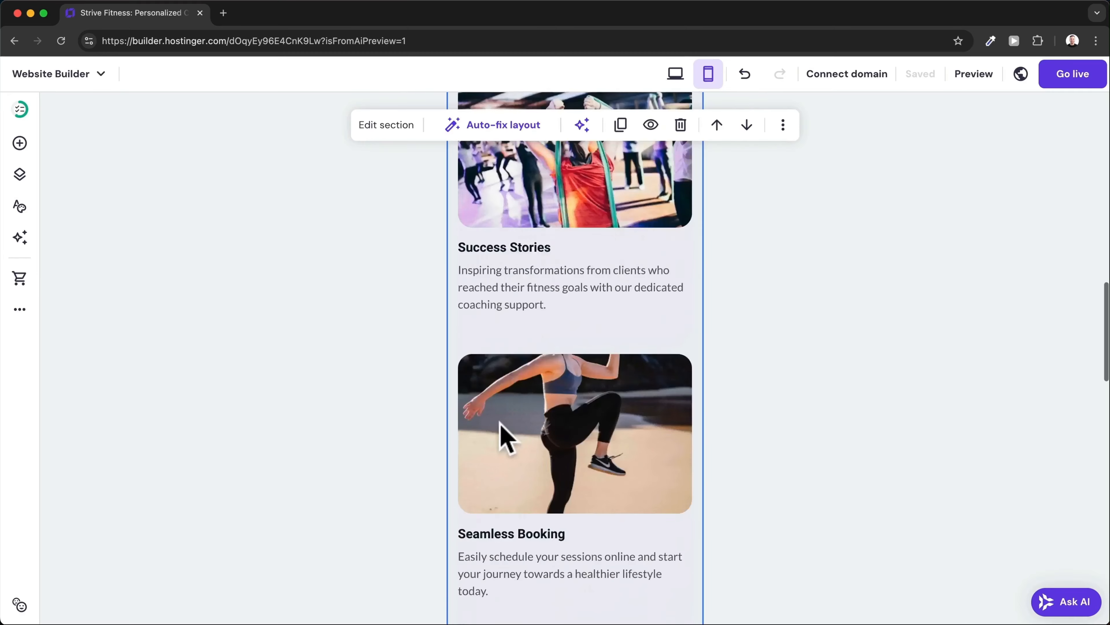
{"action": "scroll", "coordinate": [501, 425], "scroll_direction": "down", "scroll_amount": 1}
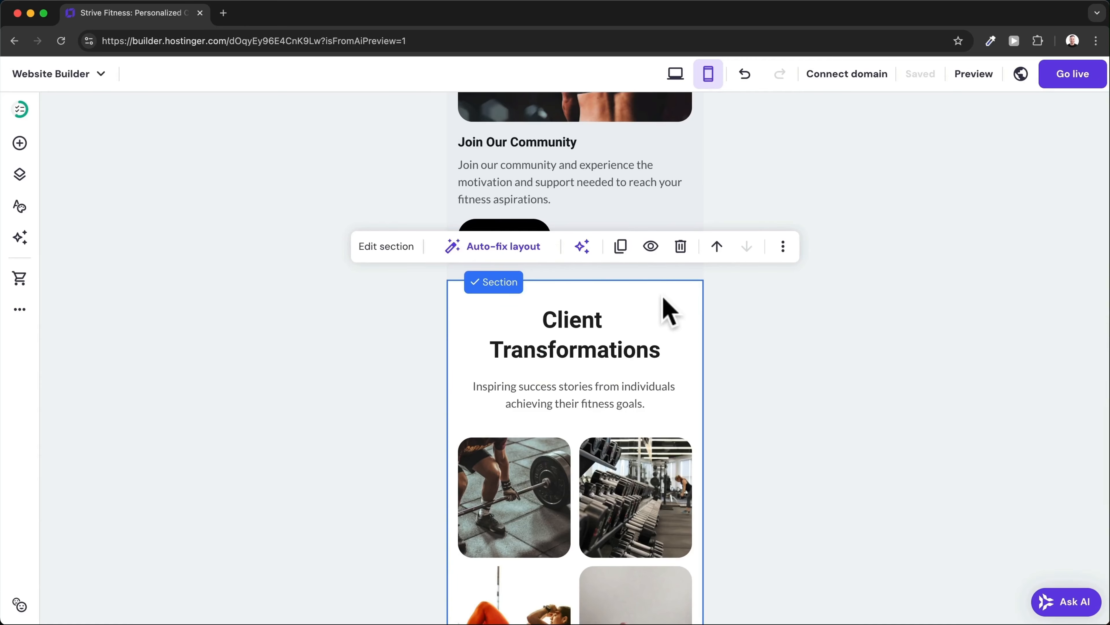
{"action": "left_click", "coordinate": [651, 248]}
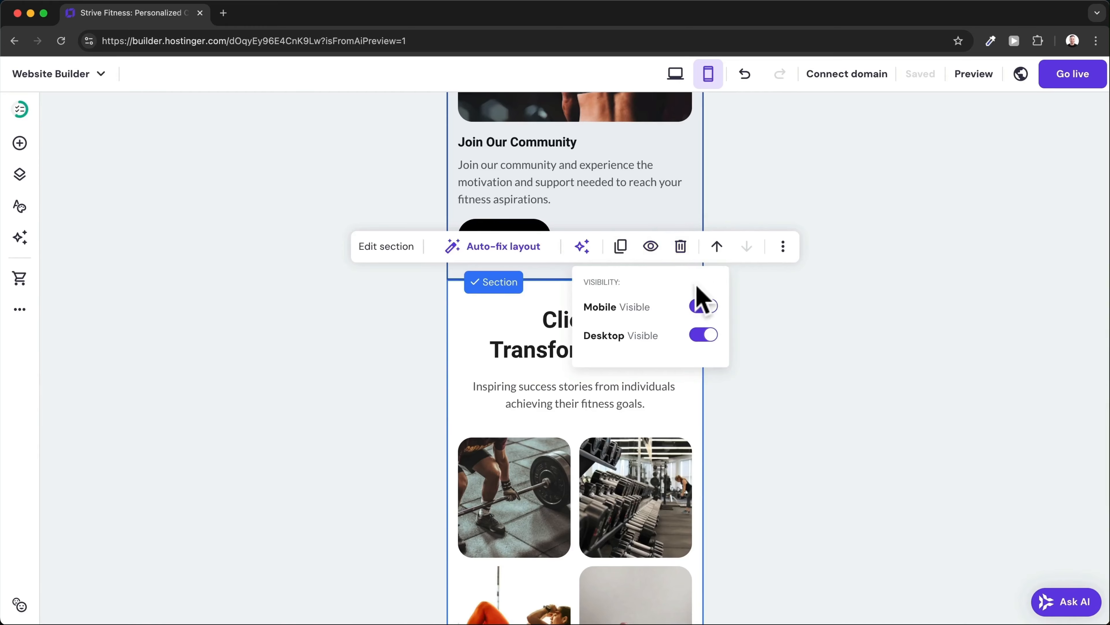
{"action": "left_click", "coordinate": [703, 306]}
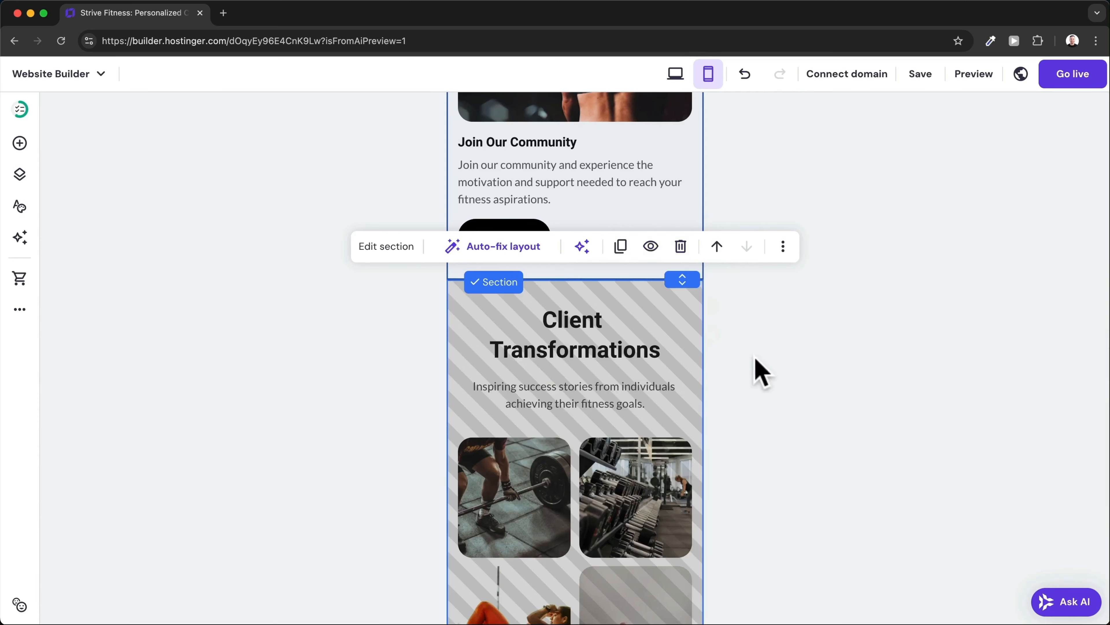
{"action": "scroll", "coordinate": [577, 355], "scroll_direction": "down", "scroll_amount": 2}
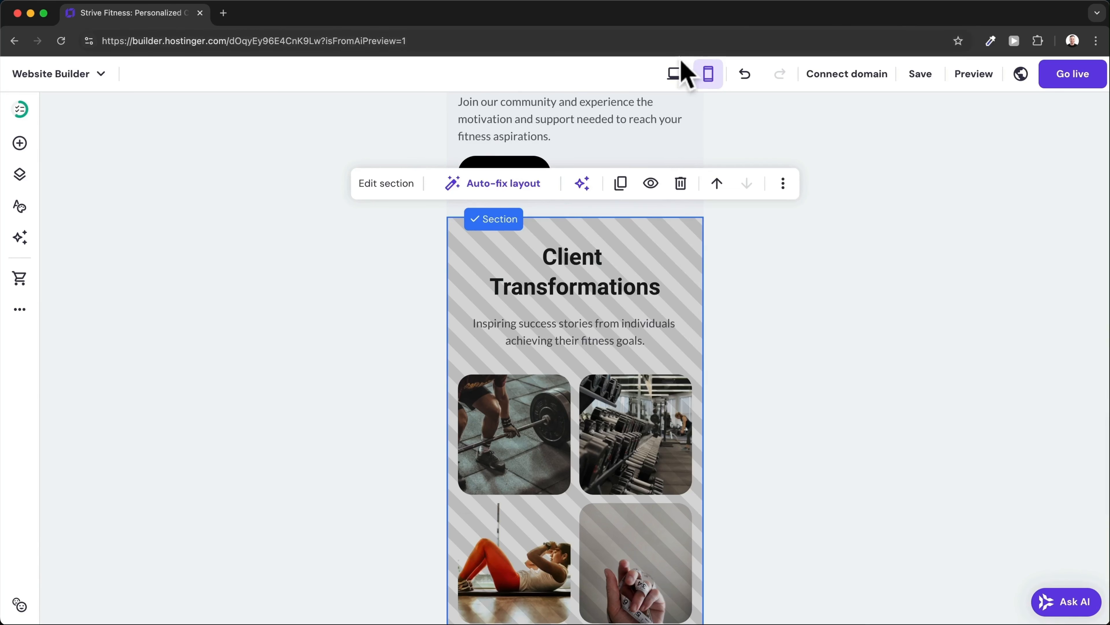
In desktop view, turn off desktop visibility for the Our Coaching Services section.
{"action": "left_click", "coordinate": [675, 74]}
{"action": "scroll", "coordinate": [662, 238], "scroll_direction": "down", "scroll_amount": 10}
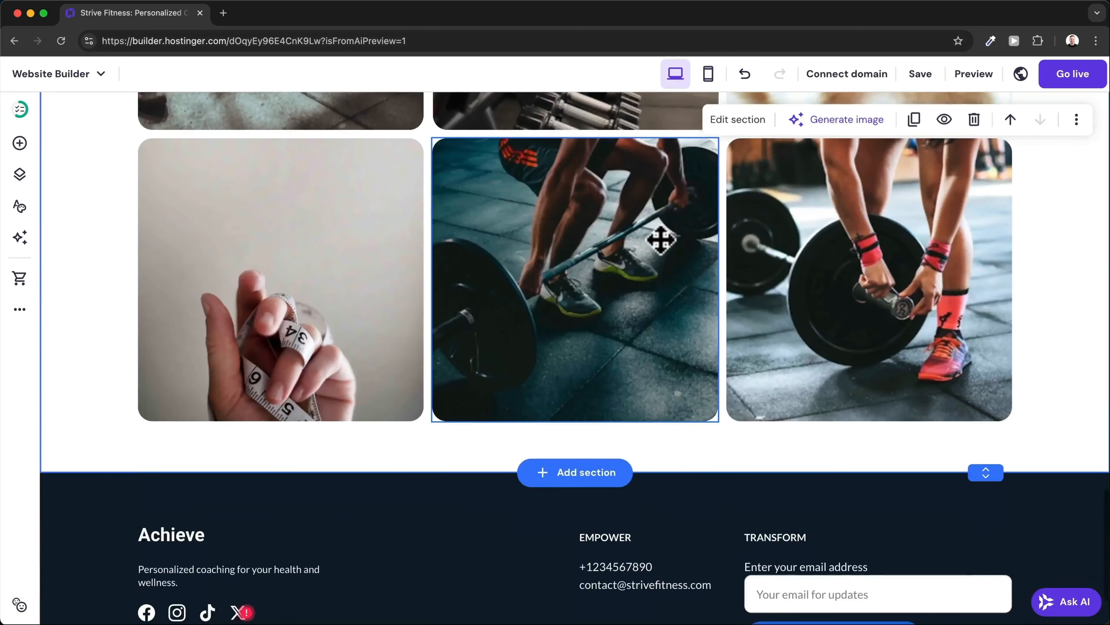
{"action": "scroll", "coordinate": [660, 239], "scroll_direction": "up", "scroll_amount": 15}
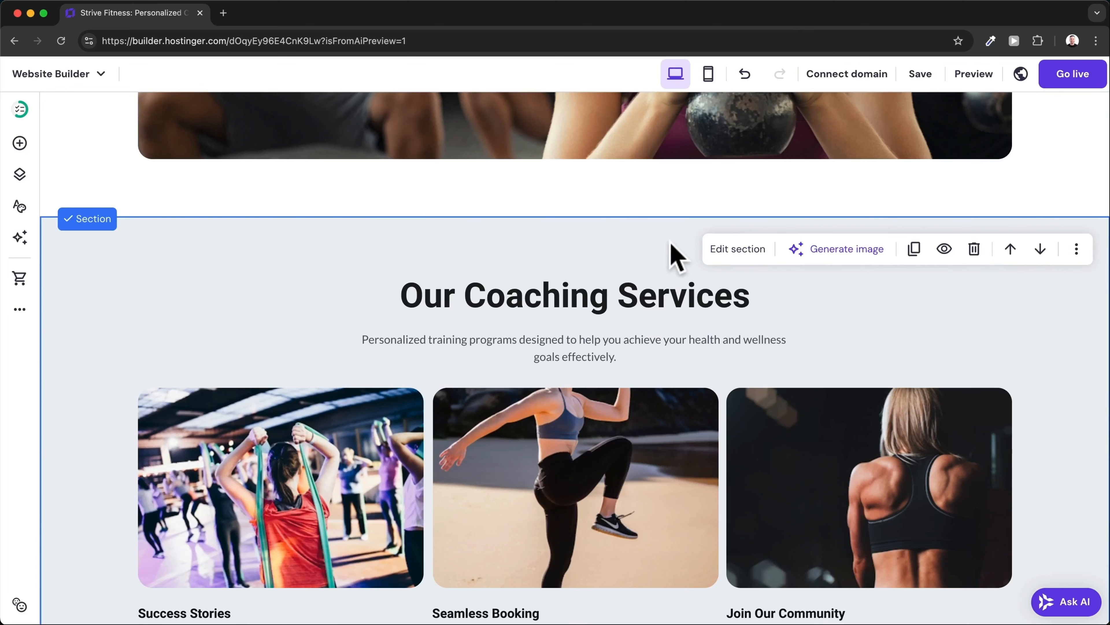
{"action": "left_click", "coordinate": [945, 253]}
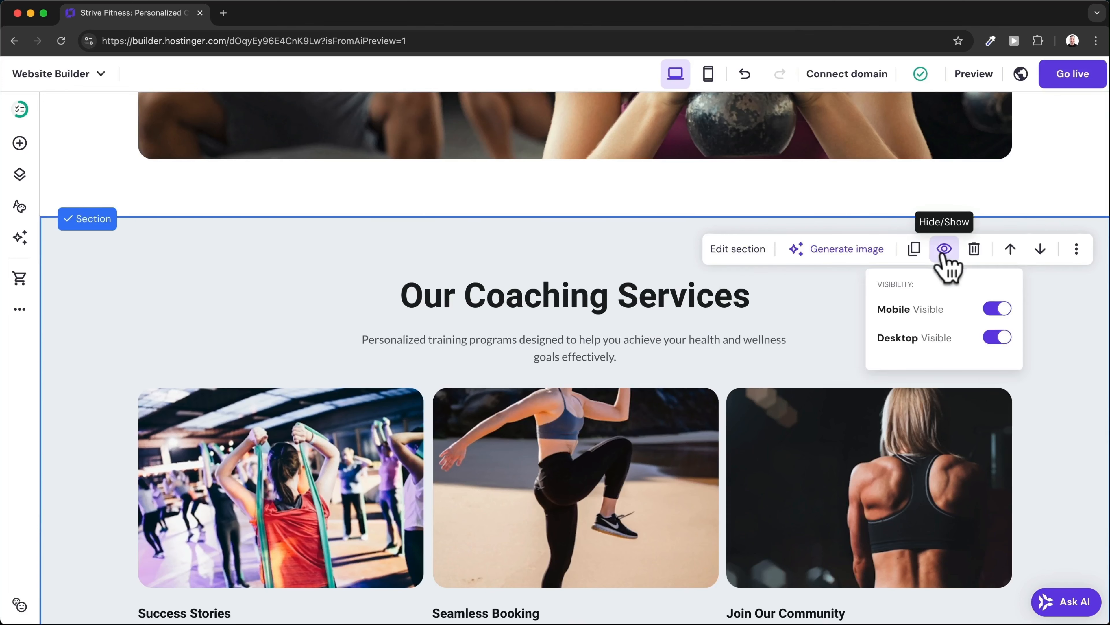
{"action": "left_click", "coordinate": [997, 338]}
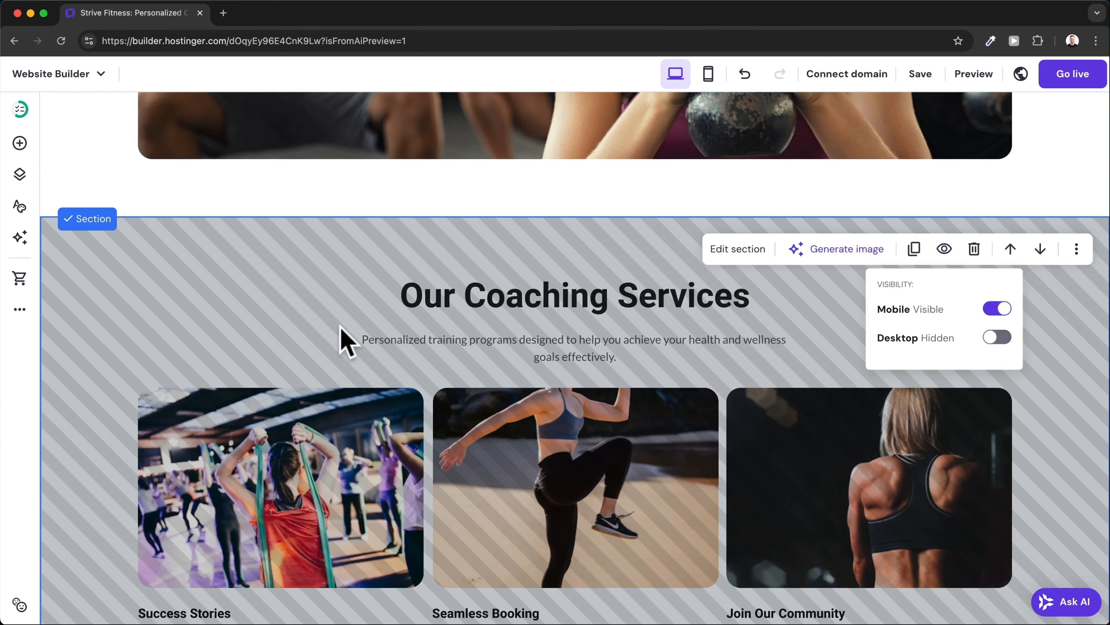
{"action": "scroll", "coordinate": [346, 342], "scroll_direction": "up", "scroll_amount": 20}
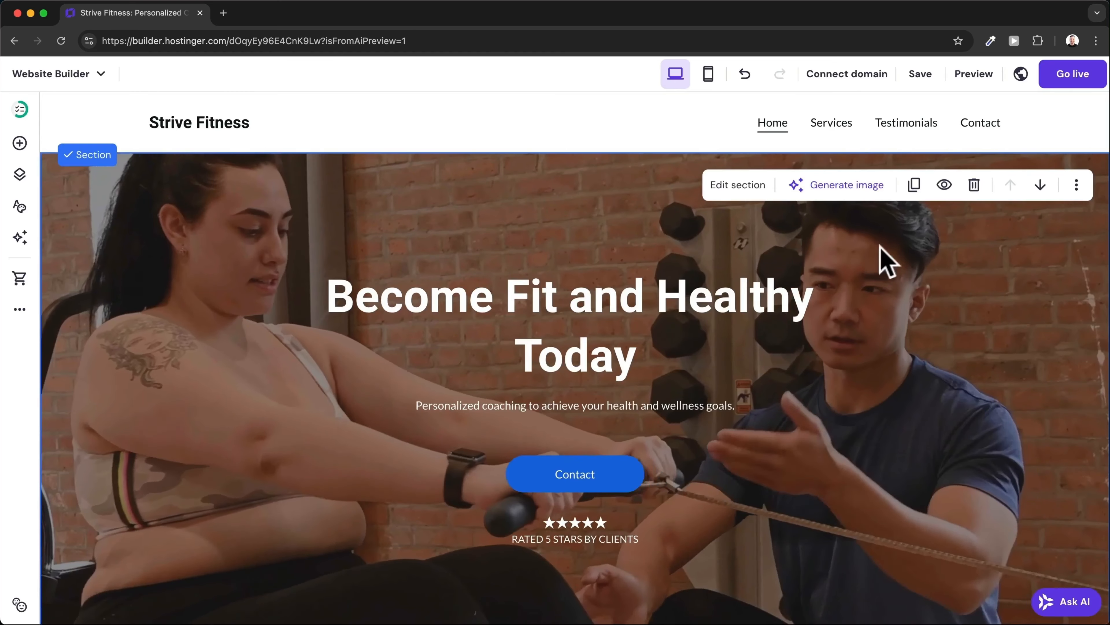
Go to the Services page with its 'Transform Your Life' heading and show the Pages and navigation panel.
{"action": "left_click", "coordinate": [828, 125]}
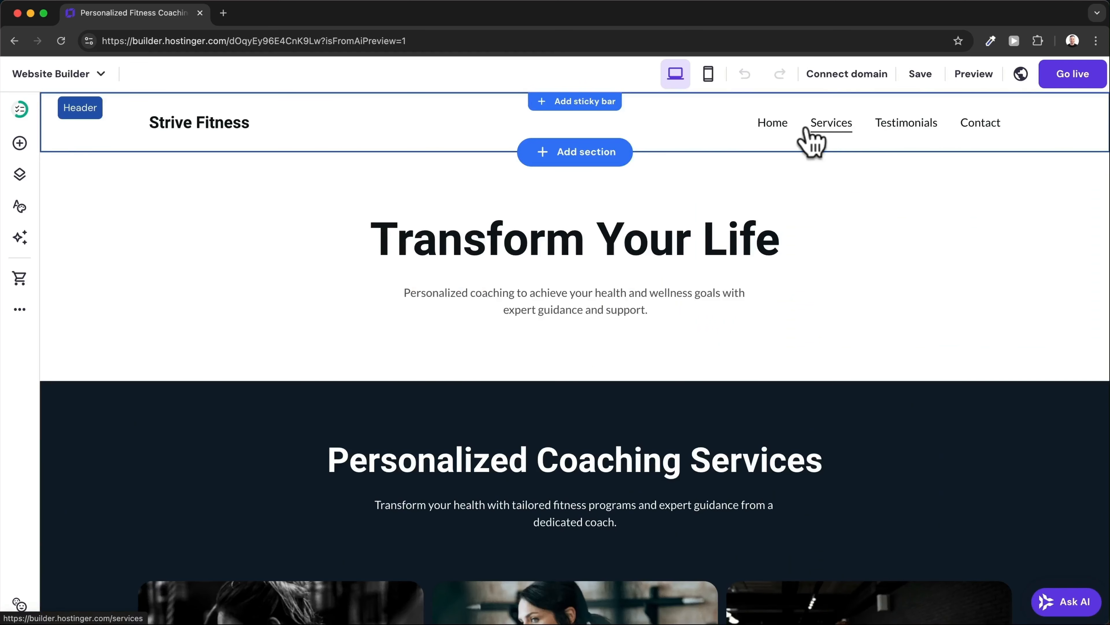
{"action": "double_click", "coordinate": [602, 242]}
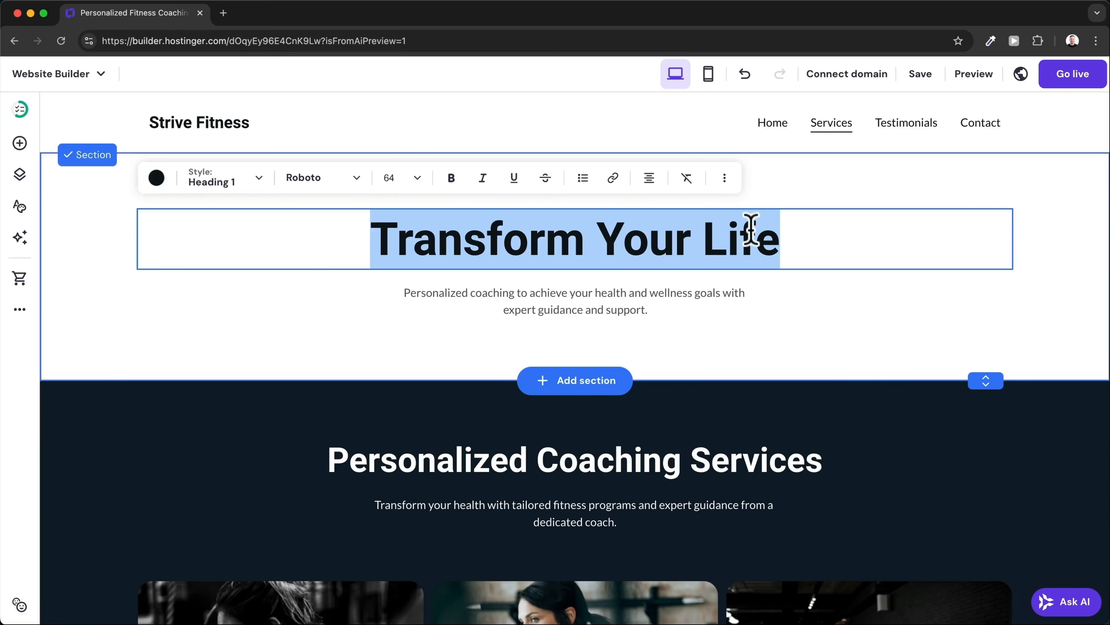
{"action": "key", "text": "Escape"}
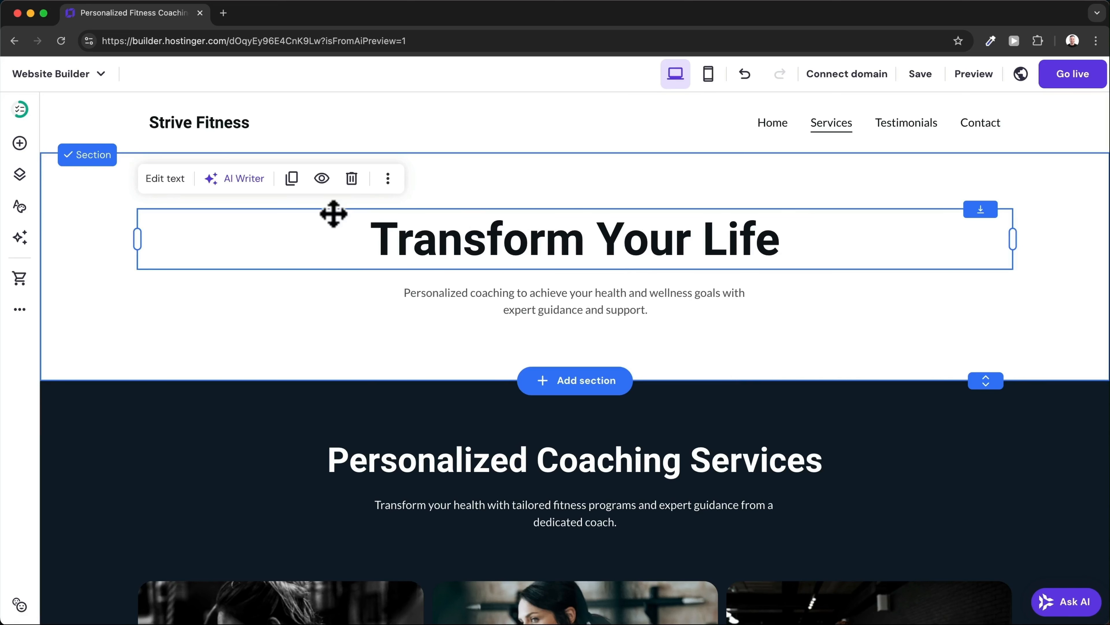
{"action": "left_click", "coordinate": [19, 175]}
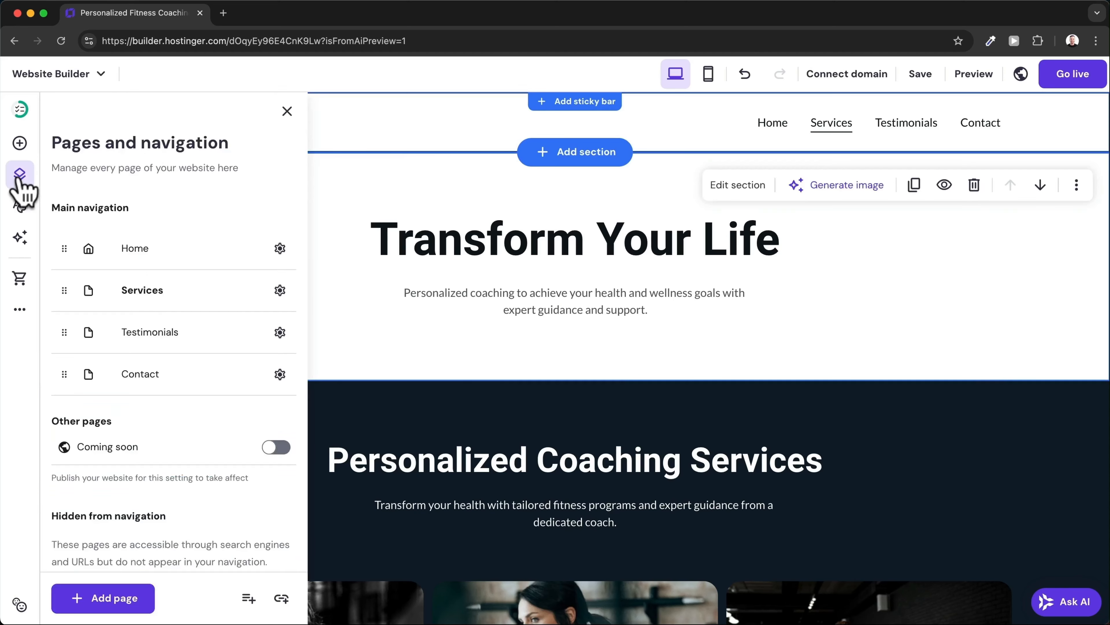
Add a new page using the About page template.
{"action": "left_click", "coordinate": [102, 612]}
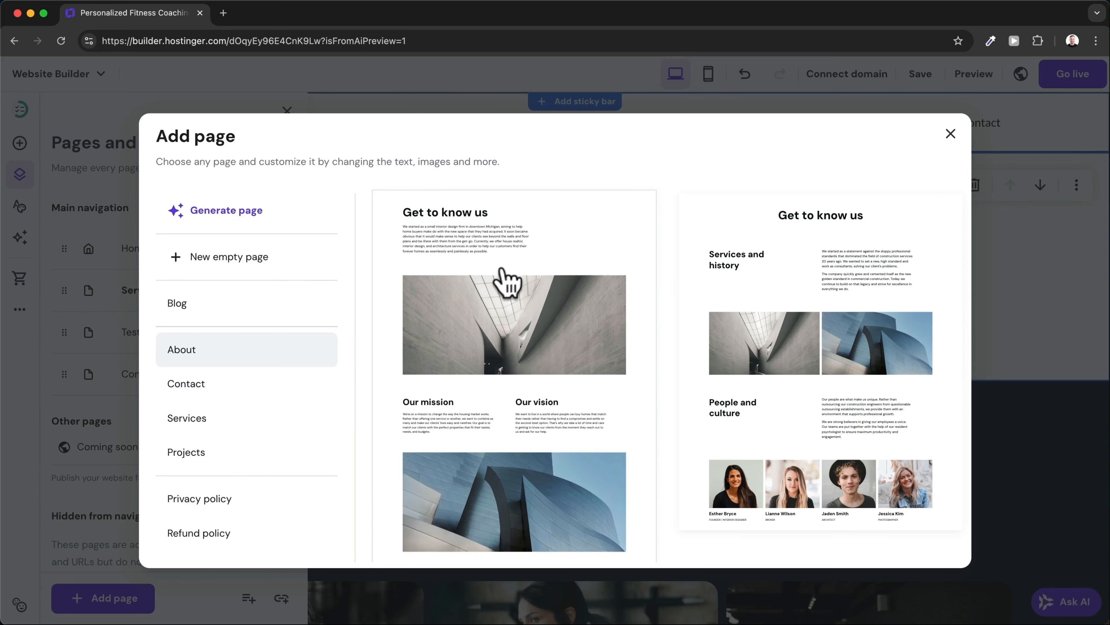
{"action": "scroll", "coordinate": [508, 279], "scroll_direction": "down", "scroll_amount": 4}
{"action": "scroll", "coordinate": [503, 270], "scroll_direction": "up", "scroll_amount": 4}
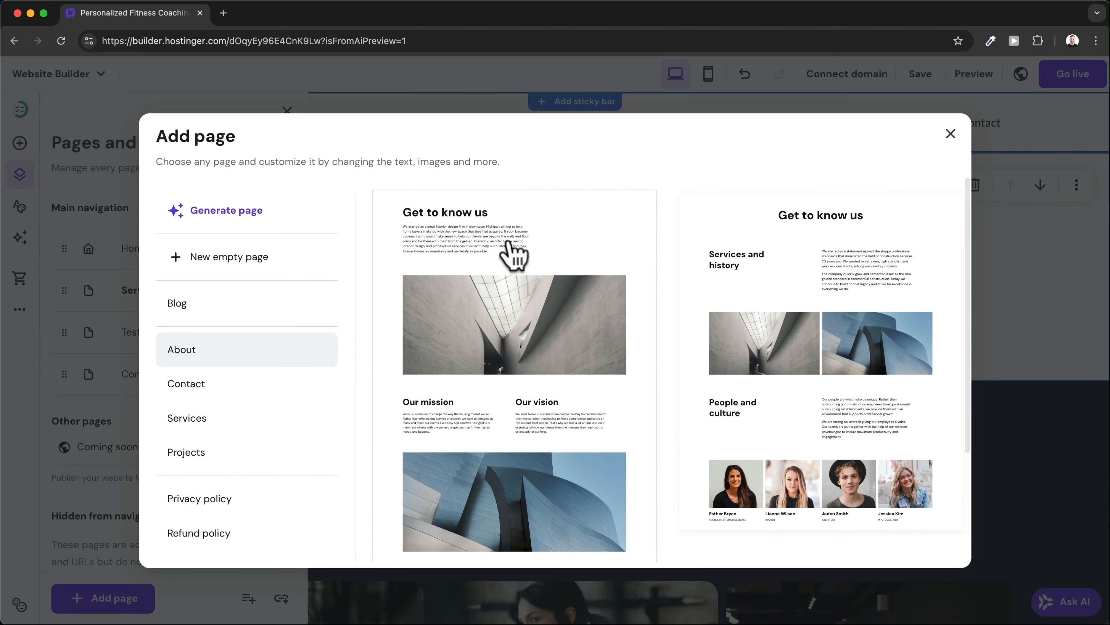
{"action": "left_click", "coordinate": [554, 259]}
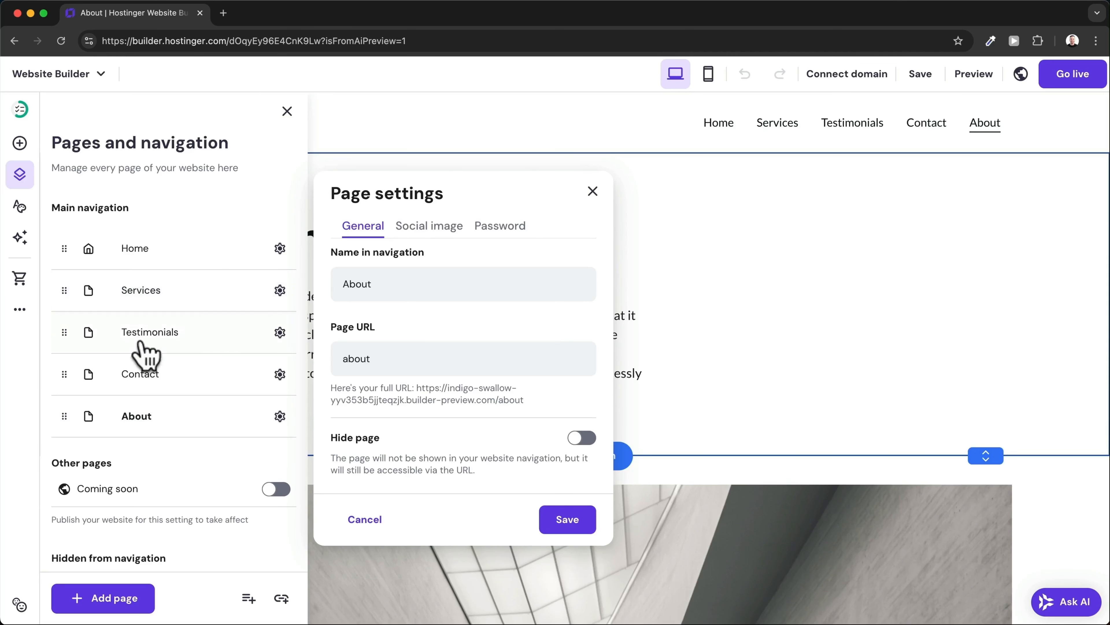
Move About right after Home, hide it from navigation, and close the pages list.
{"action": "left_click_drag", "start_coordinate": [64, 417], "coordinate": [64, 287]}
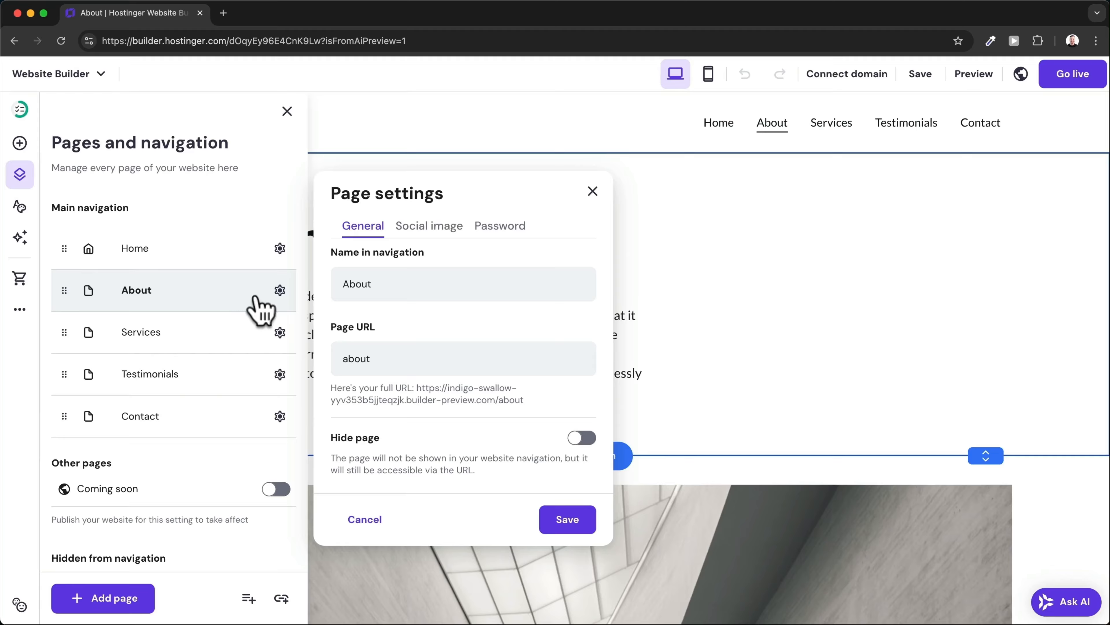
{"action": "left_click", "coordinate": [280, 291]}
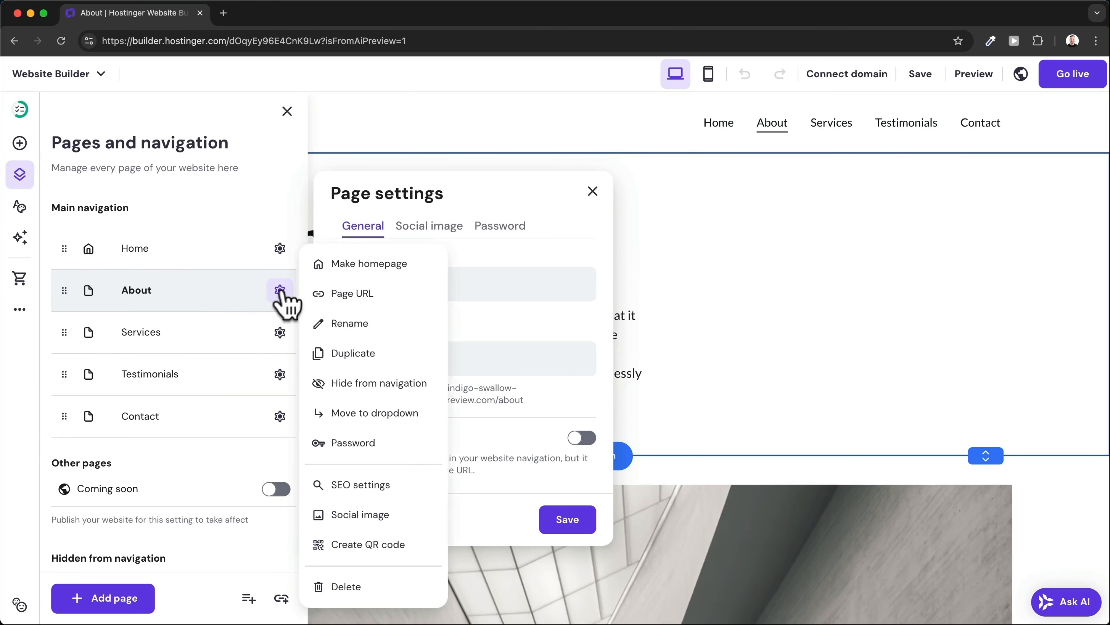
{"action": "left_click", "coordinate": [344, 385]}
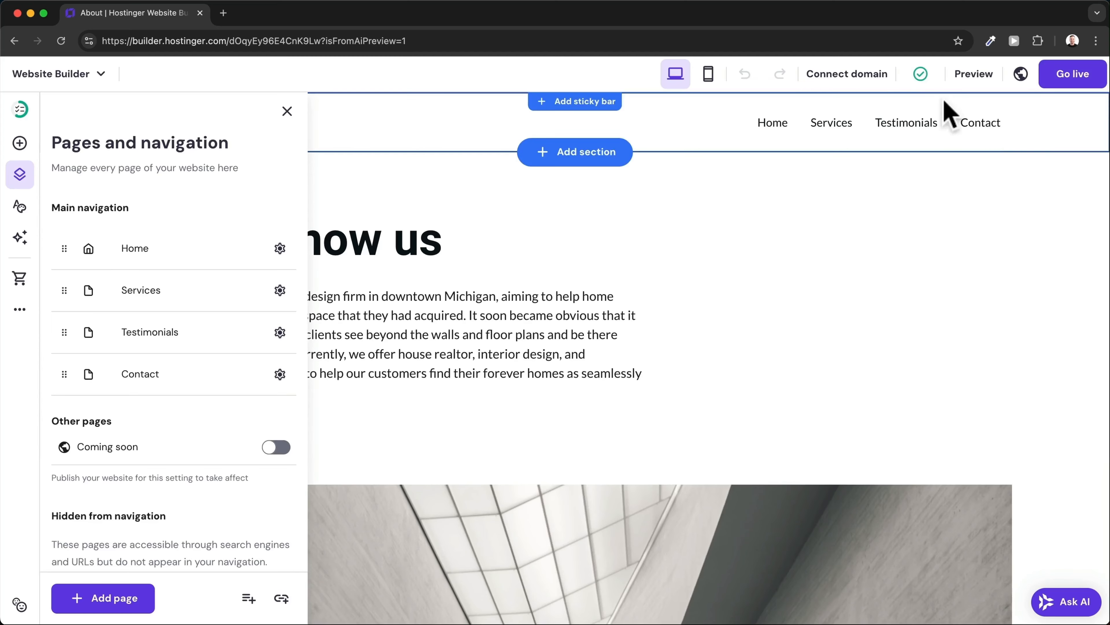
{"action": "left_click", "coordinate": [844, 260]}
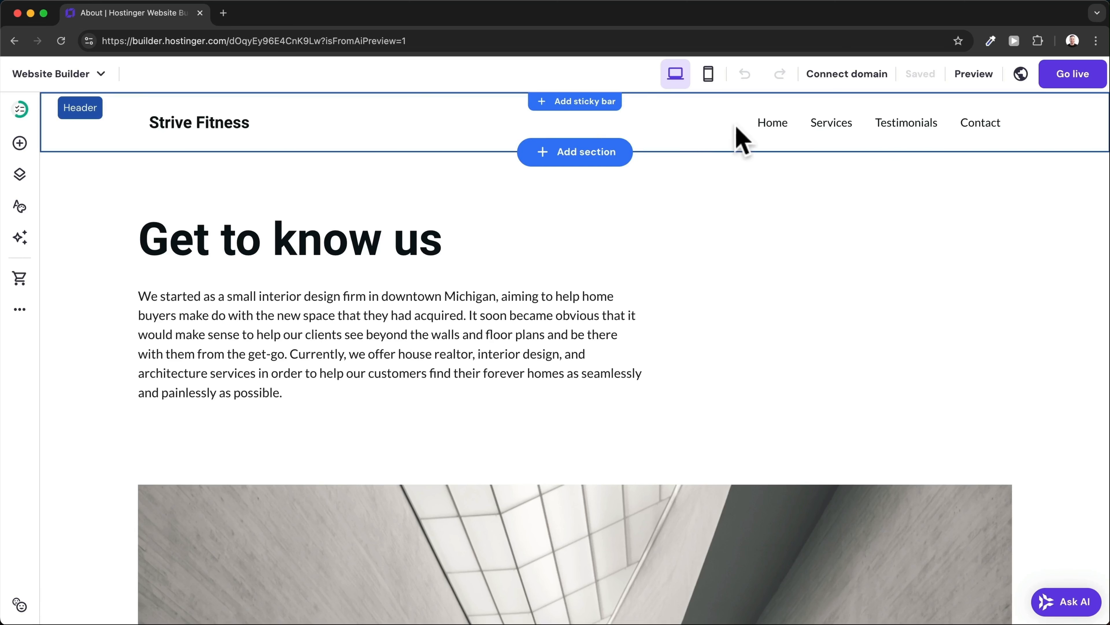
In the header settings, try the centred-logo layout, then restore logo left with links right.
{"action": "left_click", "coordinate": [715, 126]}
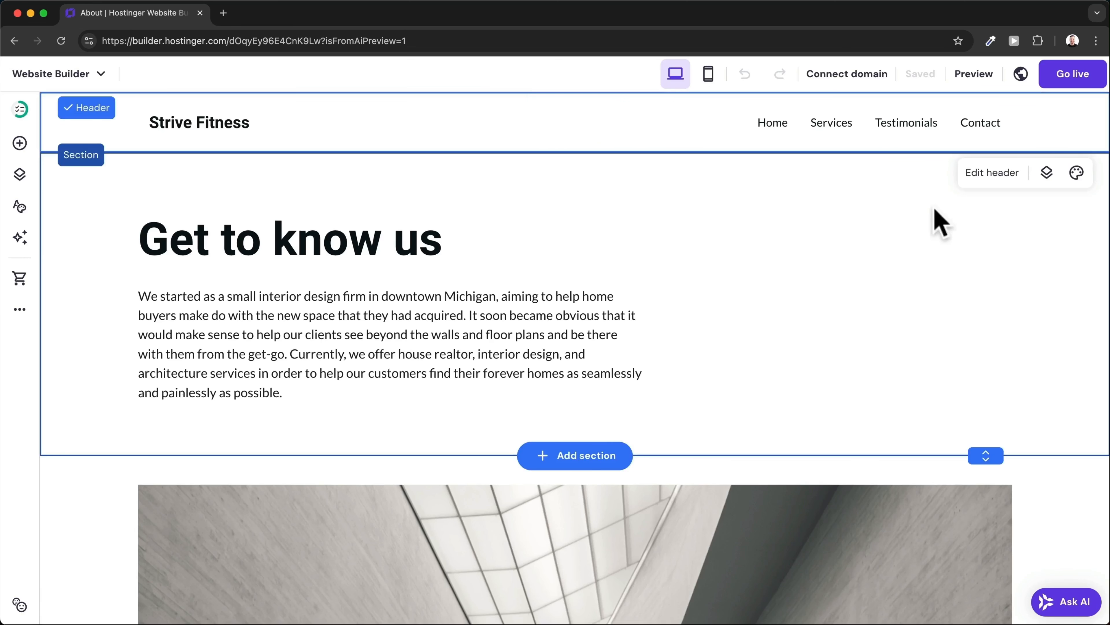
{"action": "left_click", "coordinate": [992, 172]}
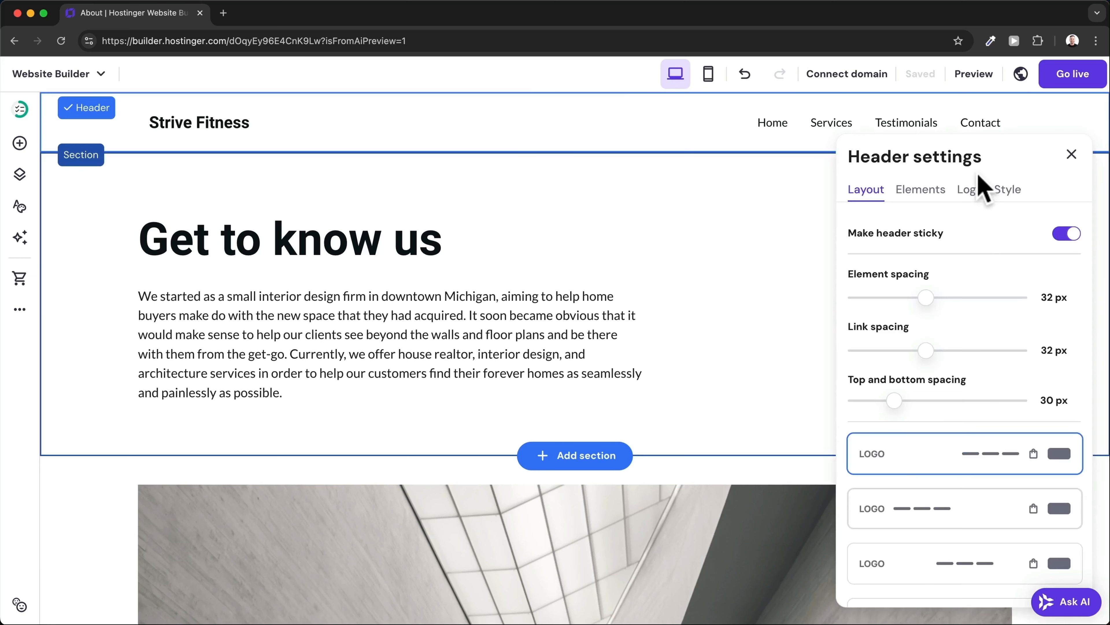
{"action": "scroll", "coordinate": [984, 347], "scroll_direction": "down", "scroll_amount": 3}
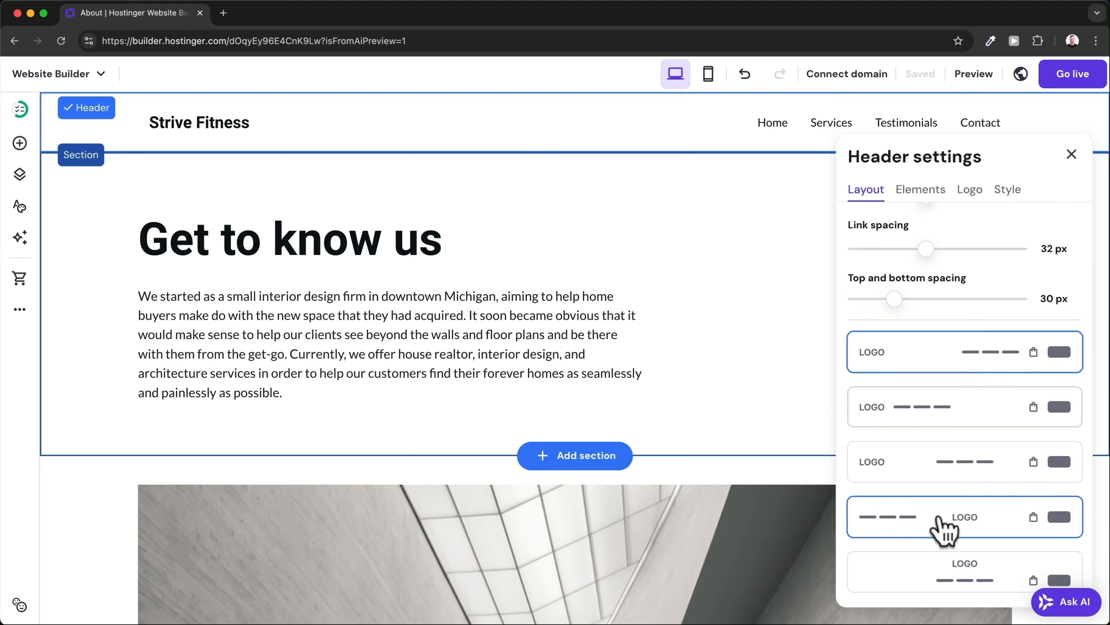
{"action": "left_click", "coordinate": [998, 516]}
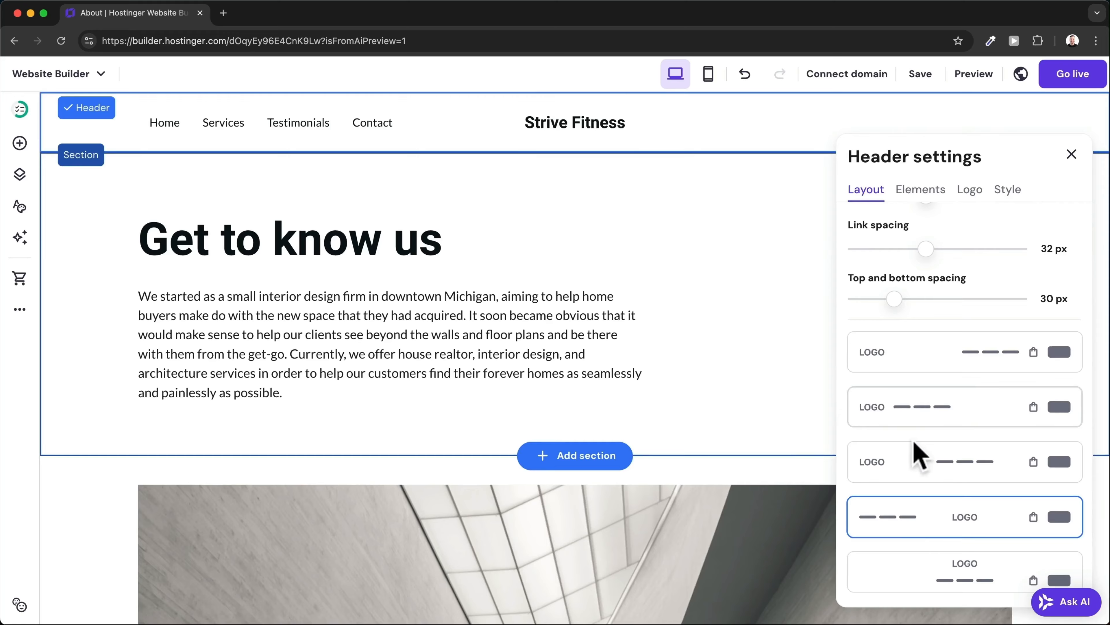
{"action": "left_click", "coordinate": [920, 371]}
{"action": "scroll", "coordinate": [934, 355], "scroll_direction": "up", "scroll_amount": 2}
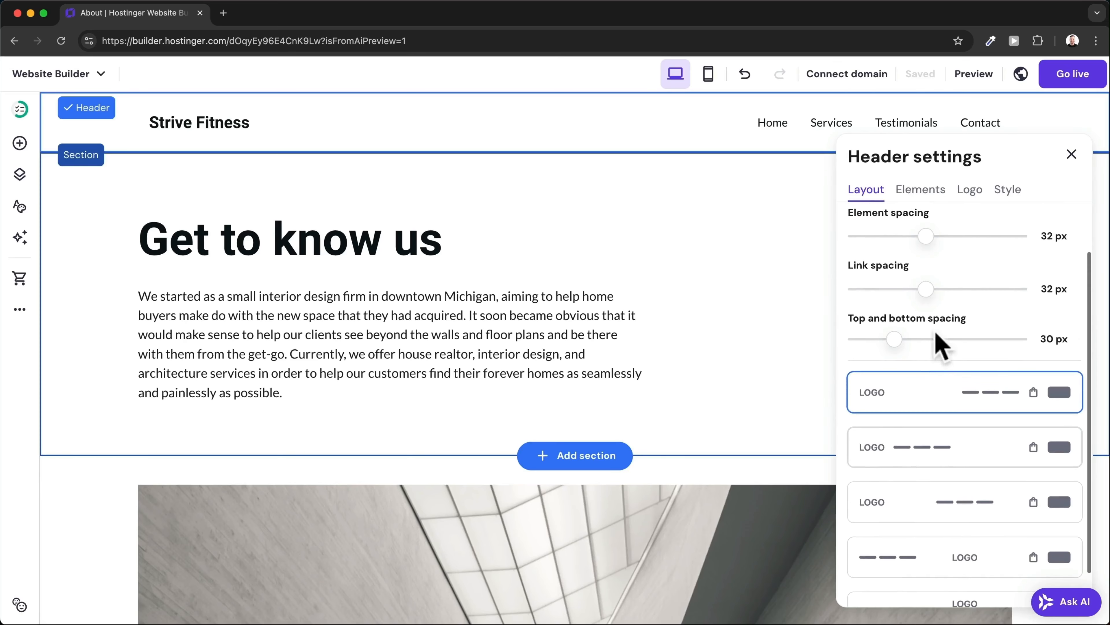
Toggle header social icons and button on then off again, and bring up the Logo settings.
{"action": "left_click", "coordinate": [924, 190]}
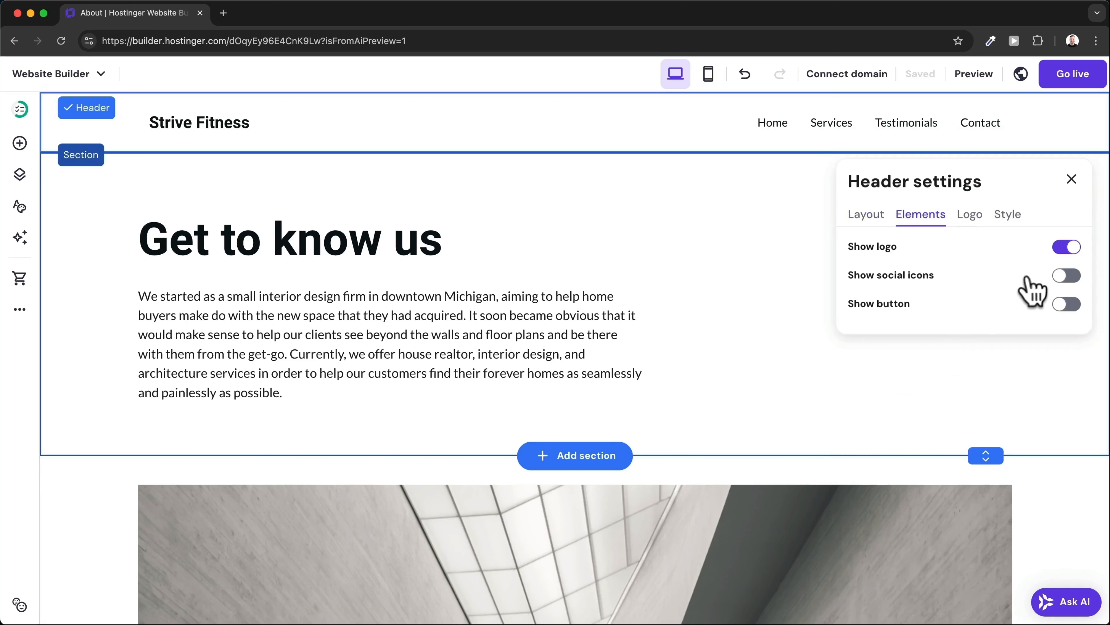
{"action": "left_click", "coordinate": [1067, 276]}
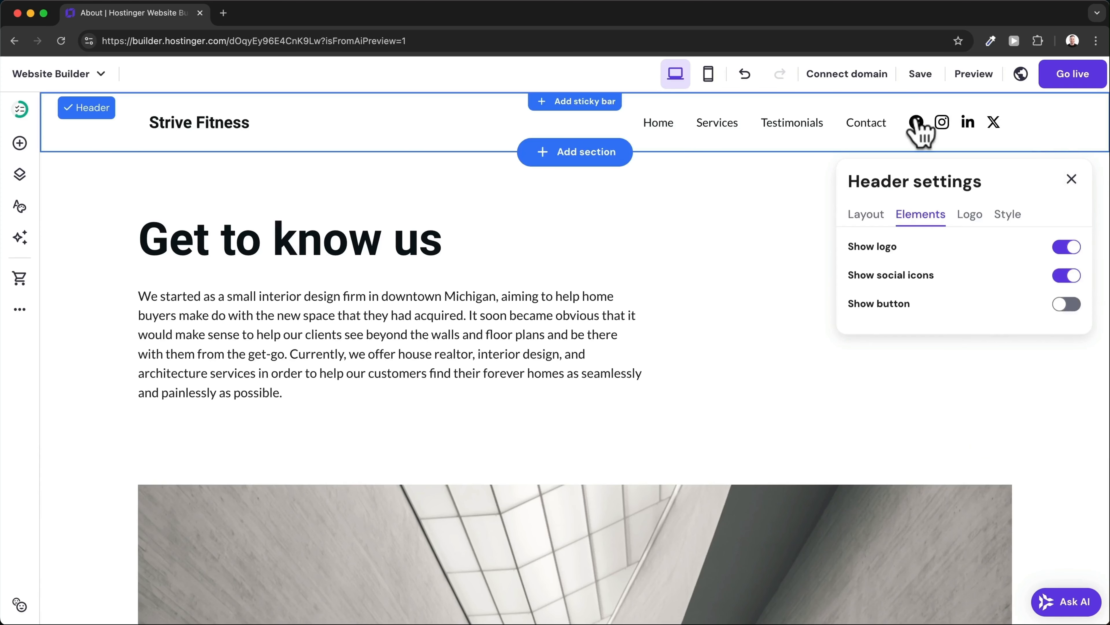
{"action": "left_click", "coordinate": [1067, 275]}
{"action": "left_click", "coordinate": [1077, 306]}
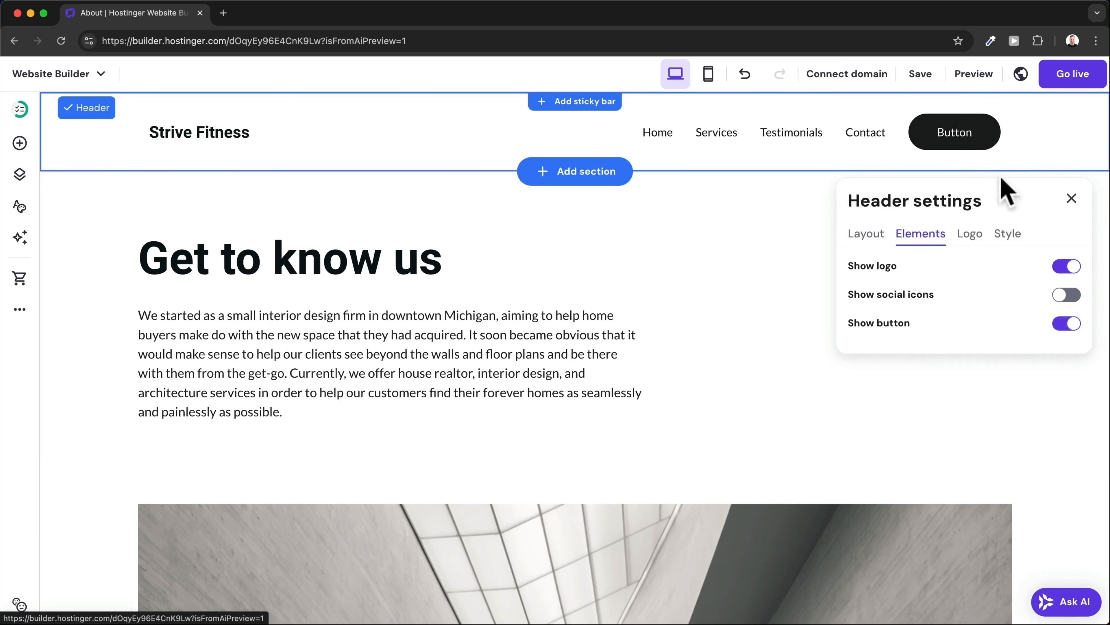
{"action": "left_click", "coordinate": [1067, 323]}
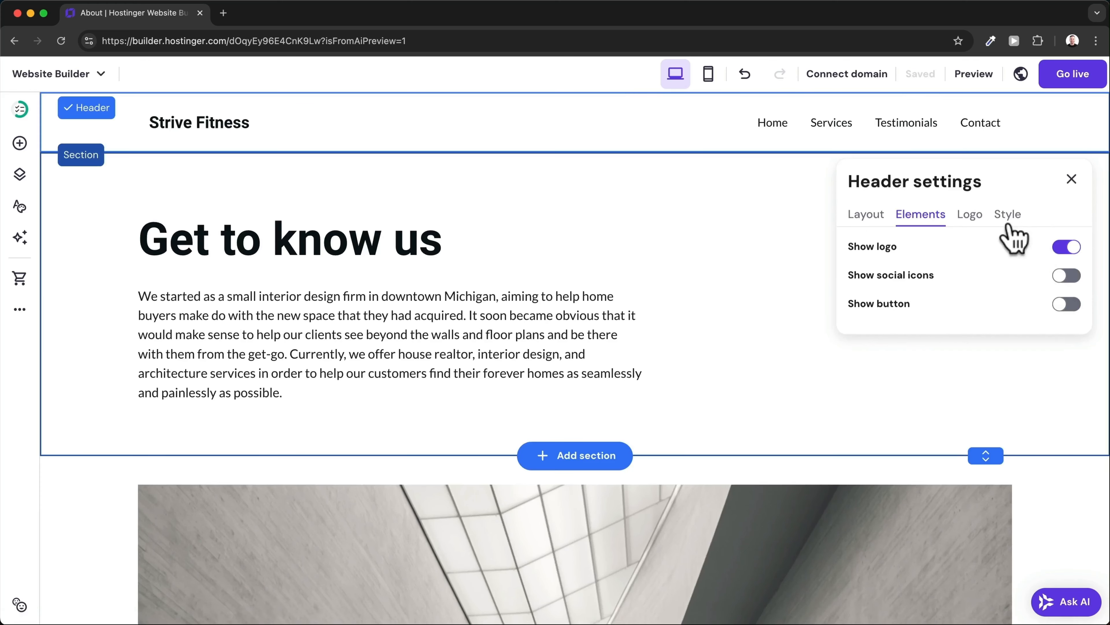
{"action": "left_click", "coordinate": [973, 216]}
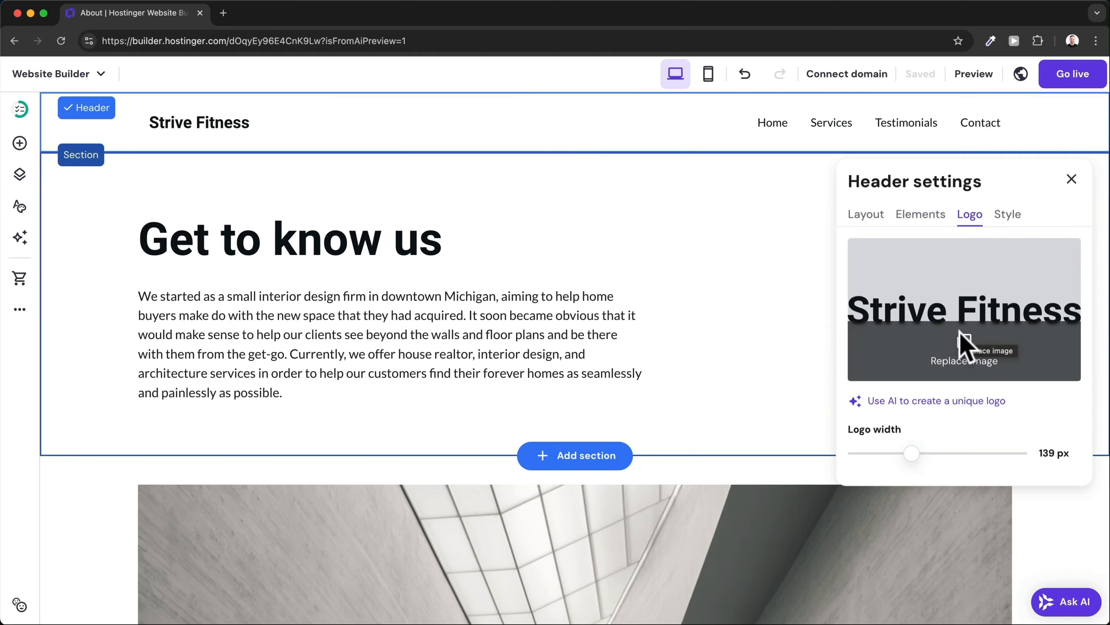
Replace the header logo with the uploaded StriveFit PNG and widen it to 170 px.
{"action": "left_click", "coordinate": [964, 348]}
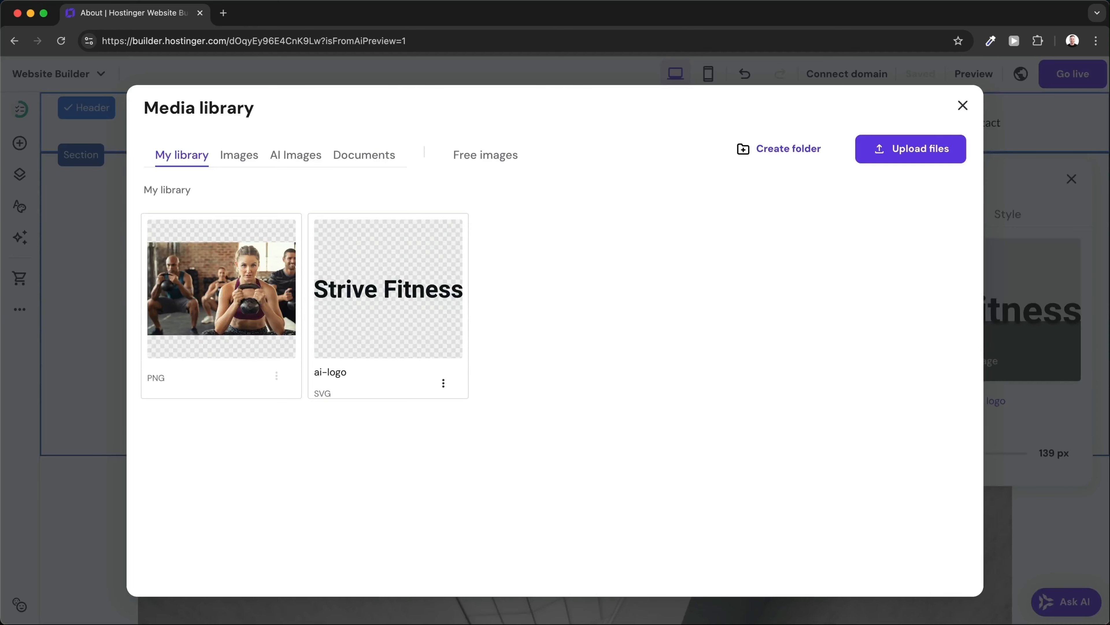
{"action": "left_click_drag", "start_coordinate": [607, 581], "coordinate": [563, 369]}
{"action": "mouse_move", "coordinate": [242, 313]}
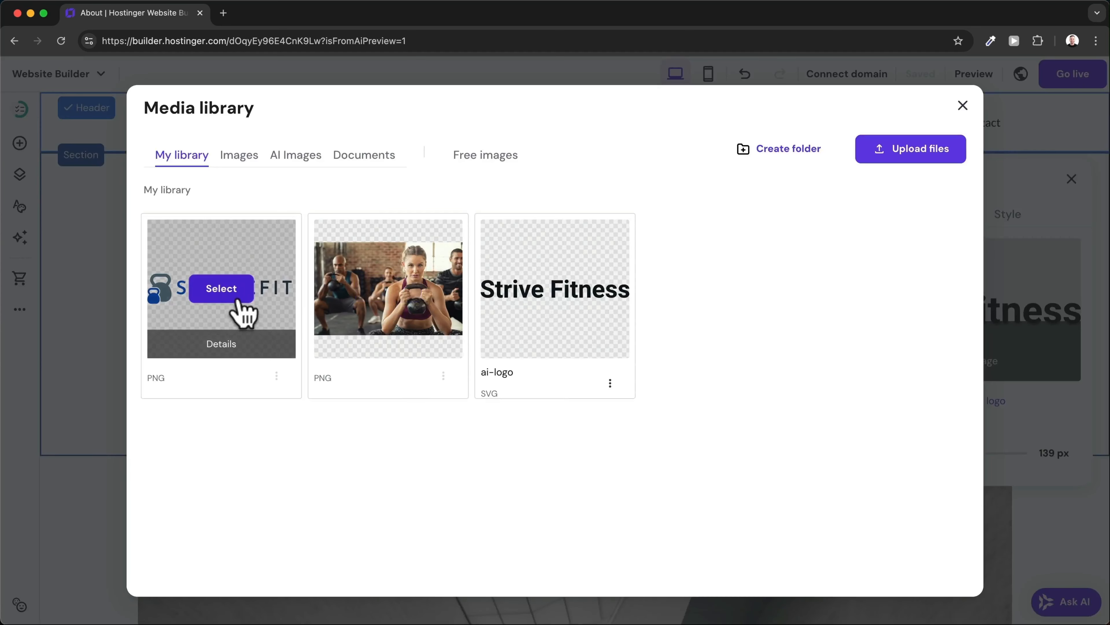
{"action": "left_click", "coordinate": [222, 288]}
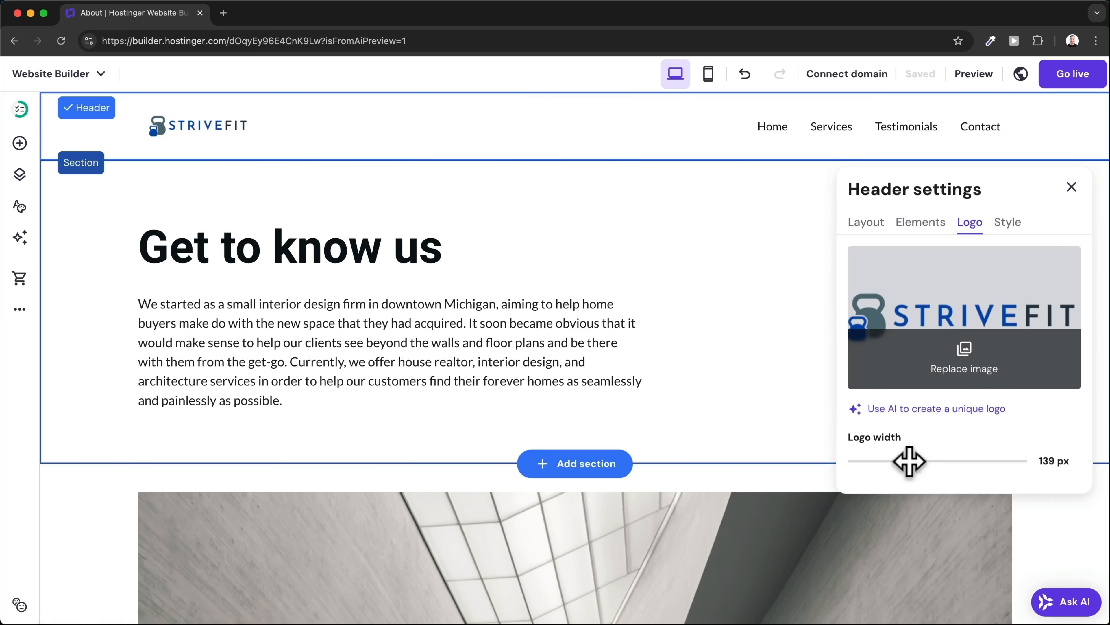
{"action": "left_click_drag", "start_coordinate": [910, 461], "coordinate": [927, 459]}
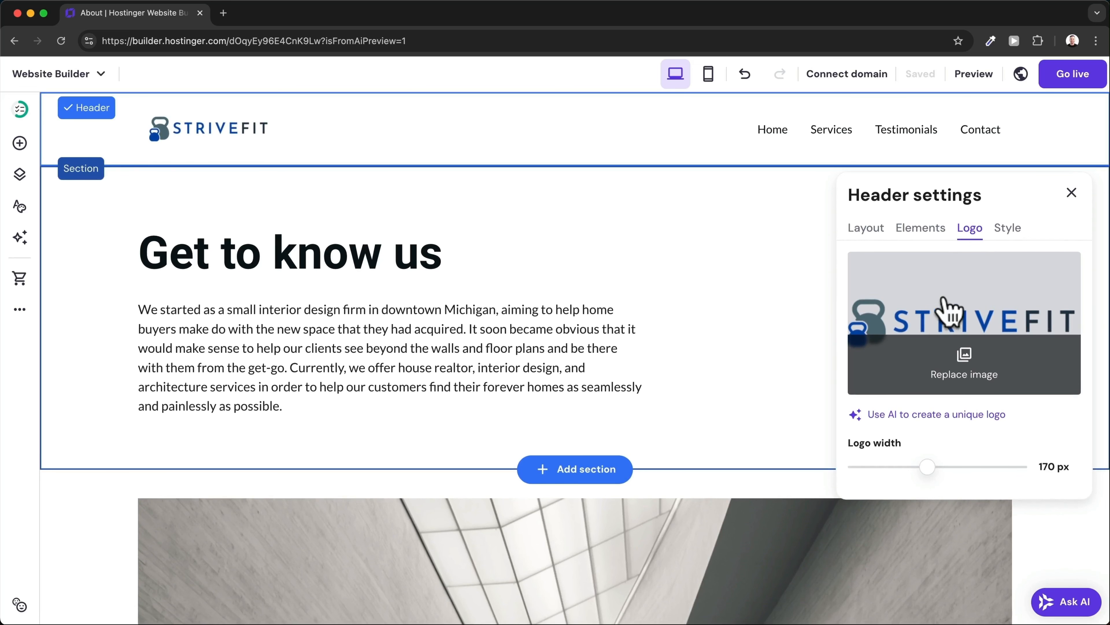
Try a reddish and a transparent header background, then restore the header to plain white.
{"action": "left_click", "coordinate": [1007, 229]}
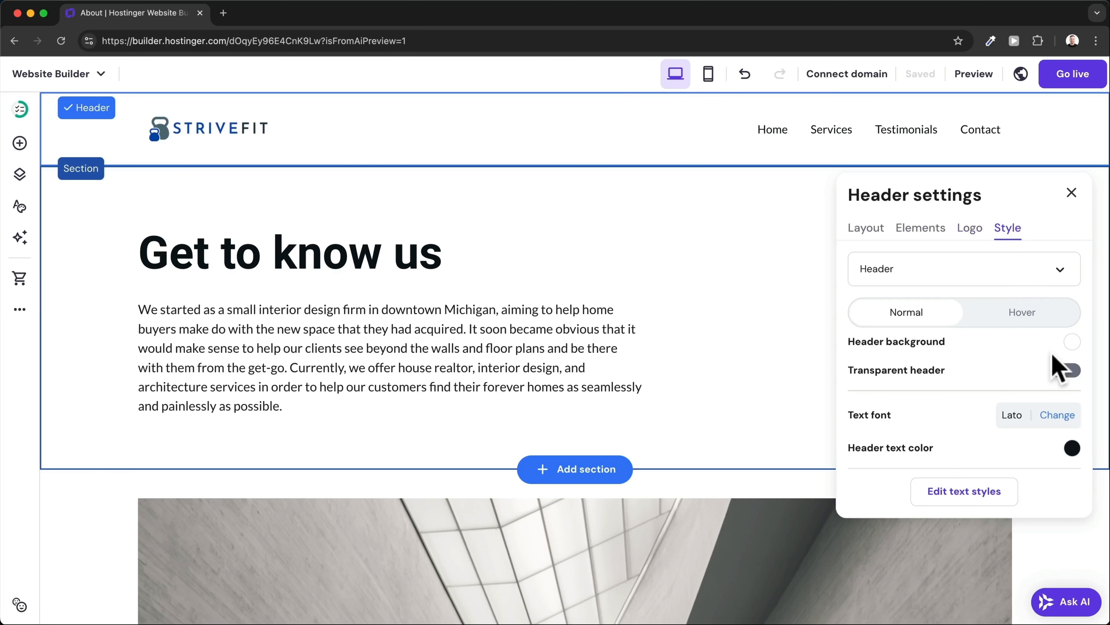
{"action": "left_click", "coordinate": [1072, 343]}
{"action": "left_click_drag", "start_coordinate": [784, 434], "coordinate": [677, 387]}
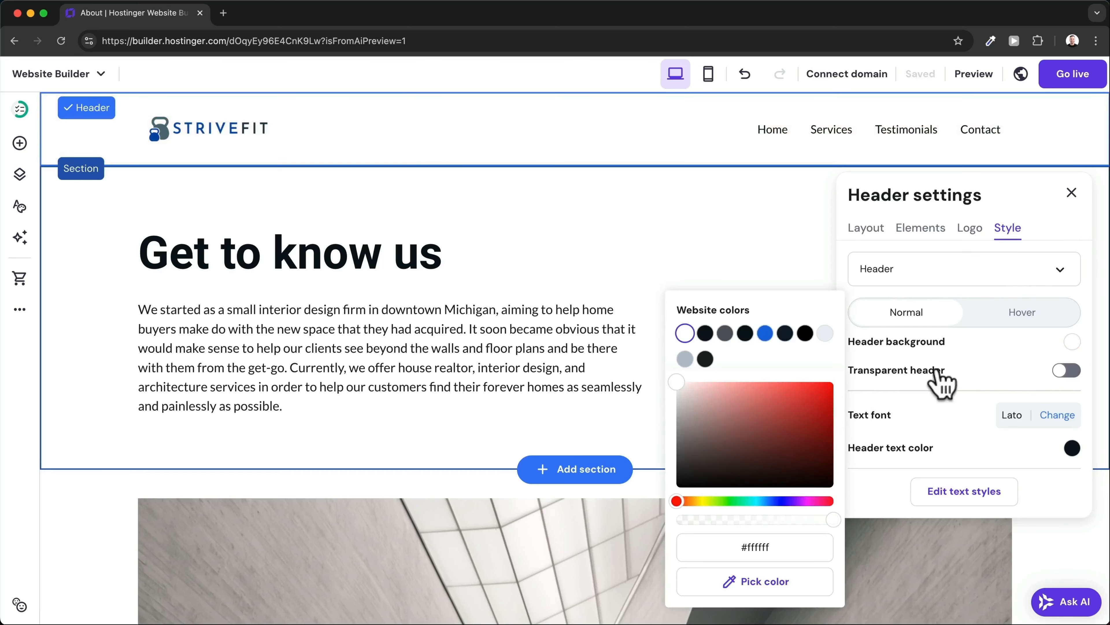
{"action": "left_click", "coordinate": [964, 367]}
{"action": "left_click", "coordinate": [1063, 371]}
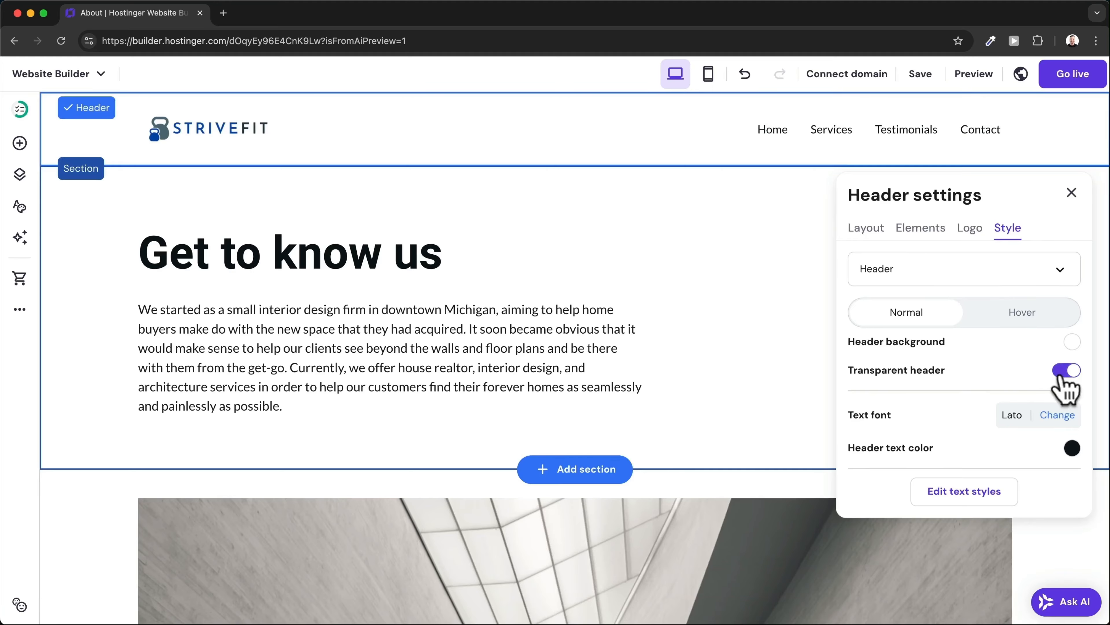
{"action": "left_click", "coordinate": [1058, 371]}
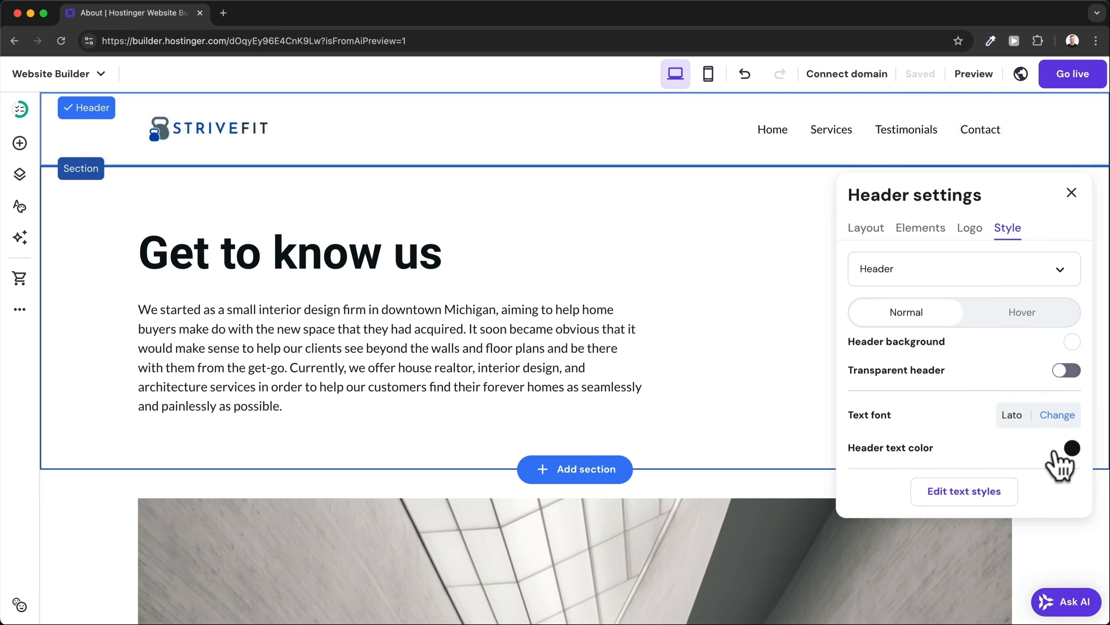
Turn the header button on, then turn it back off.
{"action": "left_click", "coordinate": [1063, 273]}
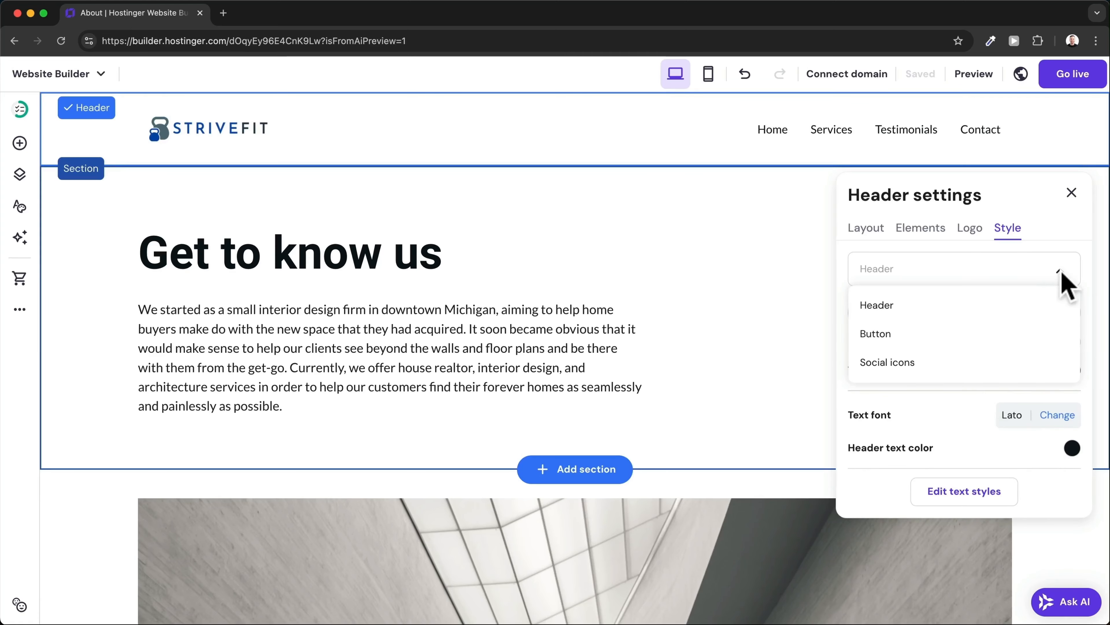
{"action": "left_click", "coordinate": [981, 343]}
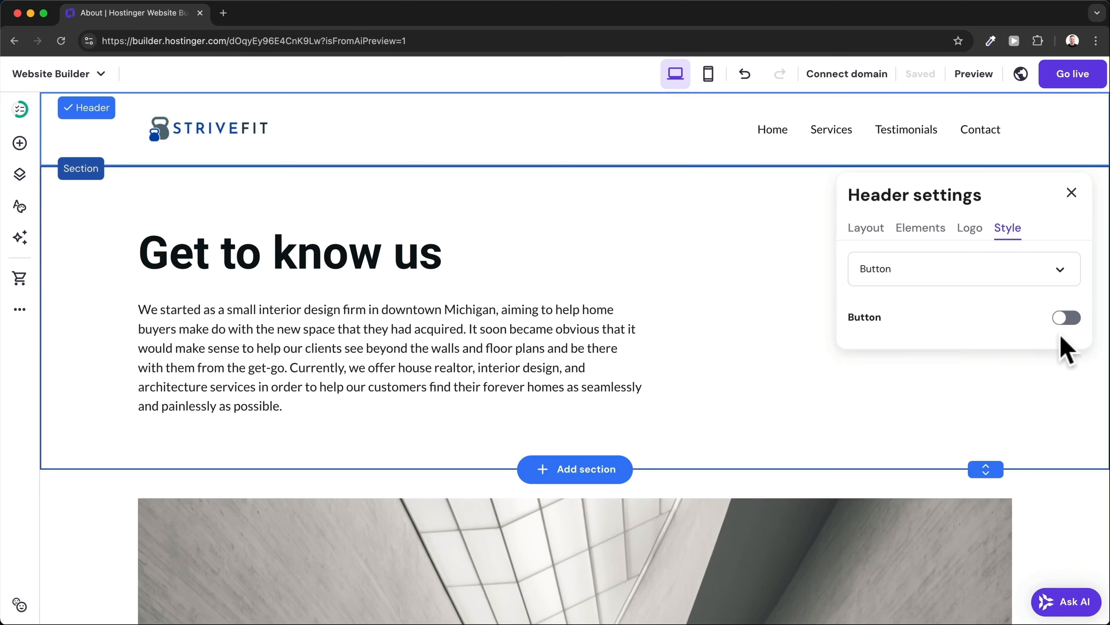
{"action": "left_click", "coordinate": [1066, 321]}
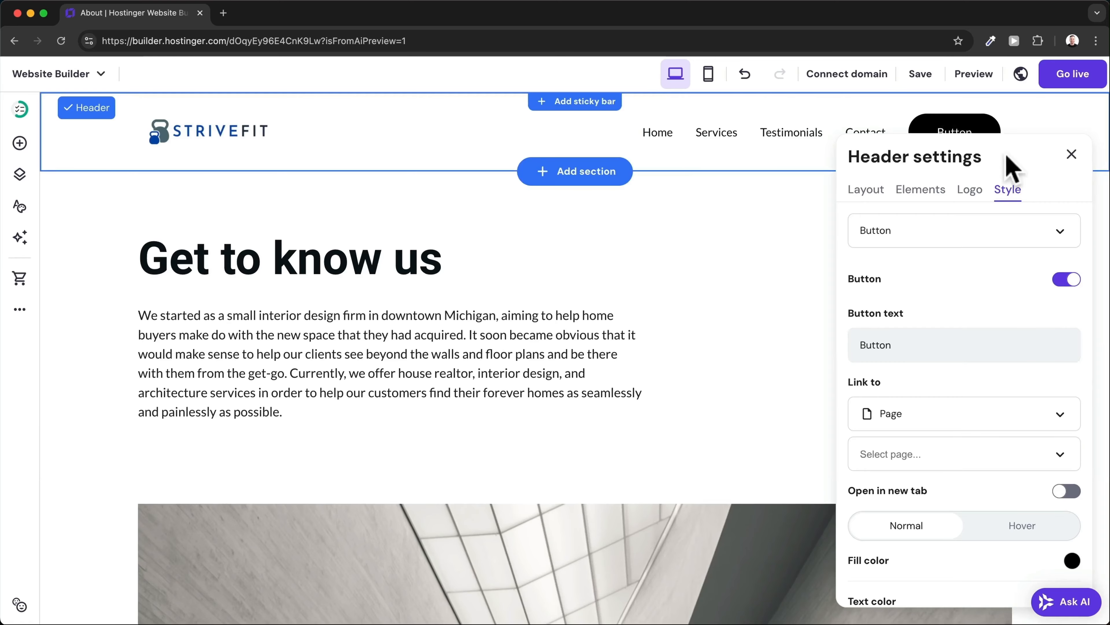
{"action": "left_click", "coordinate": [1066, 282]}
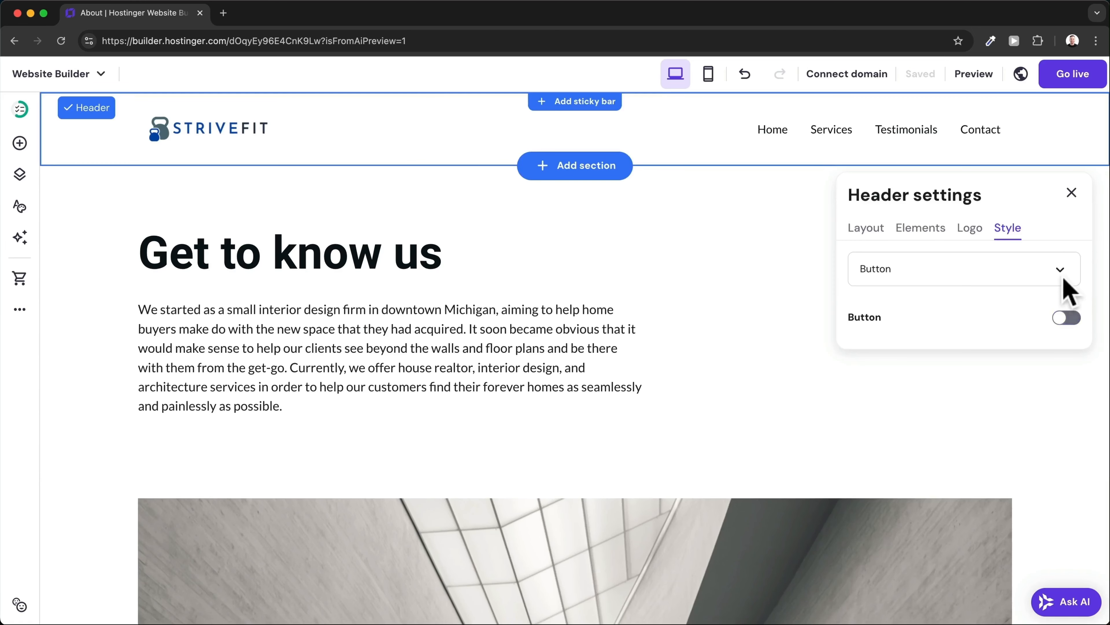
{"action": "left_click", "coordinate": [1068, 283]}
{"action": "left_click", "coordinate": [1019, 306]}
Show social icons in the header, adjust their icon size, then switch them off.
{"action": "left_click", "coordinate": [1041, 275]}
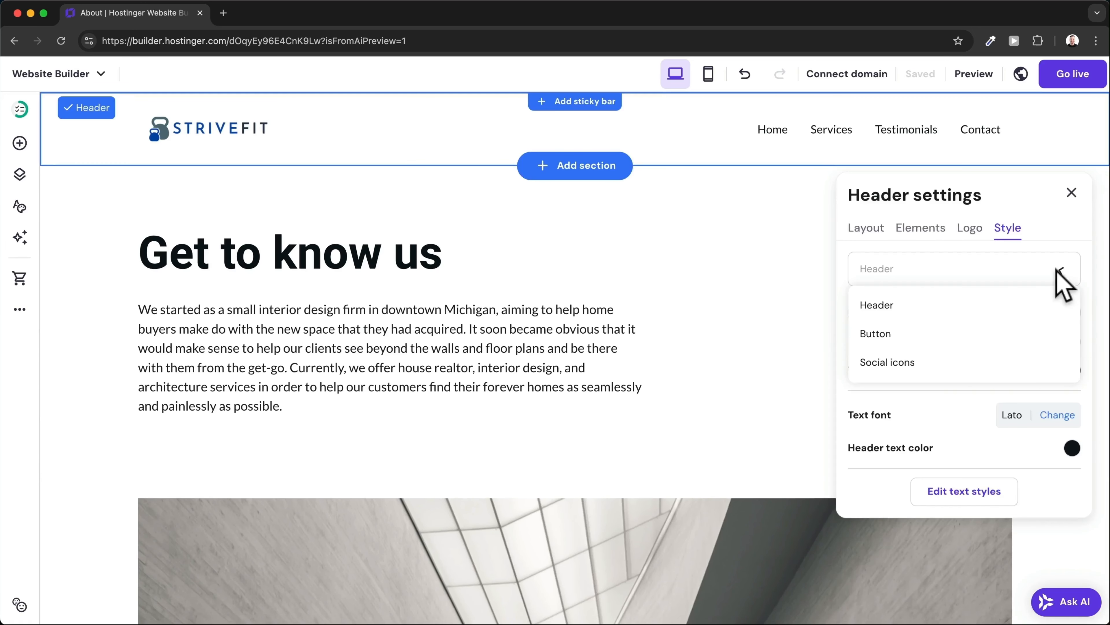
{"action": "left_click", "coordinate": [940, 363]}
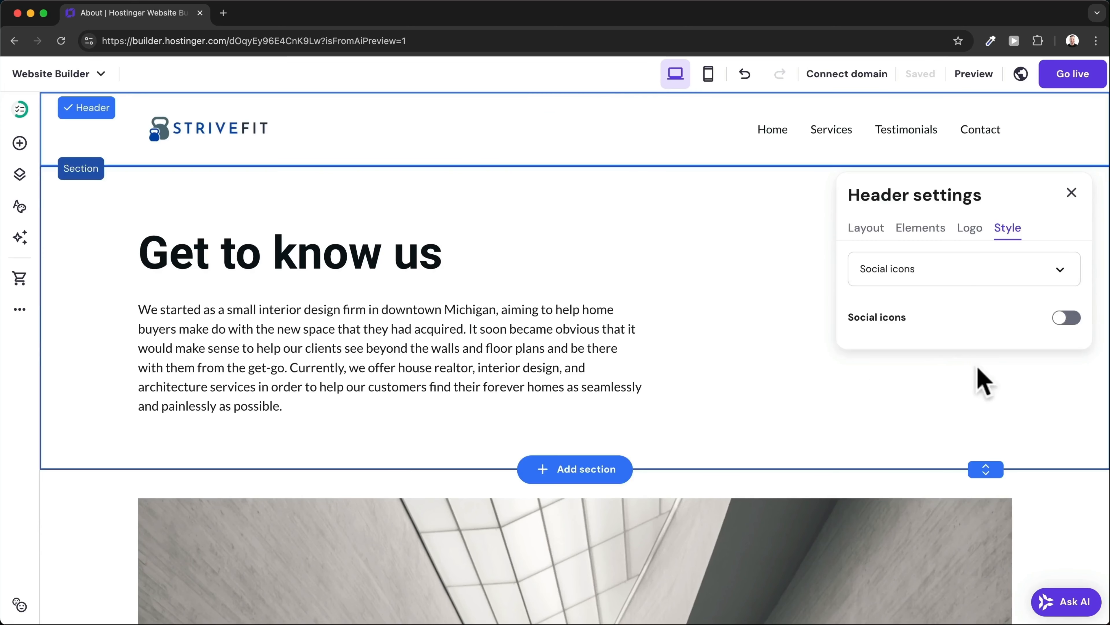
{"action": "left_click", "coordinate": [1067, 317]}
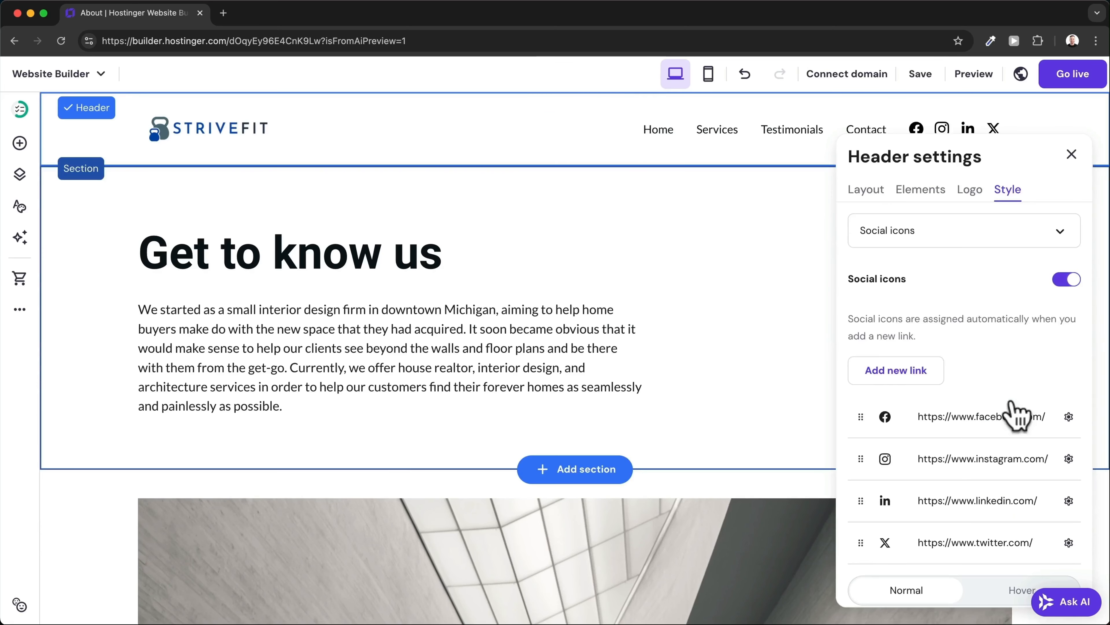
{"action": "scroll", "coordinate": [1017, 417], "scroll_direction": "down", "scroll_amount": 2}
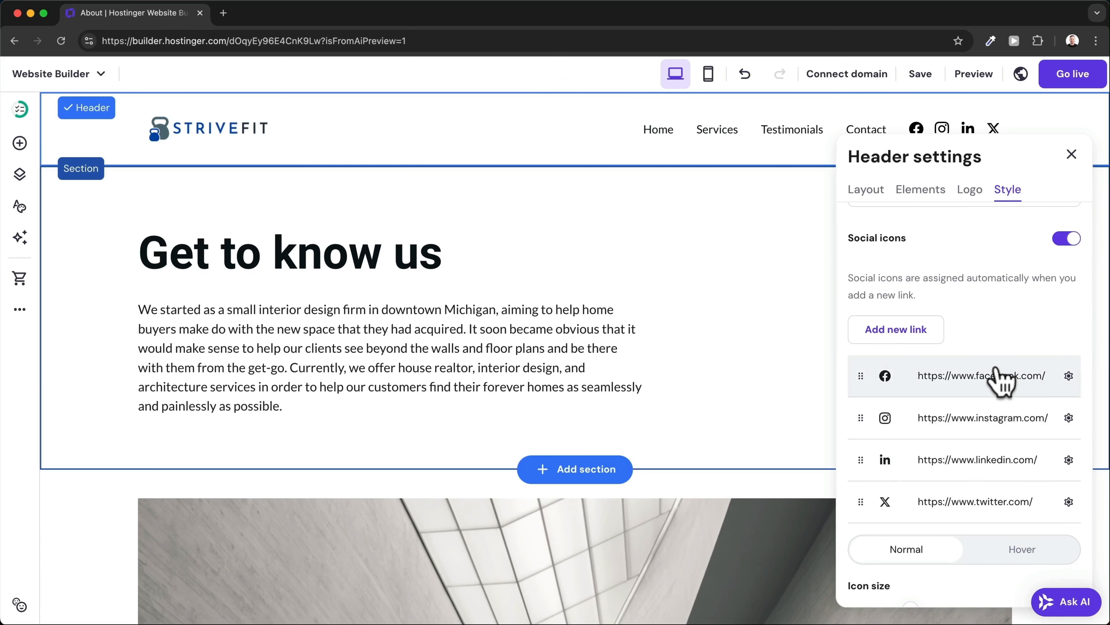
{"action": "scroll", "coordinate": [989, 468], "scroll_direction": "down", "scroll_amount": 2}
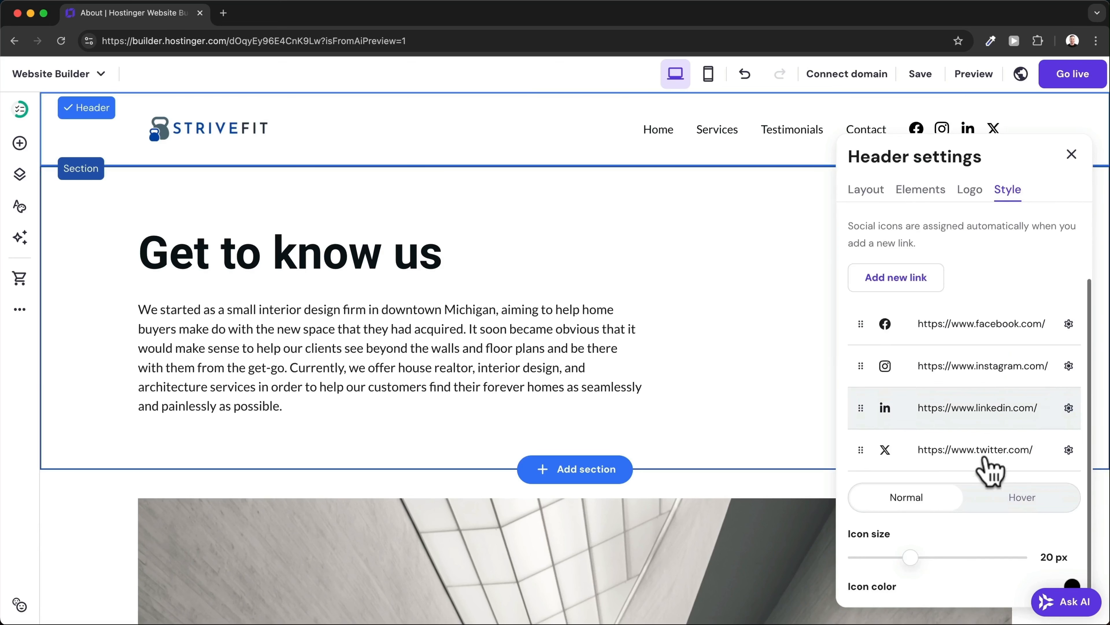
{"action": "mouse_move", "coordinate": [910, 552]}
{"action": "left_mouse_down"}
{"action": "mouse_move", "coordinate": [882, 553]}
{"action": "mouse_move", "coordinate": [916, 553]}
{"action": "left_mouse_up"}
{"action": "scroll", "coordinate": [1001, 407], "scroll_direction": "up", "scroll_amount": 3}
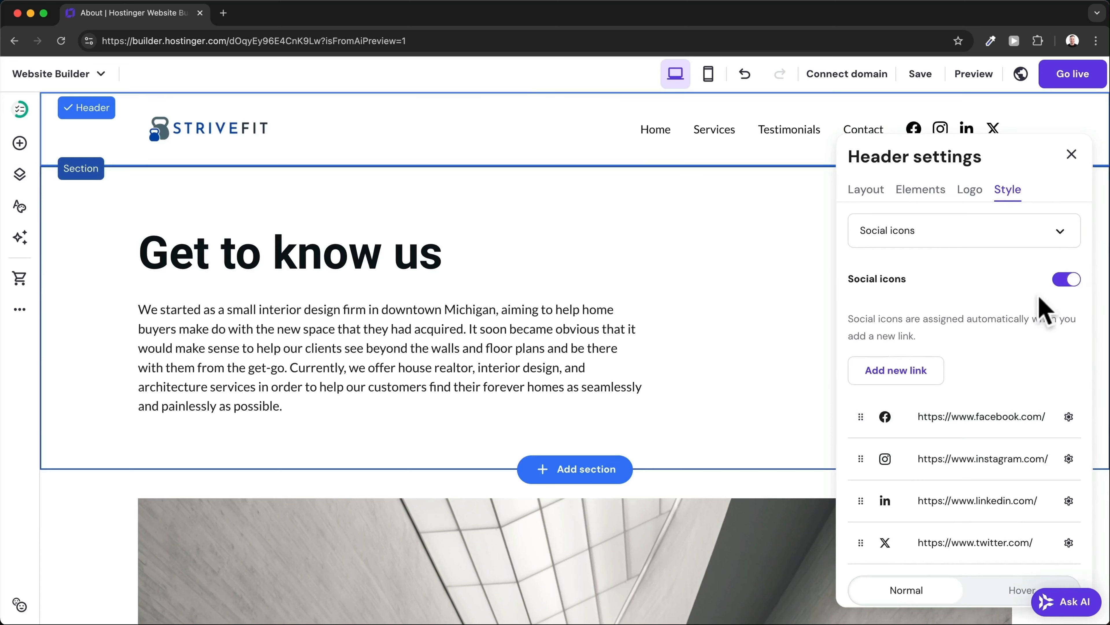
{"action": "left_click", "coordinate": [1066, 280]}
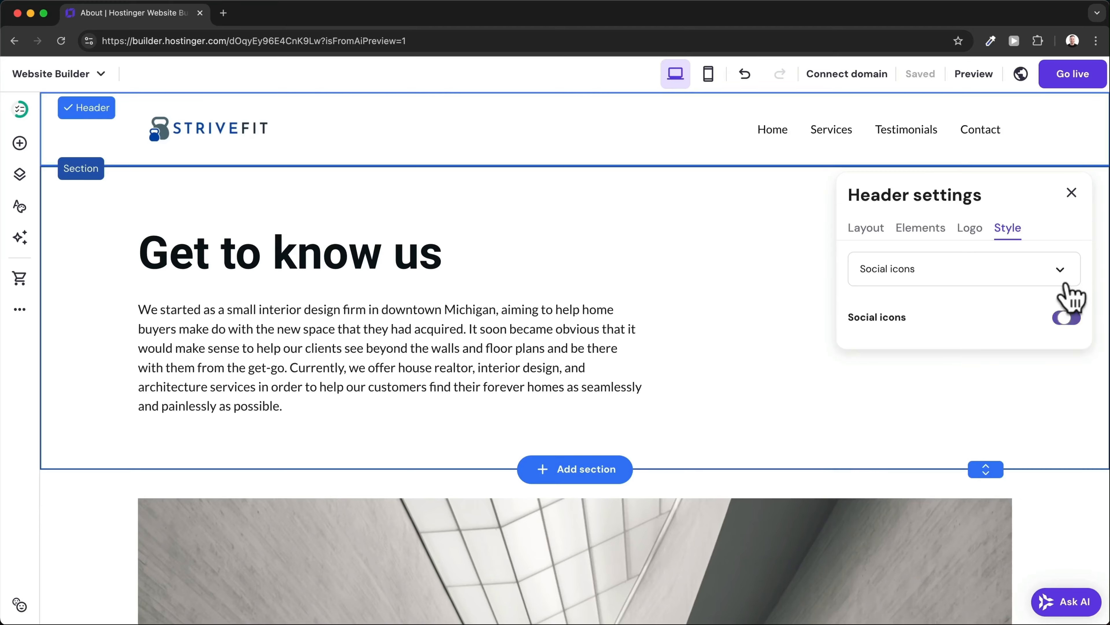
Change the footer's 'Achieve' heading text to 'Strive Fitness'.
{"action": "scroll", "coordinate": [788, 278], "scroll_direction": "down", "scroll_amount": 20}
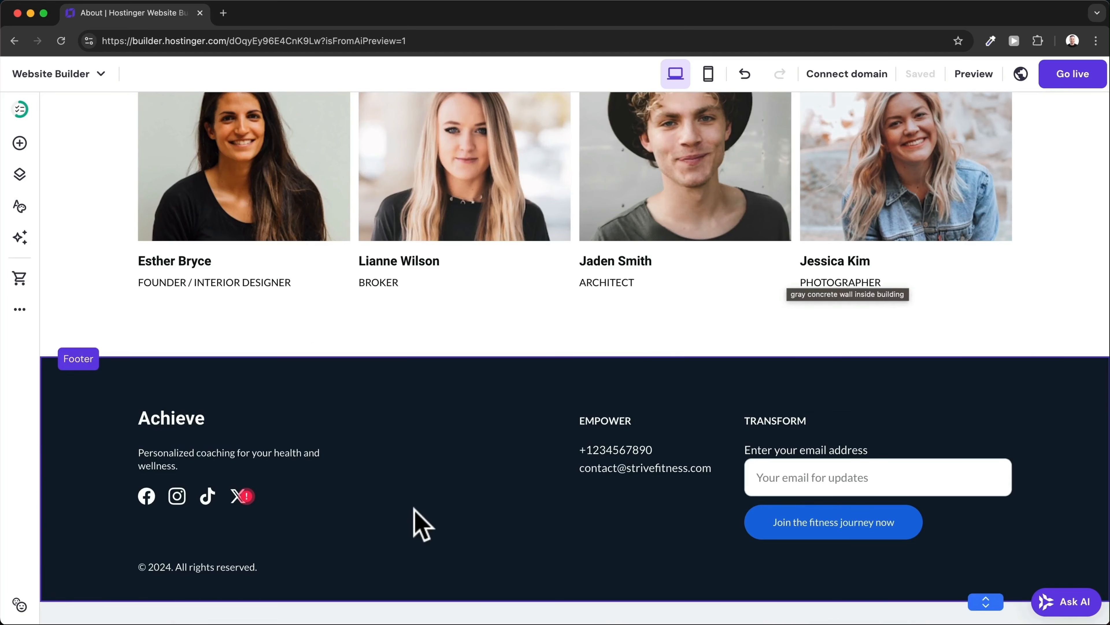
{"action": "left_click", "coordinate": [495, 408]}
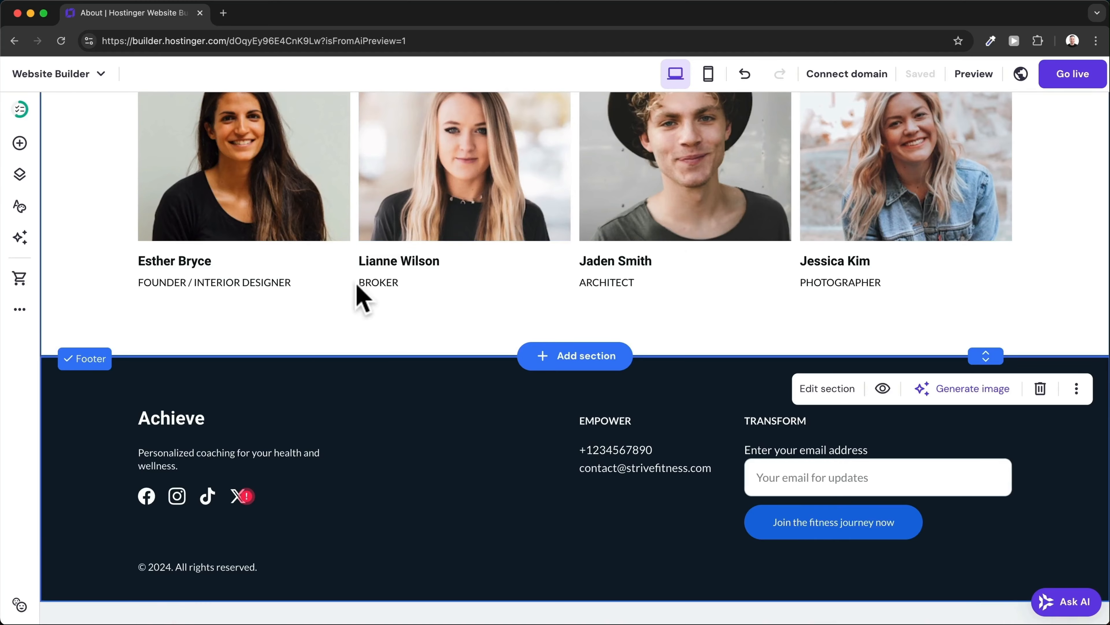
{"action": "left_click", "coordinate": [179, 421]}
{"action": "double_click", "coordinate": [179, 421]}
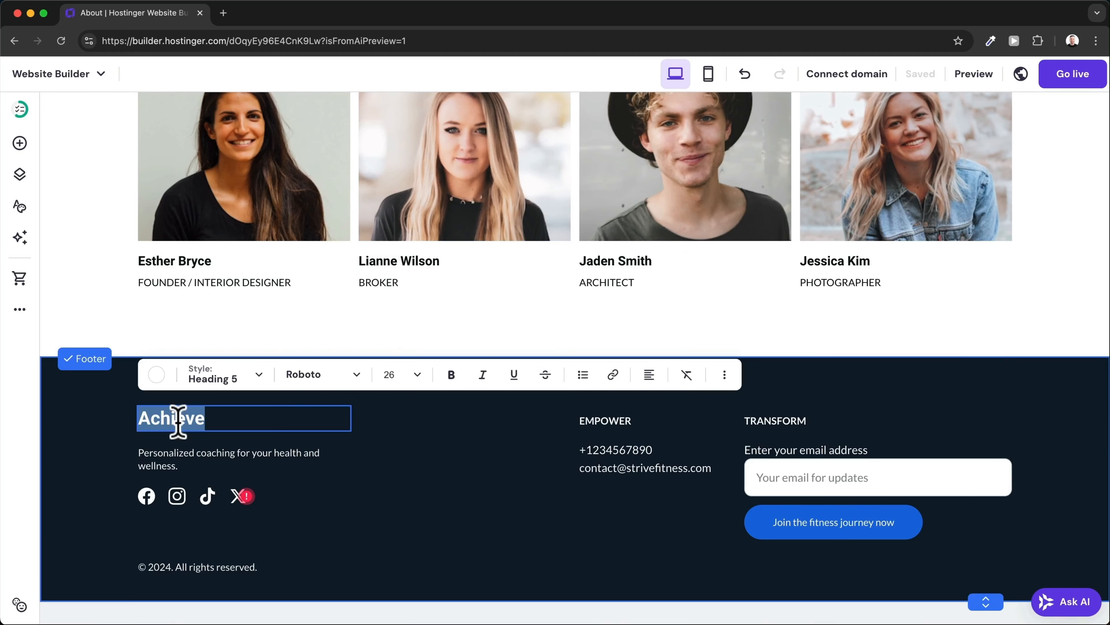
{"action": "type", "text": "Strive Fitness"}
{"action": "key", "text": "Escape"}
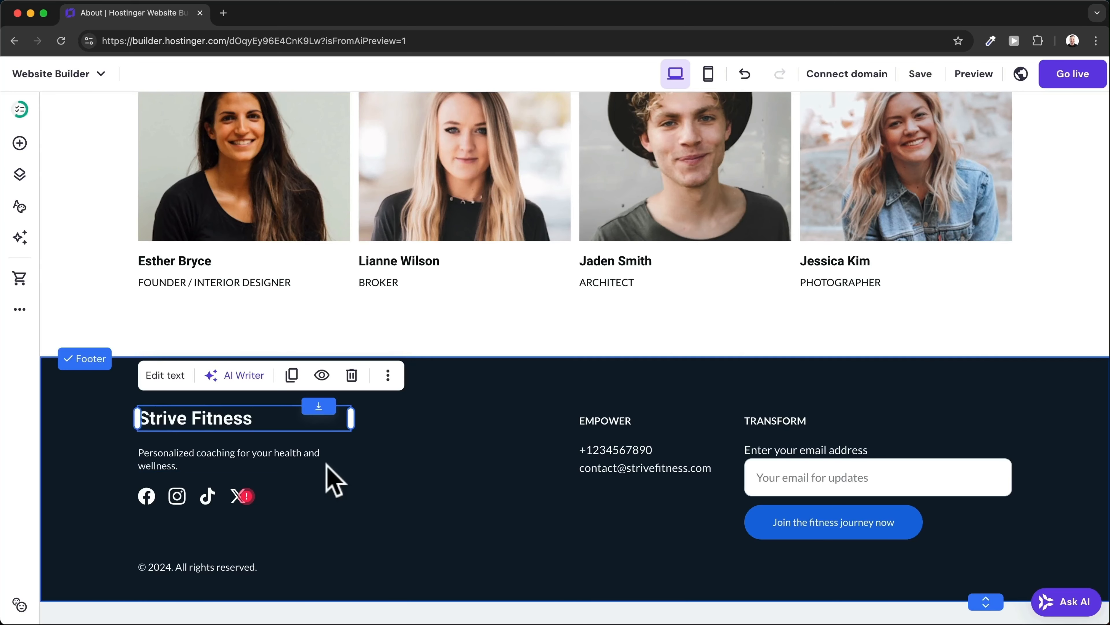
{"action": "mouse_move", "coordinate": [232, 423]}
{"action": "left_mouse_down"}
{"action": "mouse_move", "coordinate": [308, 444]}
{"action": "mouse_move", "coordinate": [231, 426]}
{"action": "left_mouse_up"}
{"action": "left_click", "coordinate": [229, 424]}
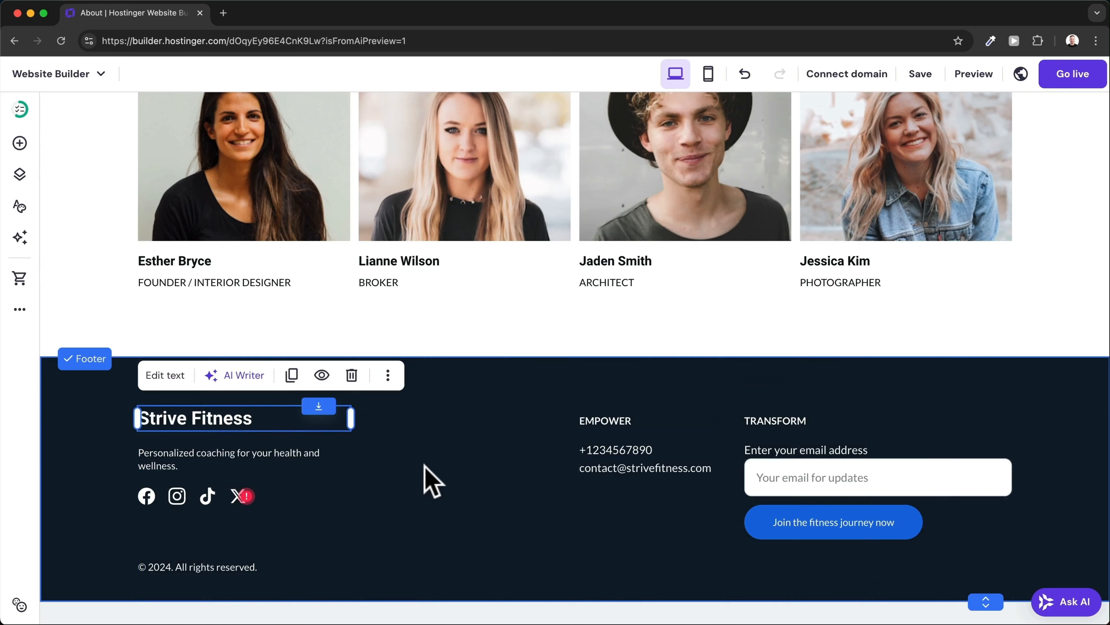
{"action": "left_click", "coordinate": [446, 438]}
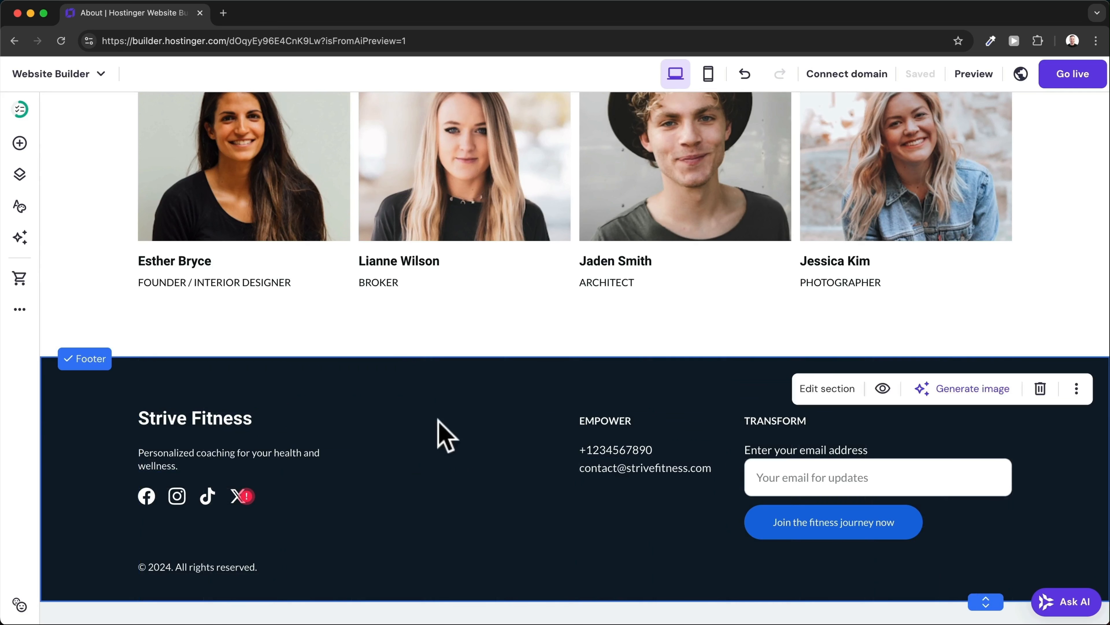
Open the footer's social icon link settings and close them unchanged.
{"action": "left_click", "coordinate": [214, 499]}
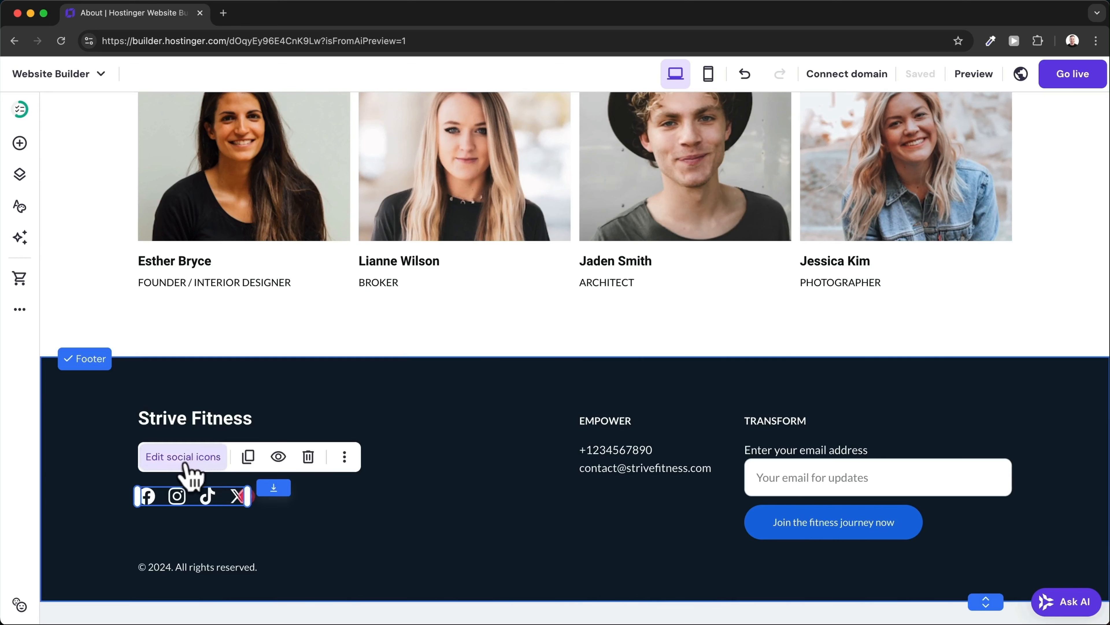
{"action": "left_click", "coordinate": [183, 457]}
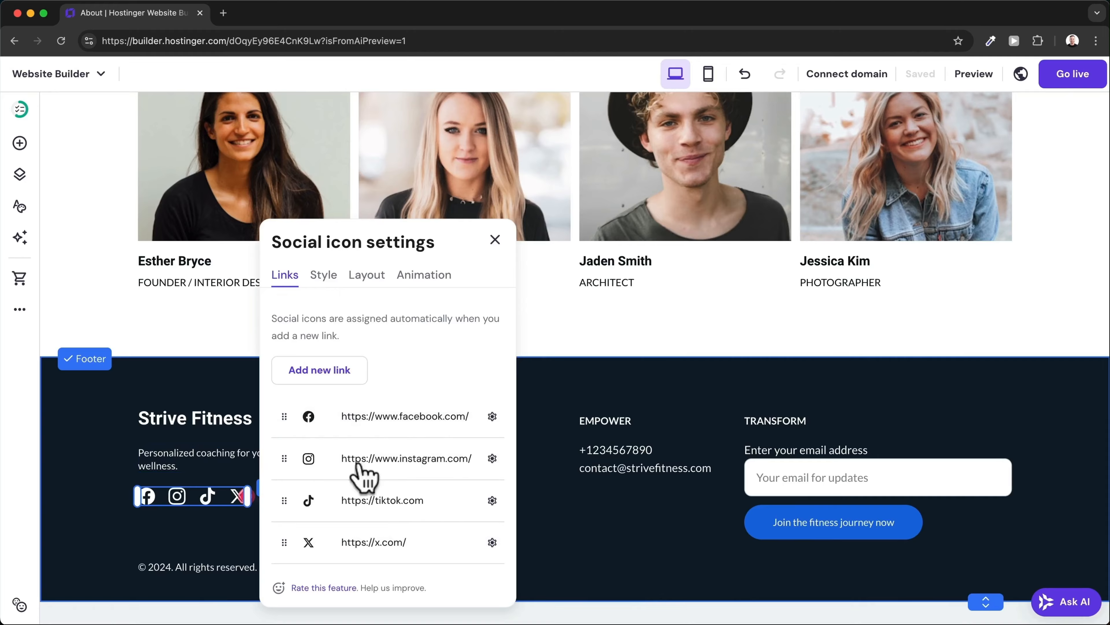
{"action": "left_click", "coordinate": [523, 504]}
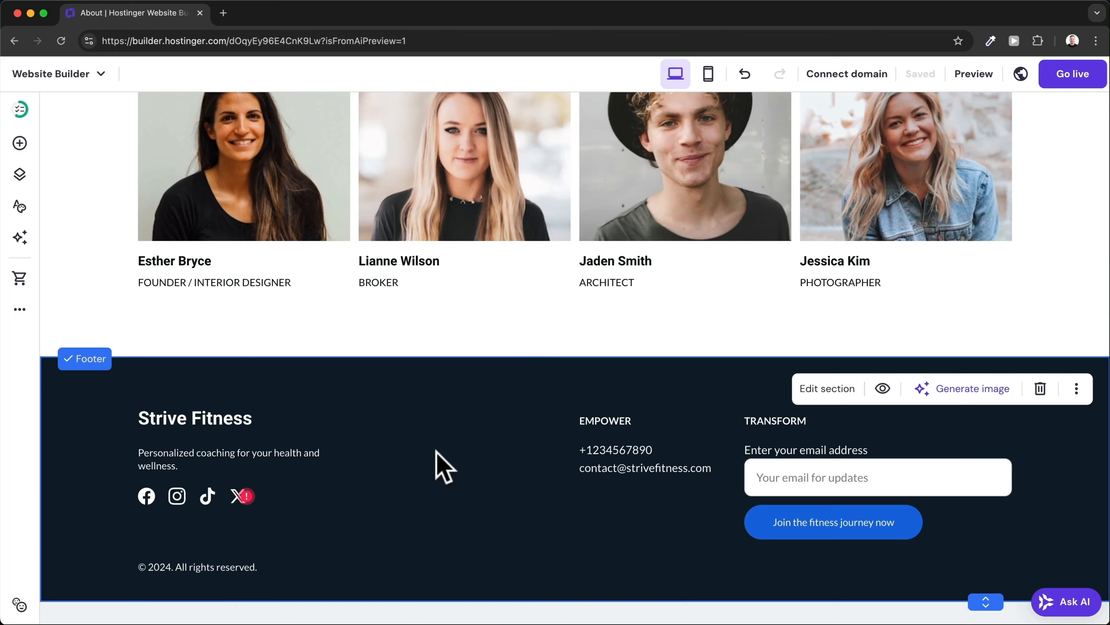
Swap the blue #176BE0, used 13 times, for darker #1E5EB8 across the site.
{"action": "left_click", "coordinate": [18, 209]}
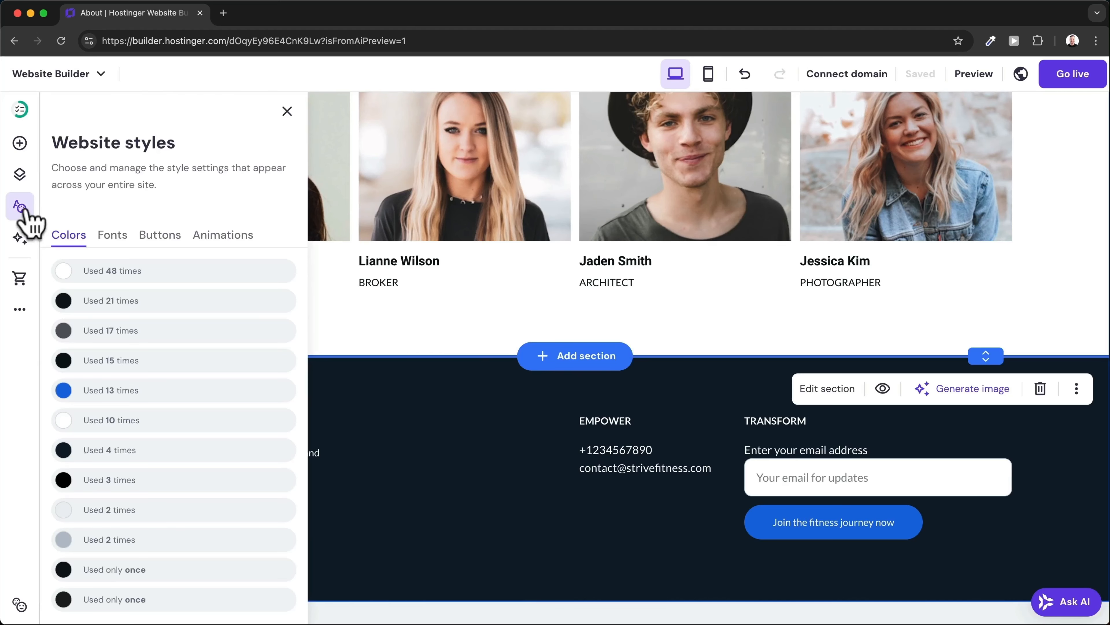
{"action": "scroll", "coordinate": [72, 245], "scroll_direction": "down", "scroll_amount": 1}
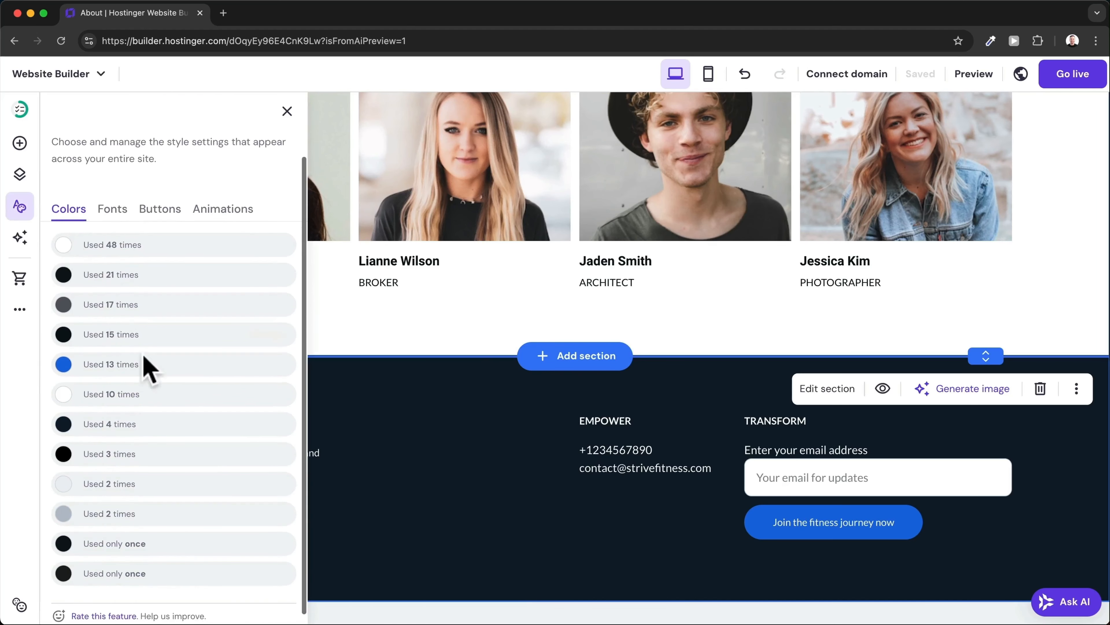
{"action": "scroll", "coordinate": [204, 262], "scroll_direction": "down", "scroll_amount": 1}
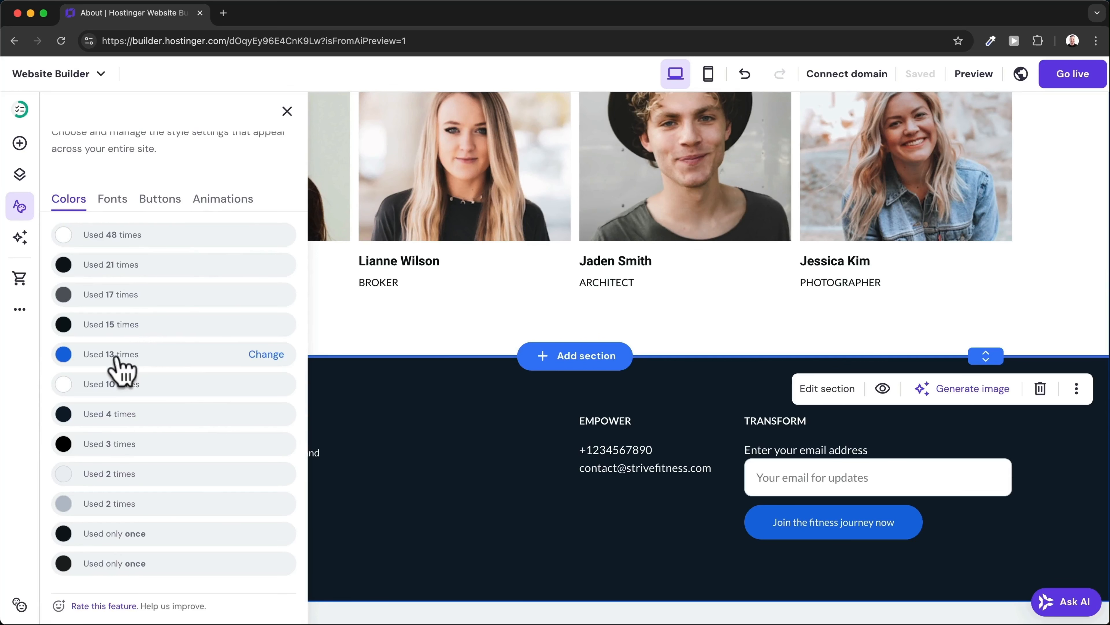
{"action": "left_click", "coordinate": [269, 357]}
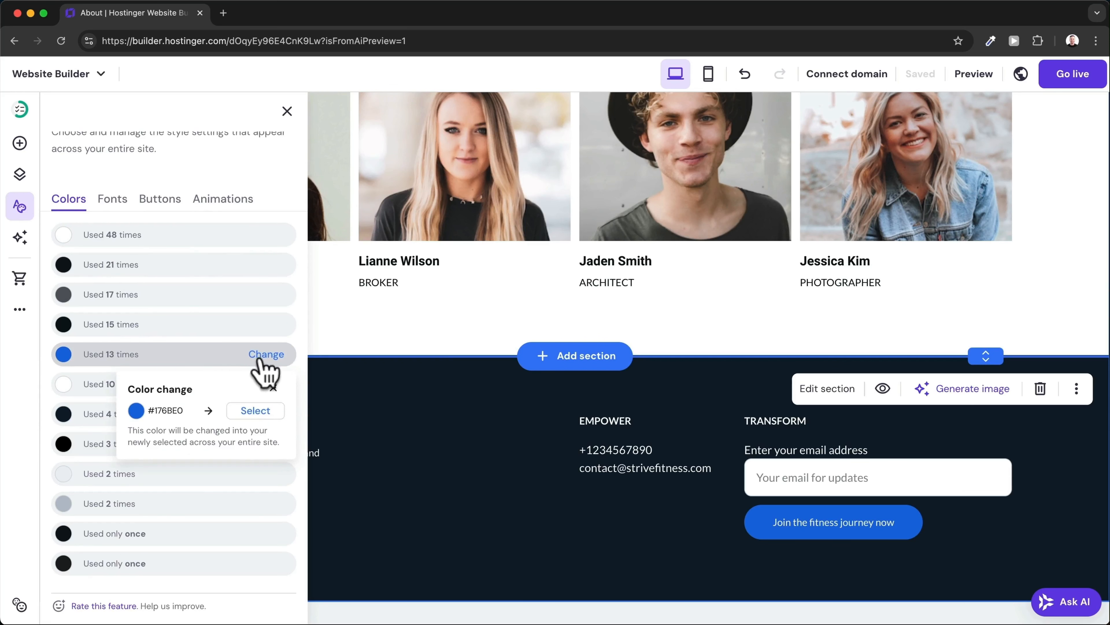
{"action": "left_click", "coordinate": [262, 412]}
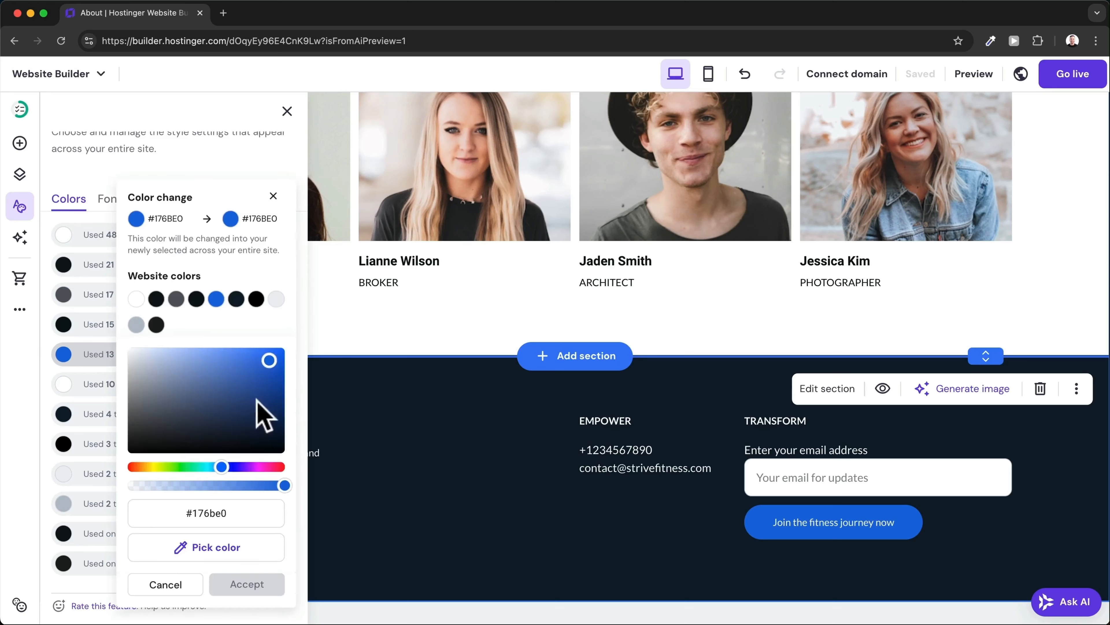
{"action": "left_click_drag", "start_coordinate": [259, 387], "coordinate": [258, 376]}
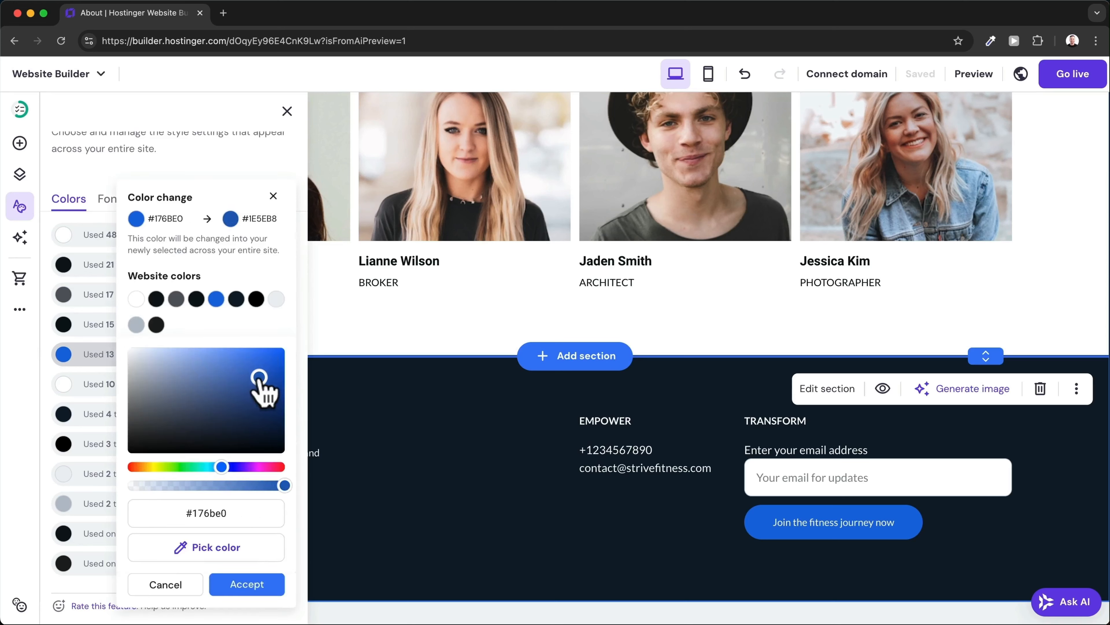
{"action": "left_click", "coordinate": [268, 592]}
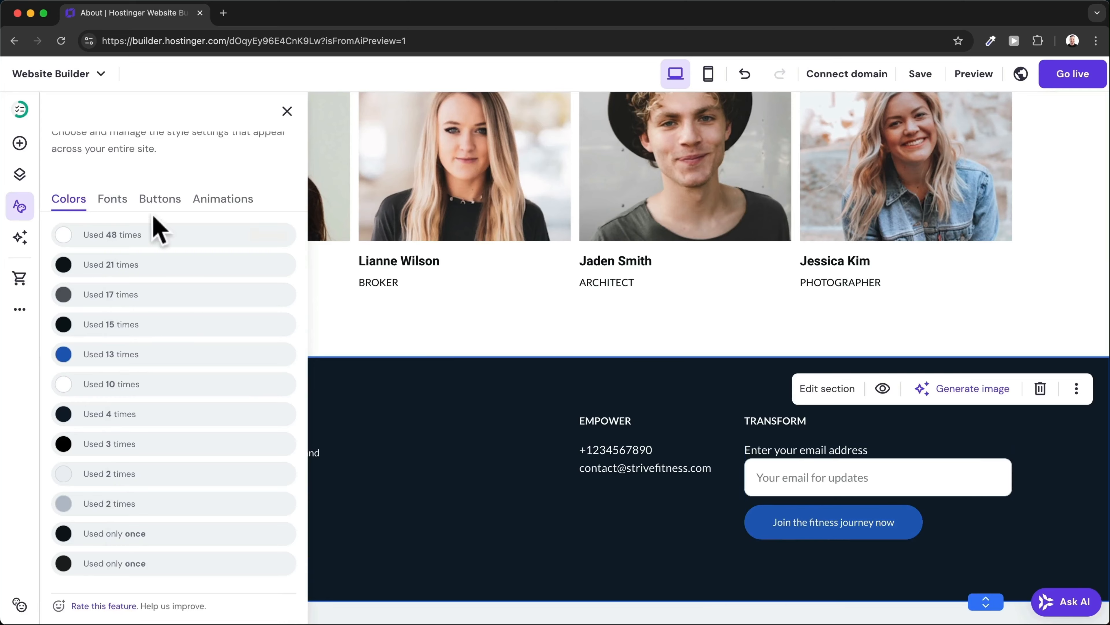
{"action": "left_click", "coordinate": [121, 207]}
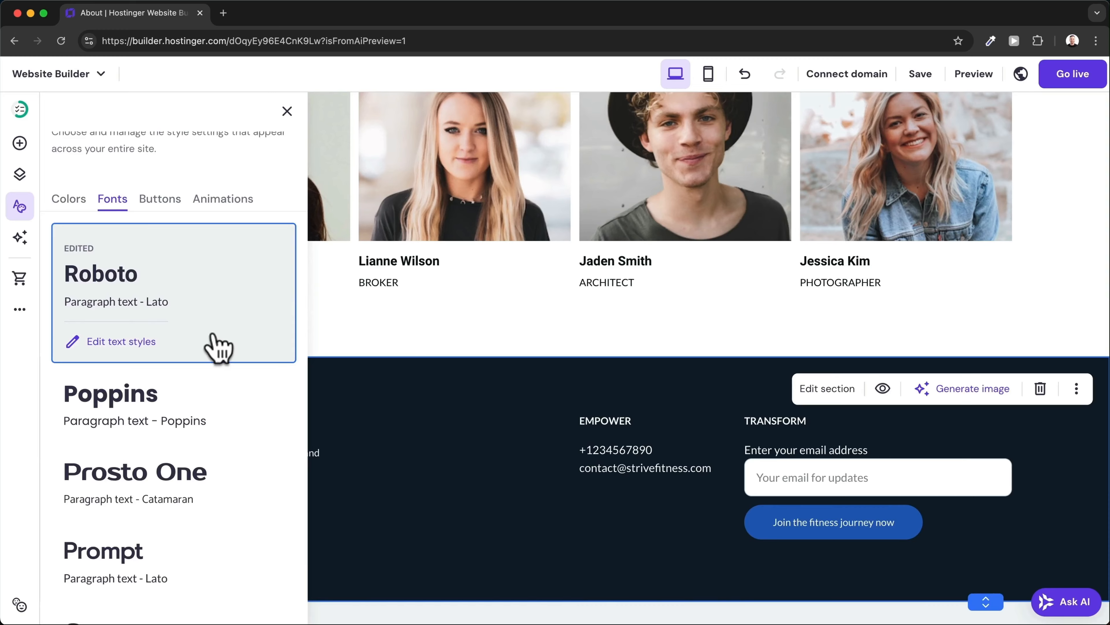
Review the Roboto heading font settings, keeping Roboto unchanged.
{"action": "left_click", "coordinate": [109, 345]}
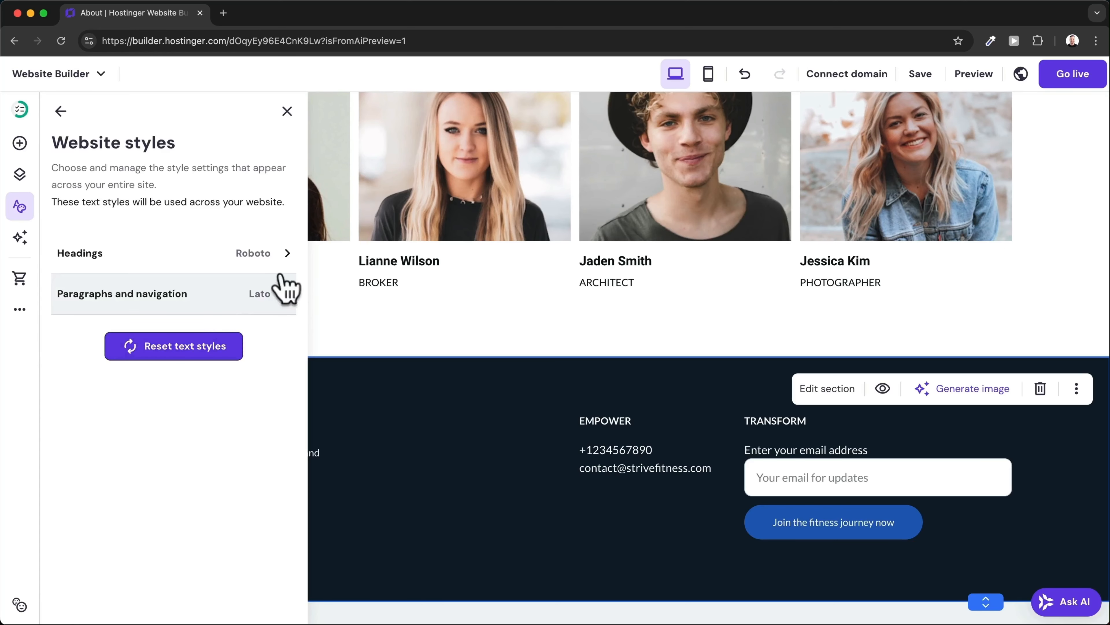
{"action": "left_click", "coordinate": [280, 259]}
{"action": "left_click", "coordinate": [167, 288]}
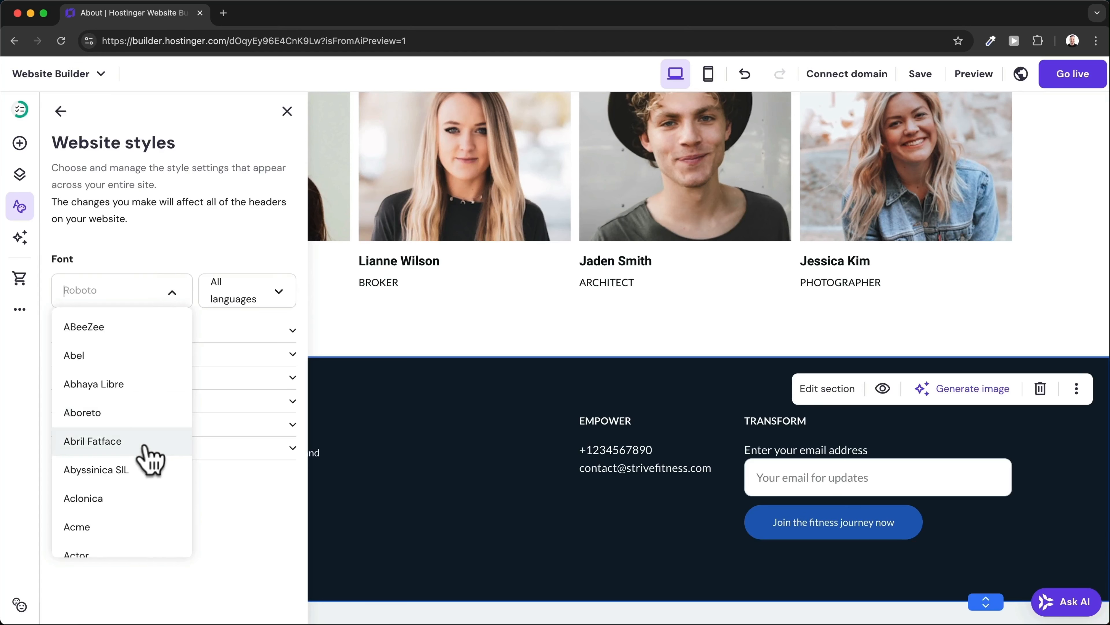
{"action": "left_click", "coordinate": [212, 262]}
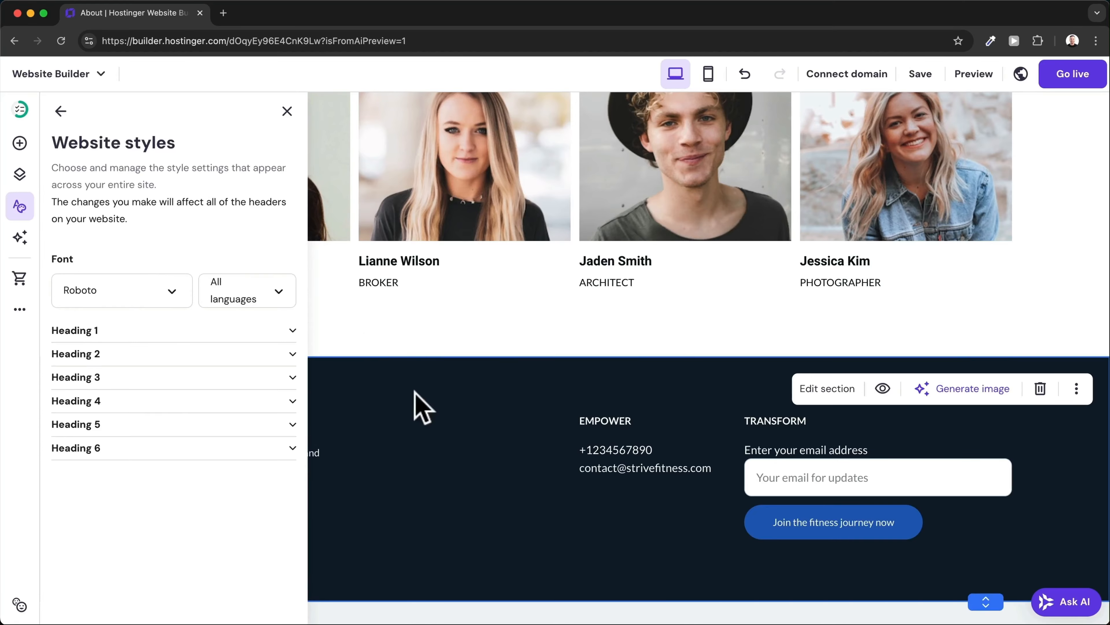
{"action": "scroll", "coordinate": [415, 398], "scroll_direction": "up", "scroll_amount": 8}
{"action": "scroll", "coordinate": [417, 409], "scroll_direction": "up", "scroll_amount": 4}
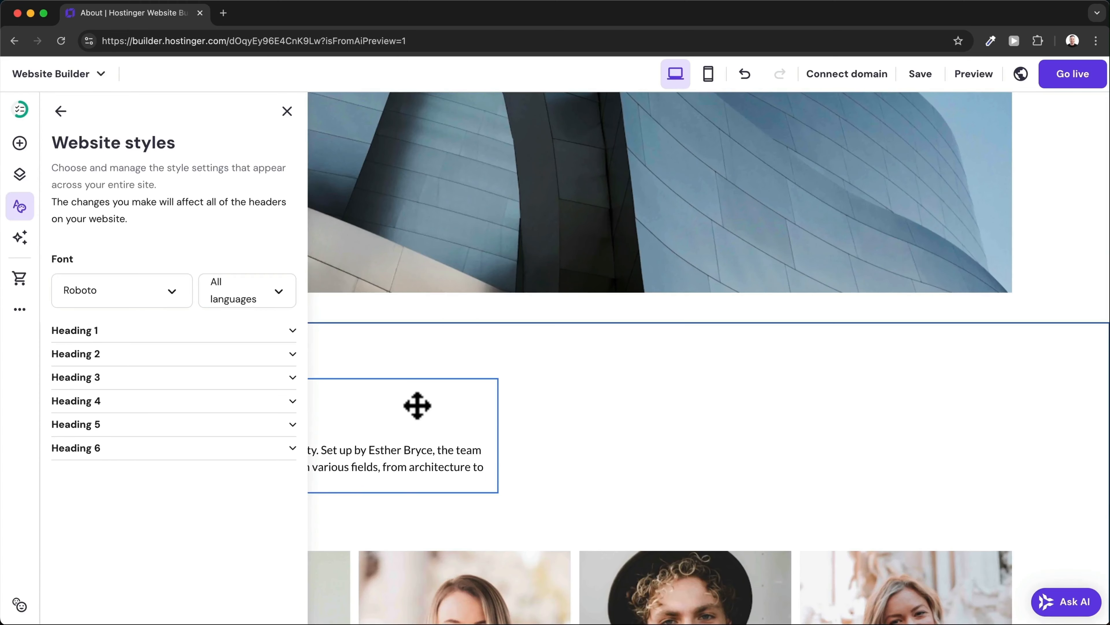
{"action": "scroll", "coordinate": [418, 406], "scroll_direction": "down", "scroll_amount": 11}
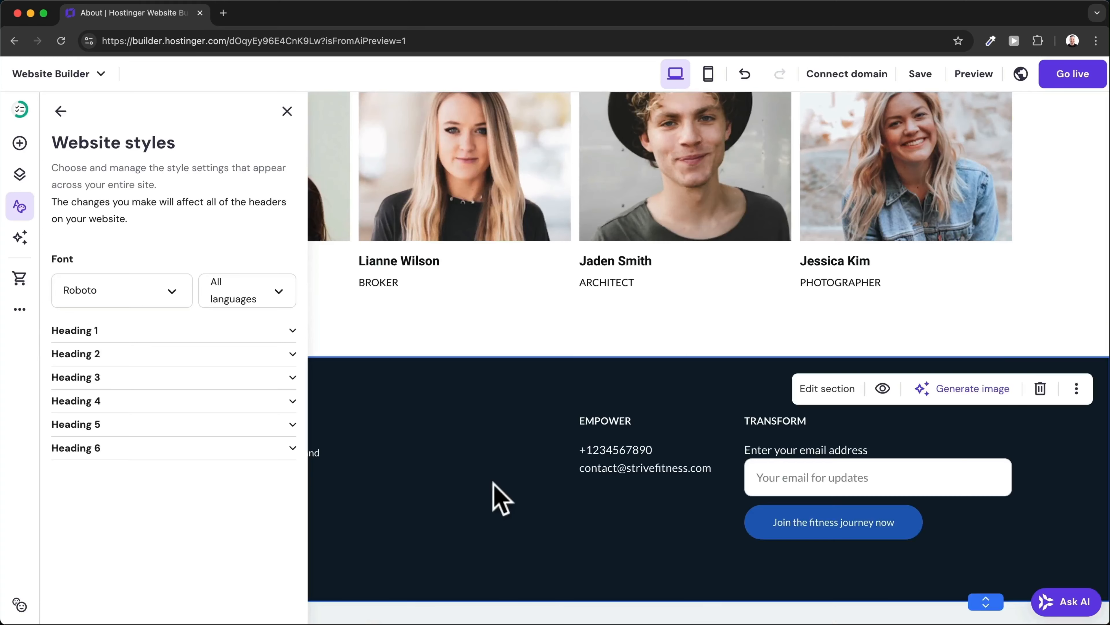
{"action": "left_click", "coordinate": [62, 112]}
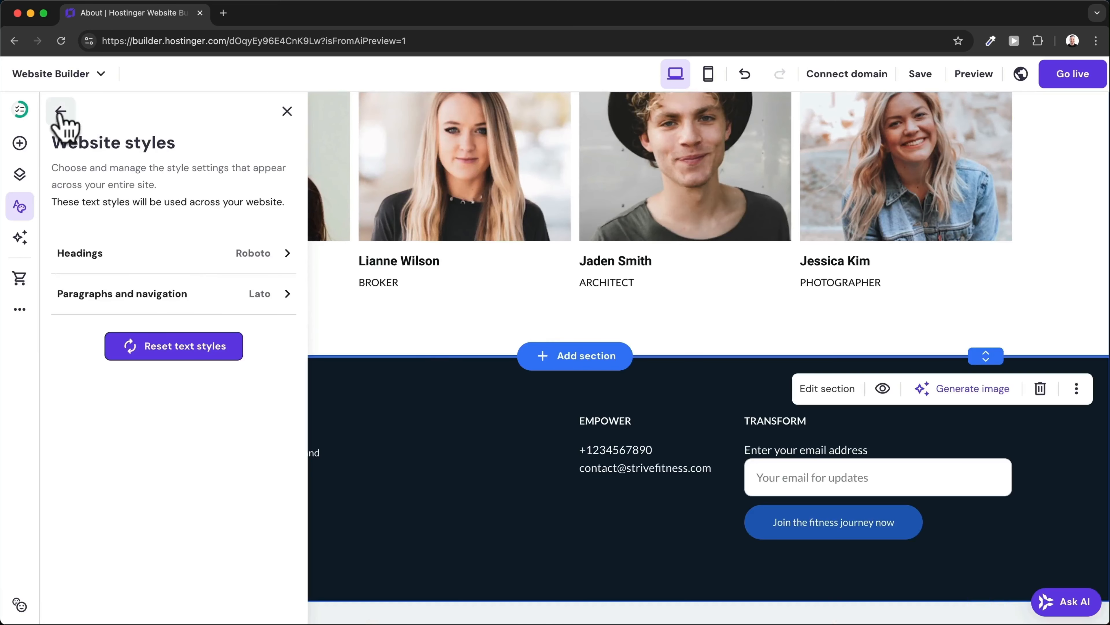
{"action": "left_click", "coordinate": [61, 111]}
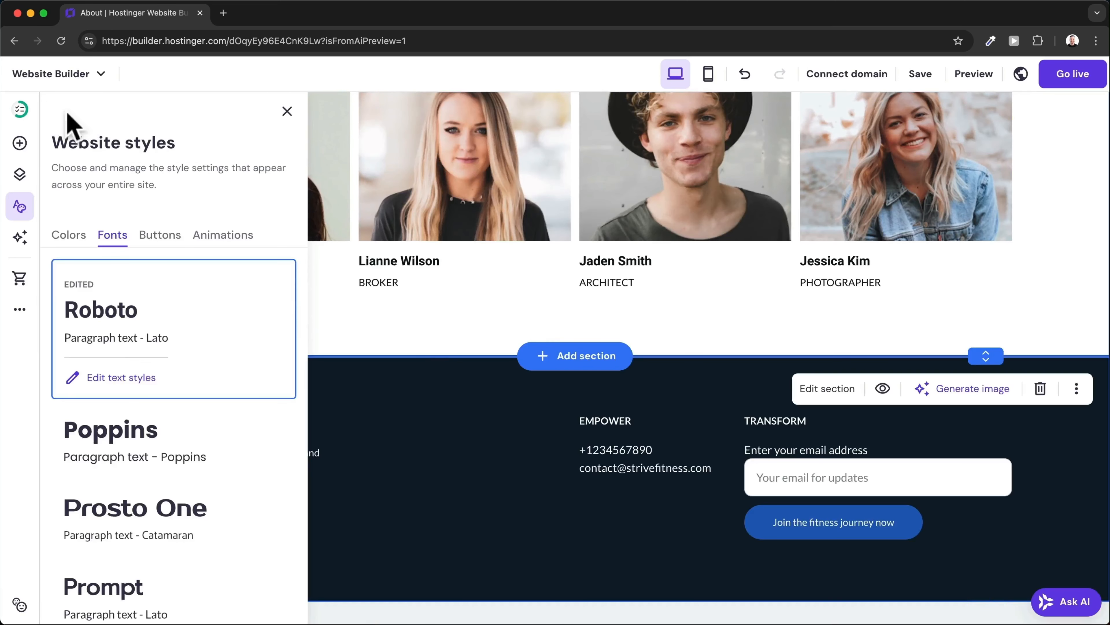
Preview the button presets and the Scale and Fade animations, keeping Slide.
{"action": "left_click", "coordinate": [158, 239]}
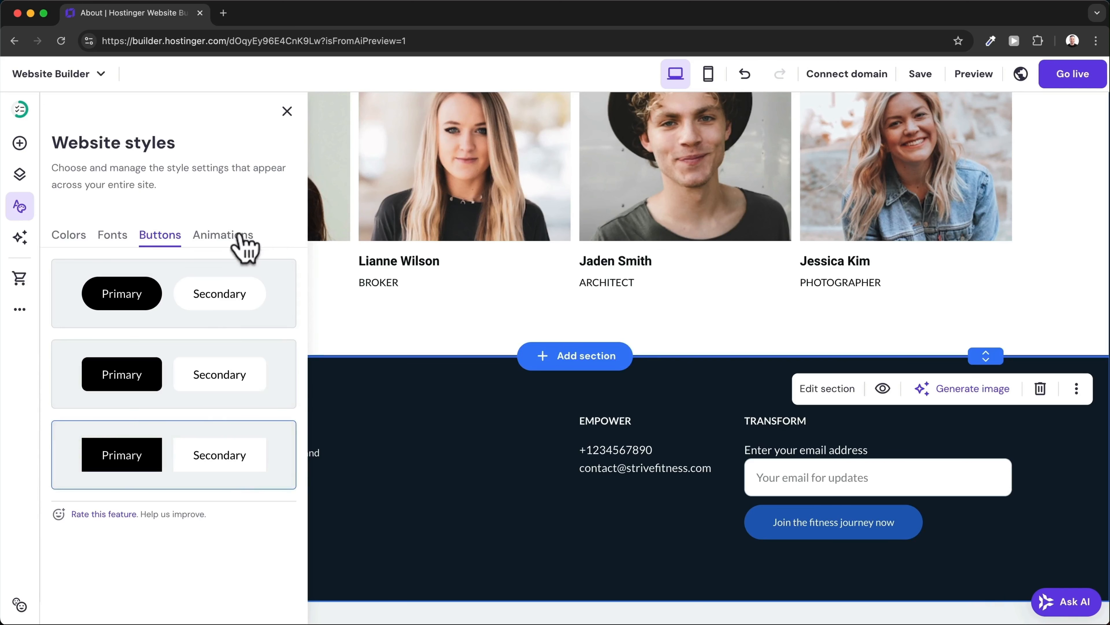
{"action": "left_click", "coordinate": [232, 240]}
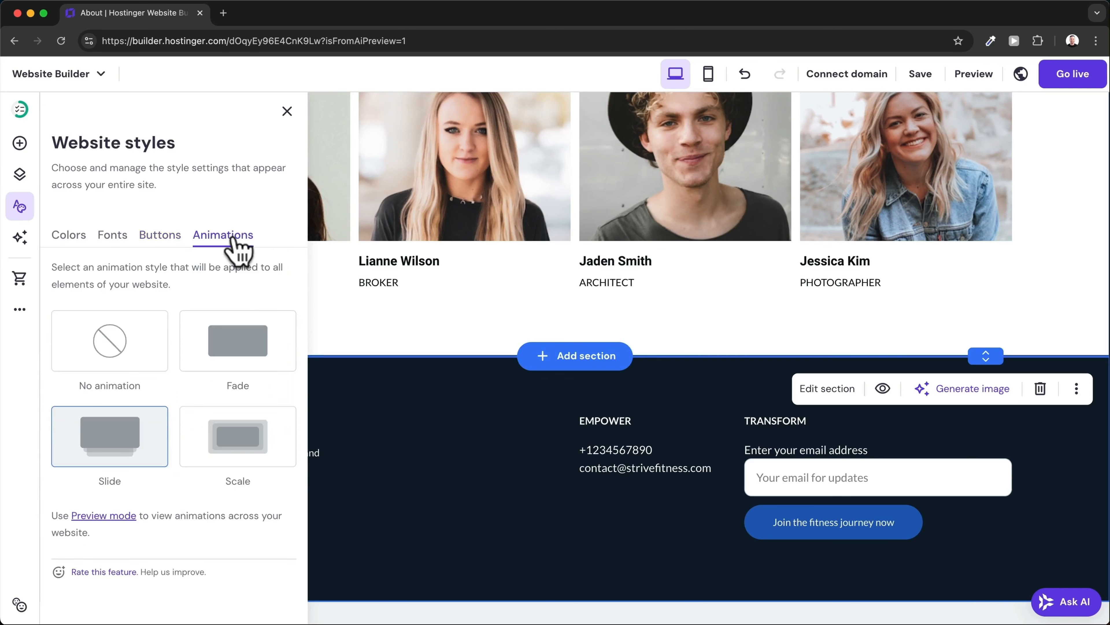
{"action": "left_click", "coordinate": [227, 455]}
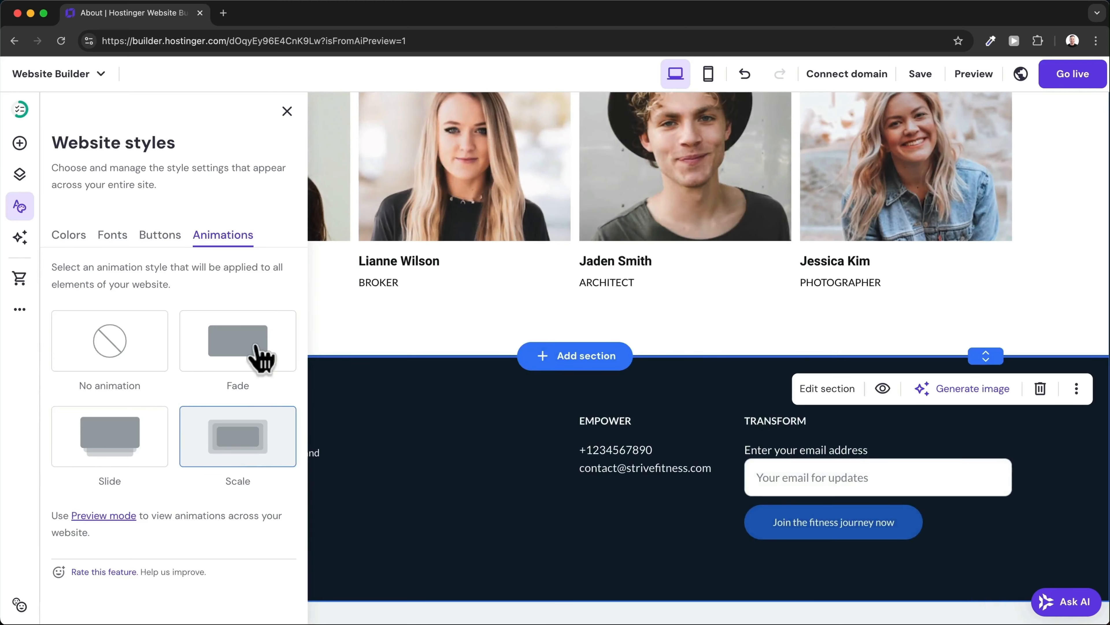
{"action": "left_click", "coordinate": [257, 355]}
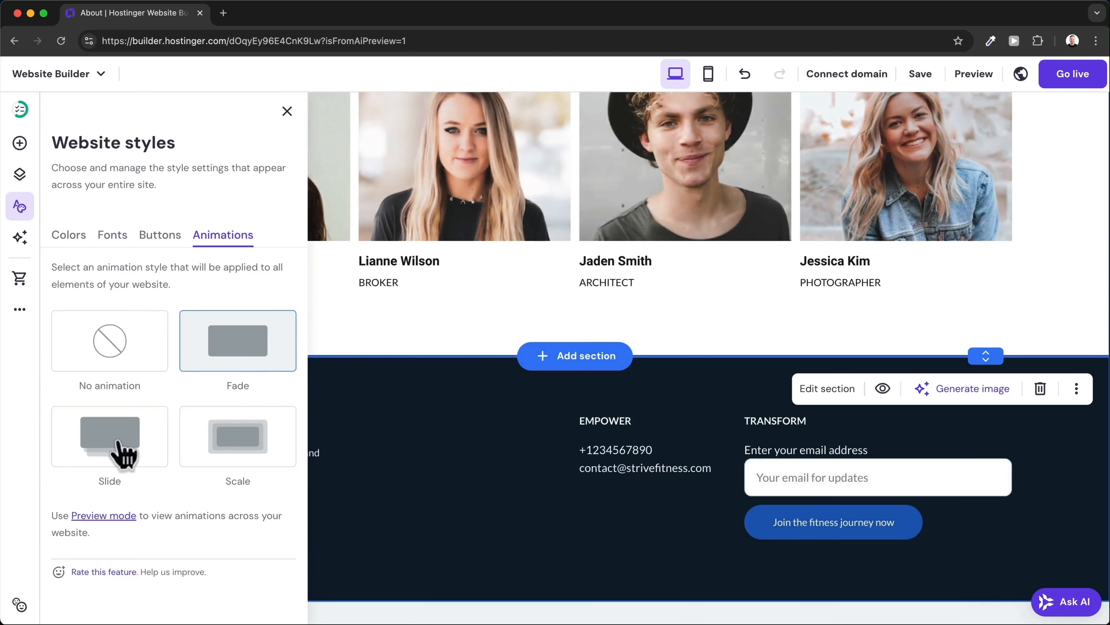
{"action": "left_click", "coordinate": [124, 452]}
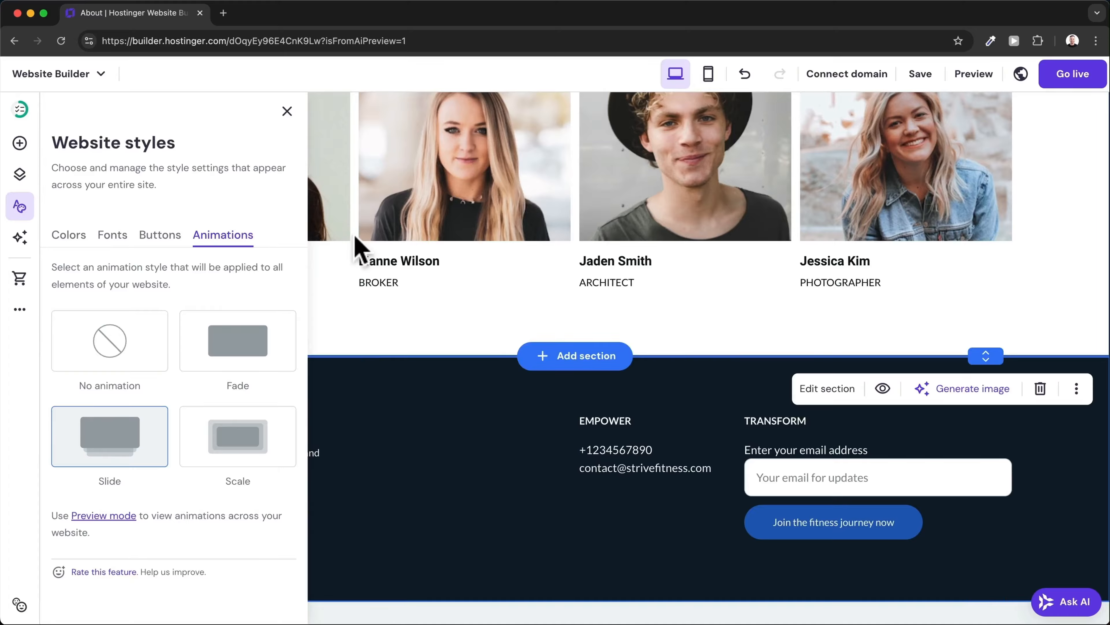
Close website styles and go to the Contact page.
{"action": "left_click", "coordinate": [287, 111]}
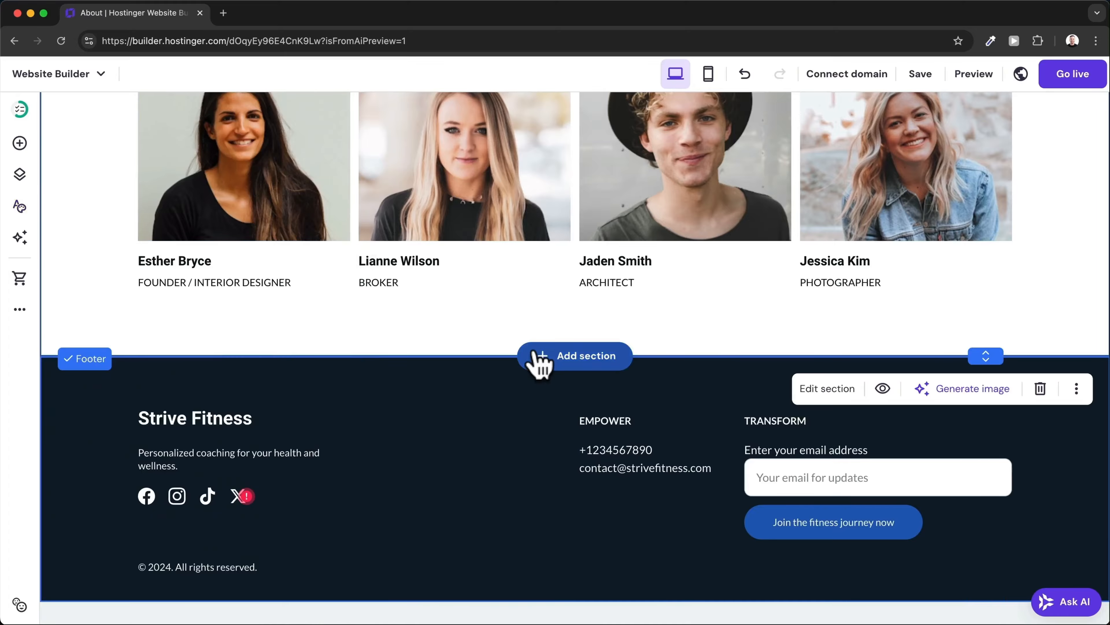
{"action": "scroll", "coordinate": [536, 359], "scroll_direction": "up", "scroll_amount": 10}
{"action": "scroll", "coordinate": [536, 350], "scroll_direction": "up", "scroll_amount": 6}
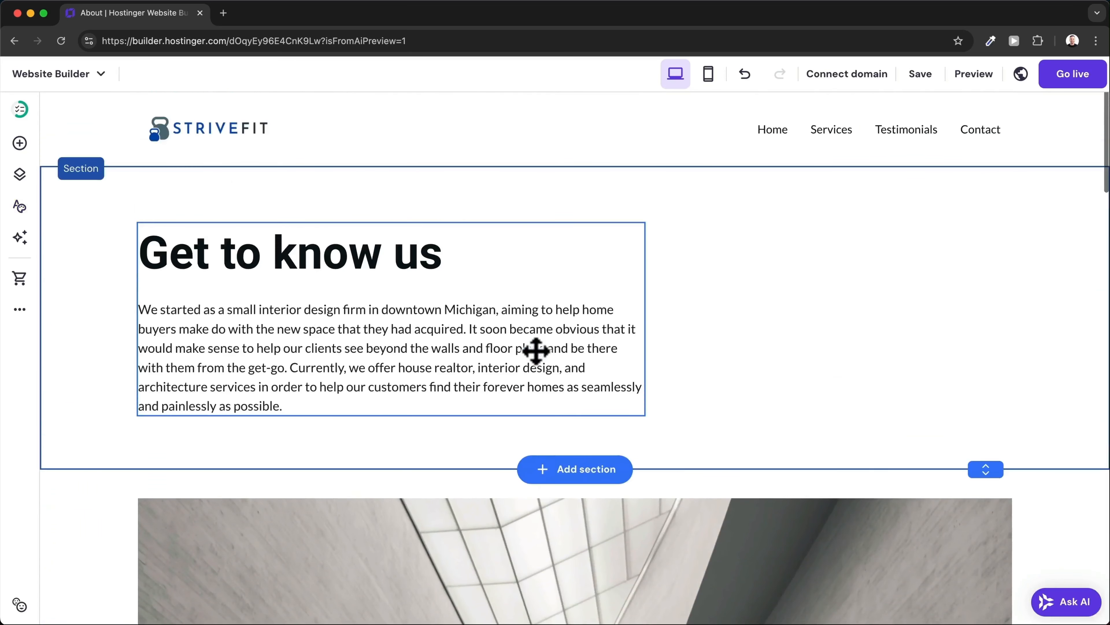
{"action": "left_click", "coordinate": [982, 131]}
{"action": "scroll", "coordinate": [662, 312], "scroll_direction": "down", "scroll_amount": 10}
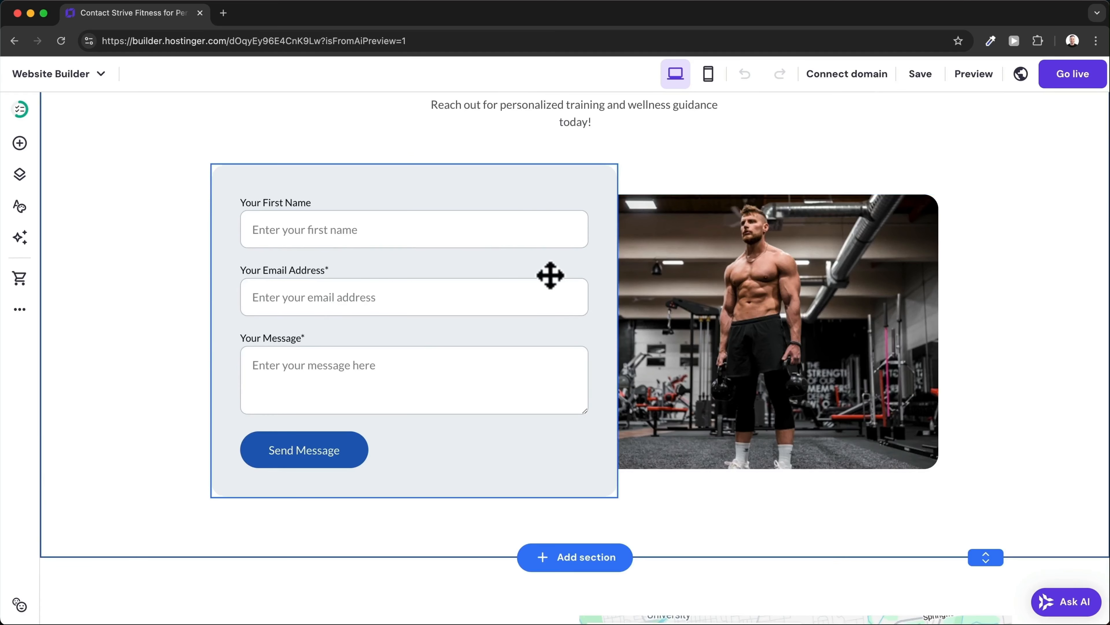
Add a Short answer field to the contact form, placed above Your Message.
{"action": "left_click", "coordinate": [565, 187]}
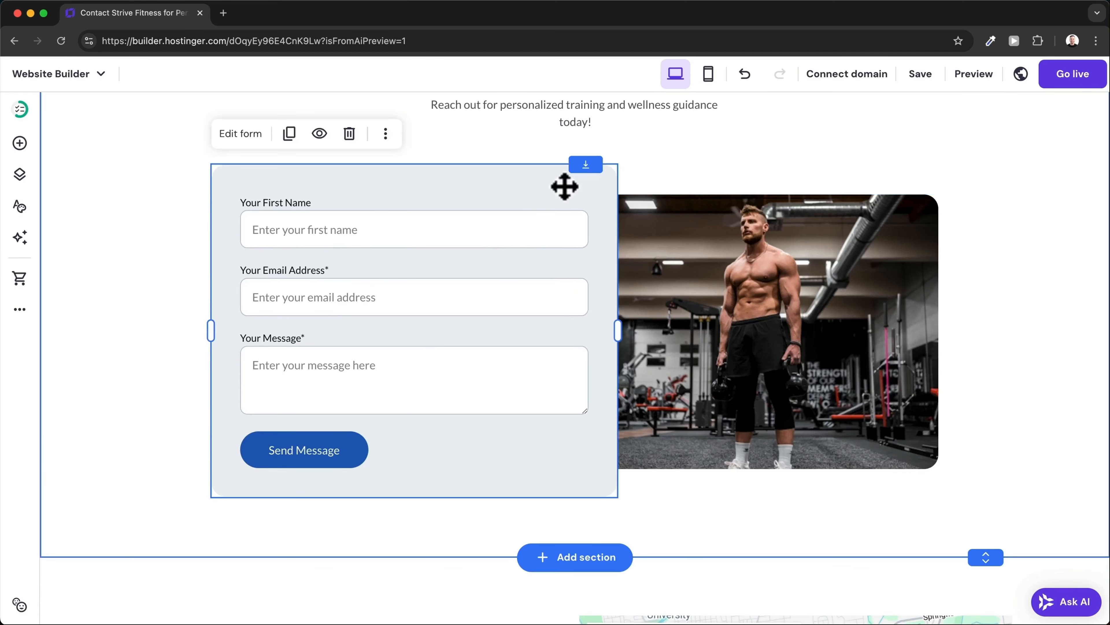
{"action": "left_click", "coordinate": [254, 135]}
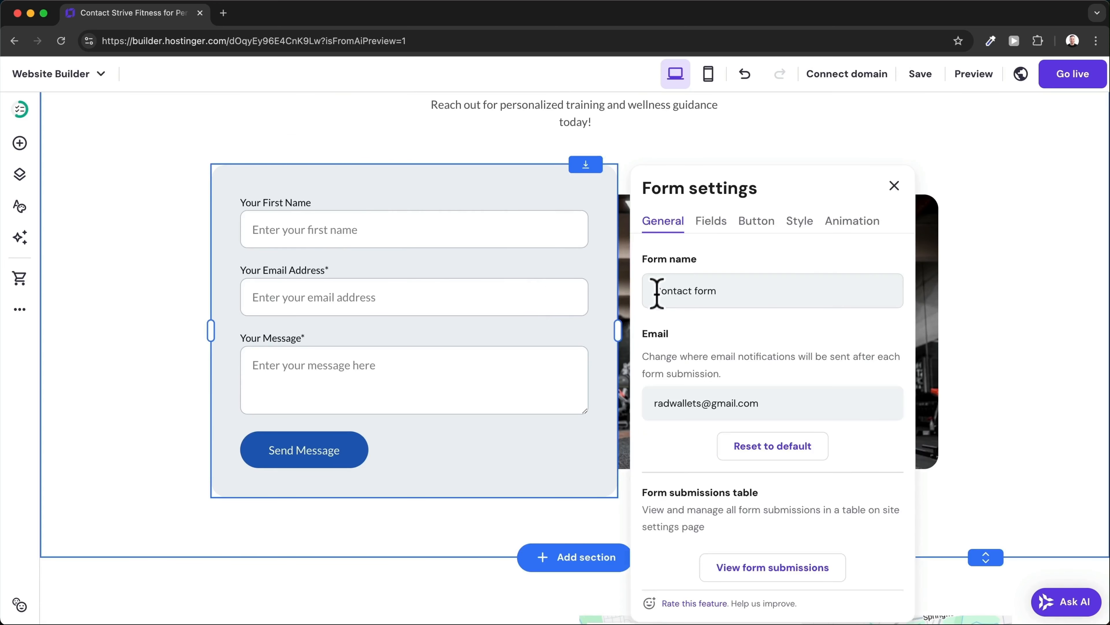
{"action": "left_click_drag", "start_coordinate": [657, 292], "coordinate": [743, 292]}
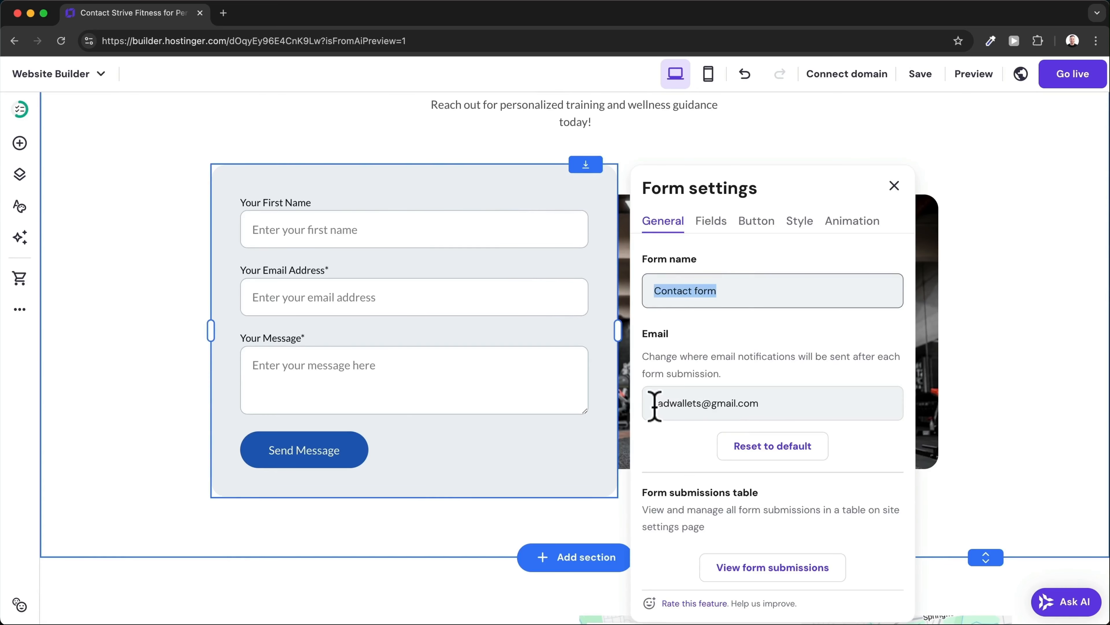
{"action": "left_click_drag", "start_coordinate": [655, 405], "coordinate": [781, 408]}
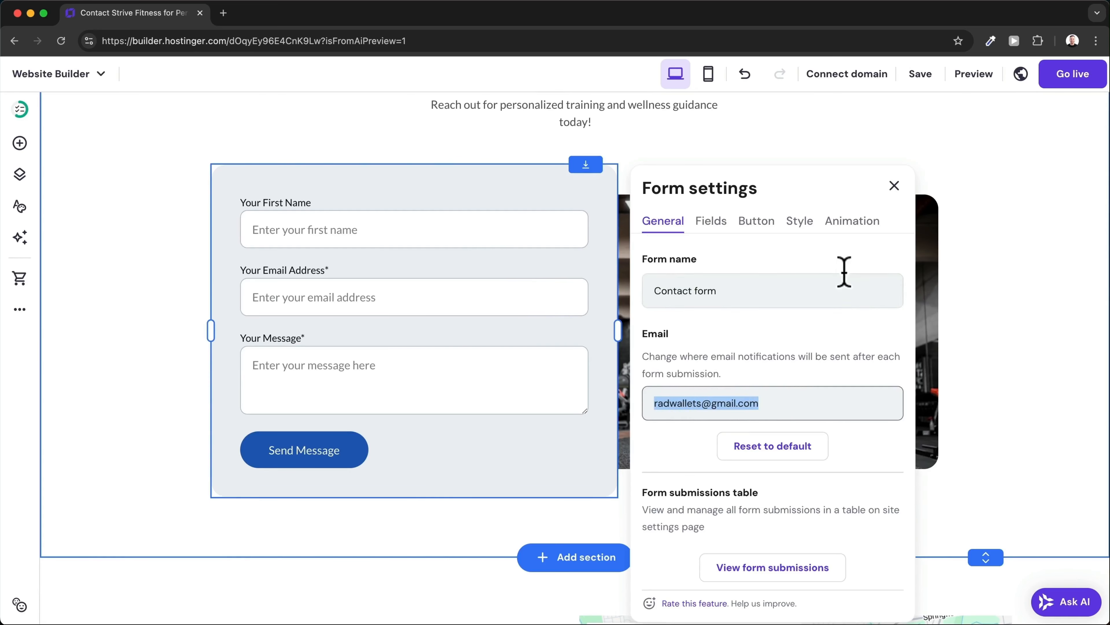
{"action": "left_click", "coordinate": [707, 223]}
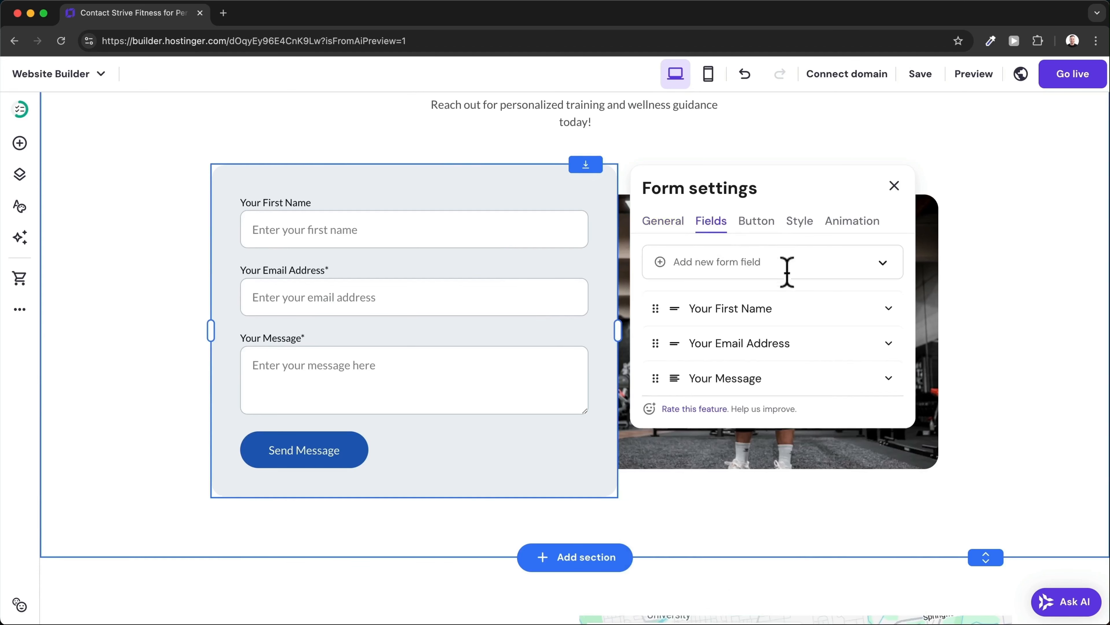
{"action": "left_click", "coordinate": [882, 263]}
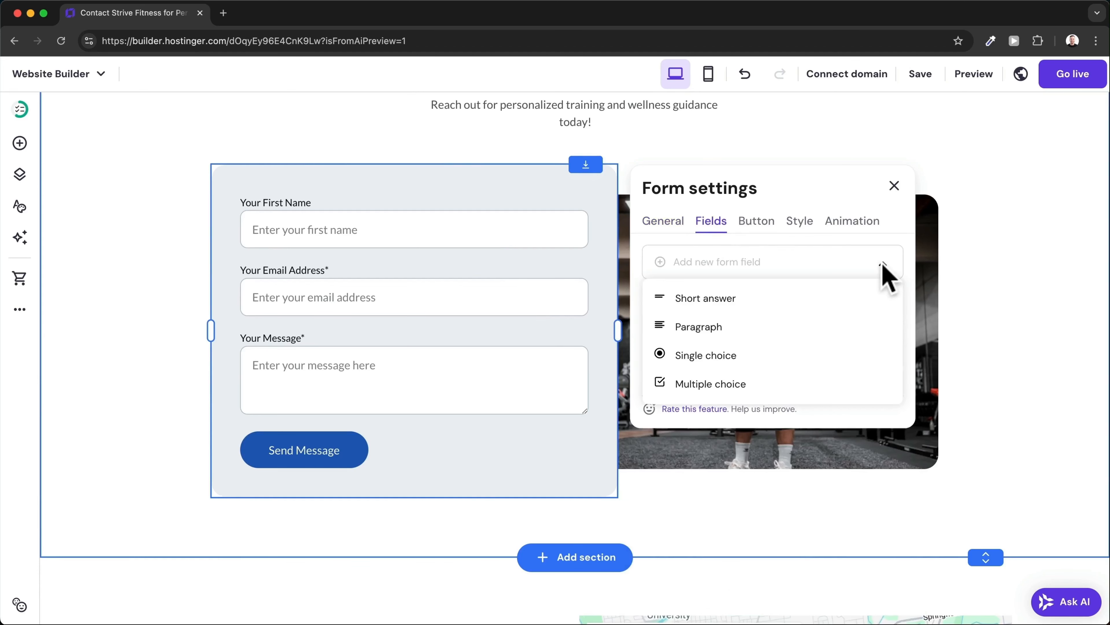
{"action": "left_click", "coordinate": [705, 299]}
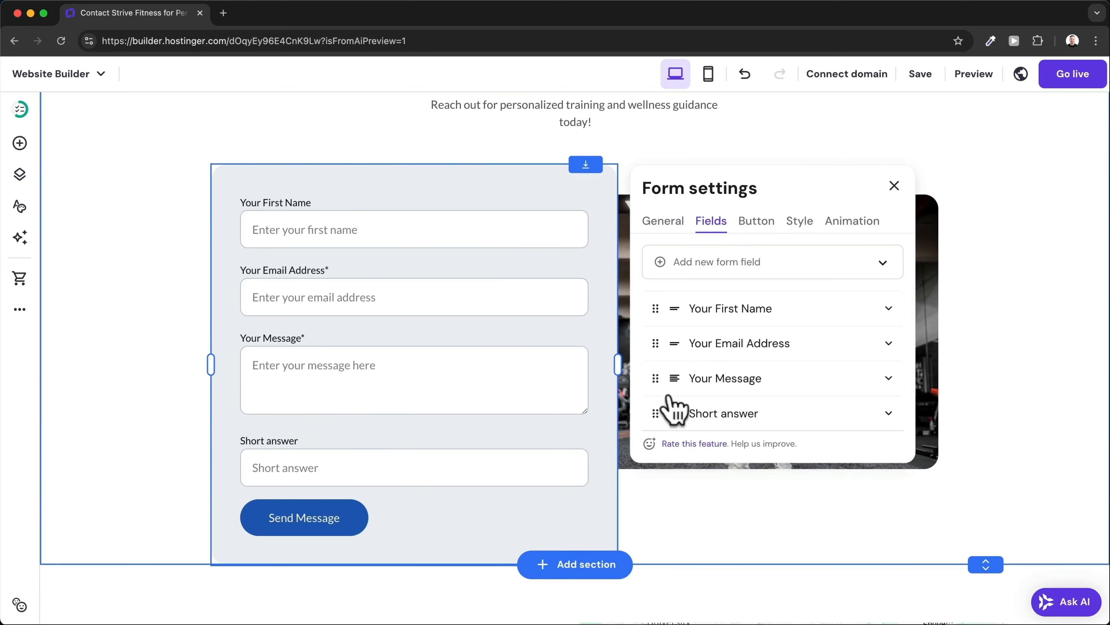
{"action": "left_click_drag", "start_coordinate": [653, 411], "coordinate": [656, 371]}
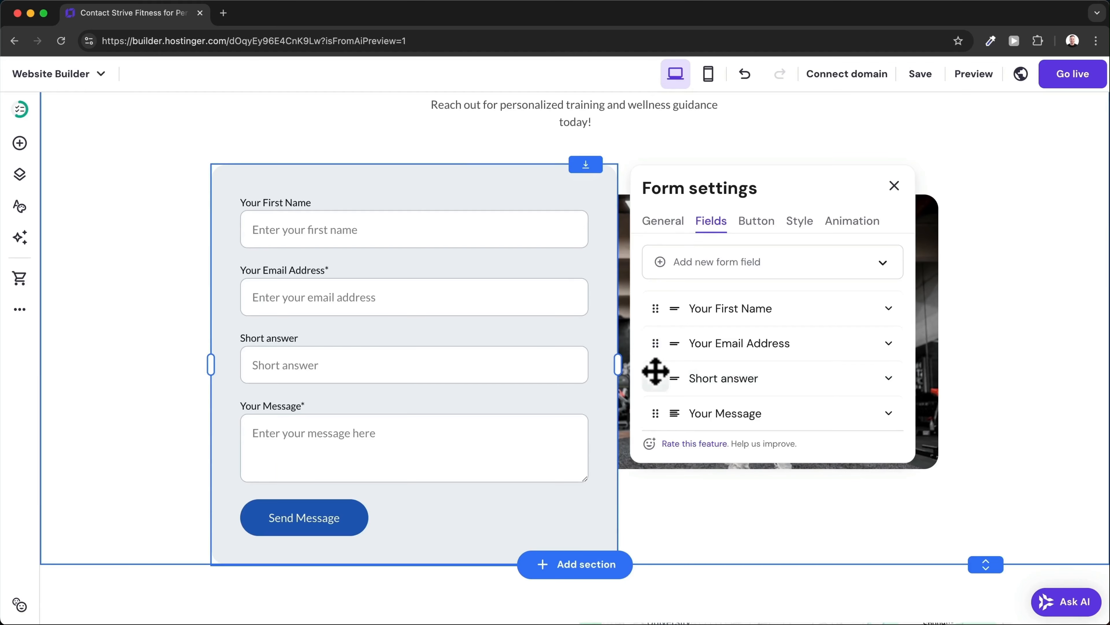
Relabel the submit button 'Let's Get Started' and redirect submitters to the Testimonials page.
{"action": "left_click", "coordinate": [761, 222]}
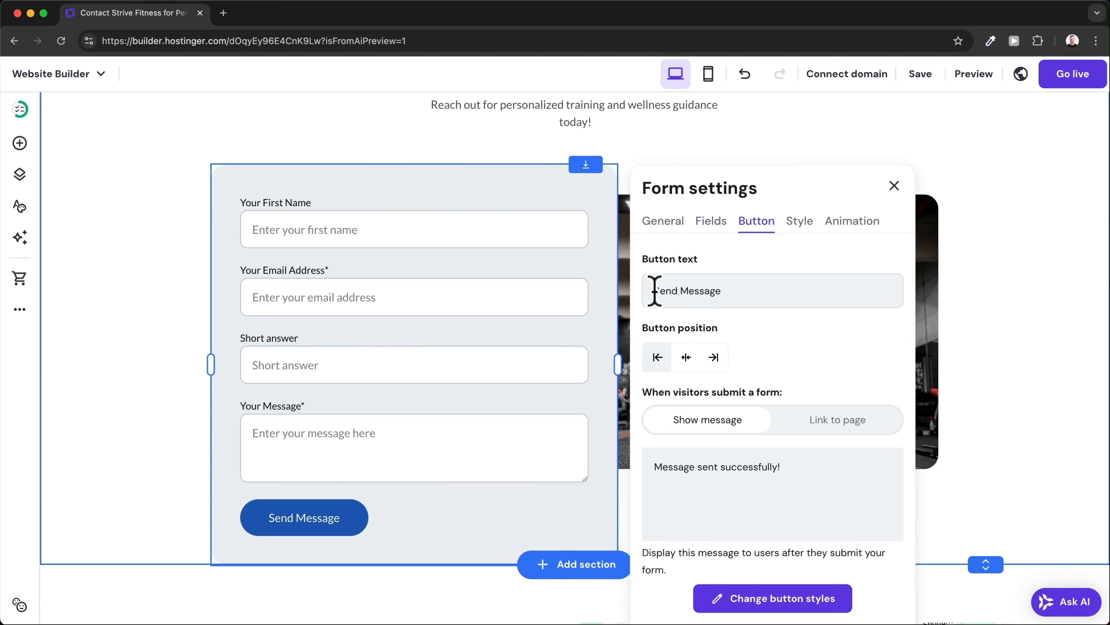
{"action": "left_click_drag", "start_coordinate": [654, 291], "coordinate": [734, 290]}
{"action": "type", "text": "Let's Get Started"}
{"action": "scroll", "coordinate": [787, 339], "scroll_direction": "down", "scroll_amount": 1}
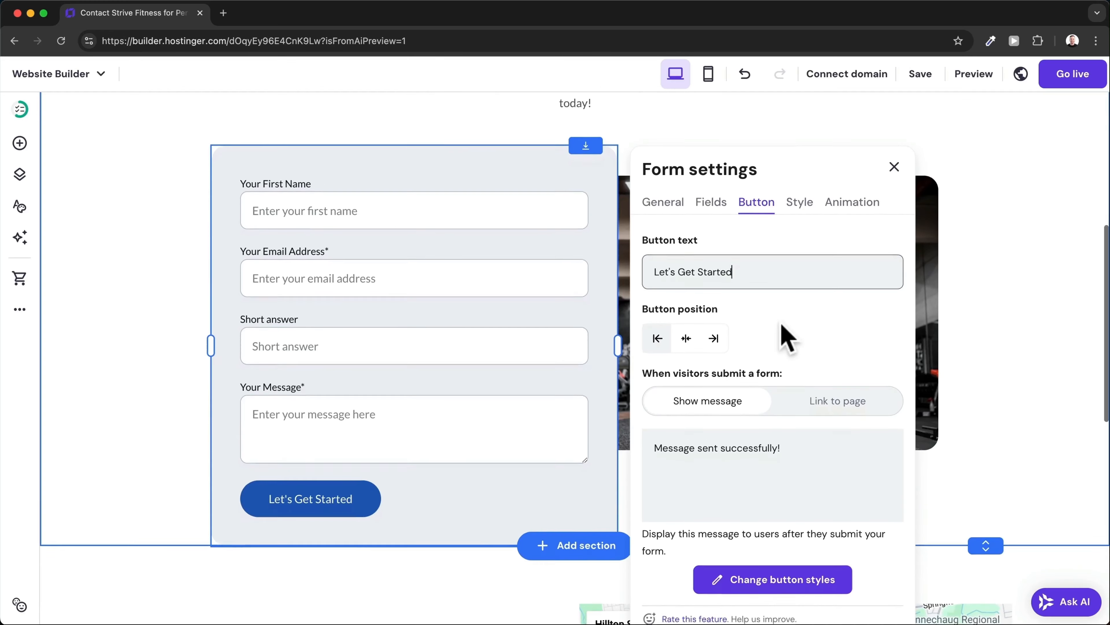
{"action": "left_click_drag", "start_coordinate": [654, 436], "coordinate": [801, 439]}
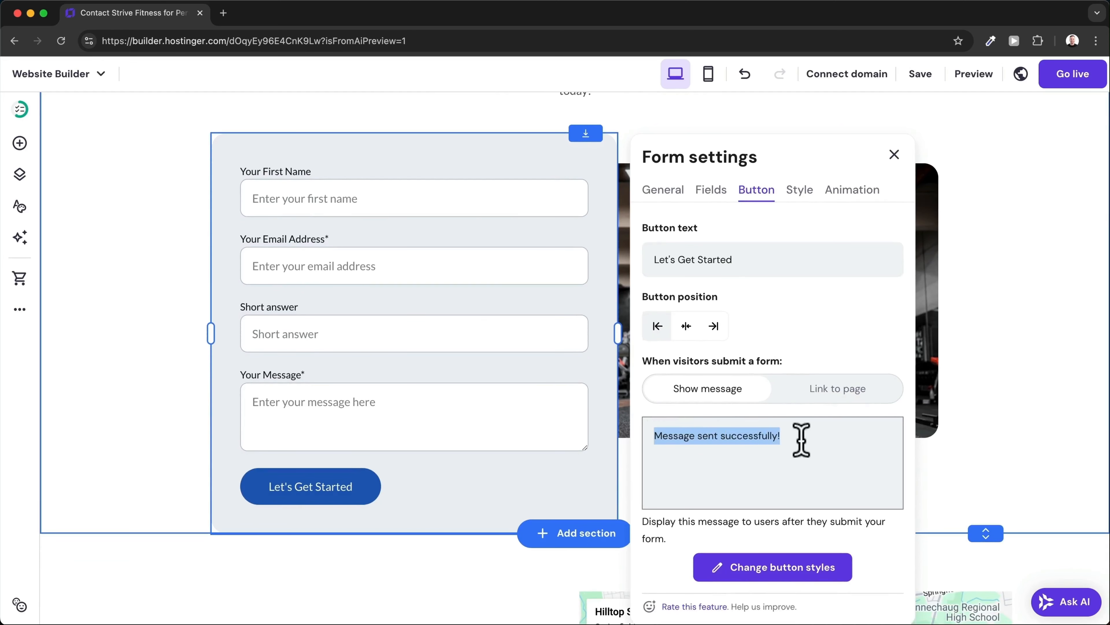
{"action": "left_click", "coordinate": [765, 449]}
{"action": "scroll", "coordinate": [767, 419], "scroll_direction": "down", "scroll_amount": 2}
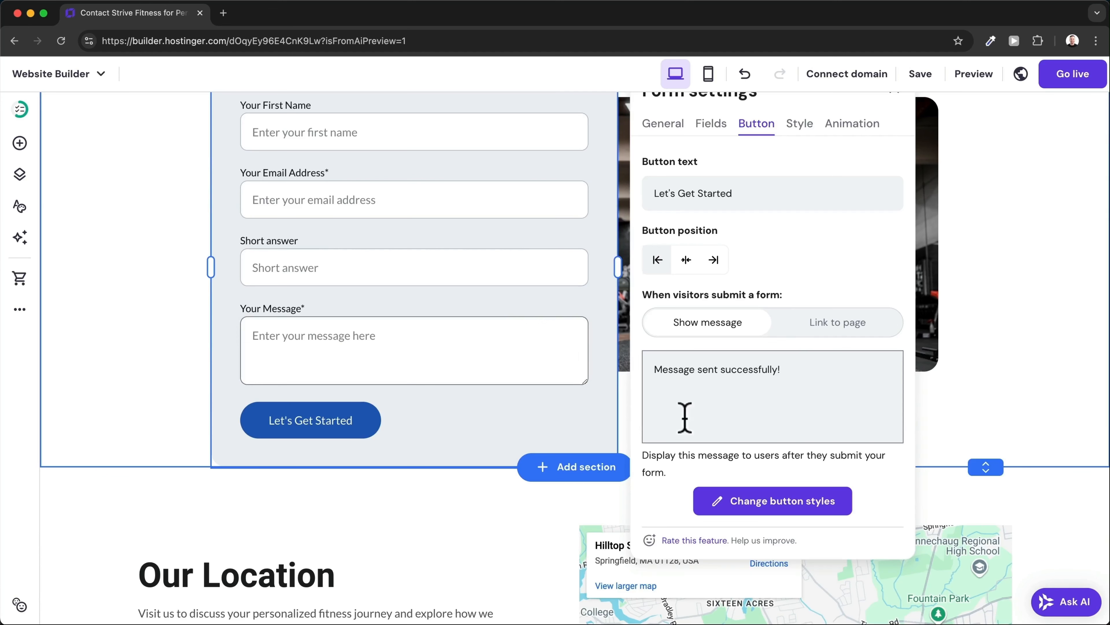
{"action": "left_click", "coordinate": [846, 336]}
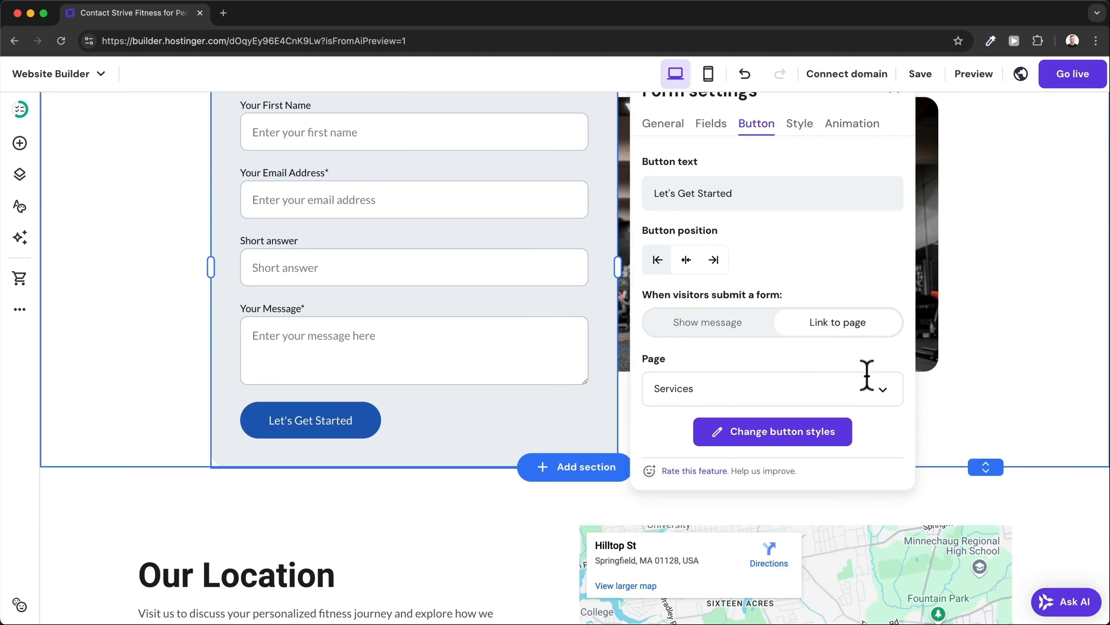
{"action": "left_click", "coordinate": [882, 396]}
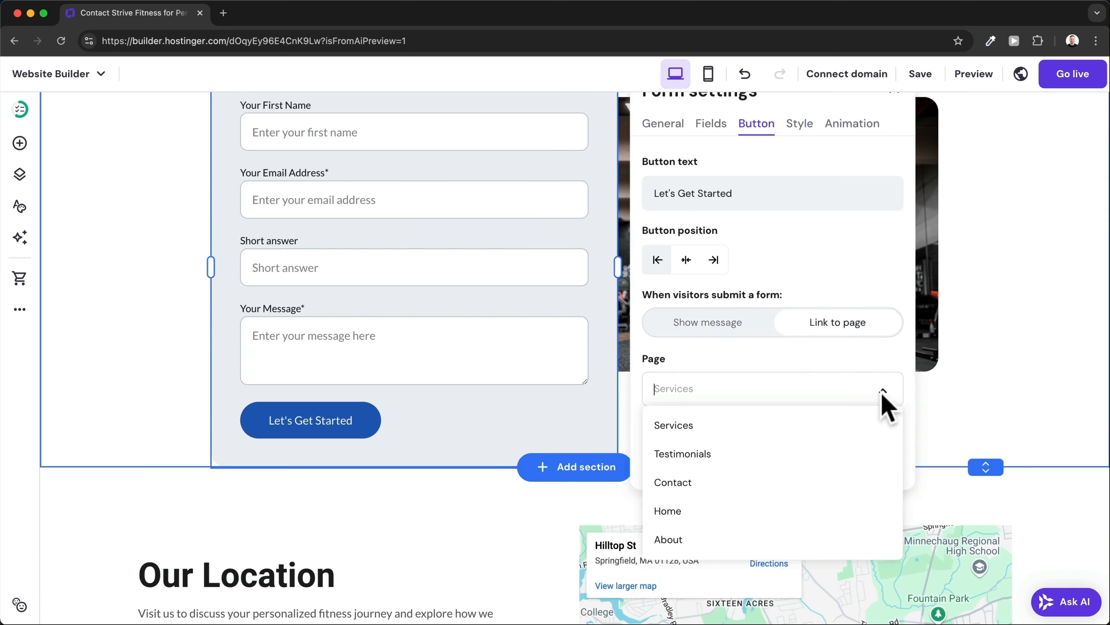
{"action": "left_click", "coordinate": [805, 453]}
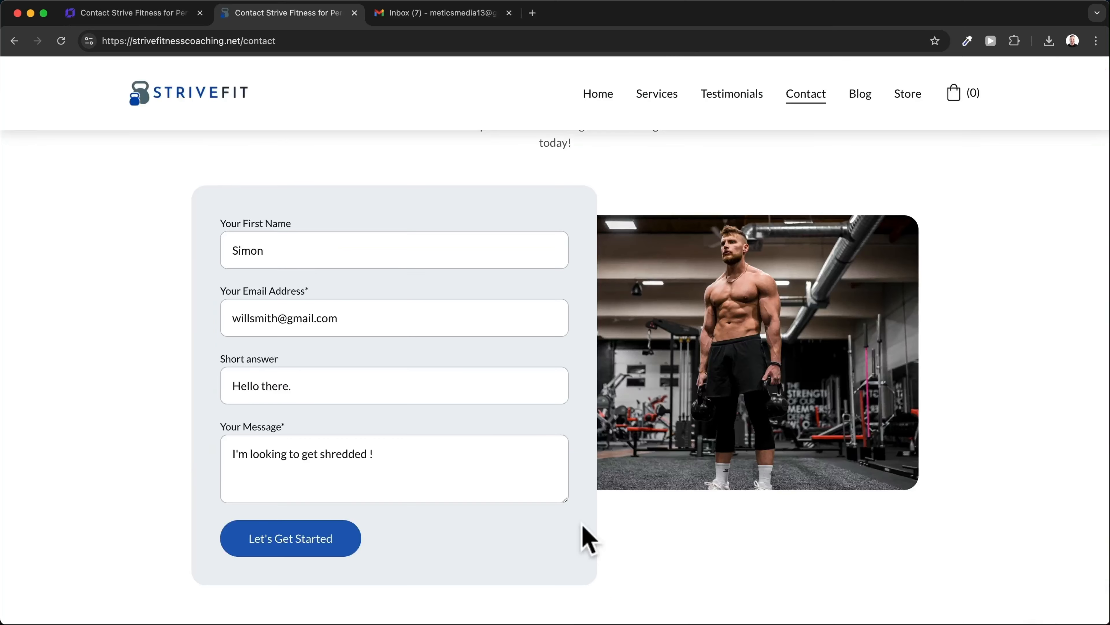
Submit the filled-in test entry with the Let's Get Started button.
{"action": "left_click", "coordinate": [321, 542]}
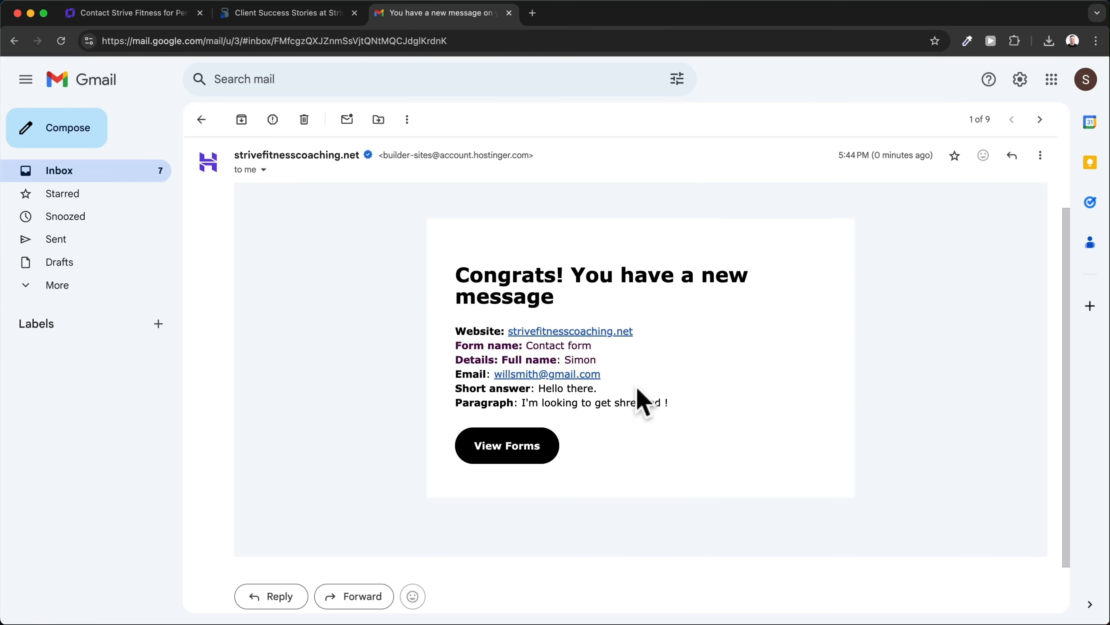
Reply to the 'You have a new message' notification, addressed to the form submitter.
{"action": "left_click", "coordinate": [289, 598]}
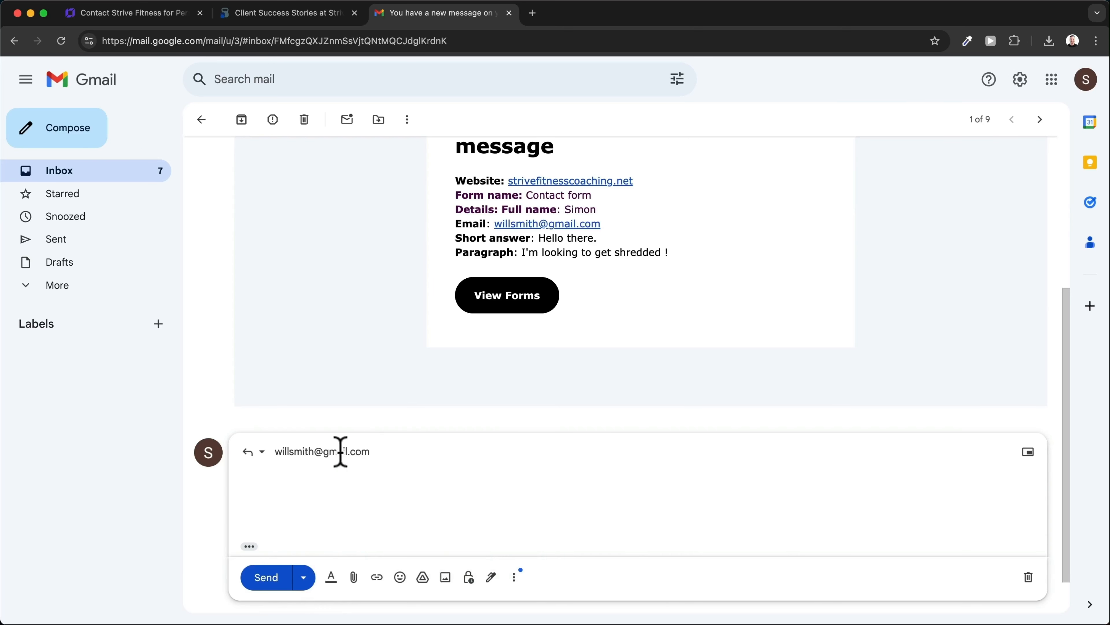
{"action": "mouse_move", "coordinate": [344, 451]}
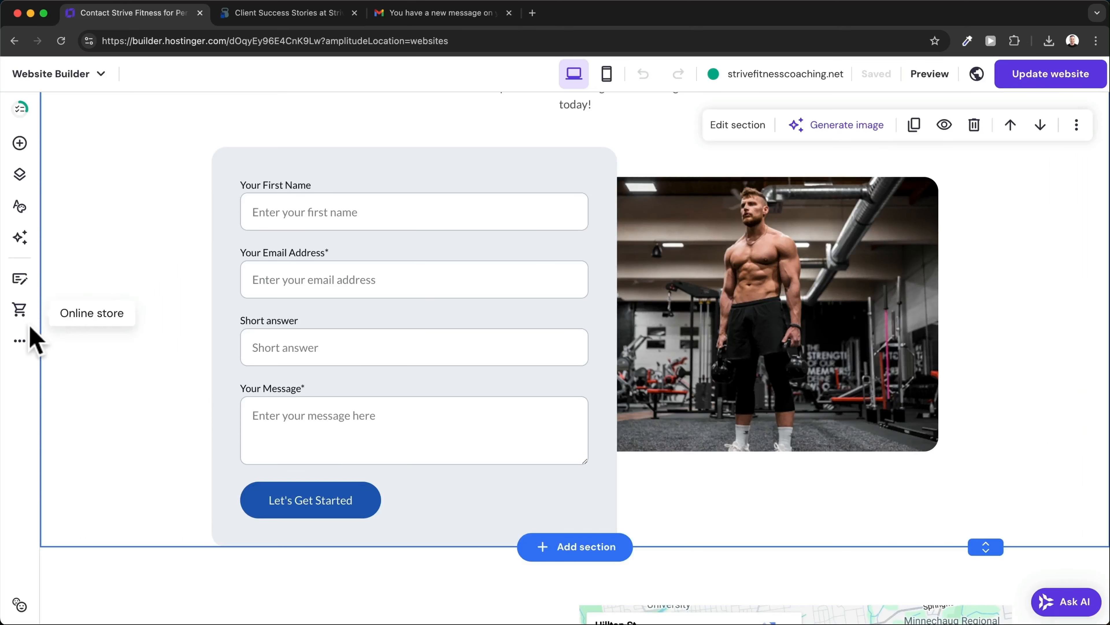
{"action": "left_click", "coordinate": [19, 343]}
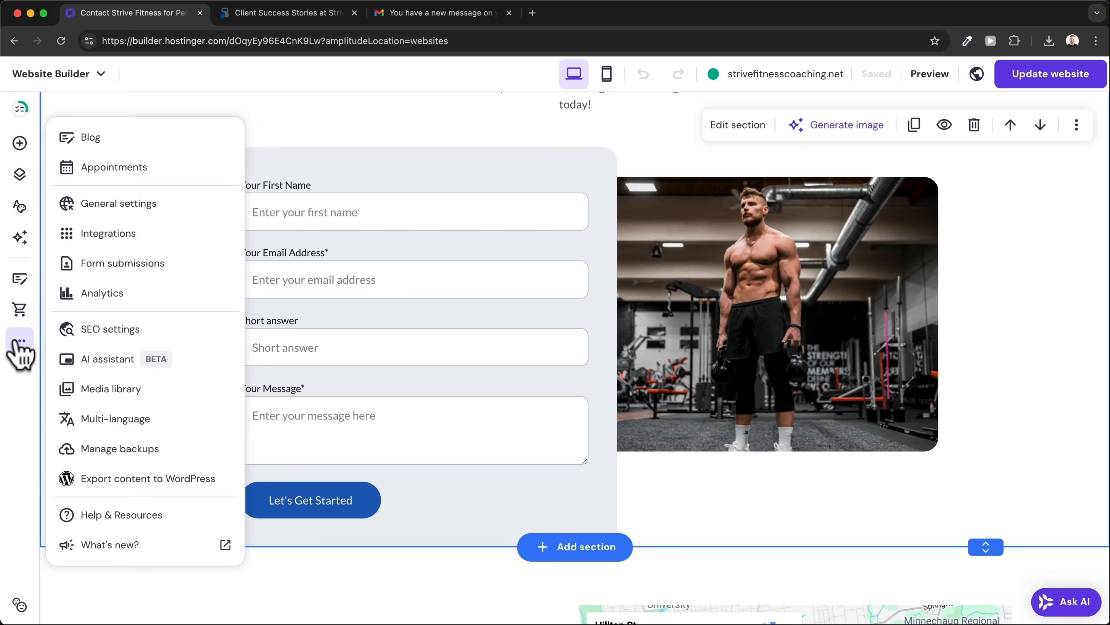
{"action": "left_click", "coordinate": [181, 267]}
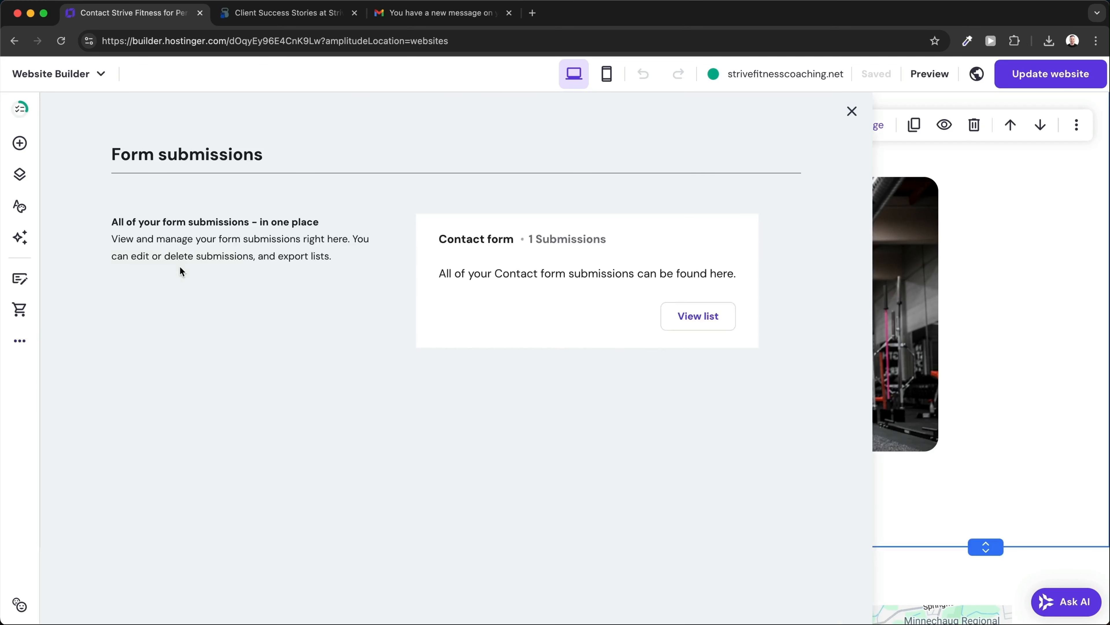
{"action": "left_click", "coordinate": [714, 325]}
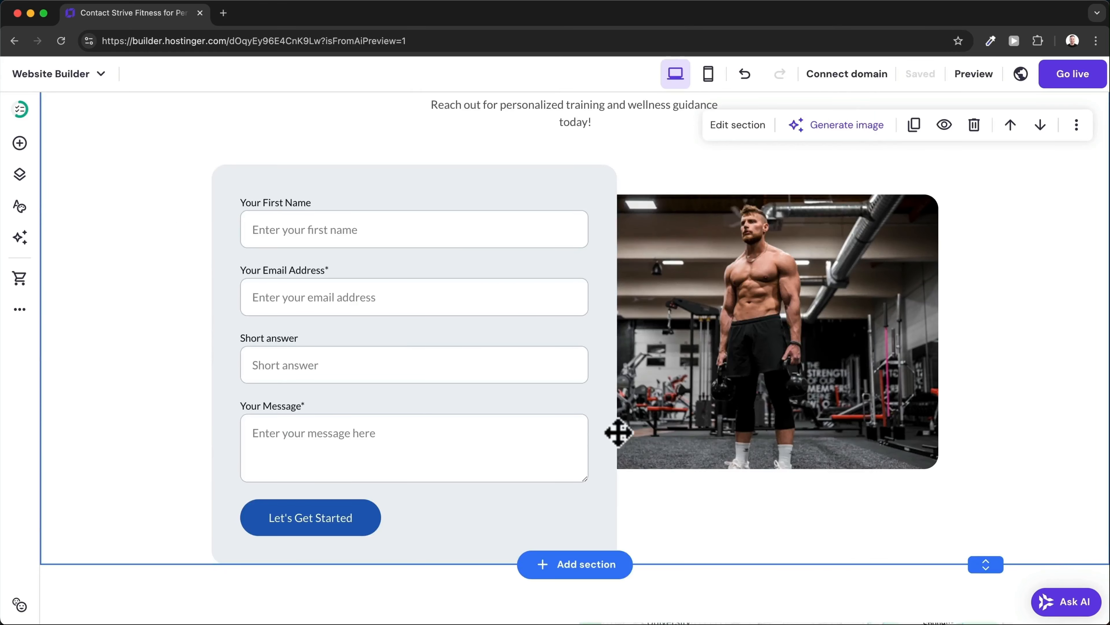
Set up a blog and generate a Casual, 800-1000-word AI post on 10 eating habits to stop.
{"action": "left_click", "coordinate": [18, 312]}
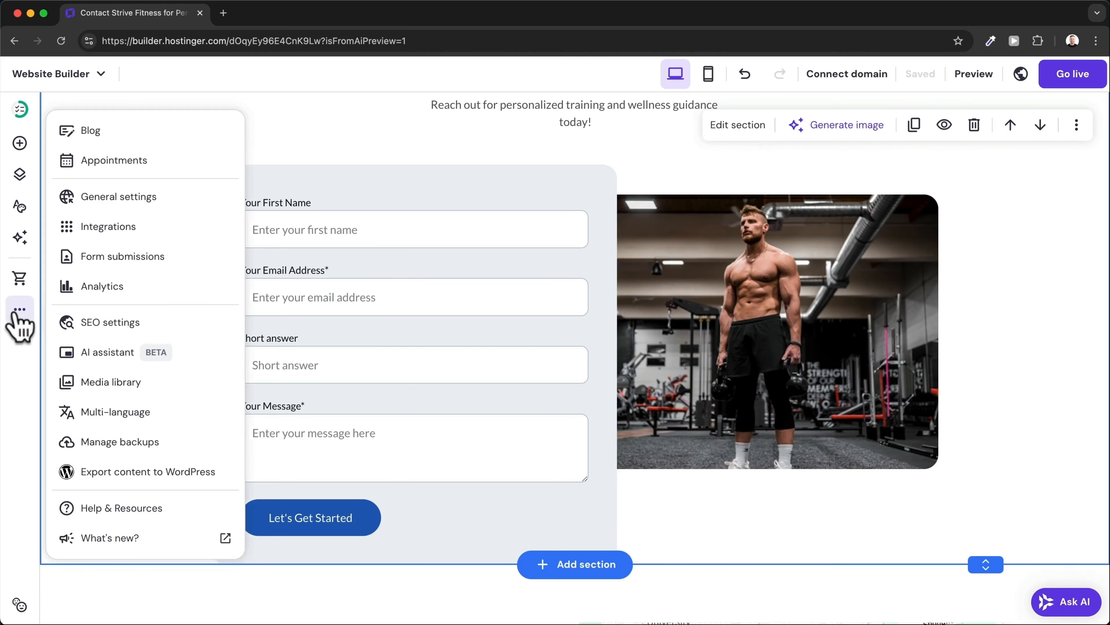
{"action": "left_click", "coordinate": [151, 133]}
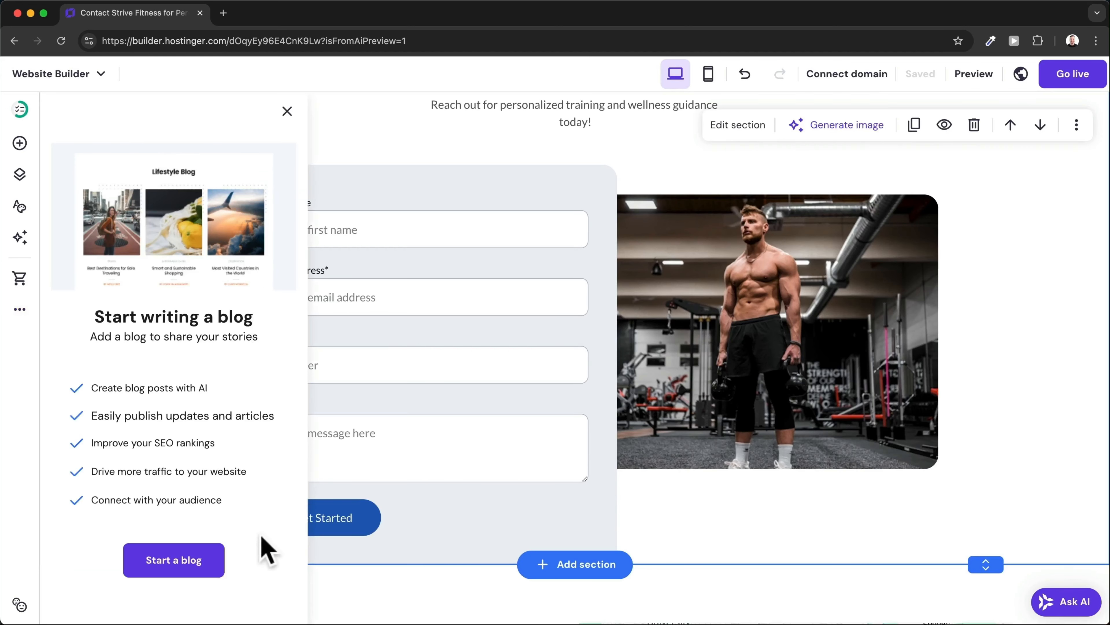
{"action": "left_click", "coordinate": [197, 568]}
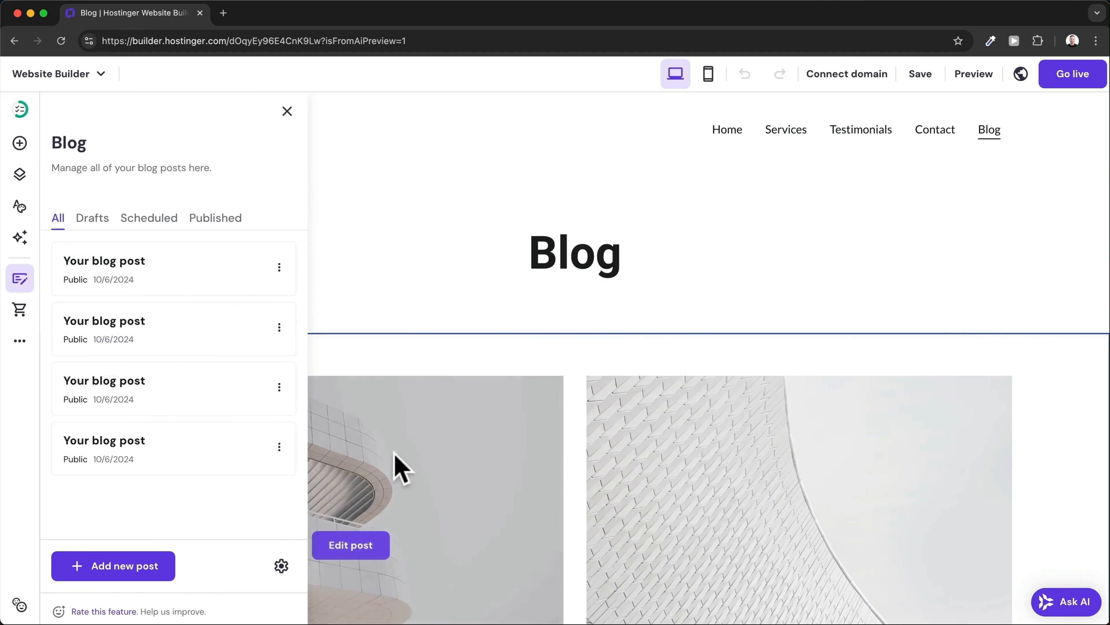
{"action": "scroll", "coordinate": [397, 466], "scroll_direction": "down", "scroll_amount": 5}
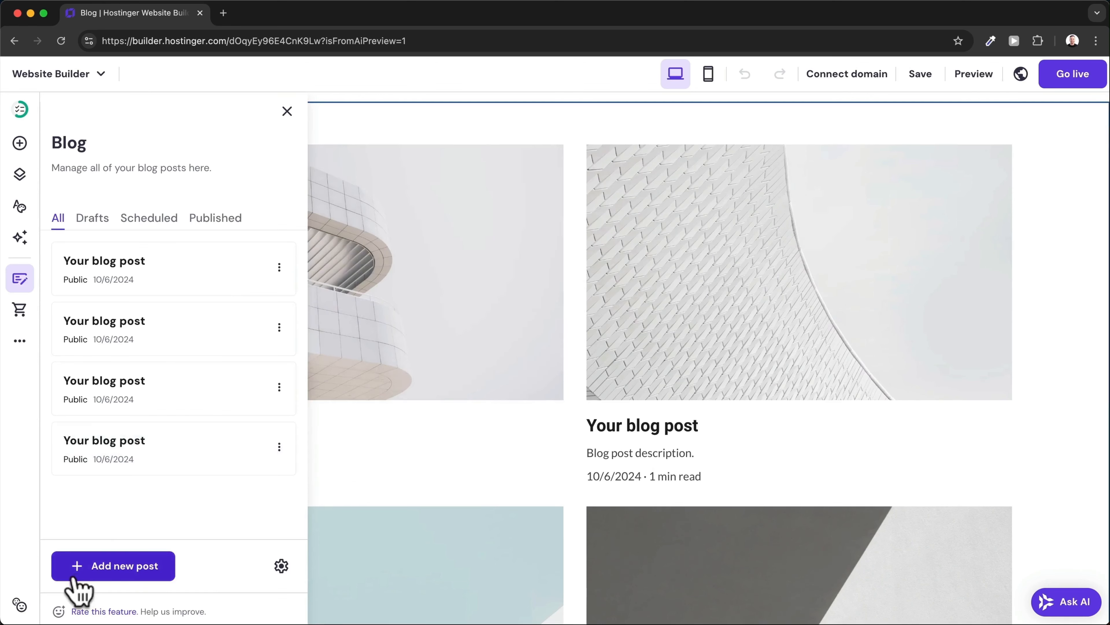
{"action": "left_click", "coordinate": [139, 578]}
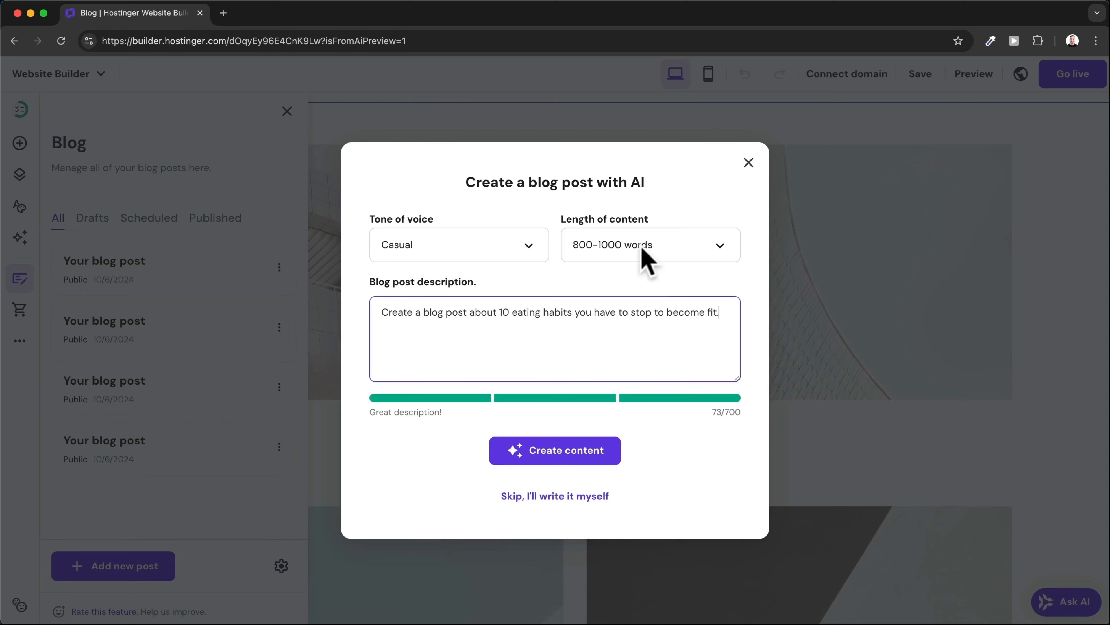
{"action": "left_click", "coordinate": [610, 455]}
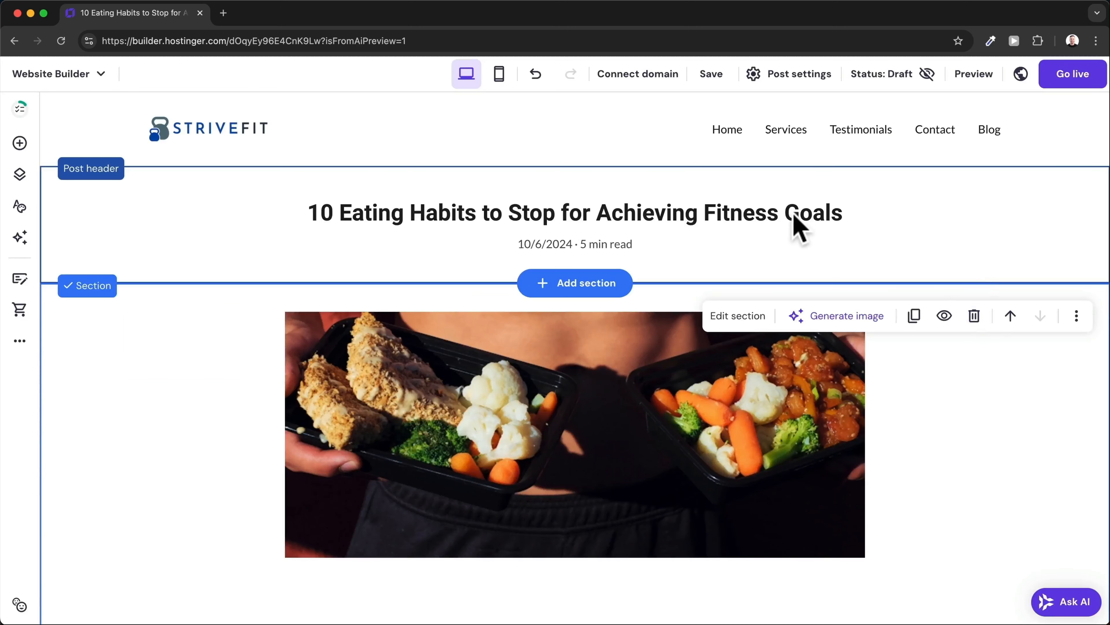
Review the post's title, description, featured image and category settings without changes.
{"action": "left_click", "coordinate": [787, 227]}
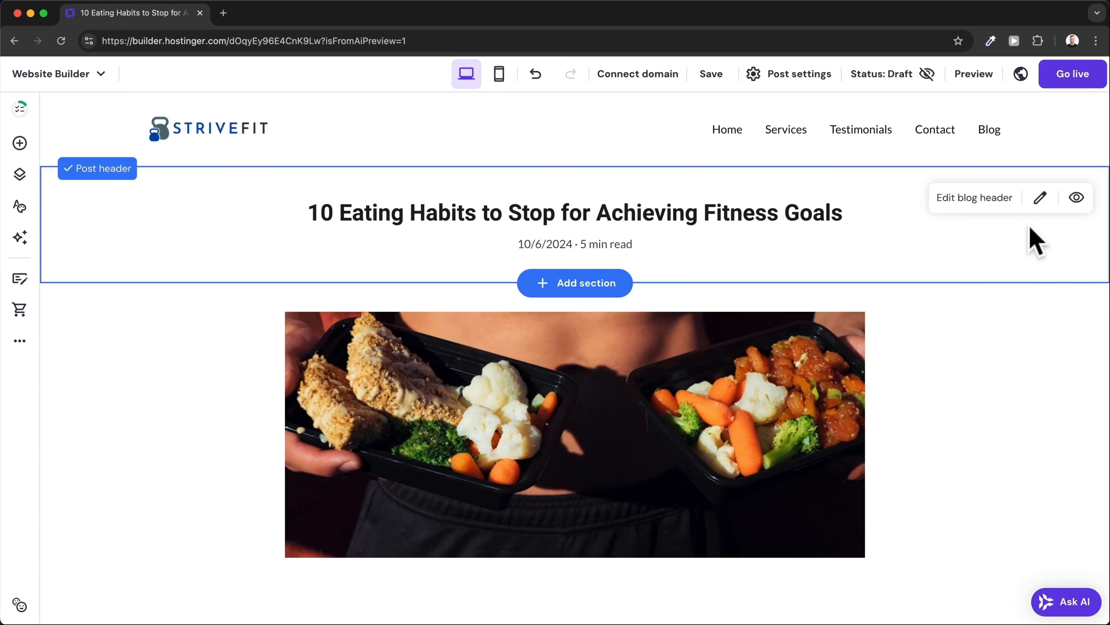
{"action": "left_click", "coordinate": [1042, 199]}
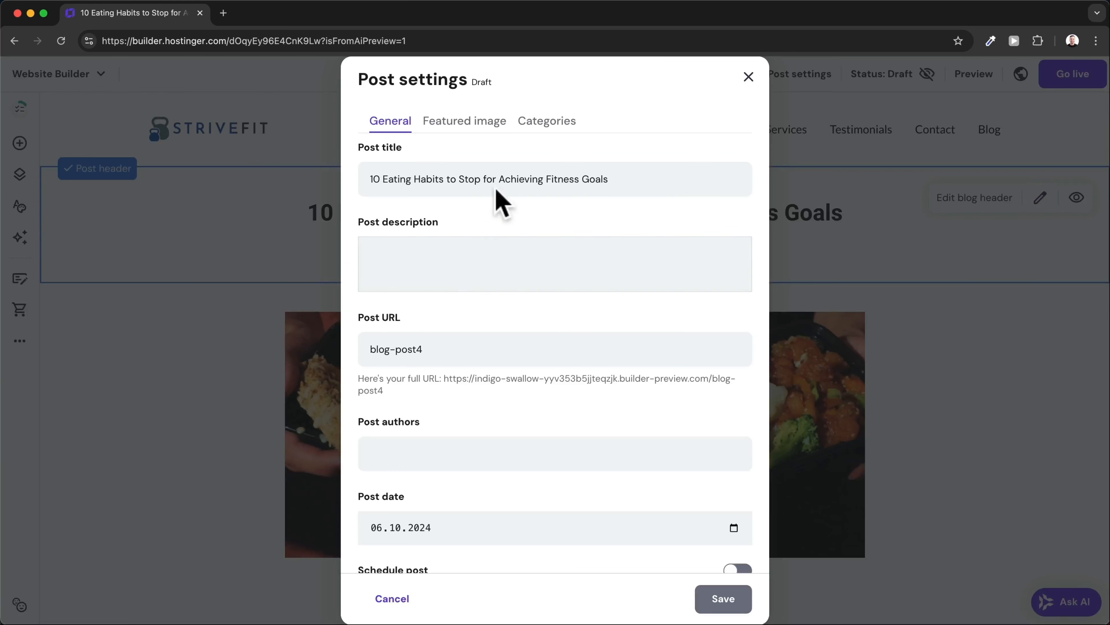
{"action": "left_click_drag", "start_coordinate": [401, 179], "coordinate": [589, 181]}
{"action": "left_click", "coordinate": [492, 249]}
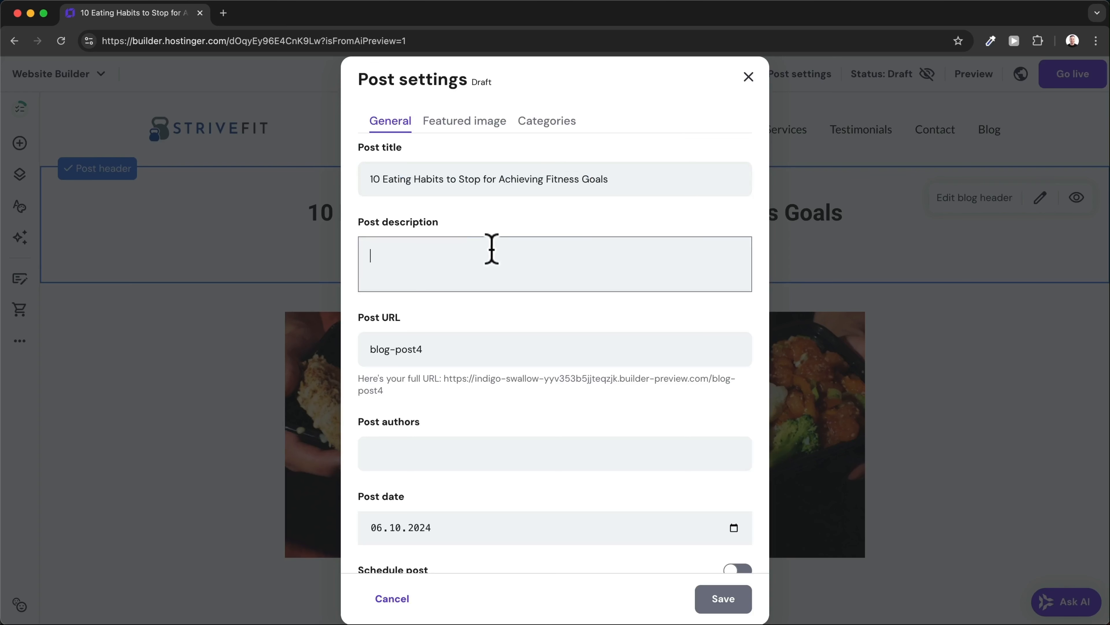
{"action": "left_click_drag", "start_coordinate": [371, 350], "coordinate": [459, 354]}
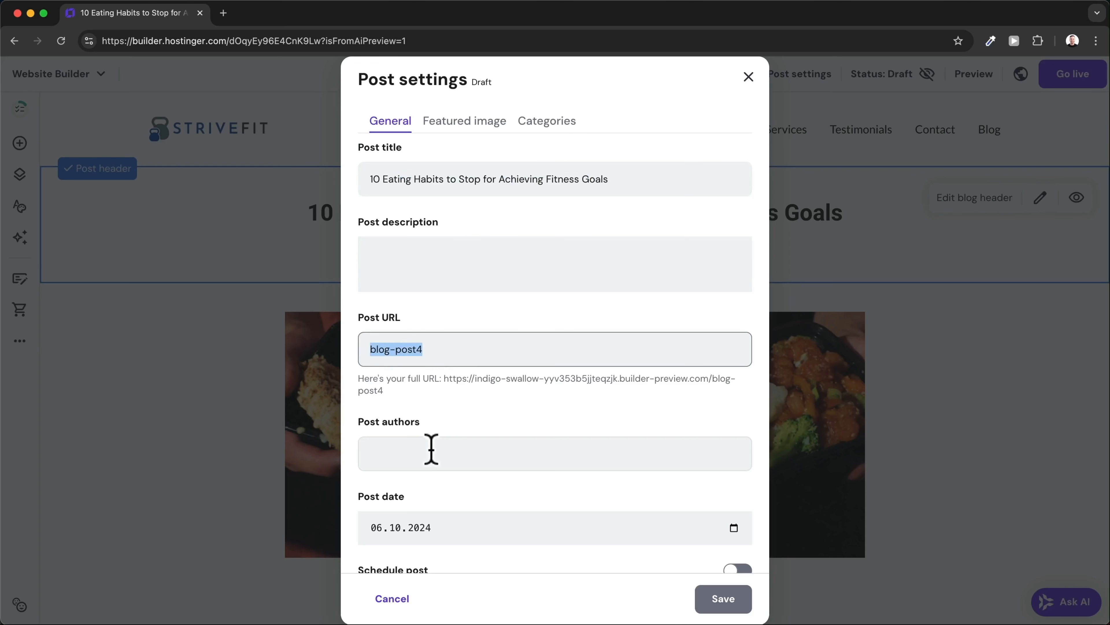
{"action": "scroll", "coordinate": [426, 454], "scroll_direction": "down", "scroll_amount": 1}
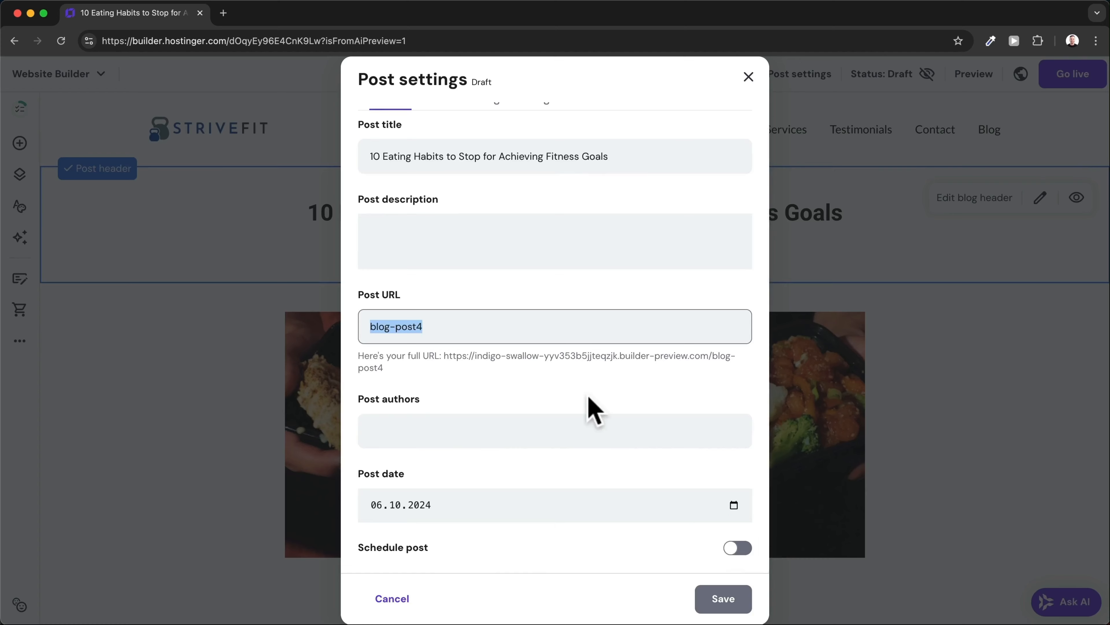
{"action": "scroll", "coordinate": [588, 409], "scroll_direction": "up", "scroll_amount": 1}
{"action": "left_click", "coordinate": [478, 124]}
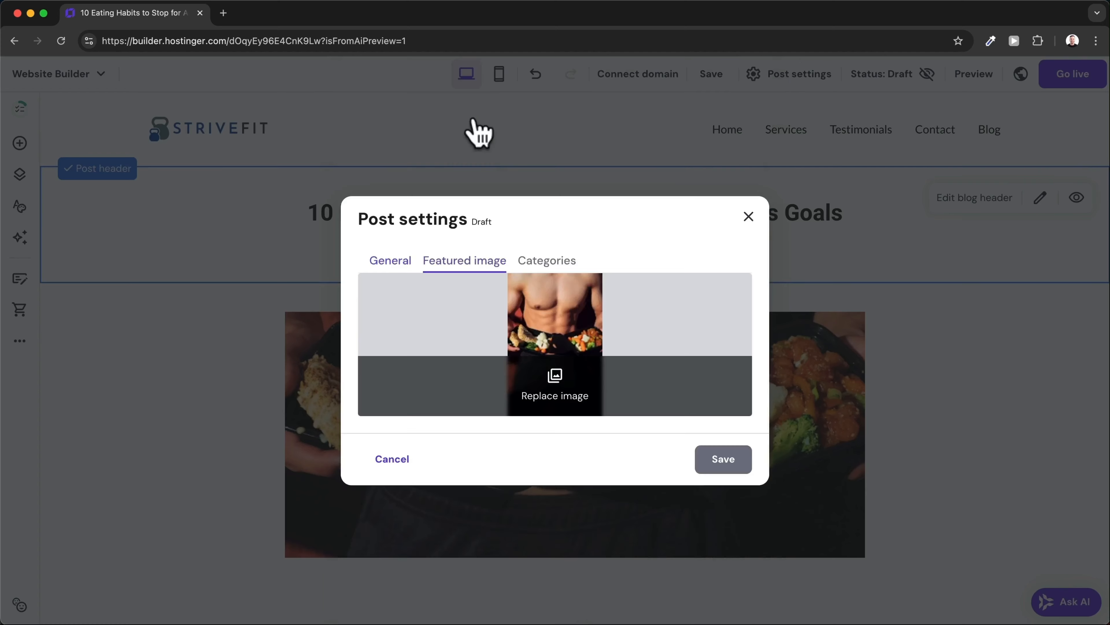
{"action": "left_click", "coordinate": [550, 261]}
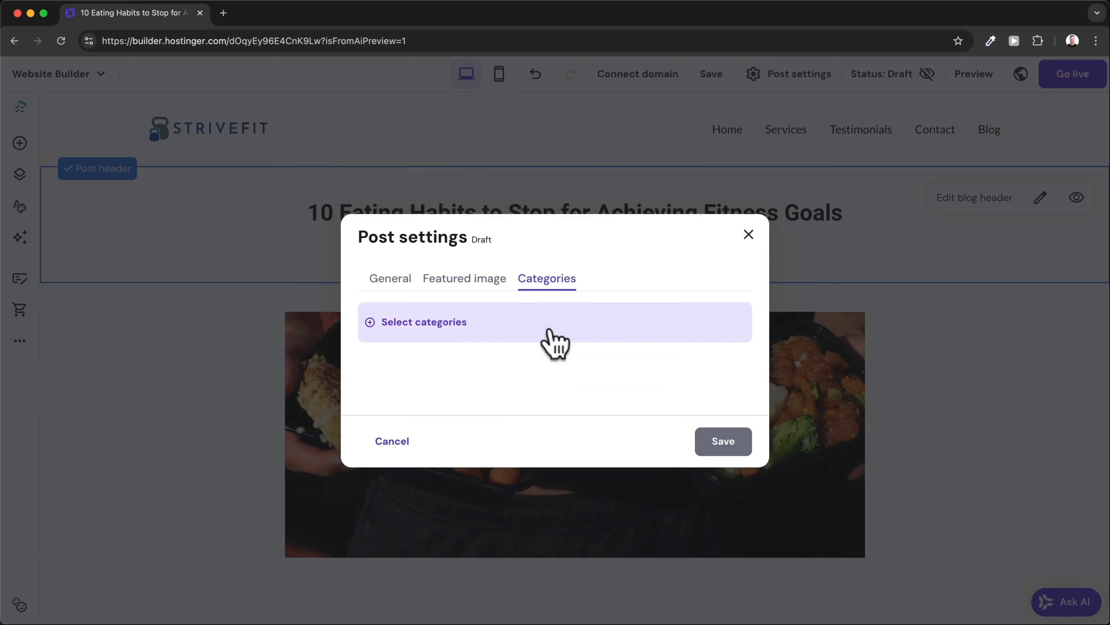
{"action": "left_click", "coordinate": [748, 234]}
Look through the article's food image and text, then switch the post status from Draft to Public.
{"action": "scroll", "coordinate": [747, 232], "scroll_direction": "down", "scroll_amount": 4}
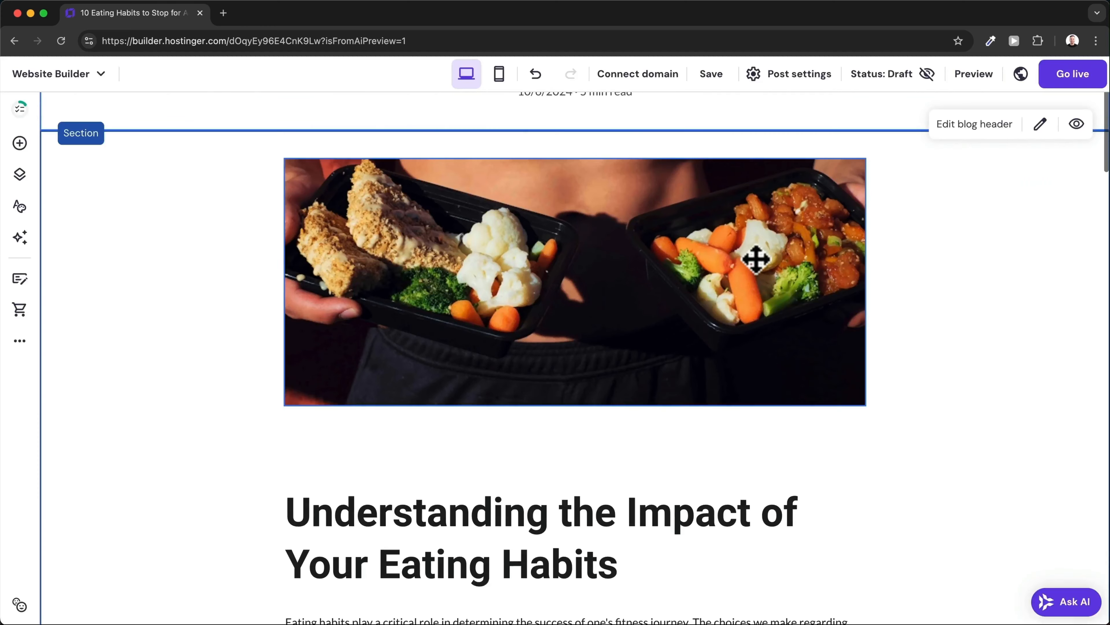
{"action": "left_click", "coordinate": [571, 261]}
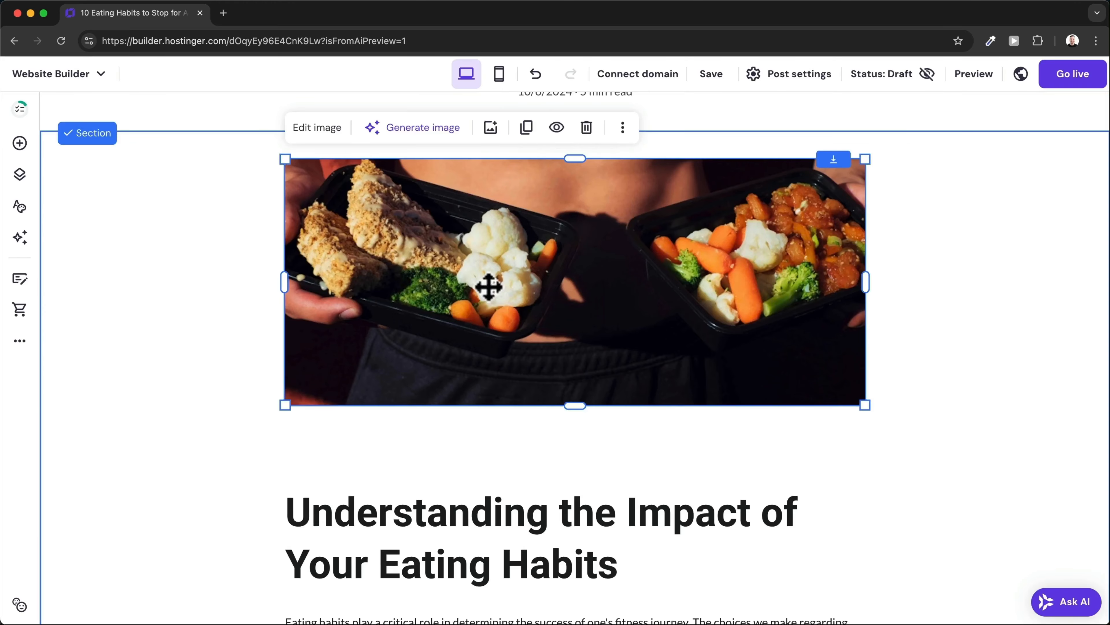
{"action": "scroll", "coordinate": [549, 296], "scroll_direction": "down", "scroll_amount": 7}
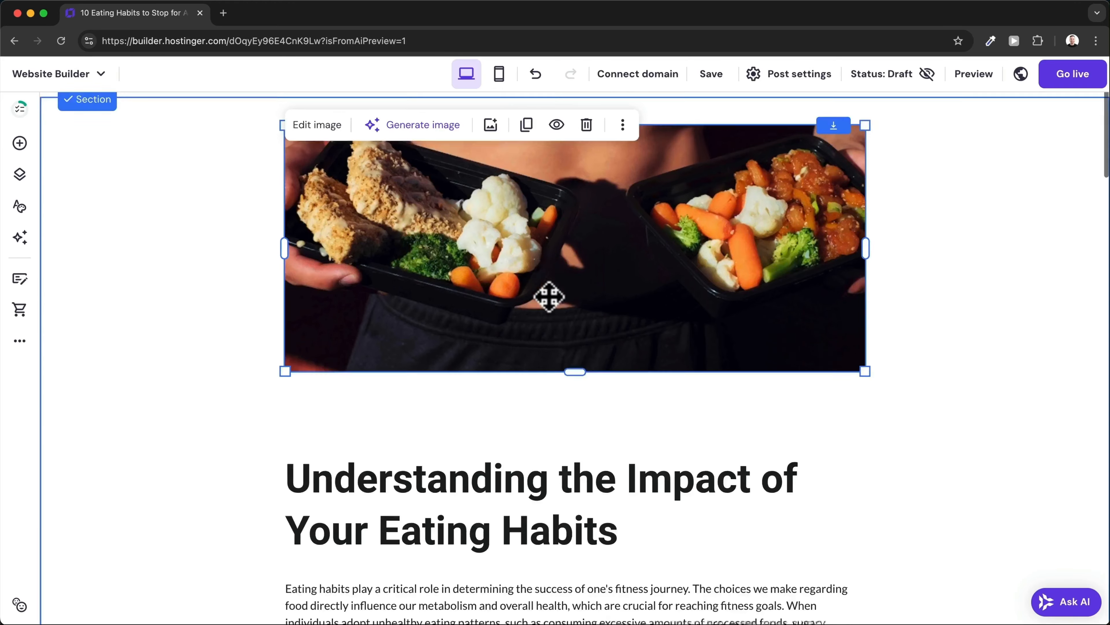
{"action": "left_click", "coordinate": [488, 250]}
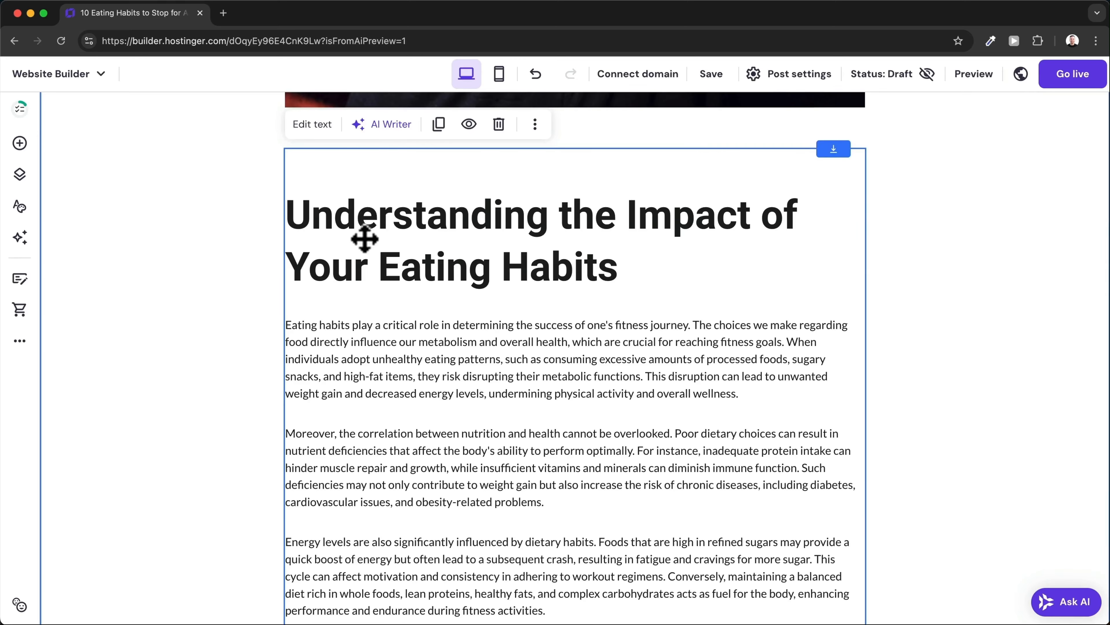
{"action": "scroll", "coordinate": [364, 241], "scroll_direction": "down", "scroll_amount": 1}
{"action": "left_click", "coordinate": [340, 217]}
{"action": "scroll", "coordinate": [367, 290], "scroll_direction": "down", "scroll_amount": 12}
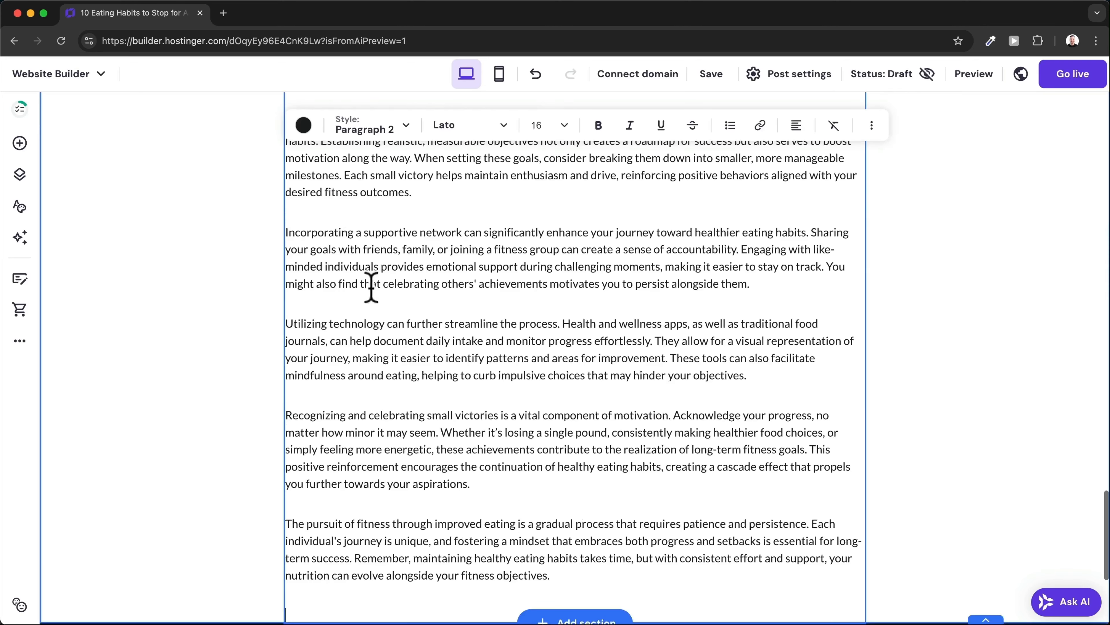
{"action": "left_click_drag", "start_coordinate": [340, 233], "coordinate": [525, 457]}
{"action": "scroll", "coordinate": [526, 456], "scroll_direction": "down", "scroll_amount": 6}
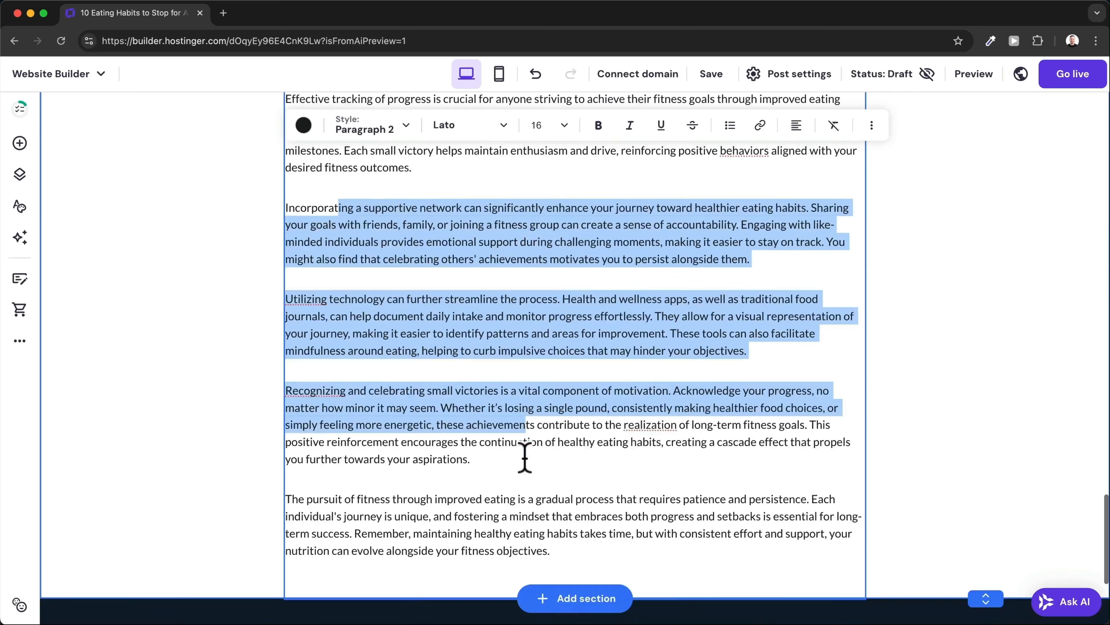
{"action": "scroll", "coordinate": [574, 183], "scroll_direction": "up", "scroll_amount": 6}
{"action": "scroll", "coordinate": [559, 313], "scroll_direction": "up", "scroll_amount": 10}
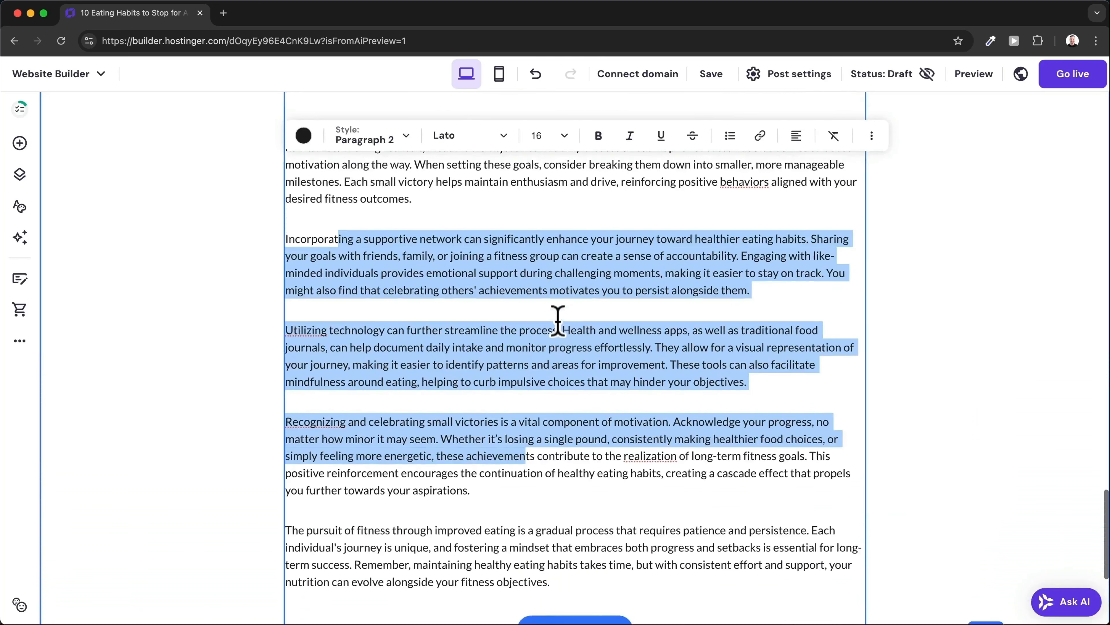
{"action": "scroll", "coordinate": [558, 322], "scroll_direction": "up", "scroll_amount": 15}
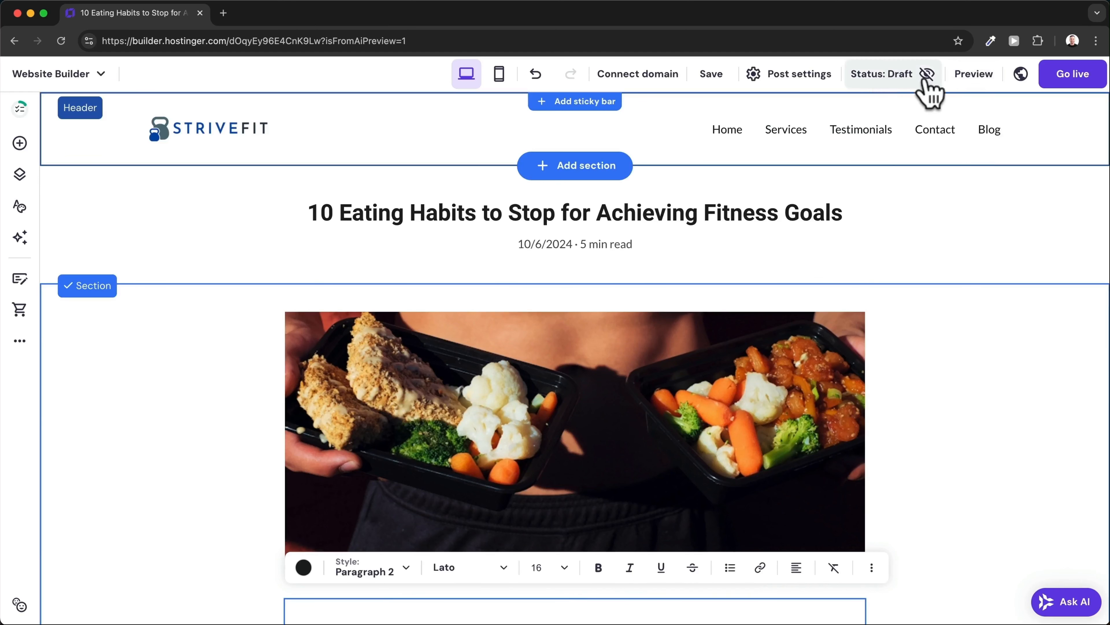
{"action": "left_click", "coordinate": [907, 83]}
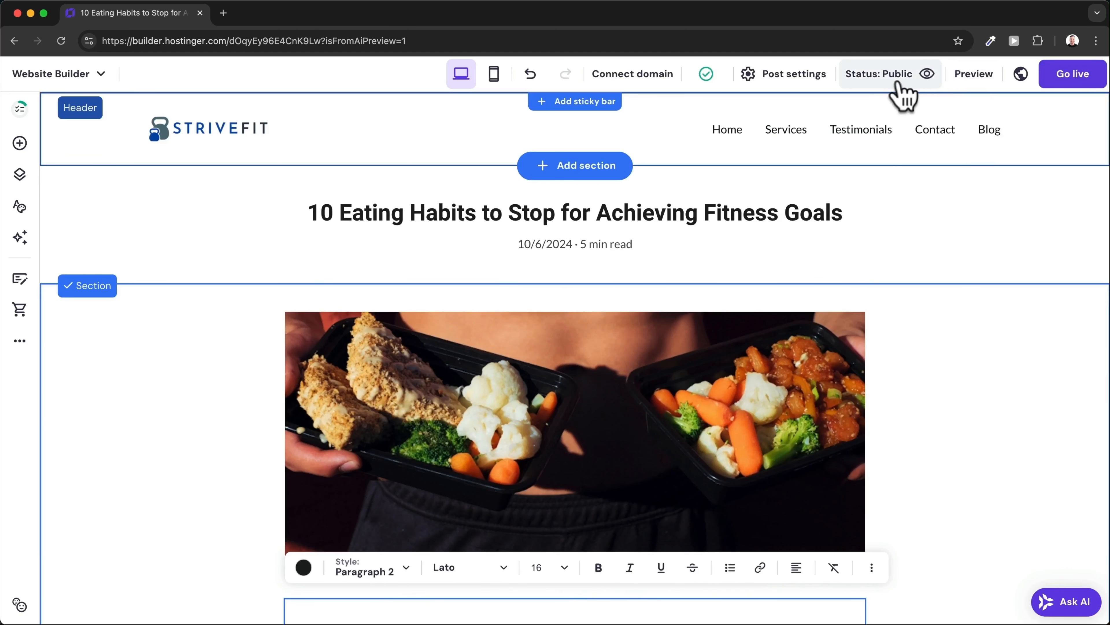
Open the Blog page and check that the 10 Eating Habits post is listed first.
{"action": "left_click", "coordinate": [990, 130]}
{"action": "scroll", "coordinate": [567, 261], "scroll_direction": "down", "scroll_amount": 5}
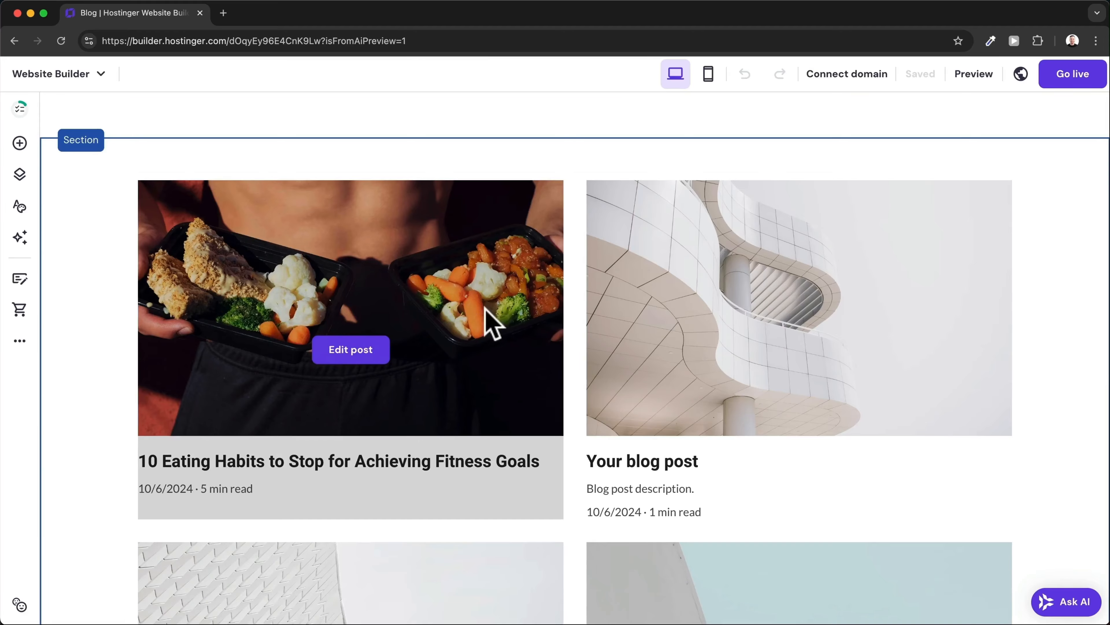
{"action": "scroll", "coordinate": [744, 284], "scroll_direction": "up", "scroll_amount": 5}
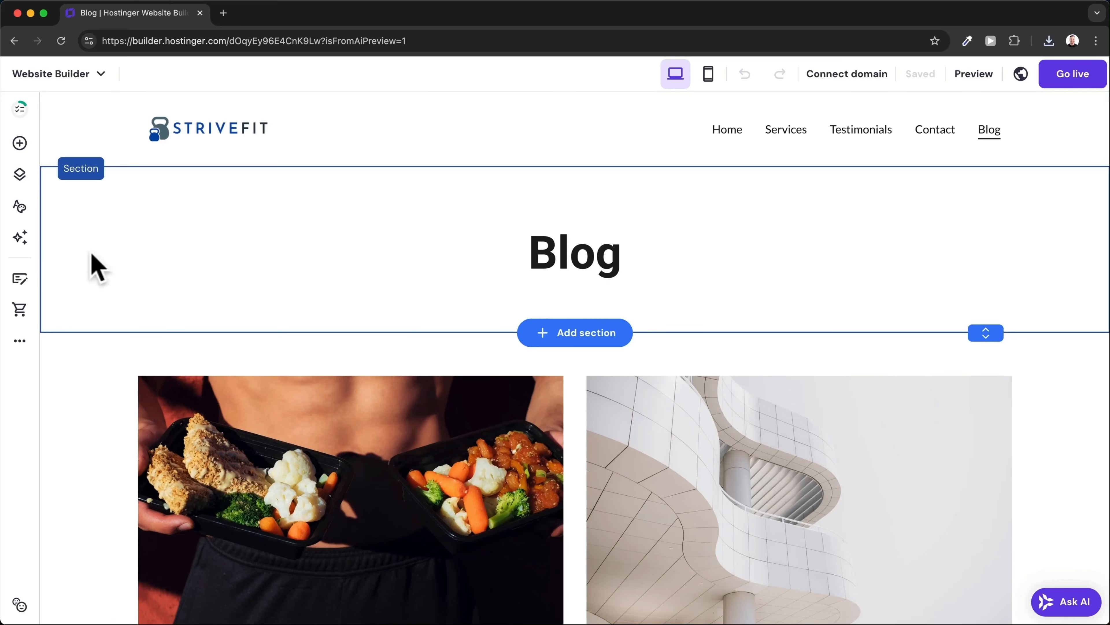
Add an online store with an 8-product sample Store page and open the setup checklist (0/4).
{"action": "left_click", "coordinate": [19, 309]}
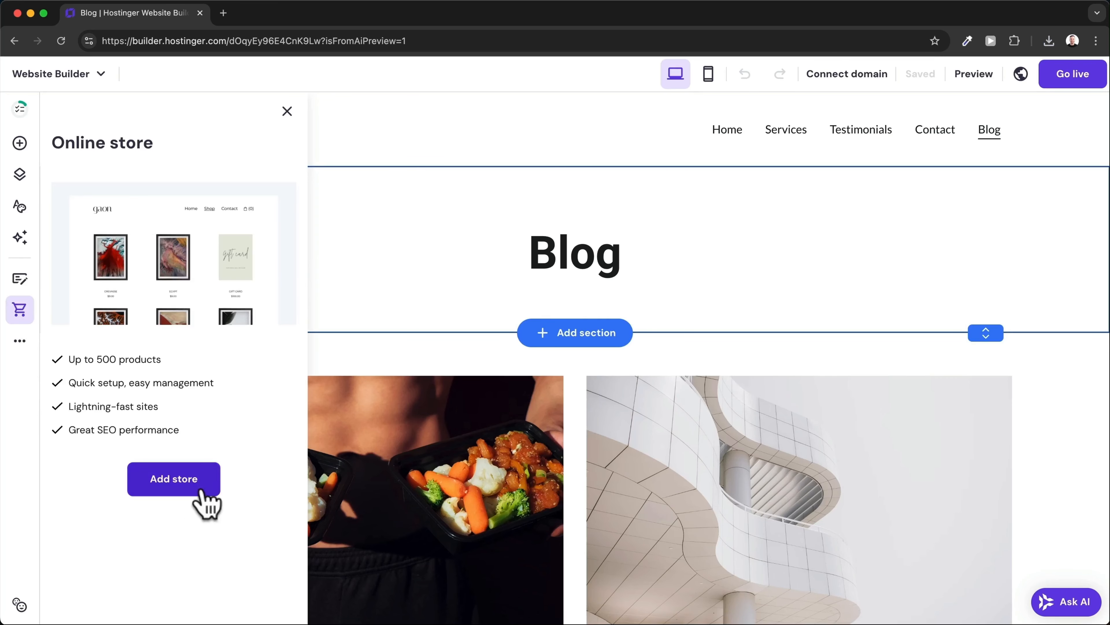
{"action": "left_click", "coordinate": [180, 487]}
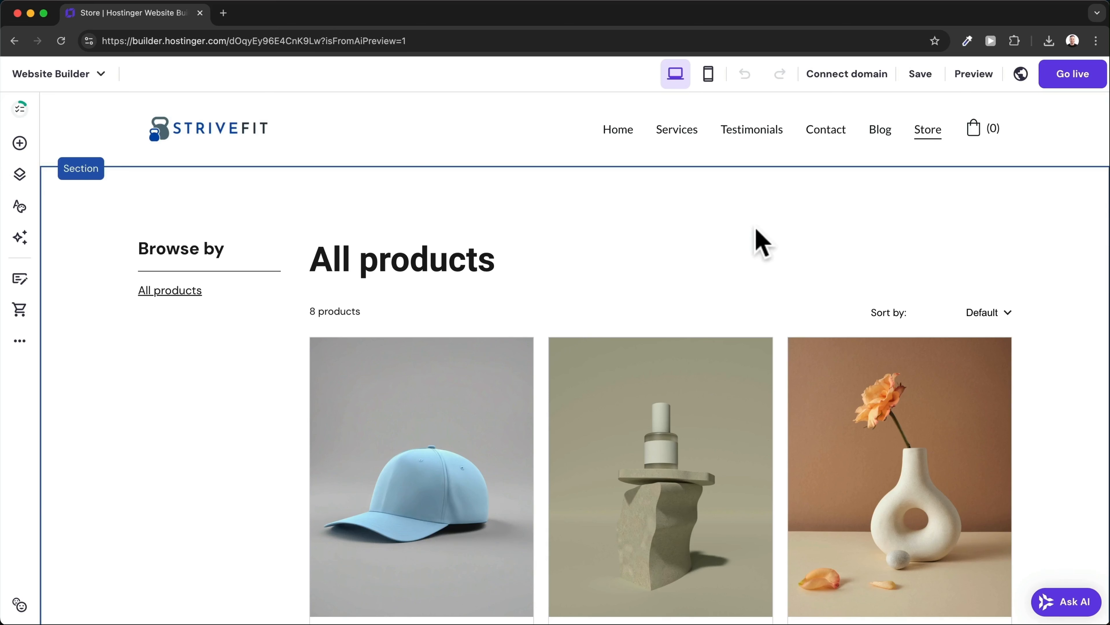
{"action": "scroll", "coordinate": [756, 237], "scroll_direction": "down", "scroll_amount": 1}
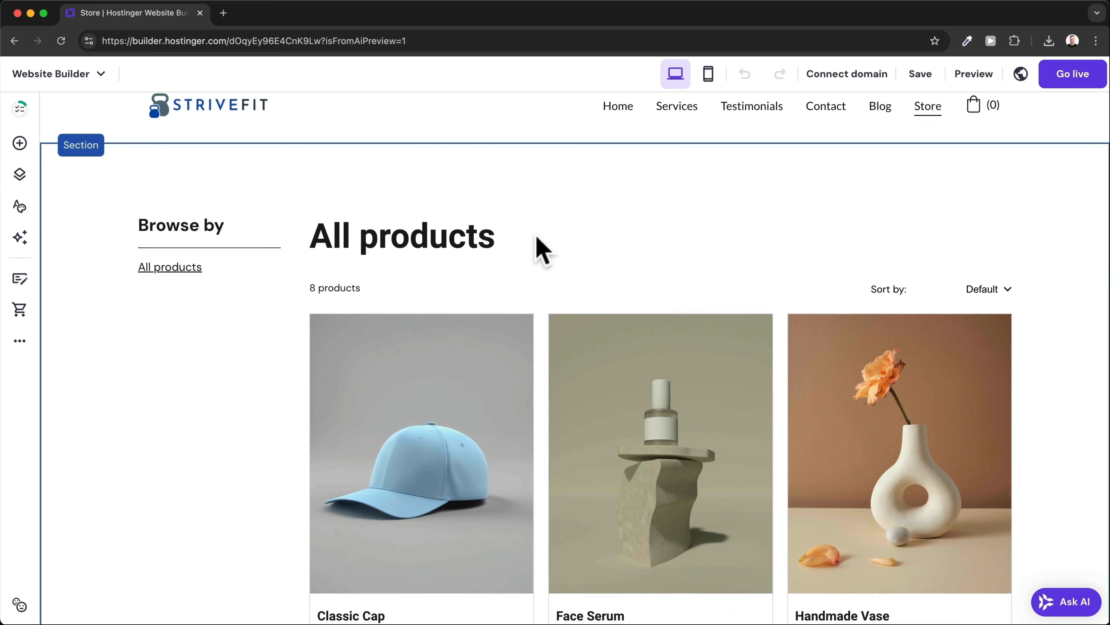
{"action": "scroll", "coordinate": [542, 252], "scroll_direction": "down", "scroll_amount": 2}
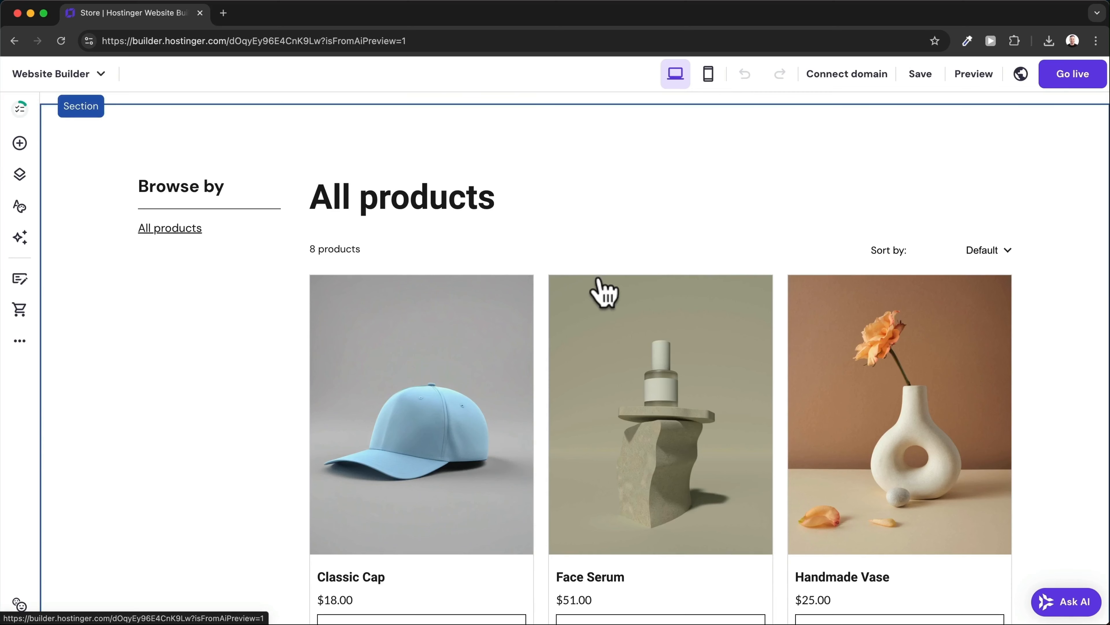
{"action": "left_click", "coordinate": [21, 311]}
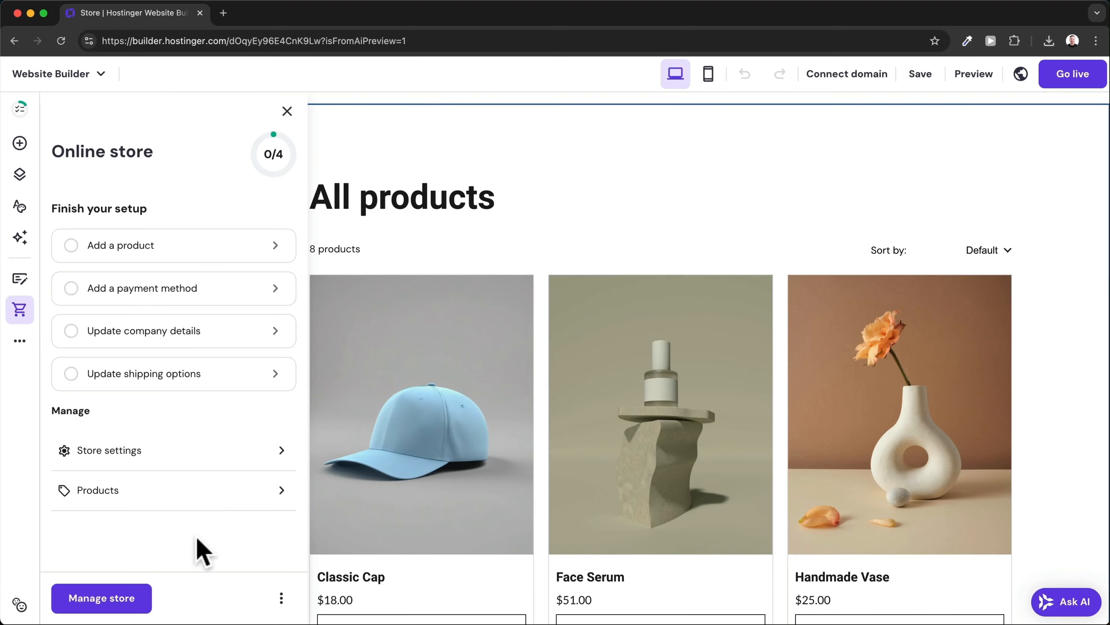
Confirm the store for United States with USD ($) currency, then start adding a product.
{"action": "left_click", "coordinate": [121, 600]}
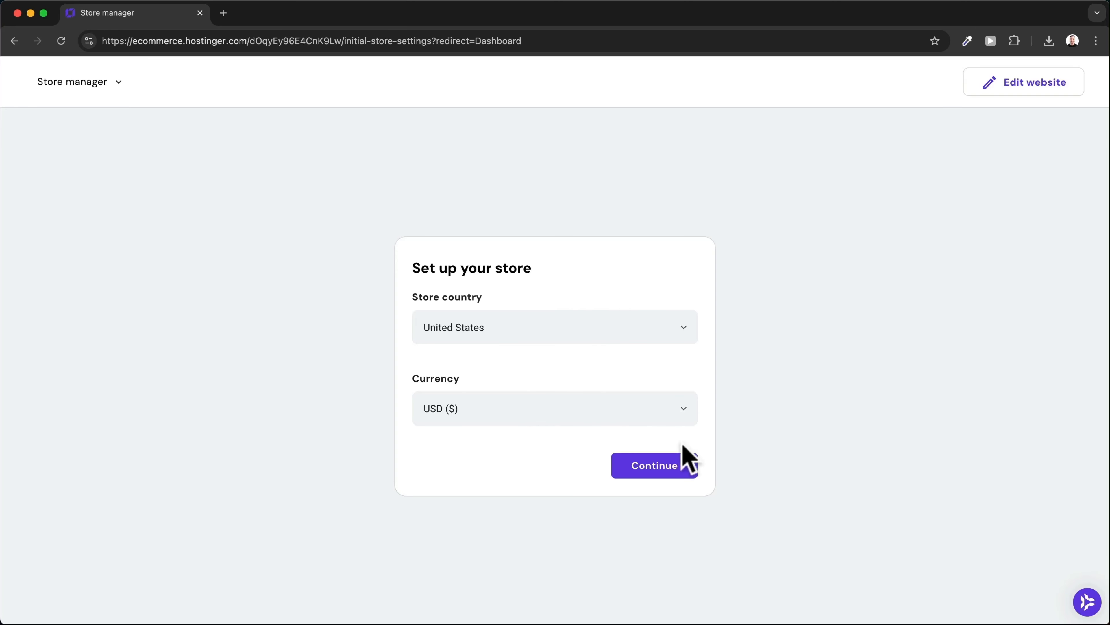
{"action": "left_click", "coordinate": [652, 477]}
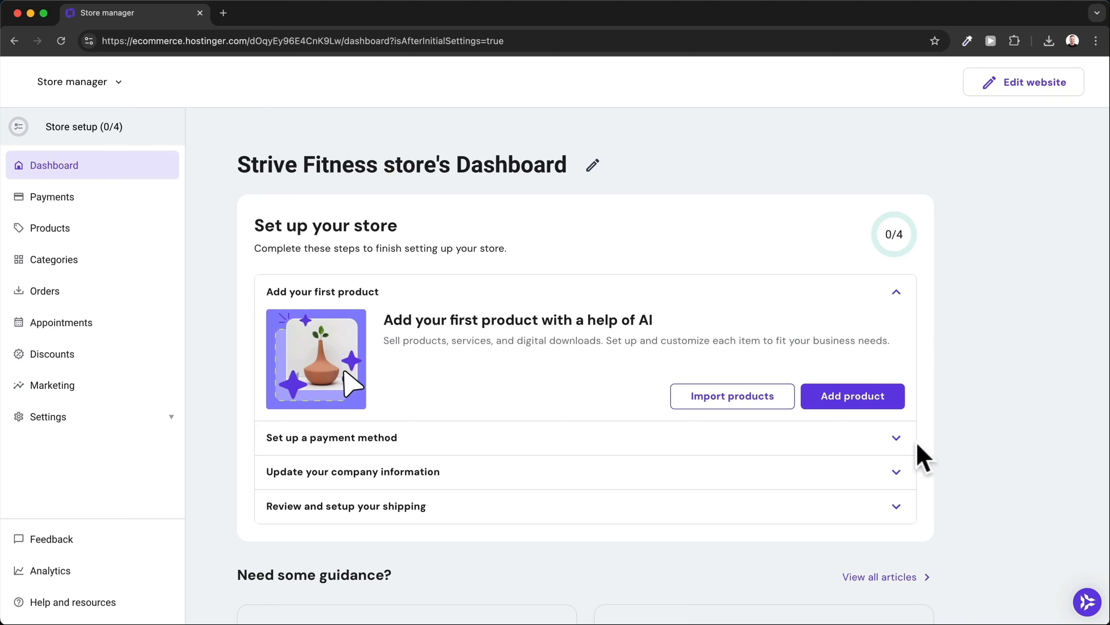
{"action": "left_click", "coordinate": [857, 401]}
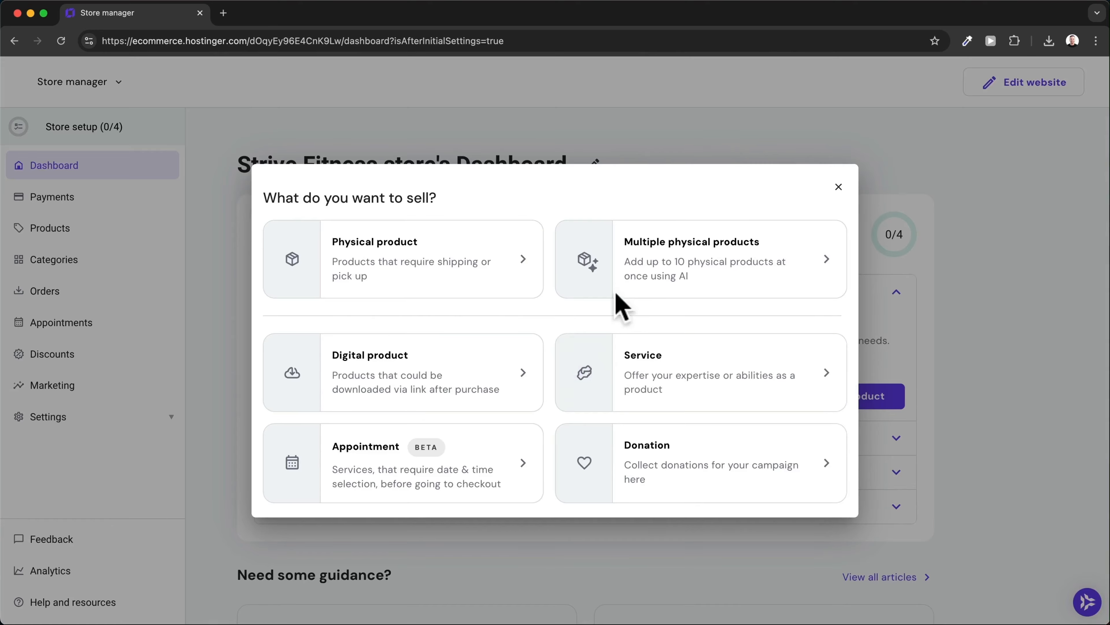
Create a physical product from the kettlebell photo and let AI write its details.
{"action": "left_click", "coordinate": [447, 268]}
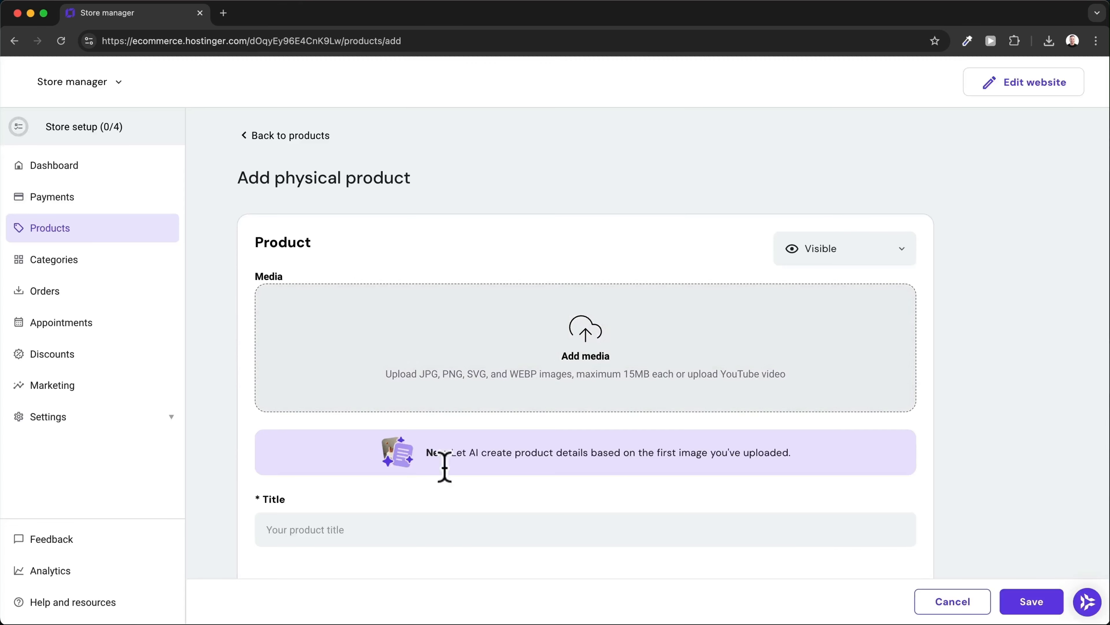
{"action": "left_click_drag", "start_coordinate": [397, 604], "coordinate": [572, 385]}
{"action": "scroll", "coordinate": [507, 323], "scroll_direction": "down", "scroll_amount": 2}
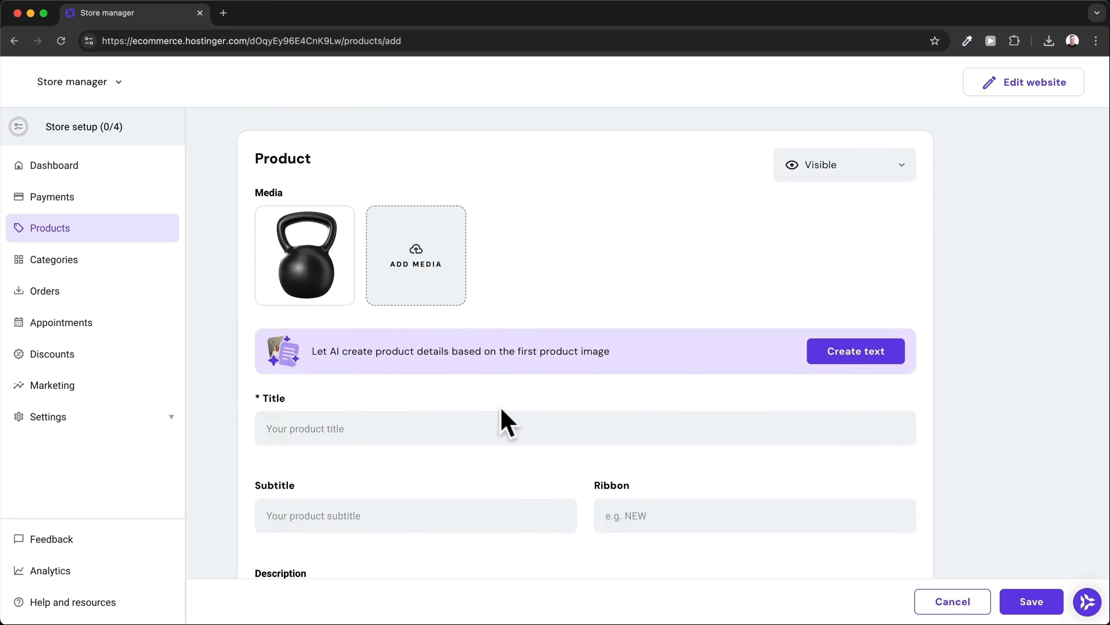
{"action": "scroll", "coordinate": [507, 424], "scroll_direction": "up", "scroll_amount": 1}
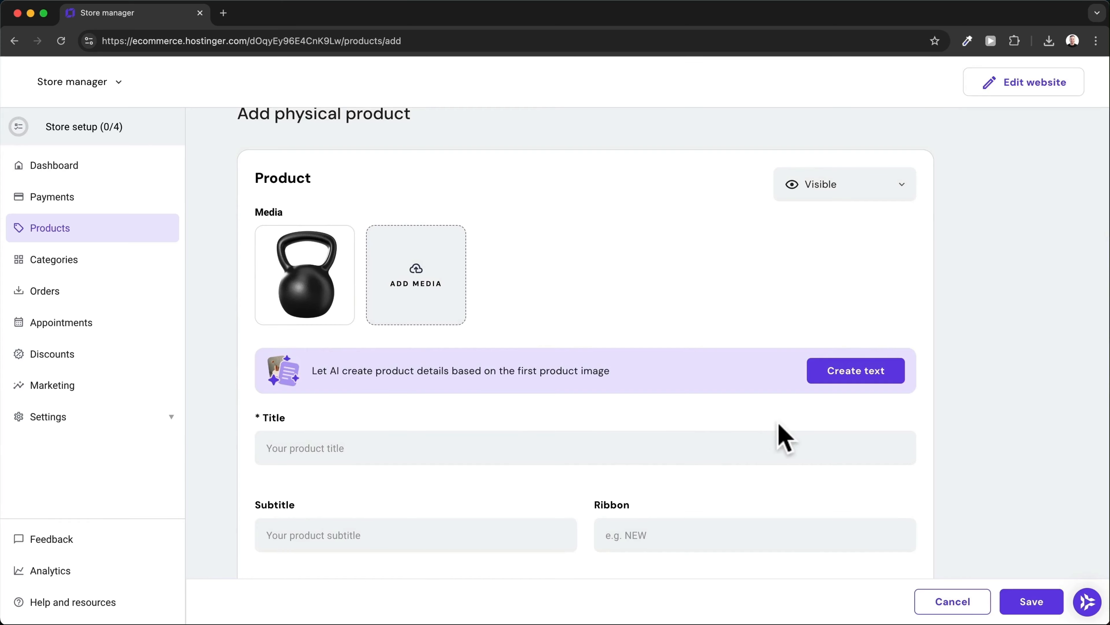
{"action": "left_click", "coordinate": [859, 381]}
Change the product price from 30 to $50 and set a $40 discount price.
{"action": "scroll", "coordinate": [595, 478], "scroll_direction": "down", "scroll_amount": 4}
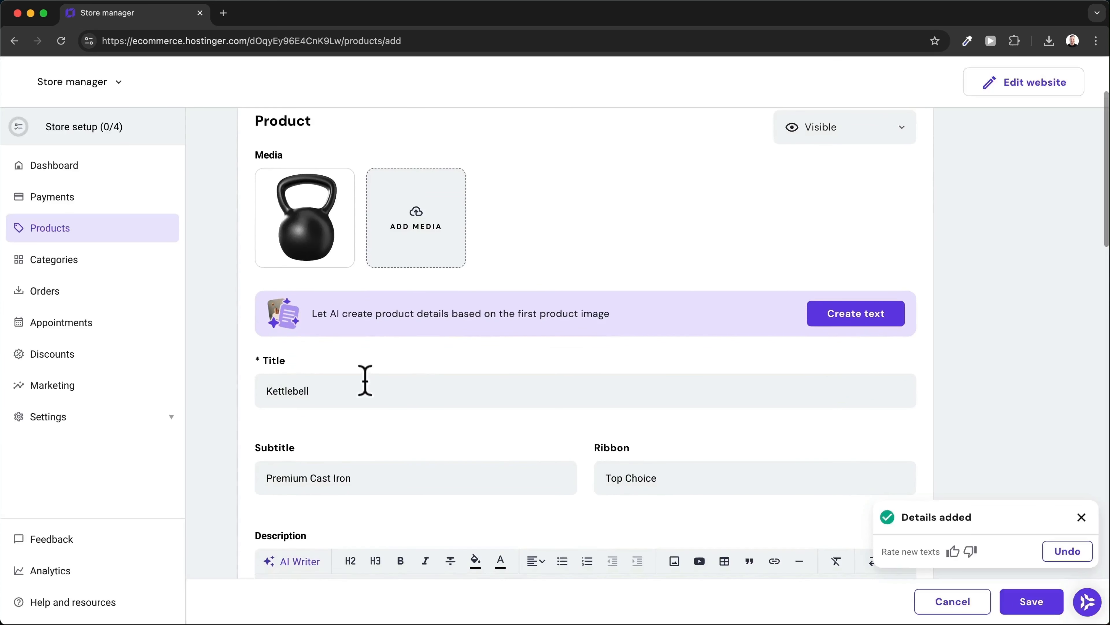
{"action": "scroll", "coordinate": [364, 380], "scroll_direction": "down", "scroll_amount": 4}
{"action": "scroll", "coordinate": [353, 363], "scroll_direction": "down", "scroll_amount": 4}
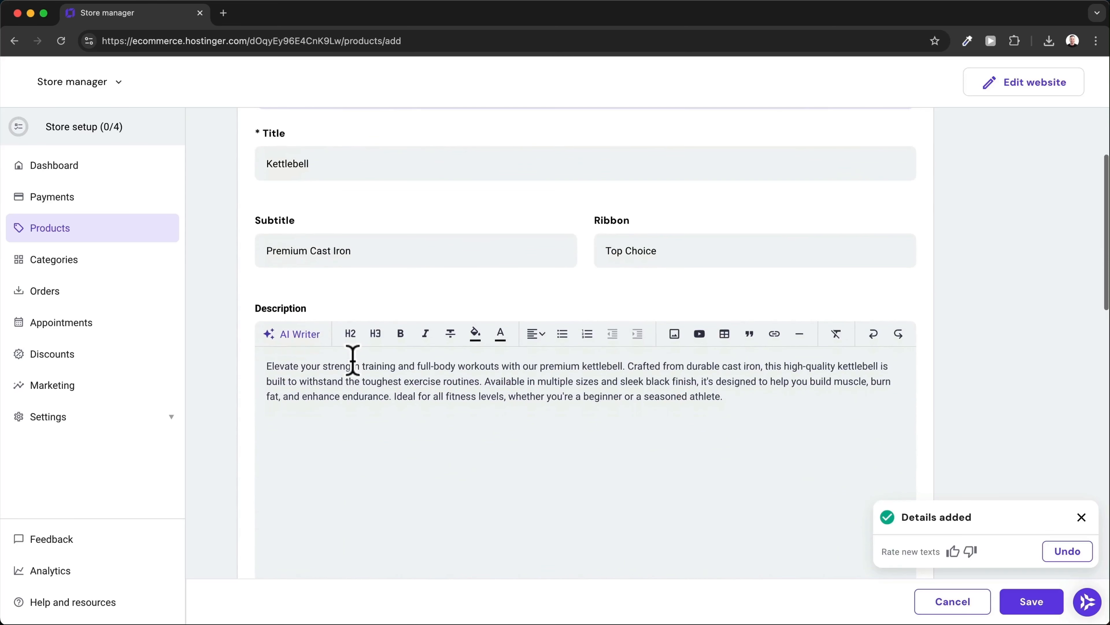
{"action": "scroll", "coordinate": [353, 363], "scroll_direction": "down", "scroll_amount": 15}
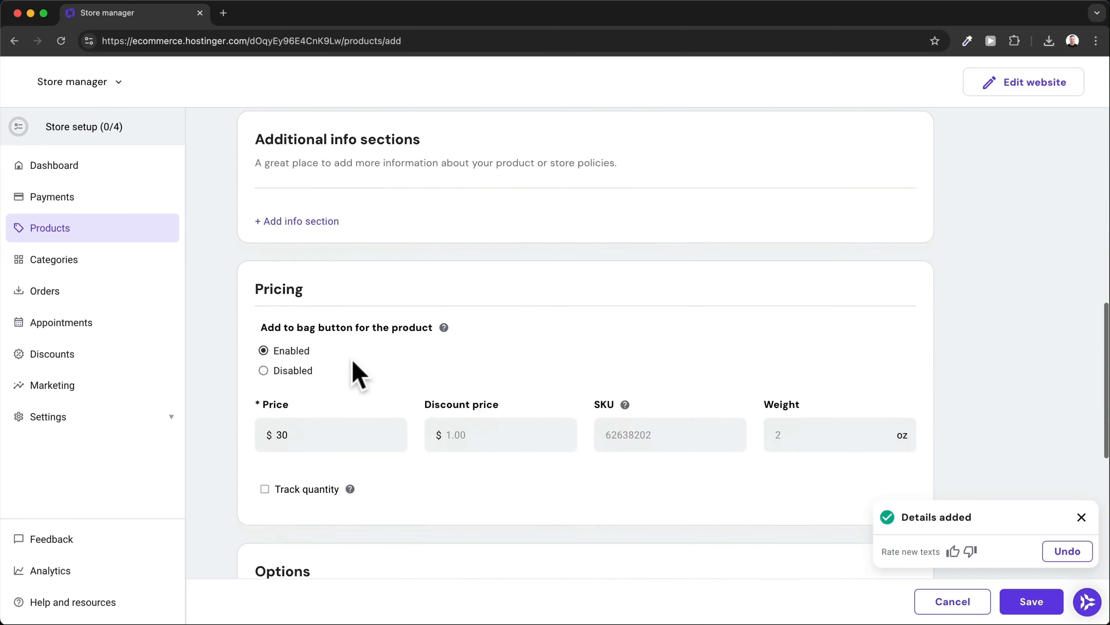
{"action": "scroll", "coordinate": [353, 361], "scroll_direction": "down", "scroll_amount": 1}
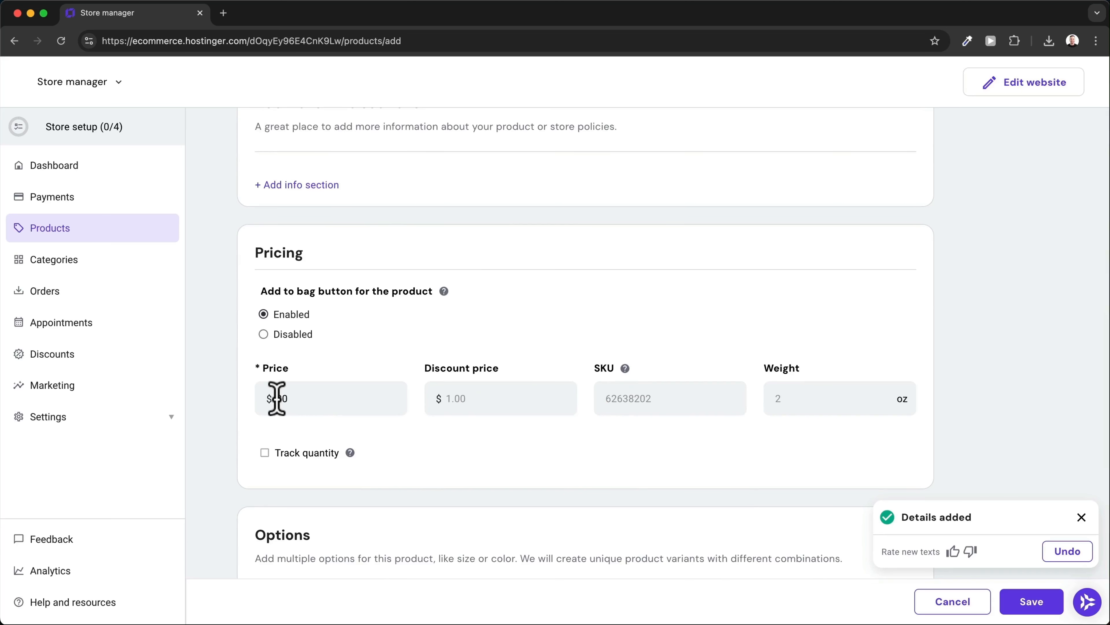
{"action": "left_click_drag", "start_coordinate": [276, 398], "coordinate": [295, 398]}
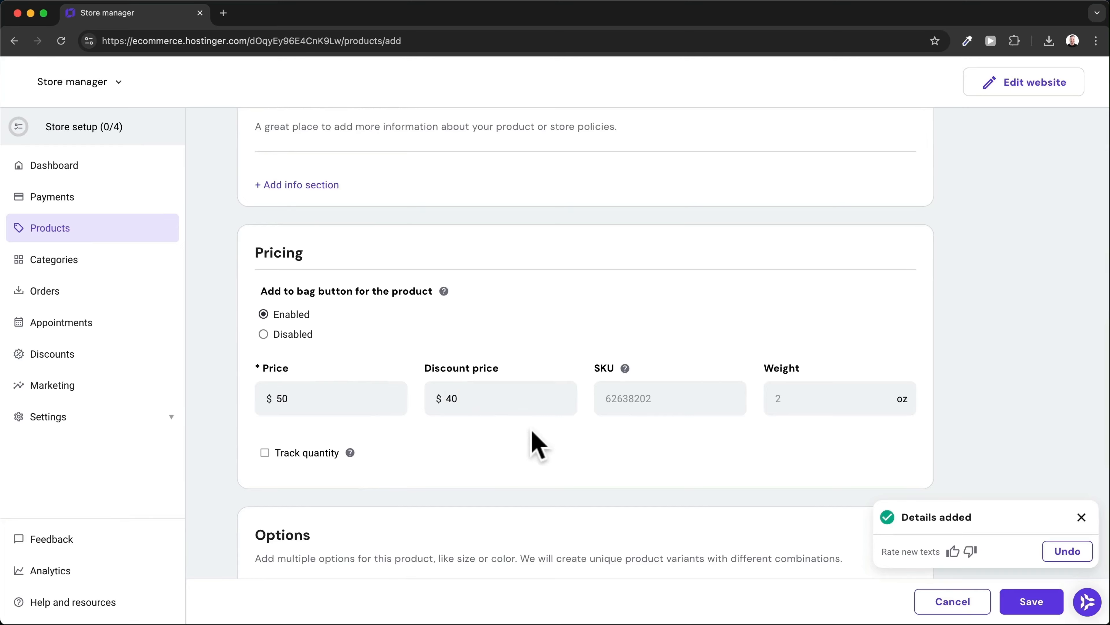
{"action": "scroll", "coordinate": [537, 444], "scroll_direction": "down", "scroll_amount": 6}
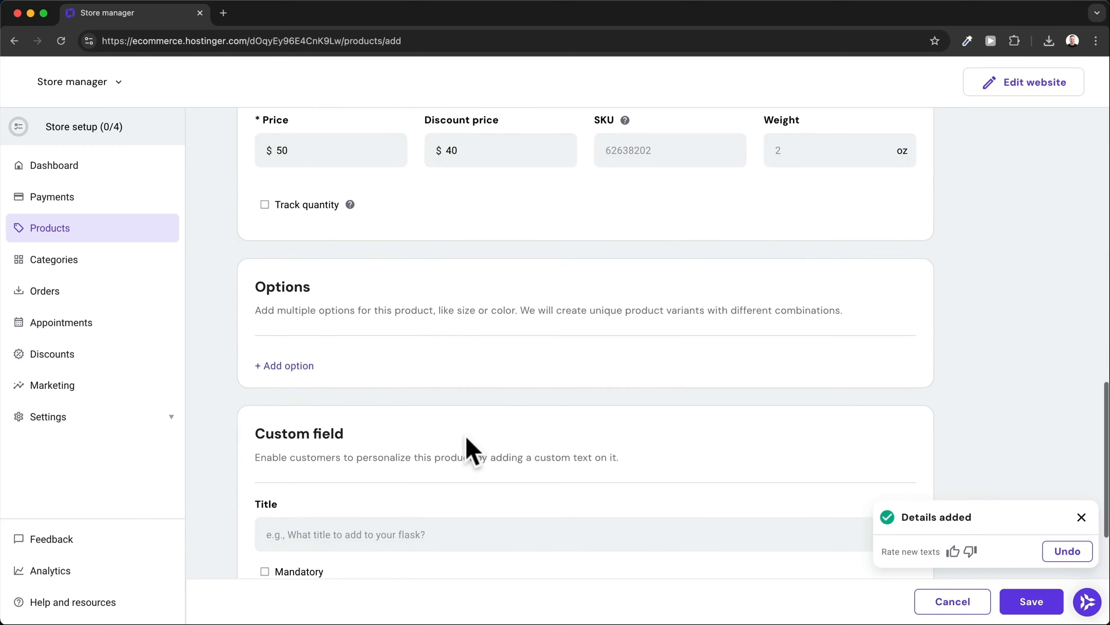
{"action": "scroll", "coordinate": [470, 448], "scroll_direction": "down", "scroll_amount": 7}
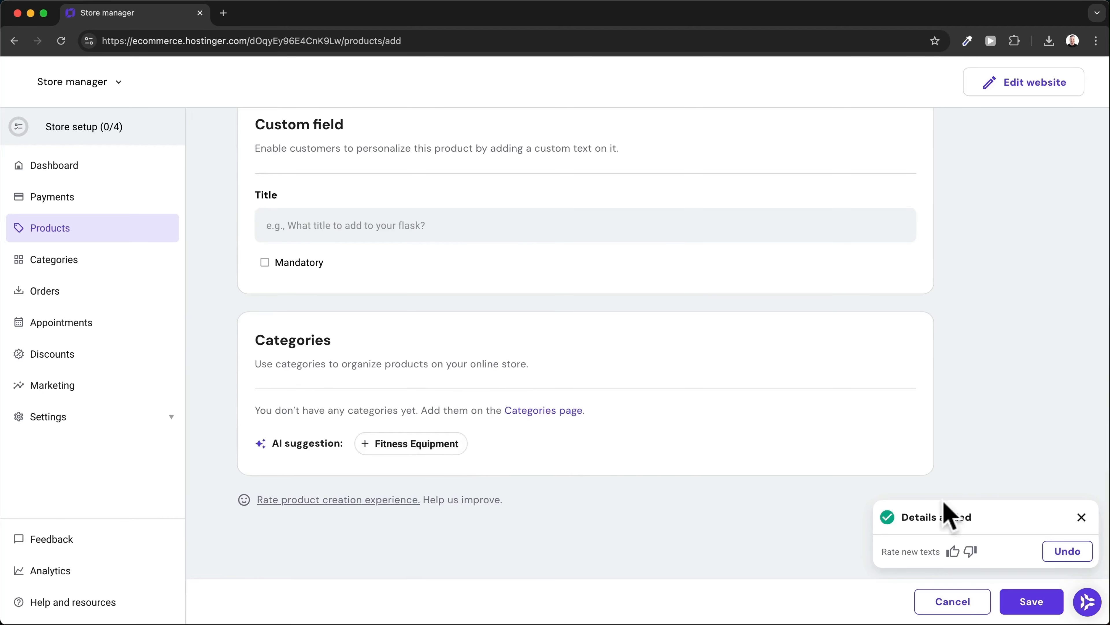
Save the Kettlebell product and return to the store setup dashboard.
{"action": "left_click", "coordinate": [1007, 599]}
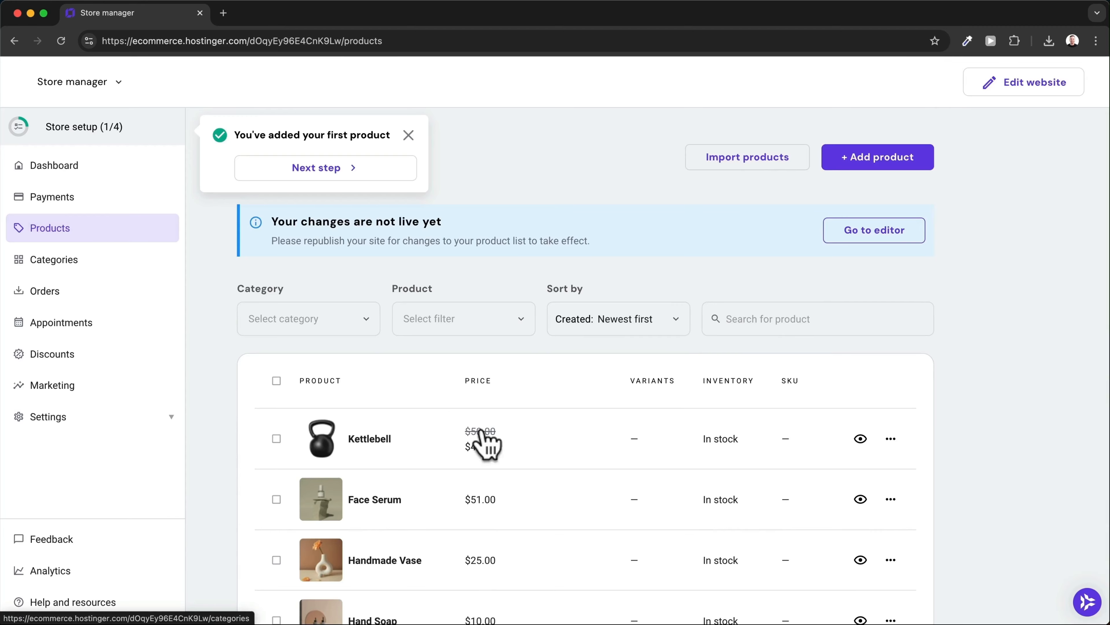
{"action": "scroll", "coordinate": [508, 454], "scroll_direction": "down", "scroll_amount": 3}
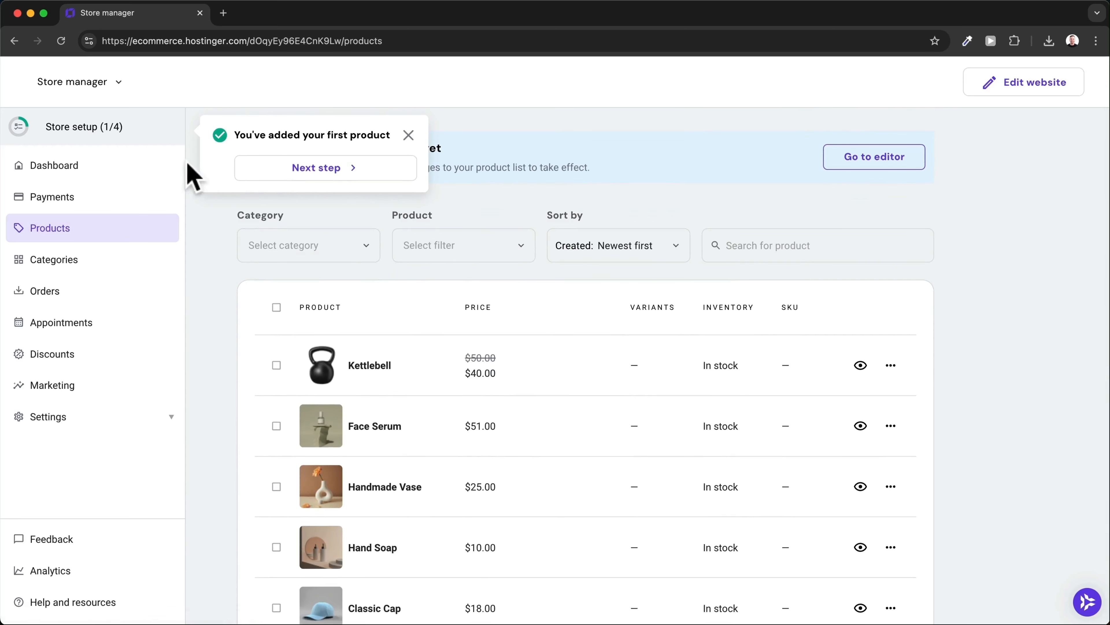
{"action": "left_click", "coordinate": [107, 165]}
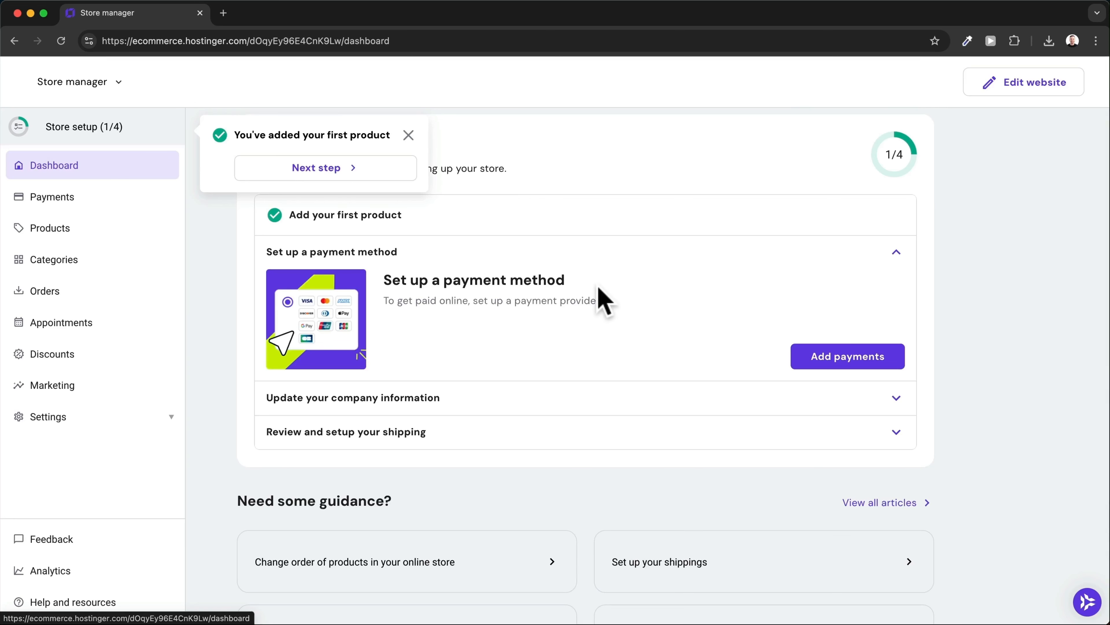
Review the payment options: dLocal Go, PayPal, Stripe and Manual payments.
{"action": "left_click", "coordinate": [818, 363]}
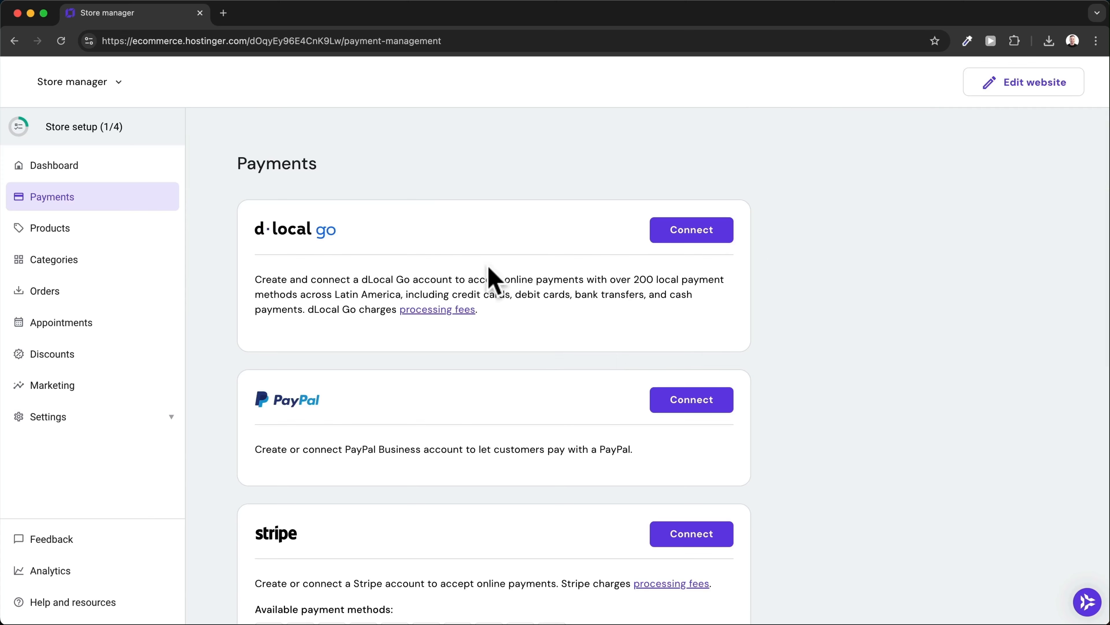
{"action": "scroll", "coordinate": [493, 280], "scroll_direction": "down", "scroll_amount": 5}
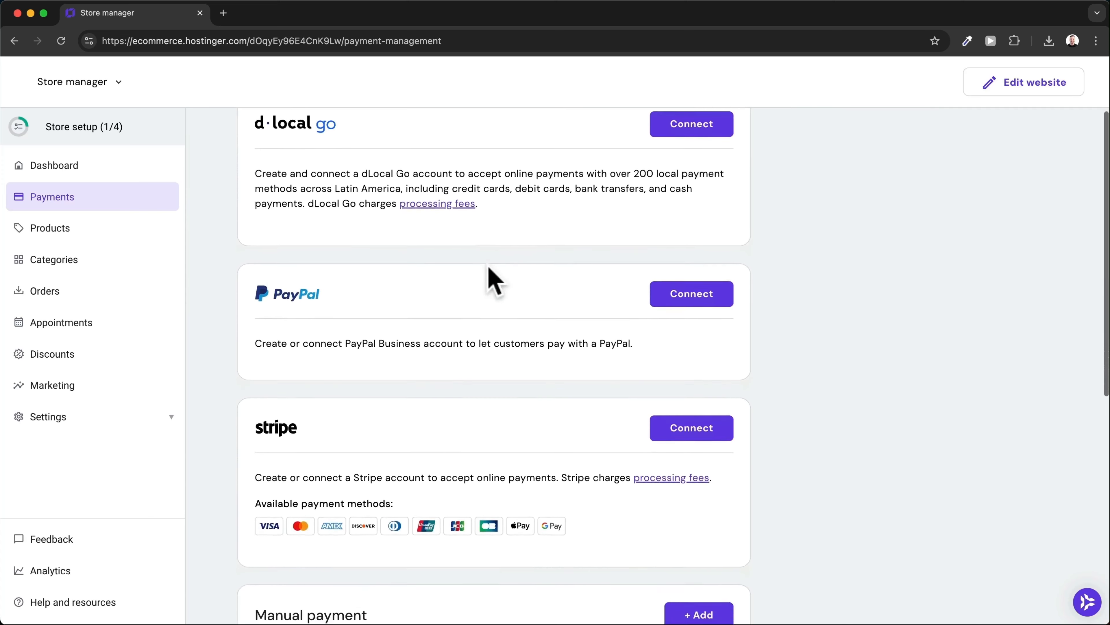
{"action": "scroll", "coordinate": [494, 280], "scroll_direction": "down", "scroll_amount": 2}
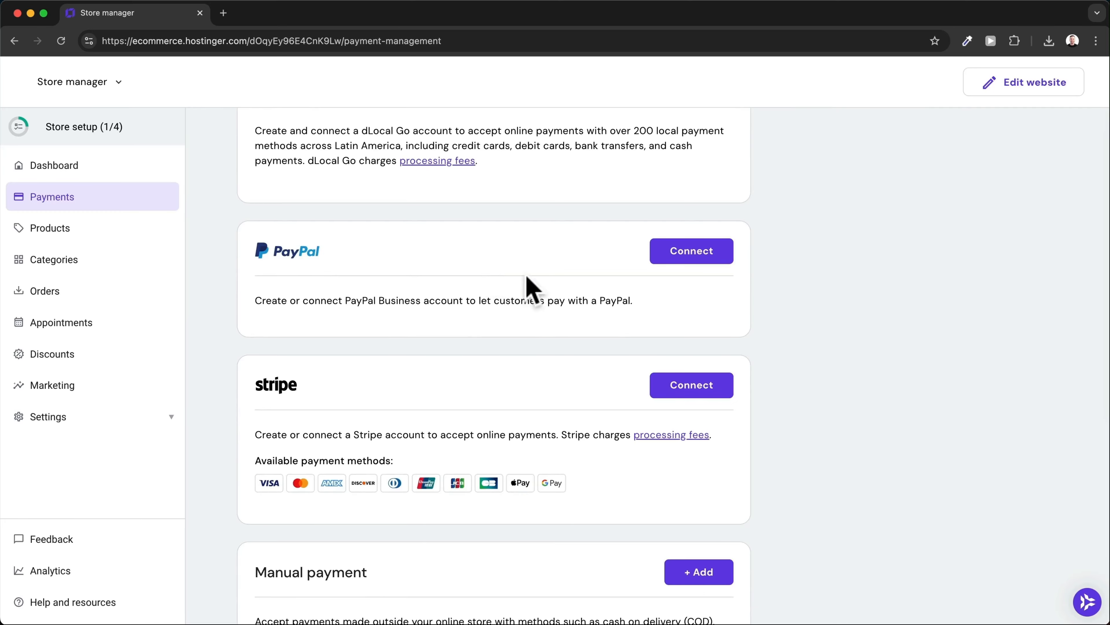
{"action": "scroll", "coordinate": [695, 261], "scroll_direction": "down", "scroll_amount": 1}
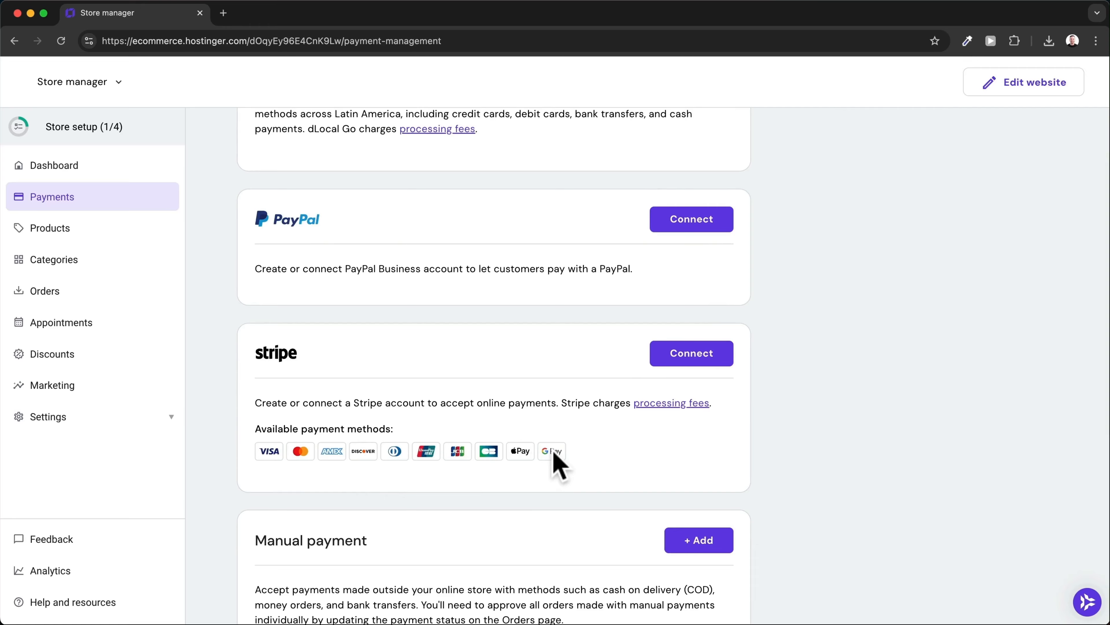
{"action": "scroll", "coordinate": [555, 455], "scroll_direction": "up", "scroll_amount": 2}
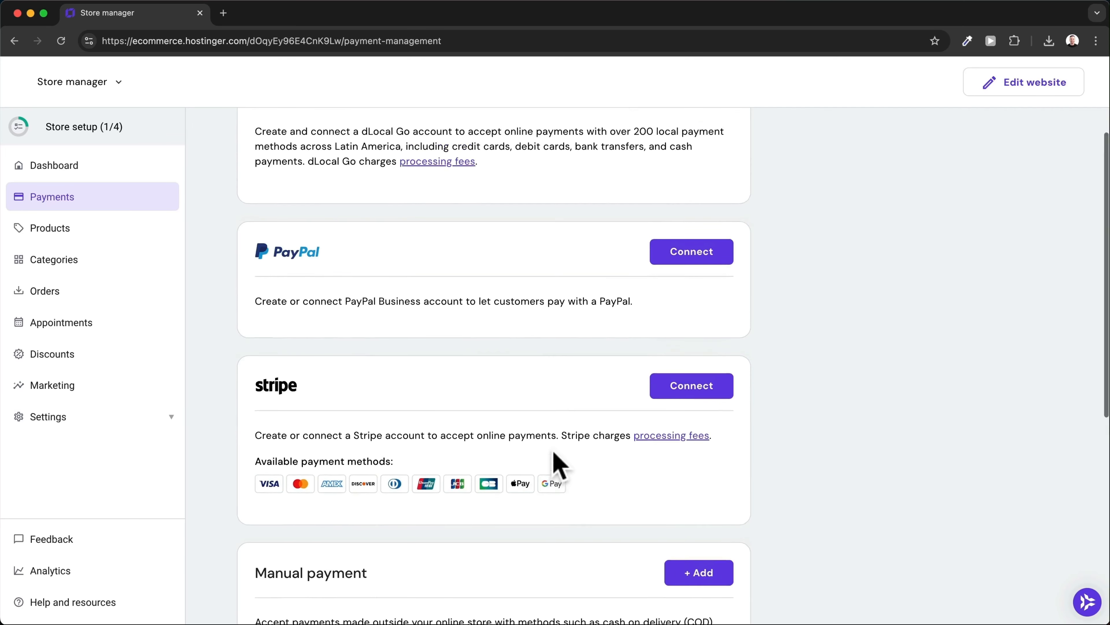
{"action": "scroll", "coordinate": [508, 413], "scroll_direction": "down", "scroll_amount": 5}
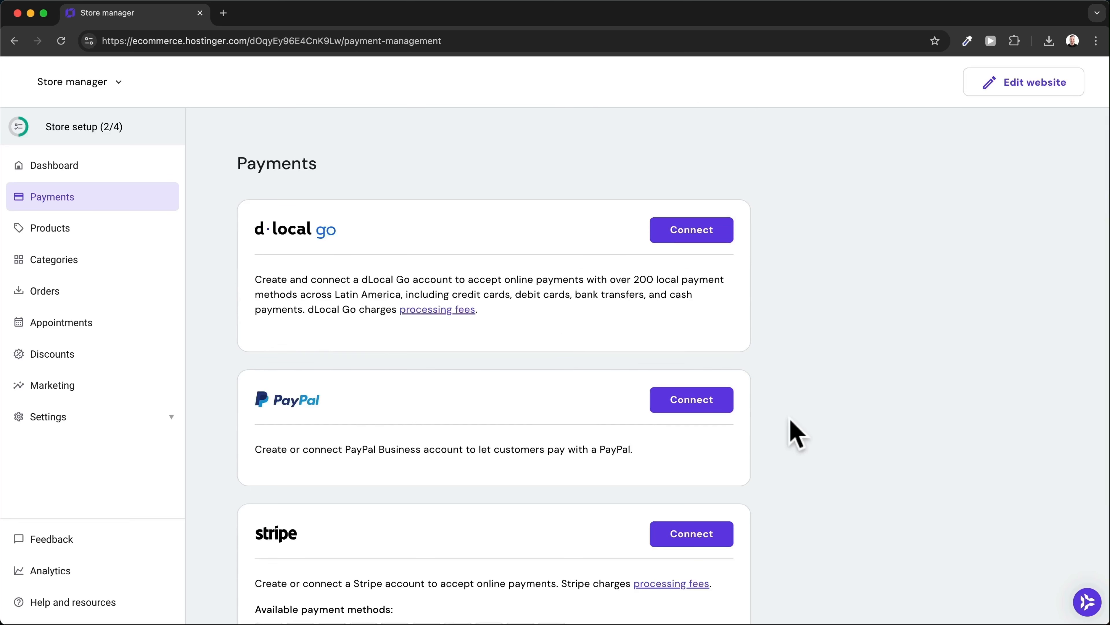
Save company information as Strive Fitness LLC with the STRIVEFIT logo.
{"action": "left_click", "coordinate": [123, 170]}
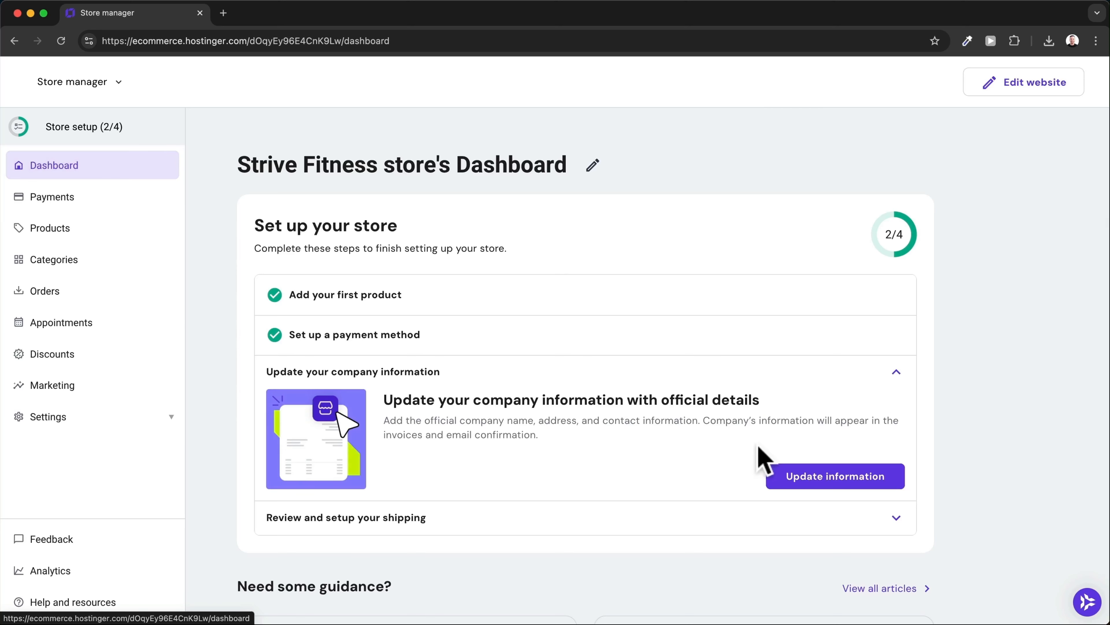
{"action": "left_click", "coordinate": [780, 479]}
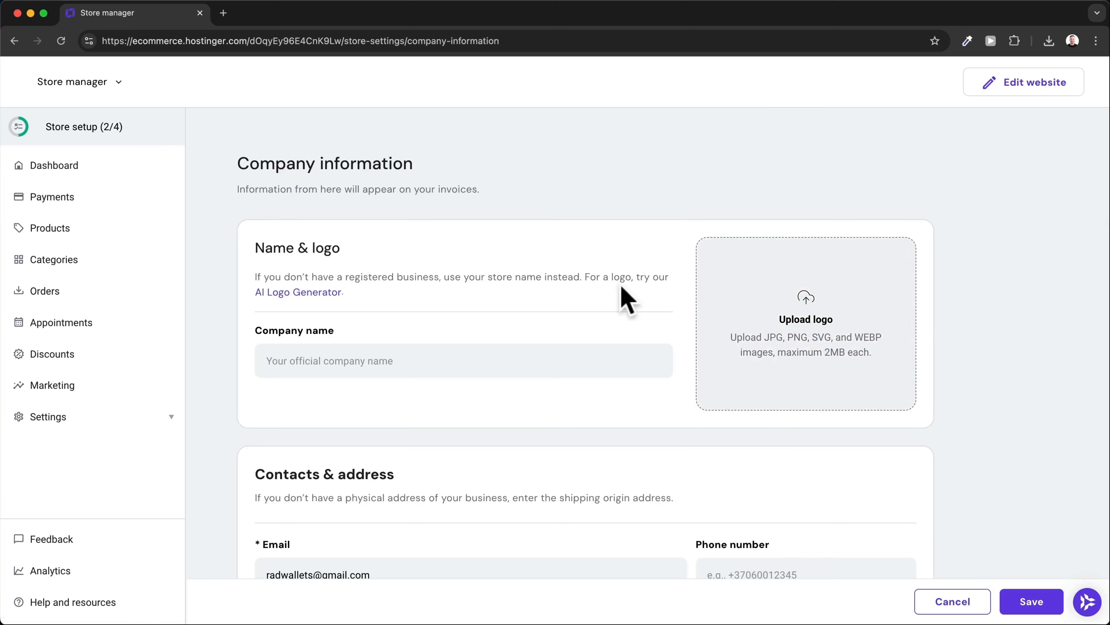
{"action": "scroll", "coordinate": [495, 263], "scroll_direction": "down", "scroll_amount": 2}
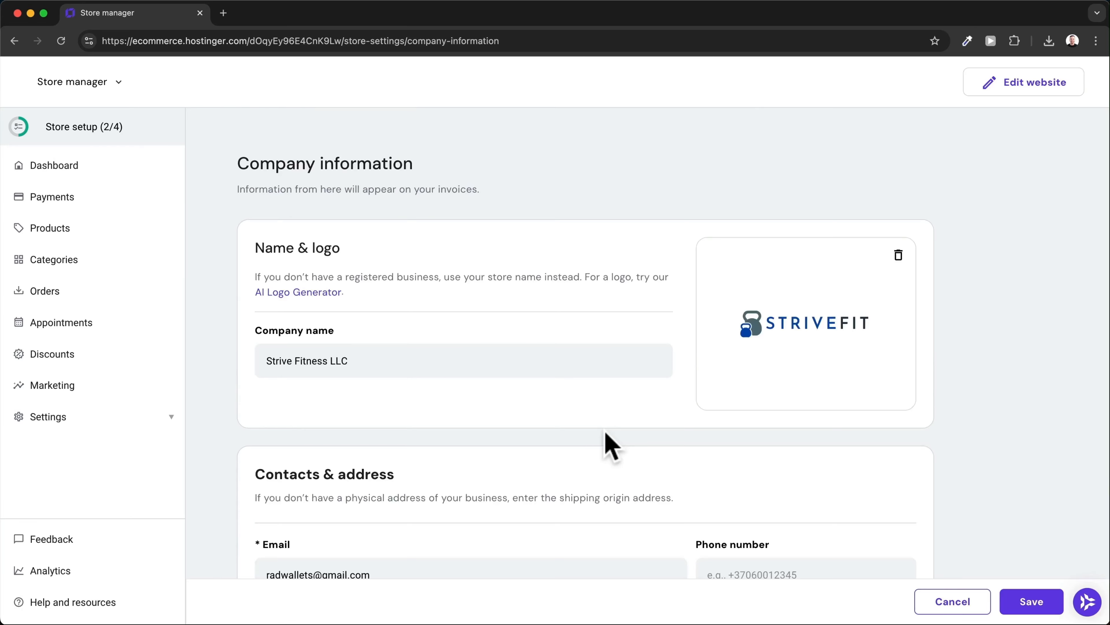
{"action": "left_click", "coordinate": [1020, 603]}
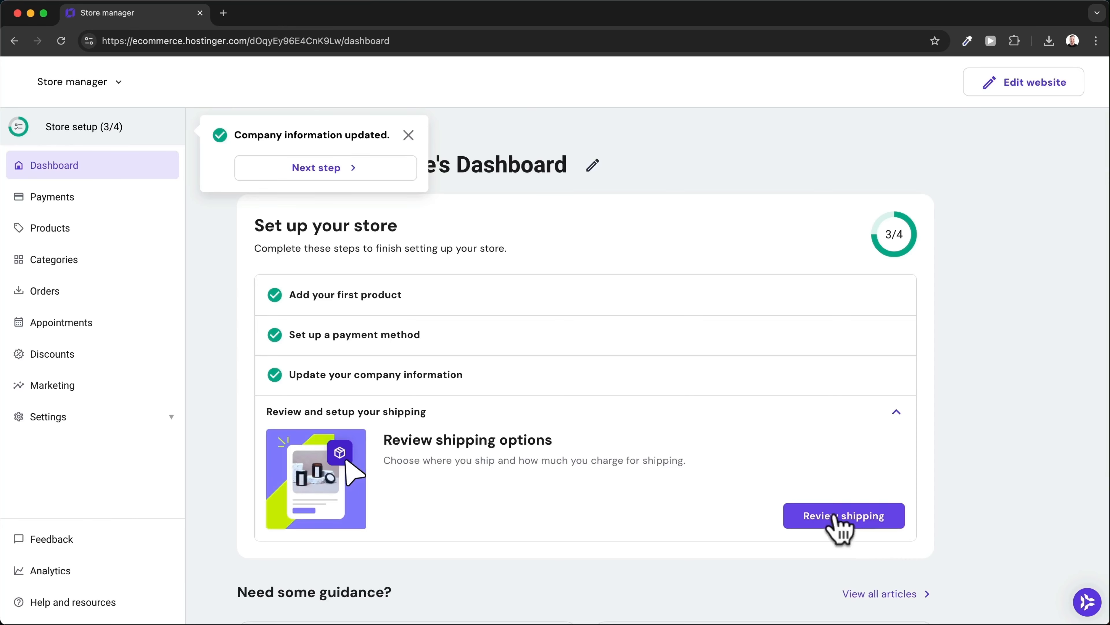
Add a new shipping zone and enter United States as its name.
{"action": "left_click", "coordinate": [836, 524]}
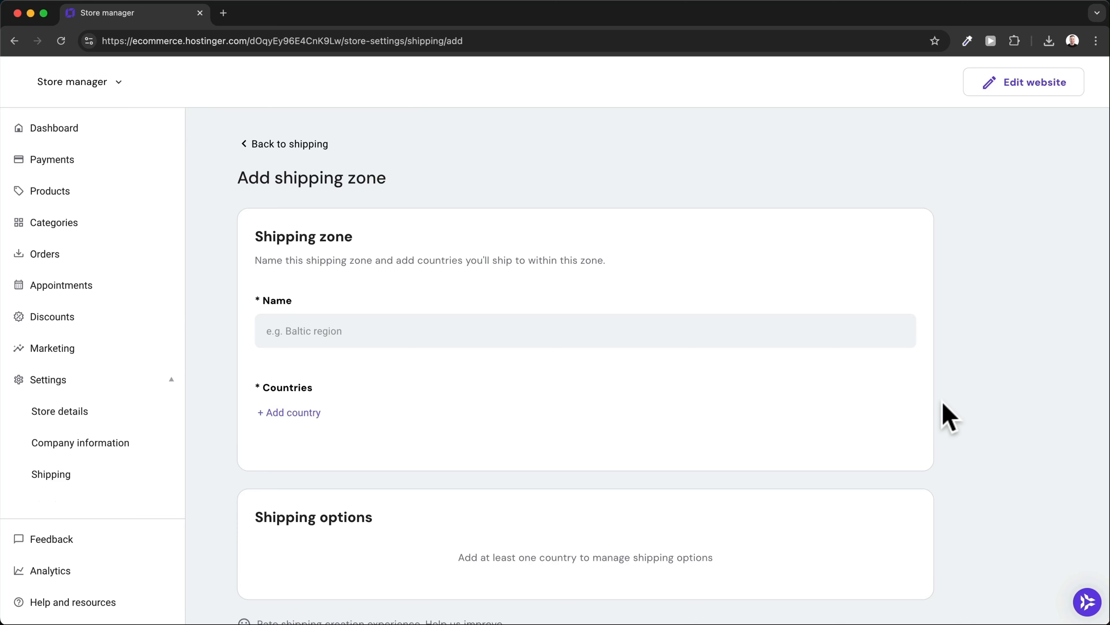
{"action": "left_click", "coordinate": [377, 330]}
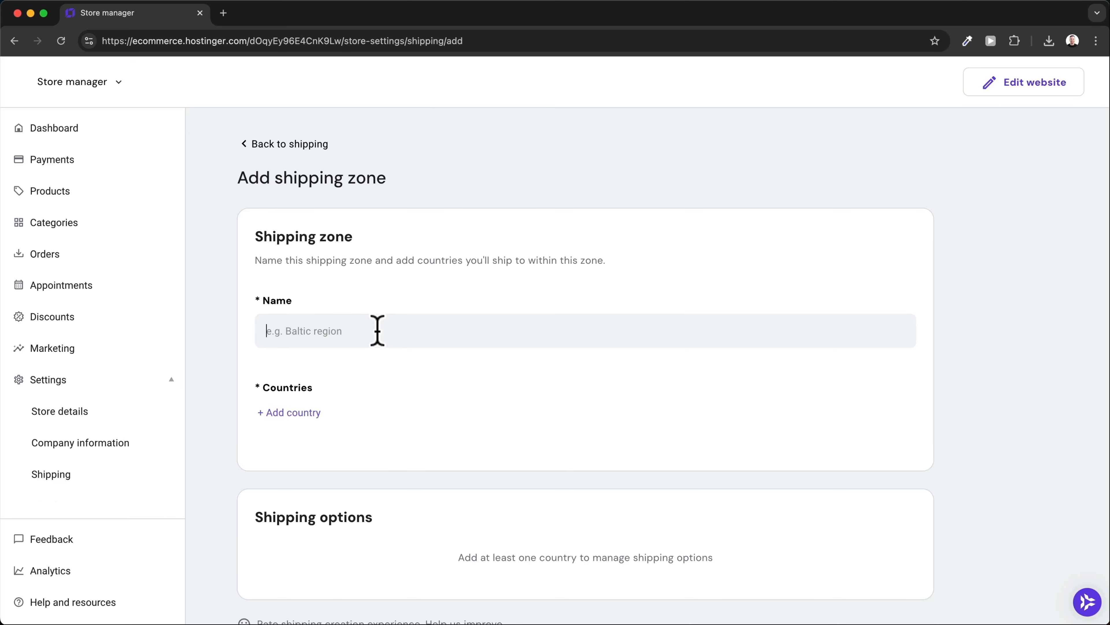
{"action": "type", "text": "United Stat"}
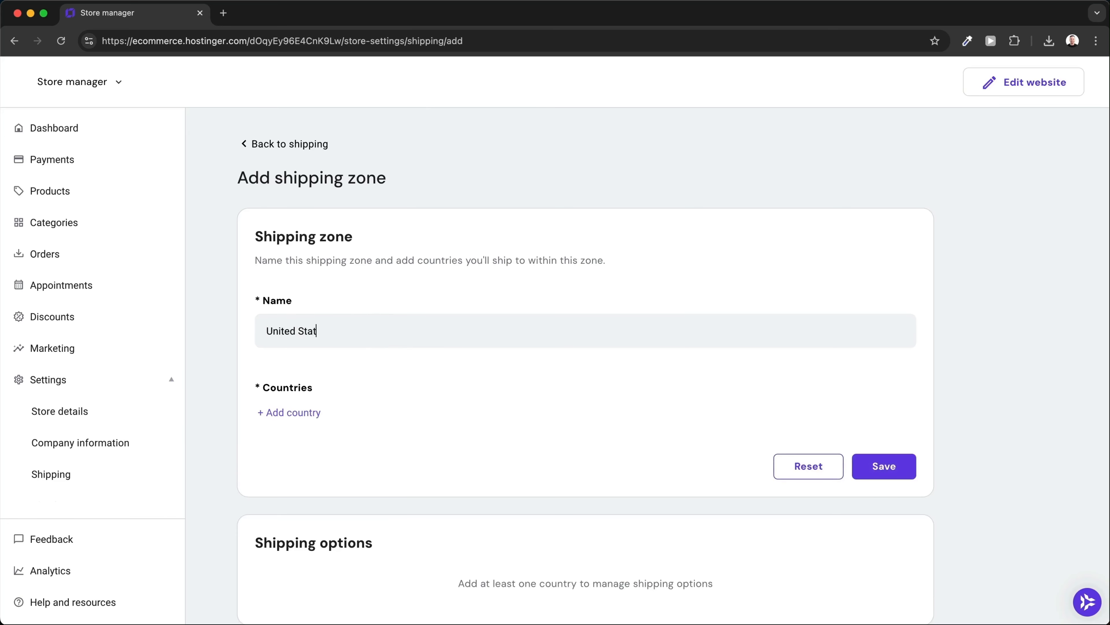
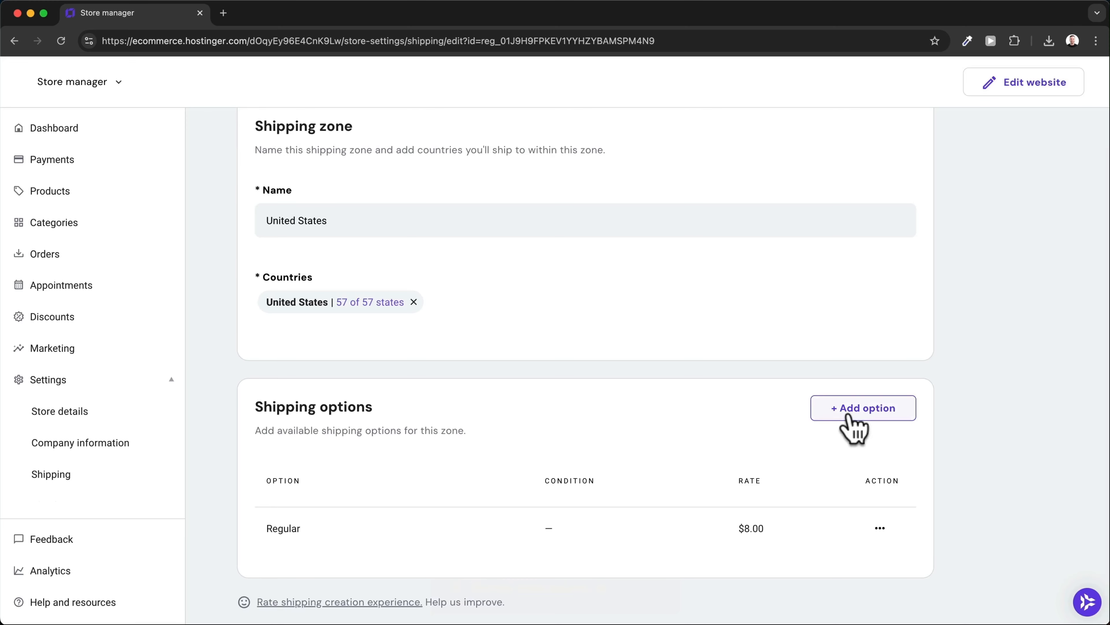
Start another shipping option for the United States zone, then cancel it, keeping Regular at $8.00.
{"action": "left_click", "coordinate": [849, 416]}
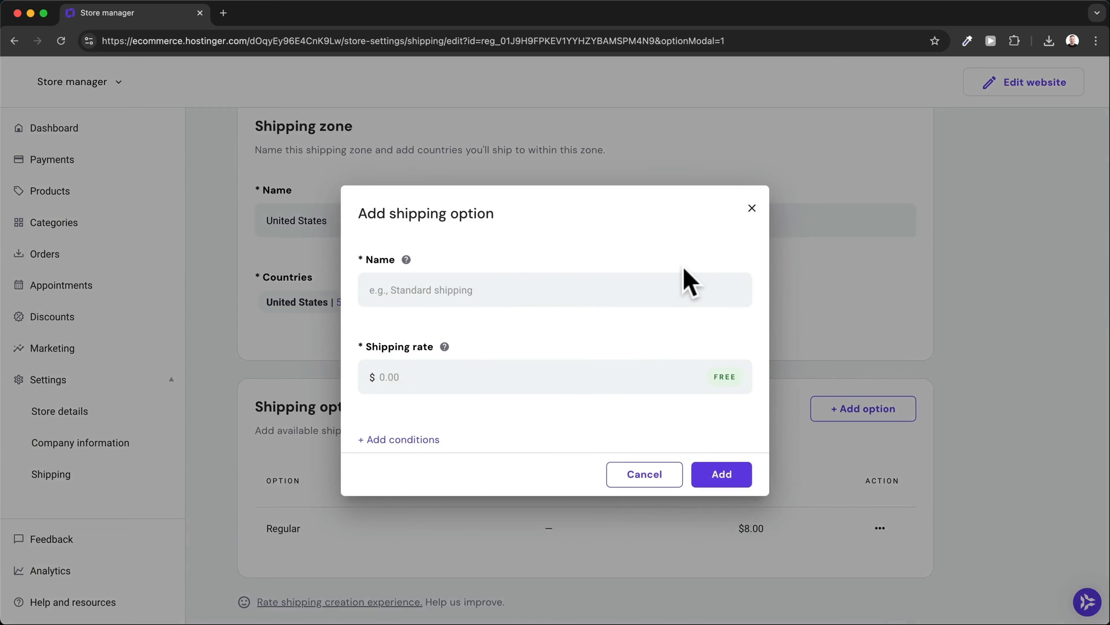
{"action": "left_click", "coordinate": [752, 208]}
{"action": "scroll", "coordinate": [560, 427], "scroll_direction": "up", "scroll_amount": 3}
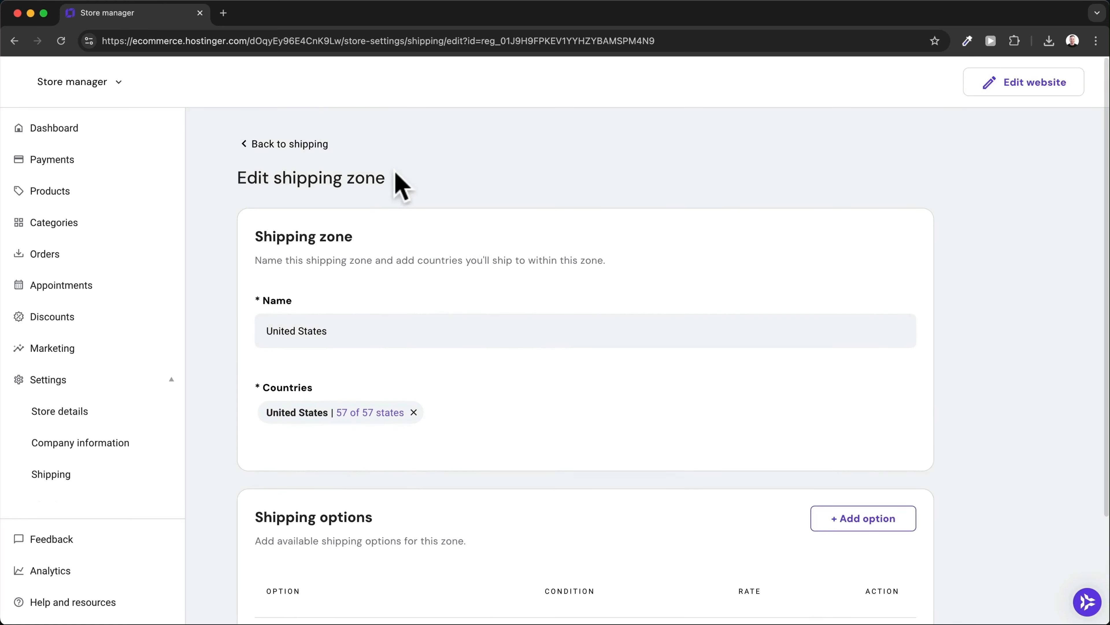
Return from the United States zone to the shipping zones list.
{"action": "left_click", "coordinate": [289, 146]}
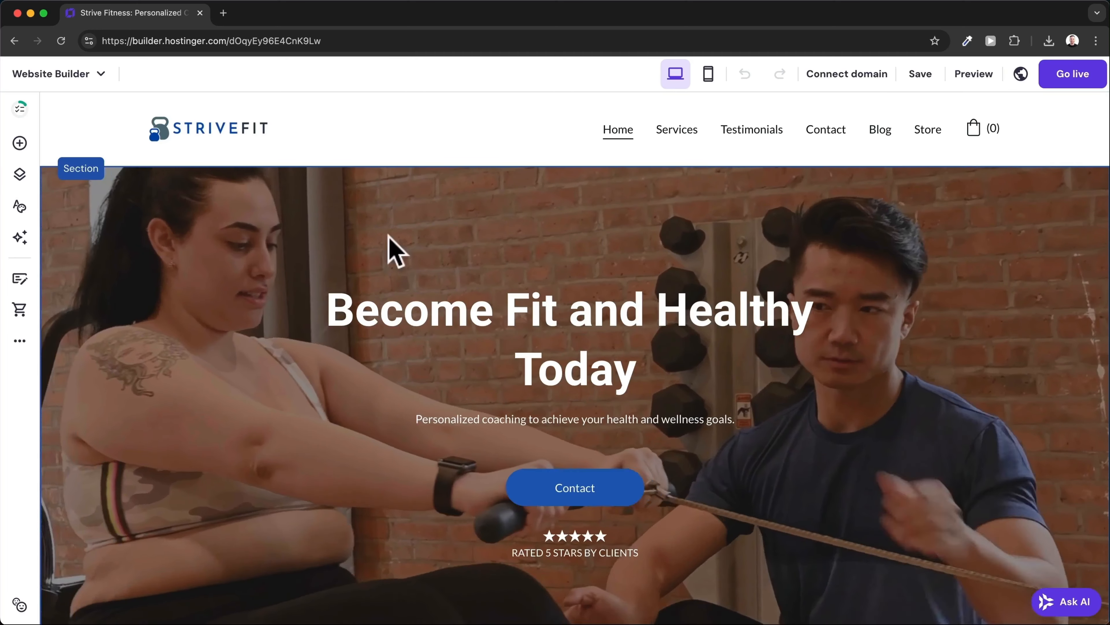
Upload the blue kettlebell PNG in General settings and save it as the site favicon.
{"action": "left_click", "coordinate": [20, 346]}
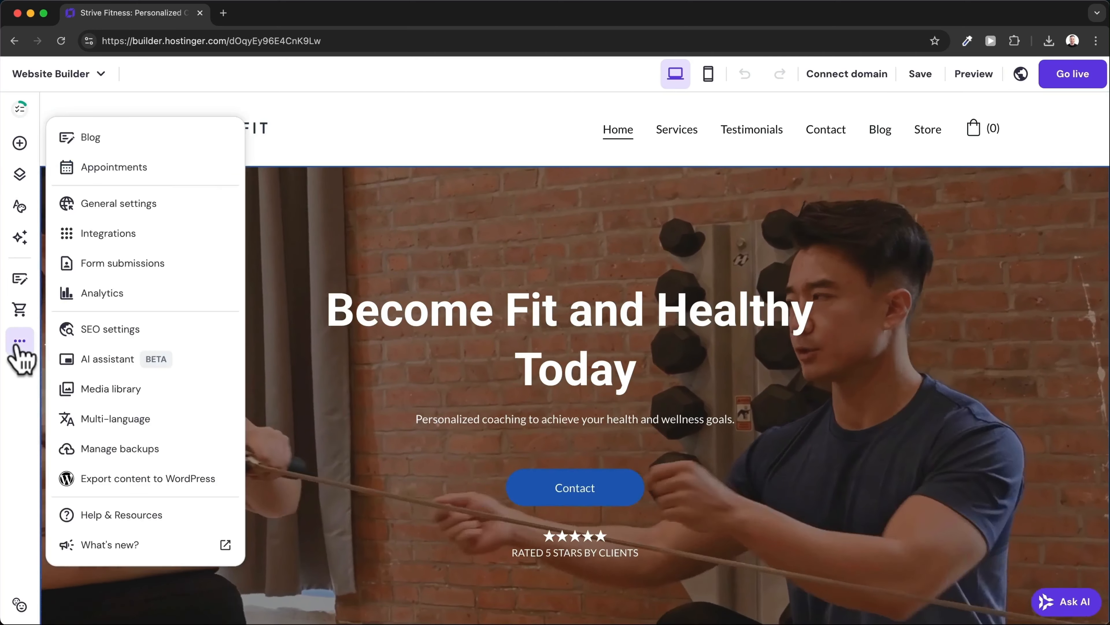
{"action": "left_click", "coordinate": [151, 206]}
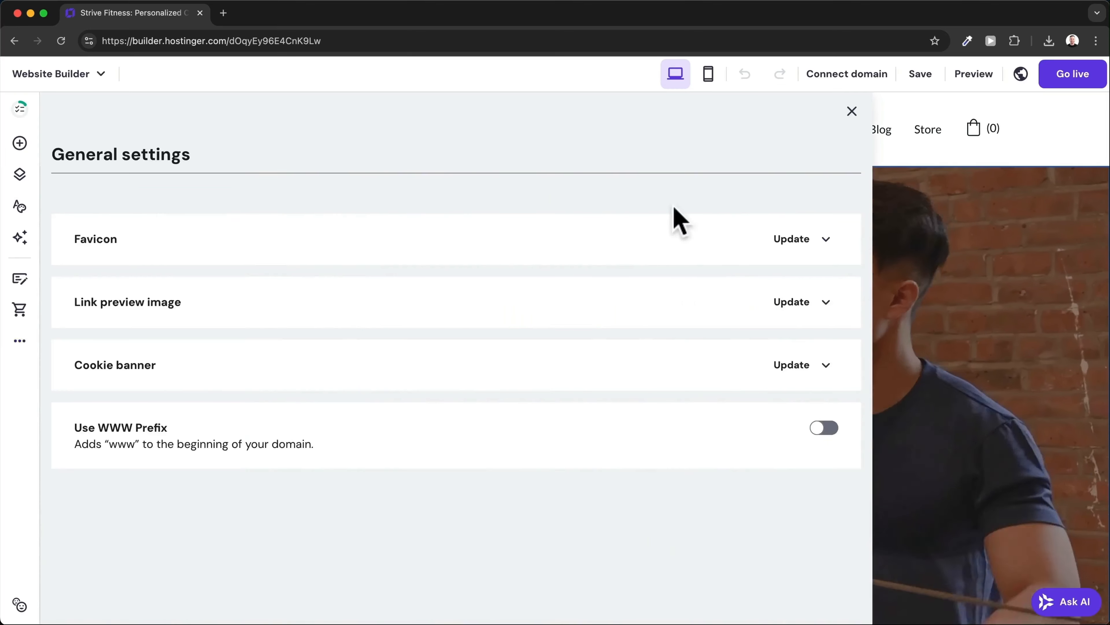
{"action": "left_click", "coordinate": [792, 240]}
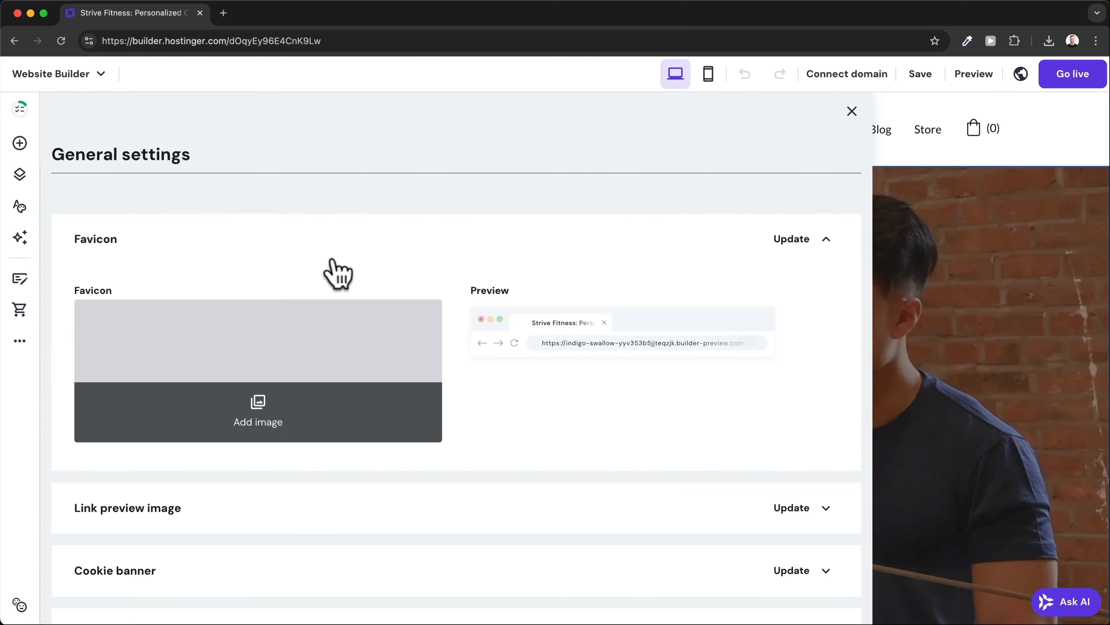
{"action": "left_click", "coordinate": [306, 411]}
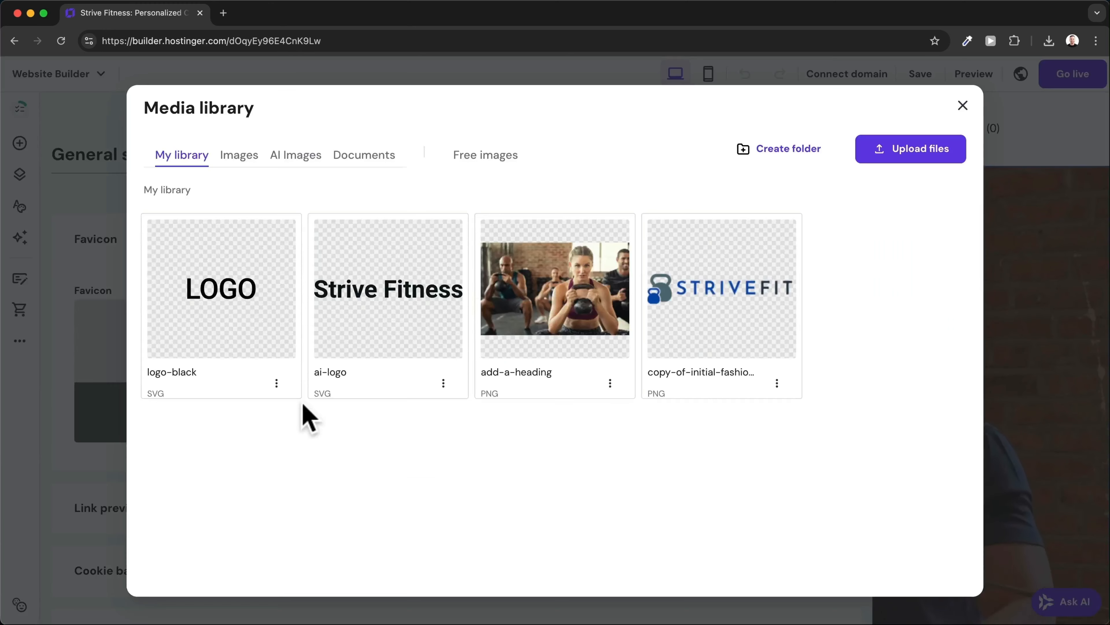
{"action": "left_click_drag", "start_coordinate": [415, 621], "coordinate": [501, 303]}
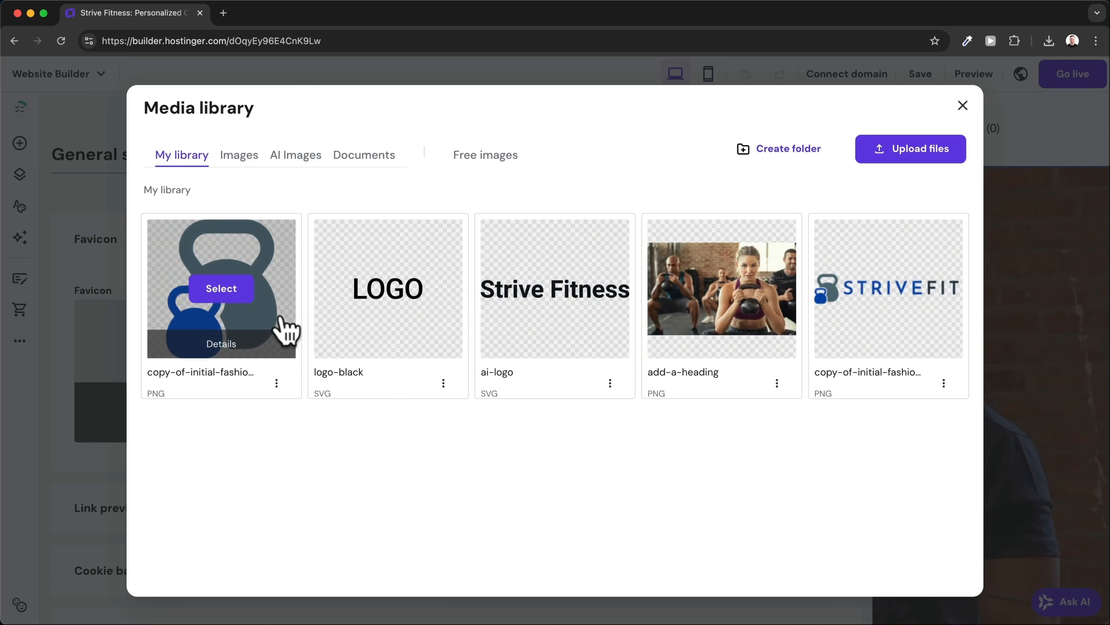
{"action": "left_click", "coordinate": [218, 298]}
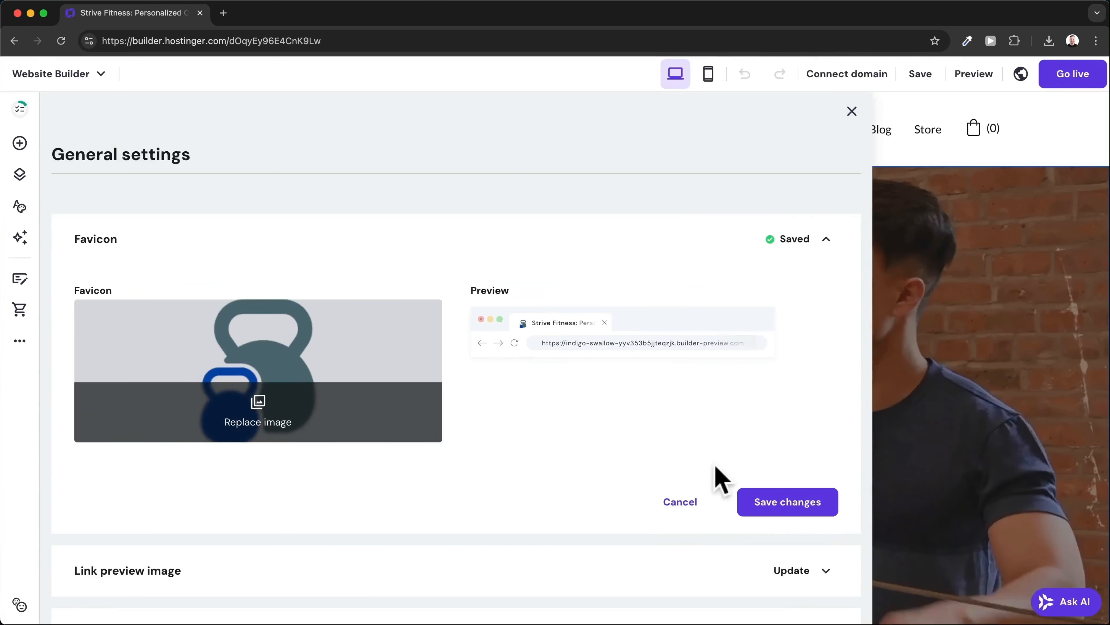
{"action": "left_click", "coordinate": [780, 501]}
{"action": "scroll", "coordinate": [581, 354], "scroll_direction": "down", "scroll_amount": 3}
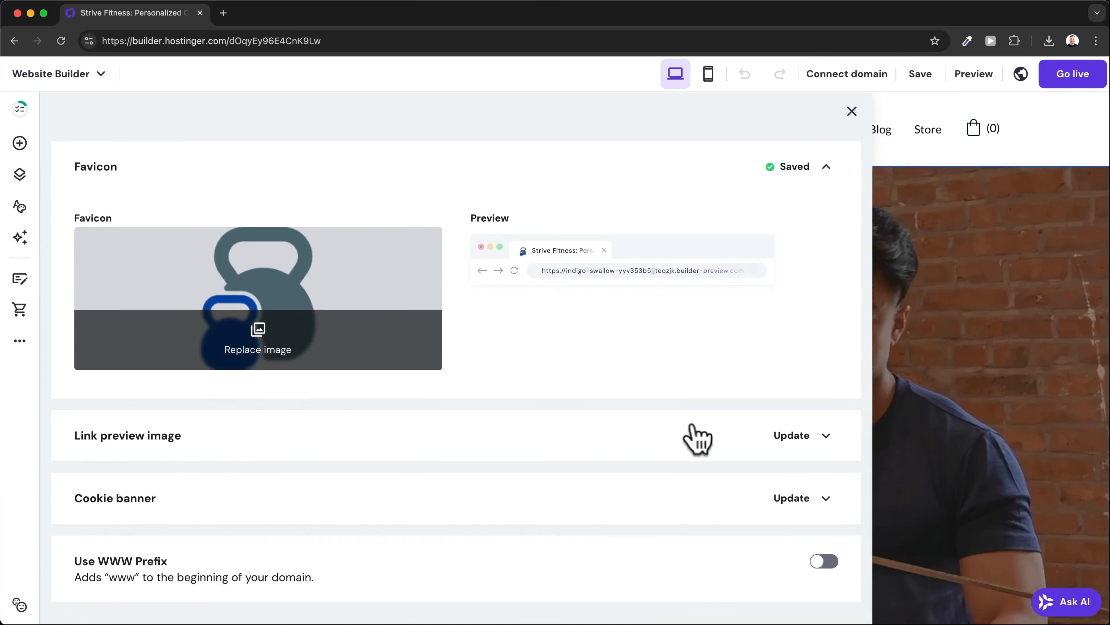
Upload the untitled-design barbell photo and save it as the link preview image.
{"action": "left_click", "coordinate": [801, 438]}
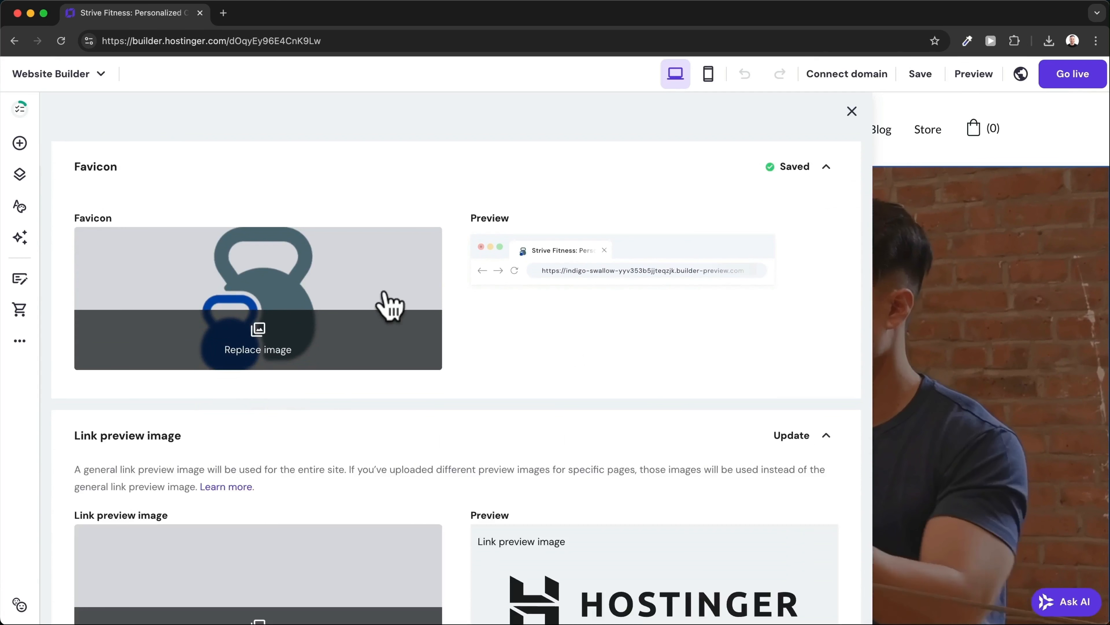
{"action": "scroll", "coordinate": [385, 302], "scroll_direction": "down", "scroll_amount": 5}
{"action": "left_click", "coordinate": [296, 463]}
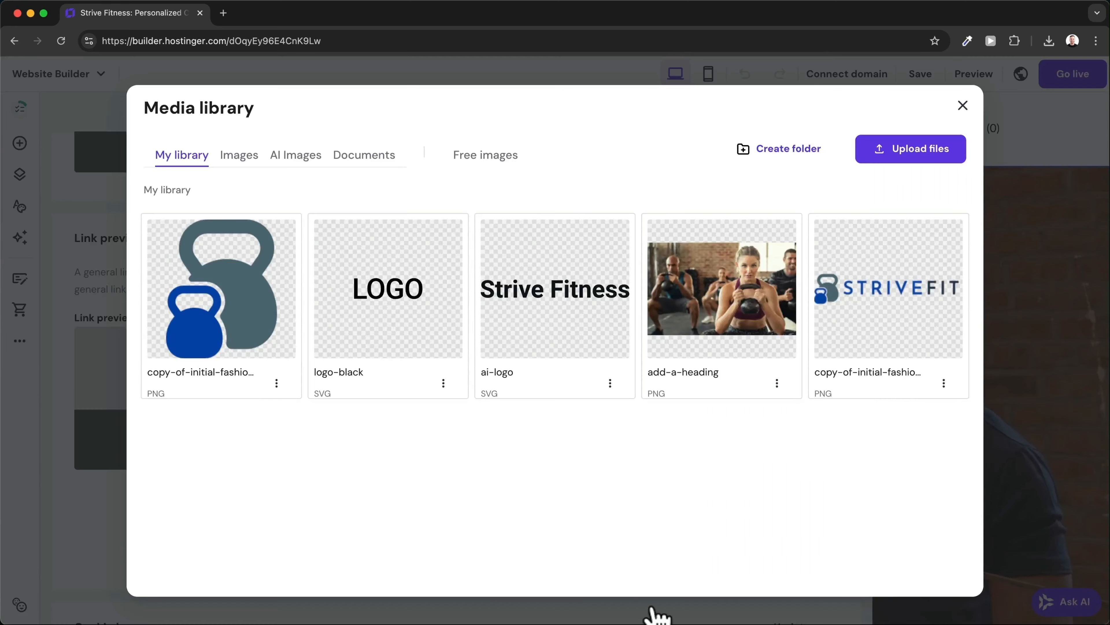
{"action": "left_click_drag", "start_coordinate": [637, 624], "coordinate": [508, 372]}
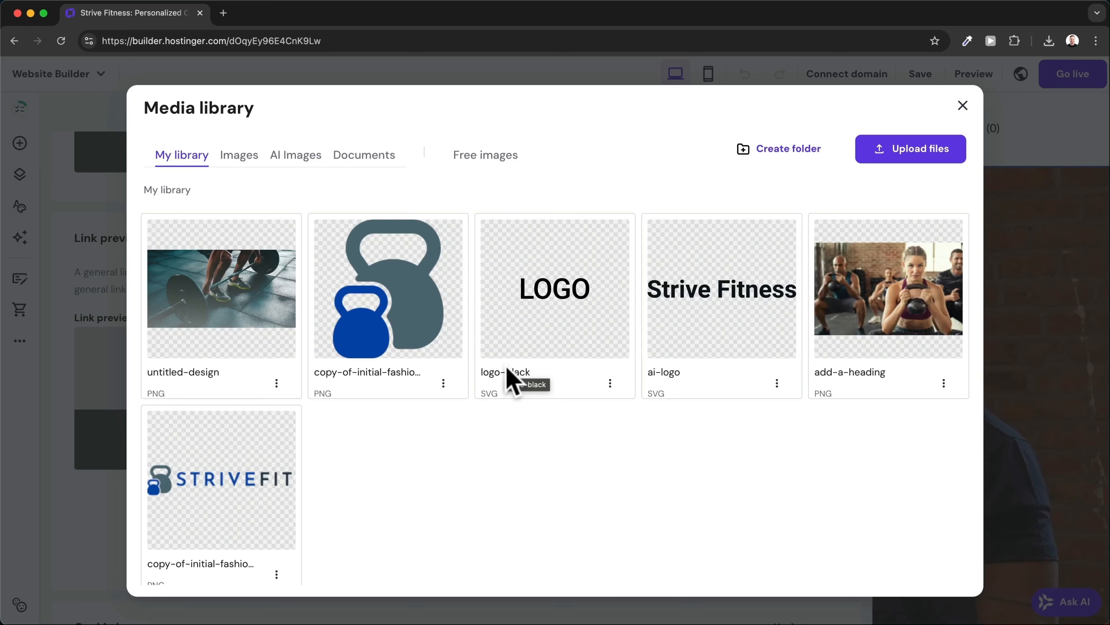
{"action": "mouse_move", "coordinate": [235, 281]}
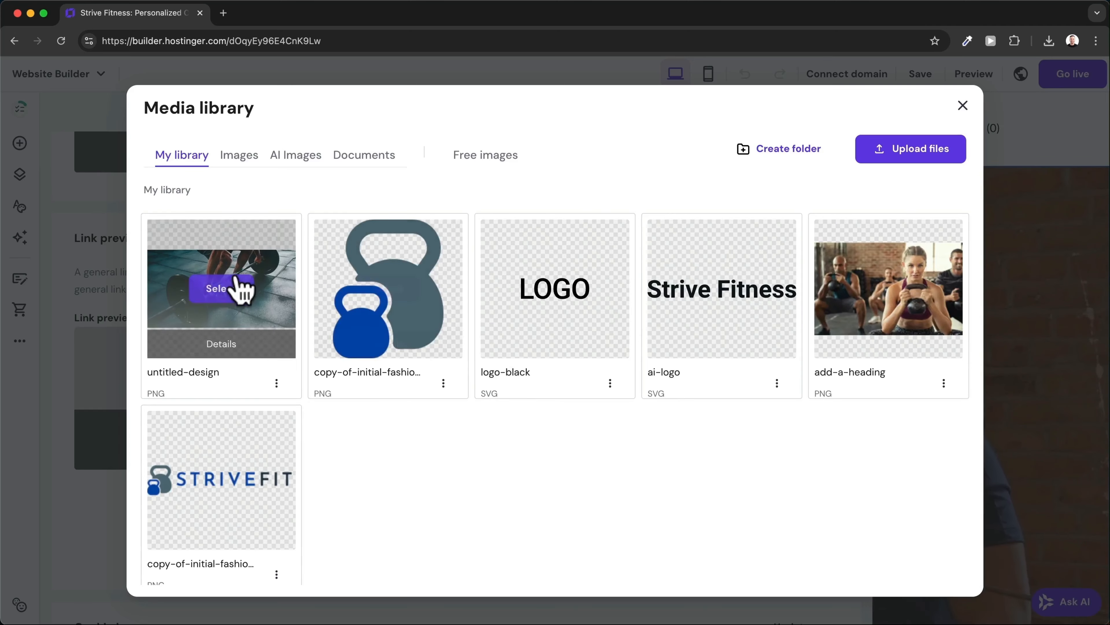
{"action": "left_click", "coordinate": [224, 289]}
{"action": "left_click", "coordinate": [767, 541]}
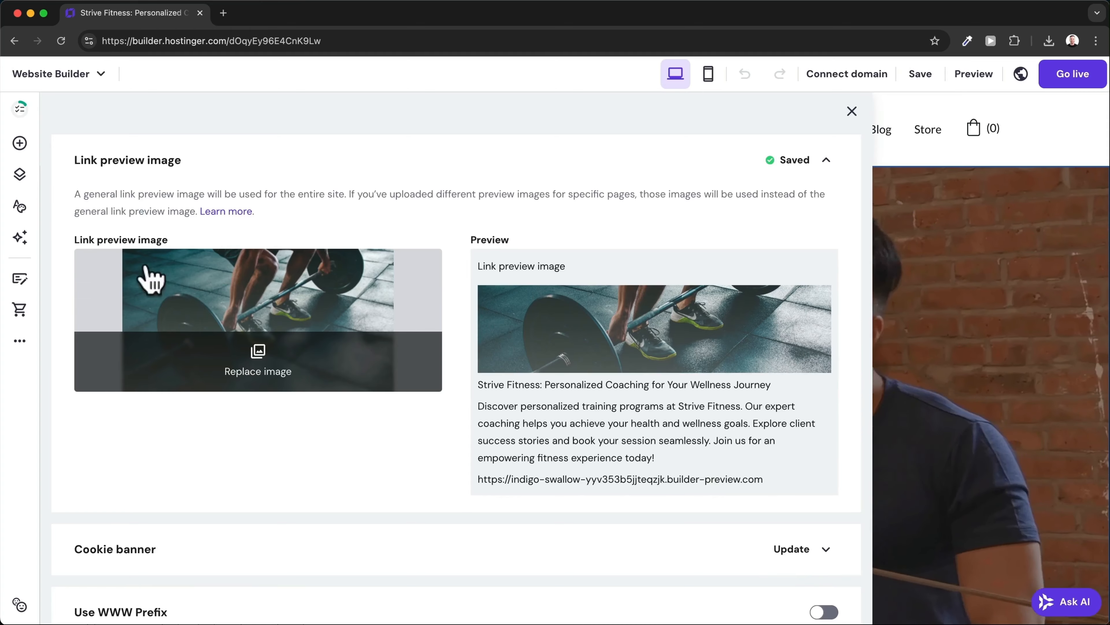
{"action": "left_click", "coordinate": [22, 341]}
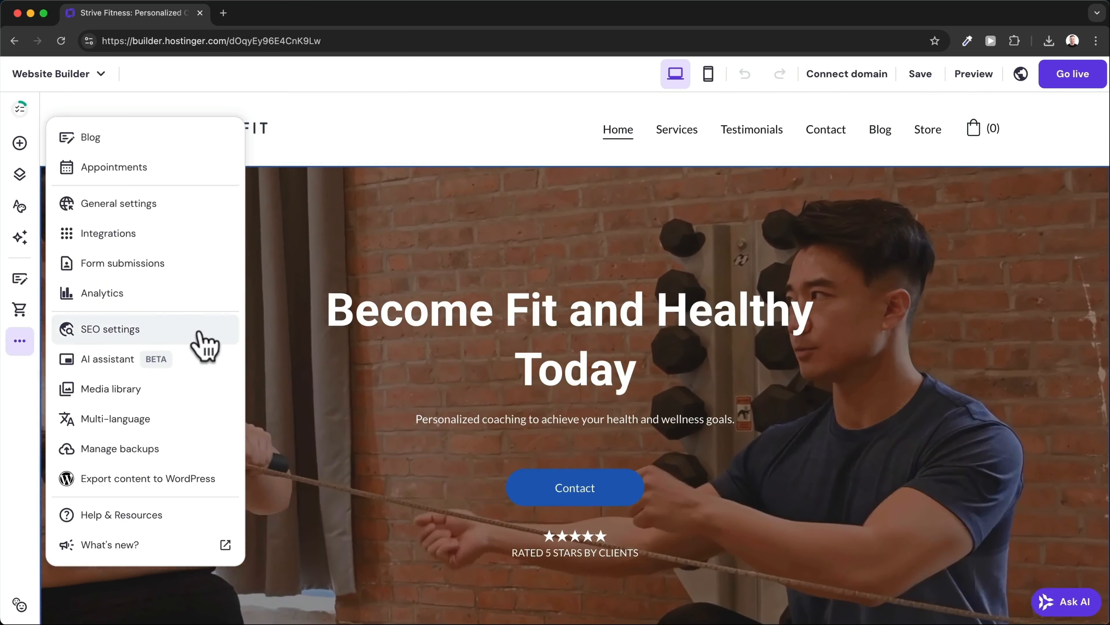
Open the SEO settings and switch to the Blog page to review its fields.
{"action": "left_click", "coordinate": [173, 342]}
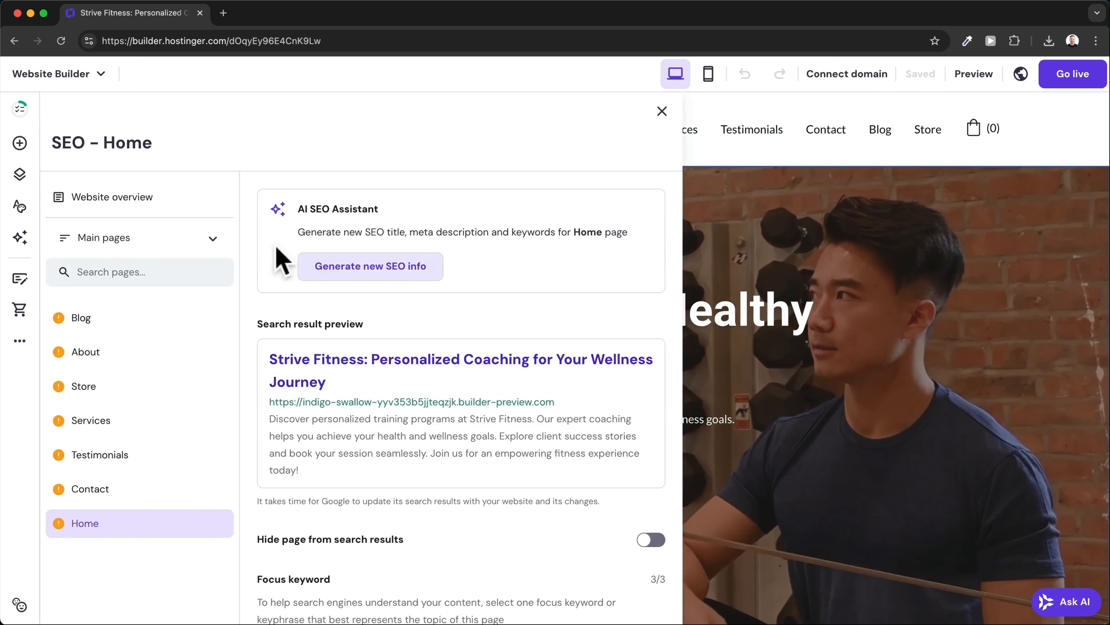
{"action": "left_click", "coordinate": [152, 320]}
{"action": "scroll", "coordinate": [368, 328], "scroll_direction": "down", "scroll_amount": 7}
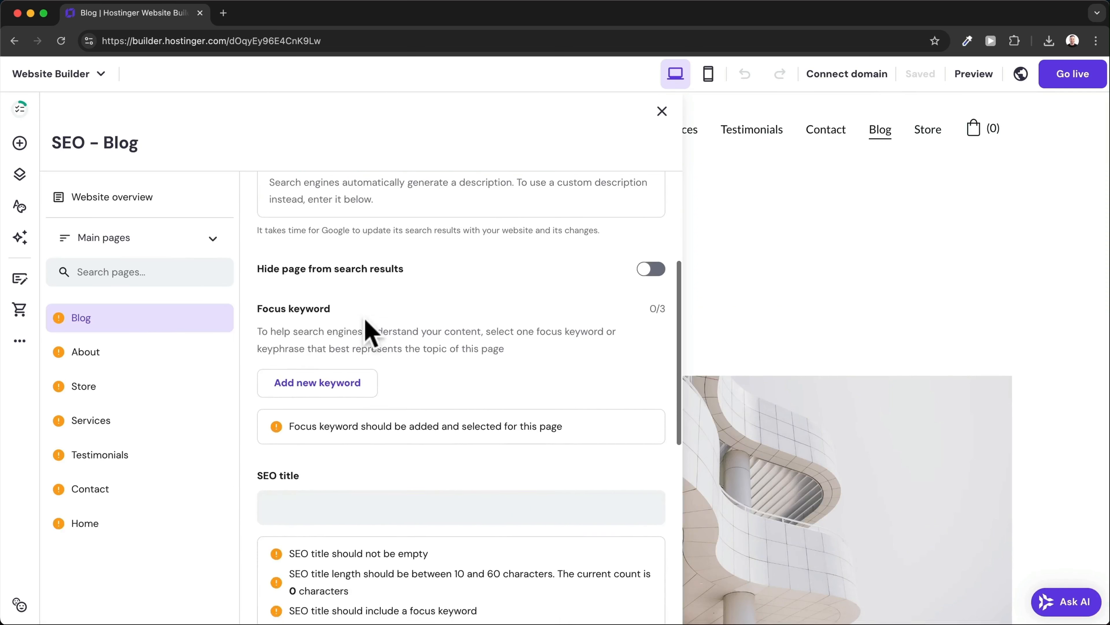
{"action": "scroll", "coordinate": [265, 429], "scroll_direction": "down", "scroll_amount": 4}
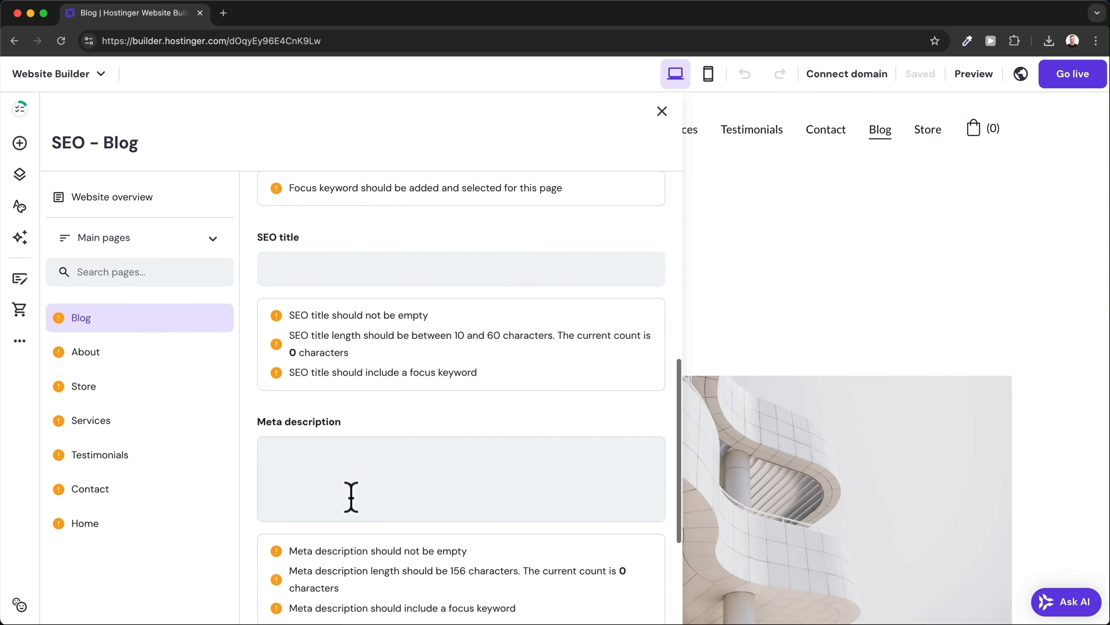
{"action": "scroll", "coordinate": [332, 482], "scroll_direction": "up", "scroll_amount": 10}
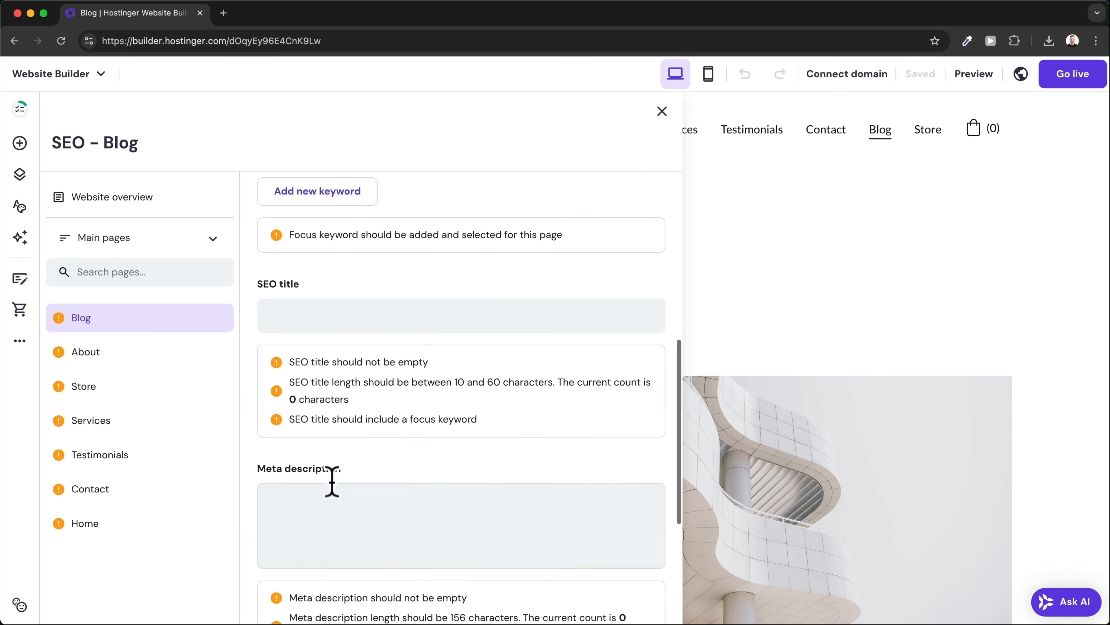
{"action": "scroll", "coordinate": [334, 494], "scroll_direction": "up", "scroll_amount": 1}
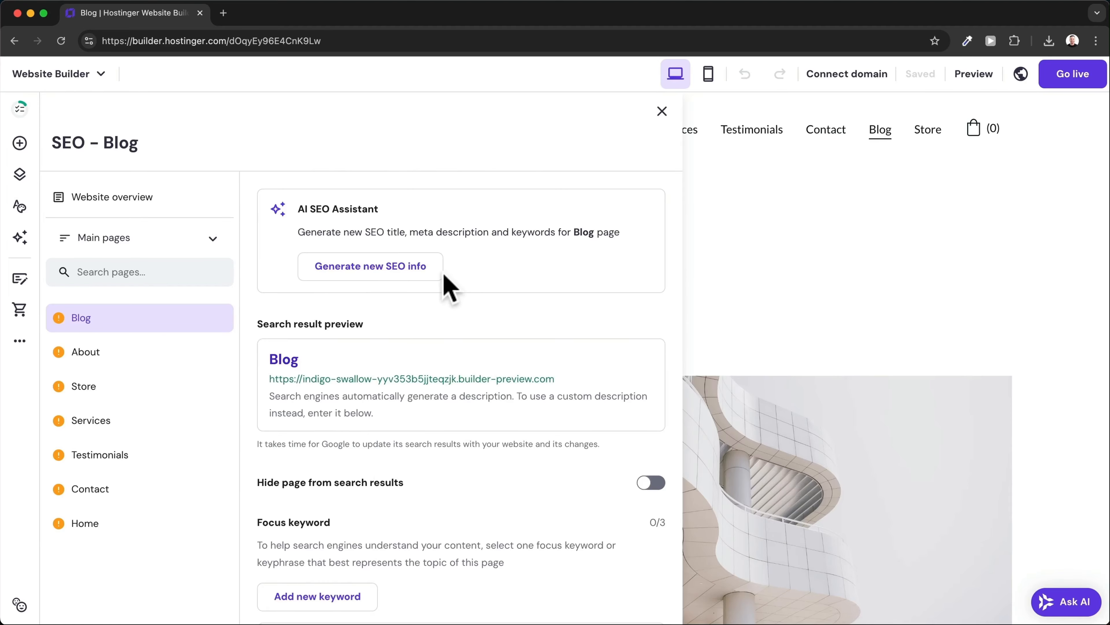
Describe the Blog page in the AI SEO wizard and add 'fitness blog' as the third keyword.
{"action": "left_click", "coordinate": [411, 291]}
{"action": "left_click", "coordinate": [453, 355]}
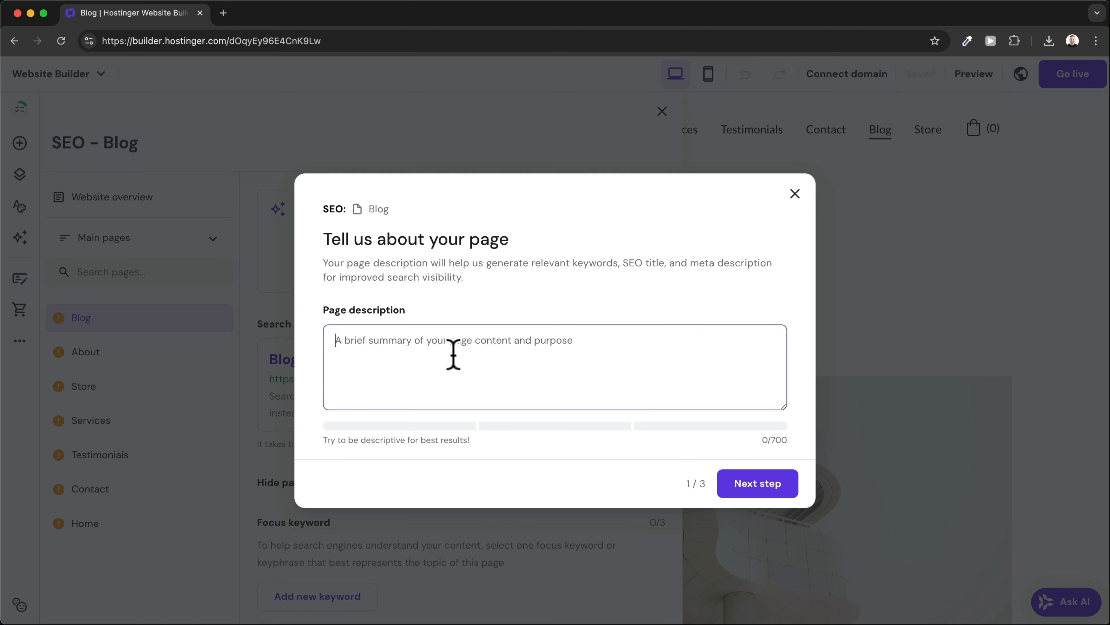
{"action": "type", "text": "In this blog I share valuable tips about fitness and nutrition."}
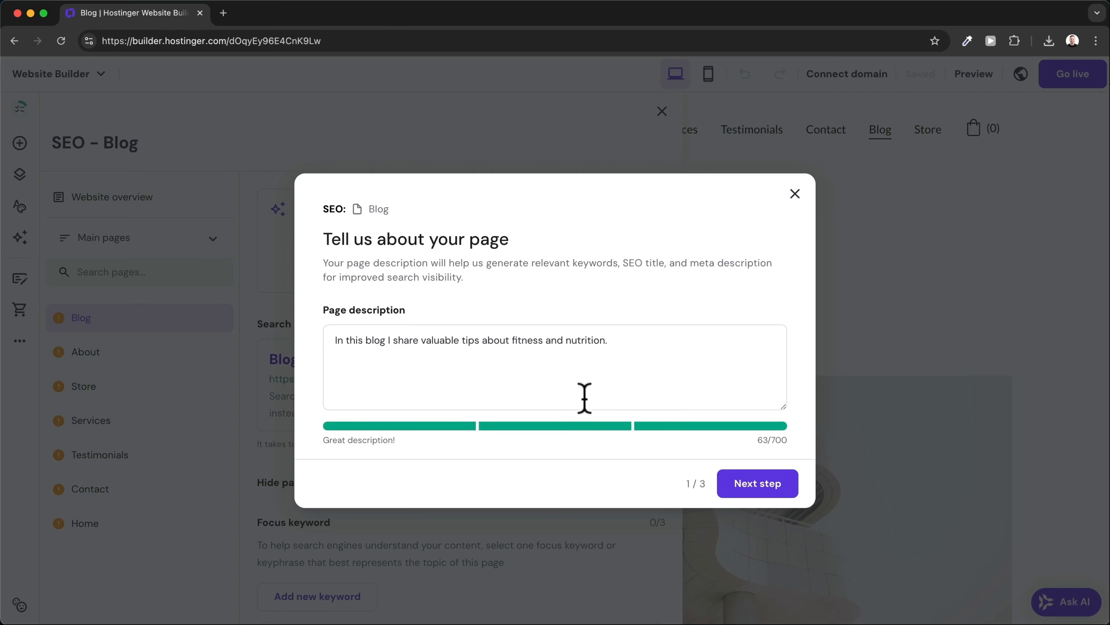
{"action": "left_click", "coordinate": [747, 485]}
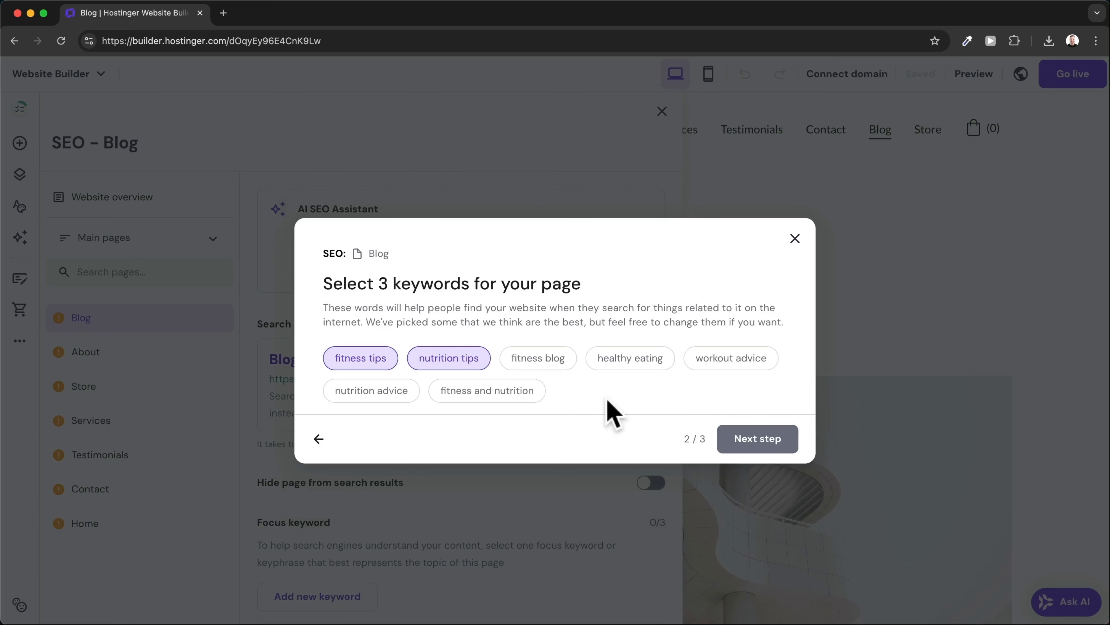
{"action": "left_click", "coordinate": [552, 365]}
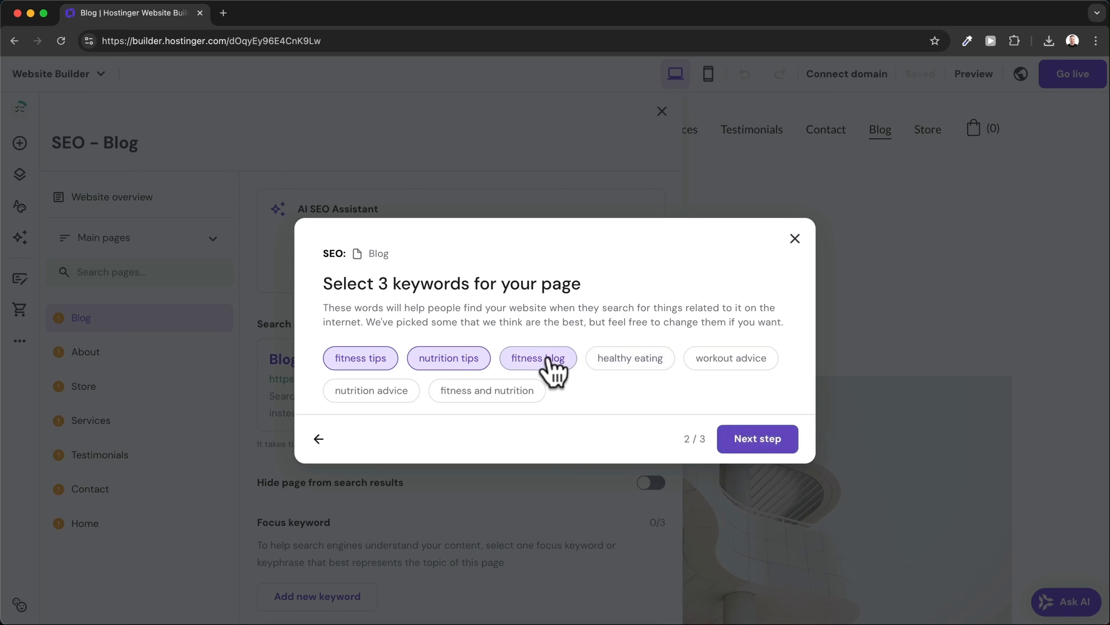
Review and accept the generated title 'Valuable Fitness and Nutrition Tips for You' and meta description.
{"action": "left_click", "coordinate": [759, 437]}
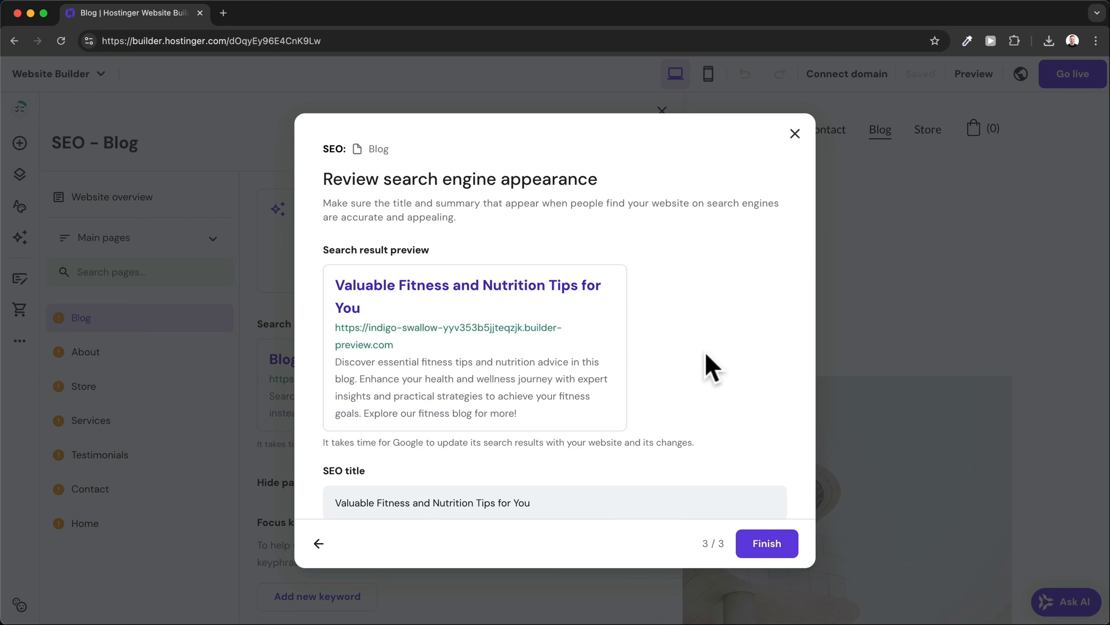
{"action": "scroll", "coordinate": [707, 365], "scroll_direction": "down", "scroll_amount": 2}
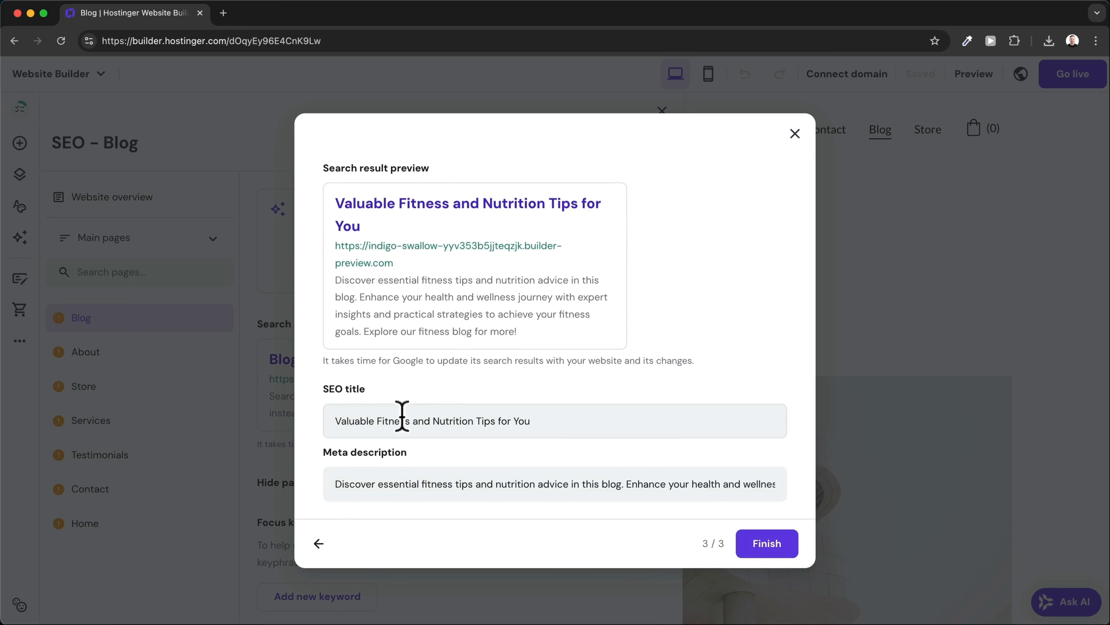
{"action": "left_click_drag", "start_coordinate": [355, 484], "coordinate": [552, 484]}
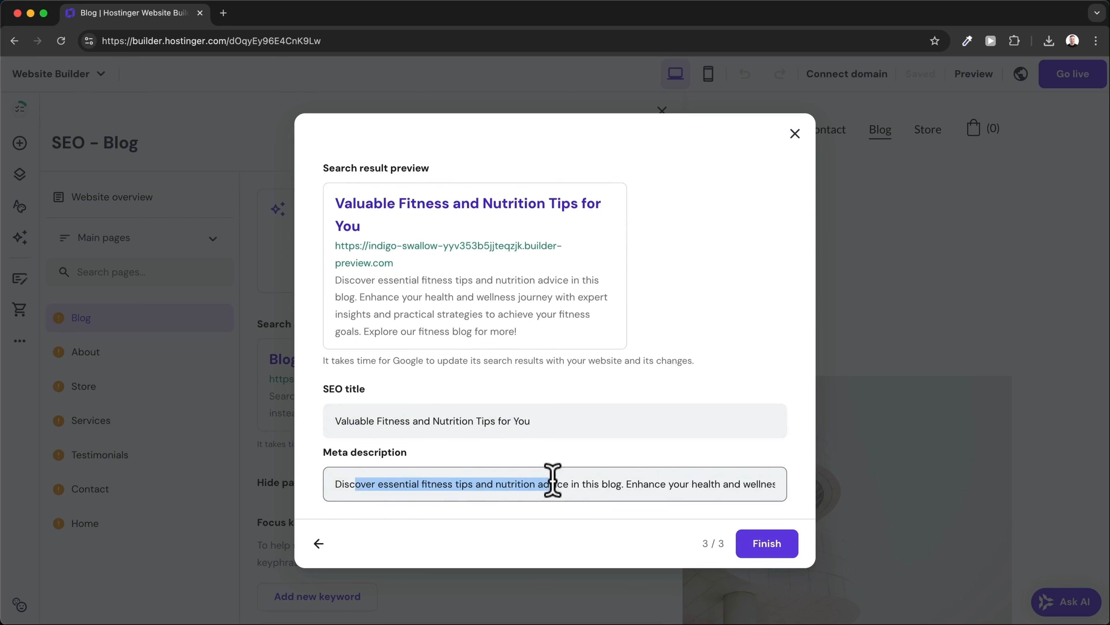
{"action": "left_click", "coordinate": [587, 484]}
{"action": "scroll", "coordinate": [588, 483], "scroll_direction": "up", "scroll_amount": 2}
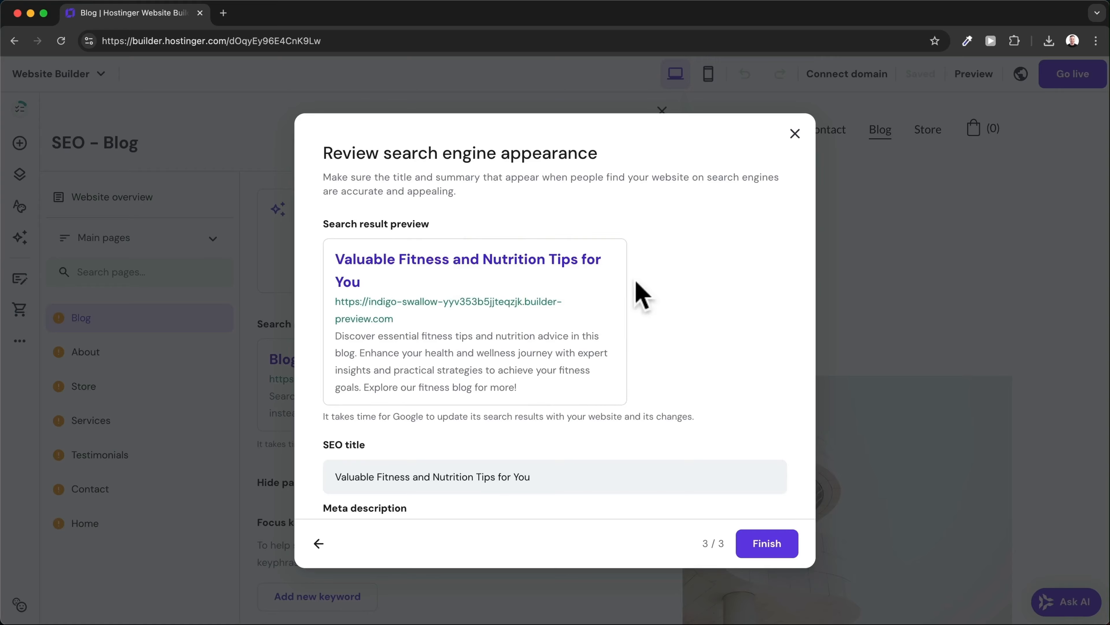
{"action": "left_click", "coordinate": [765, 547]}
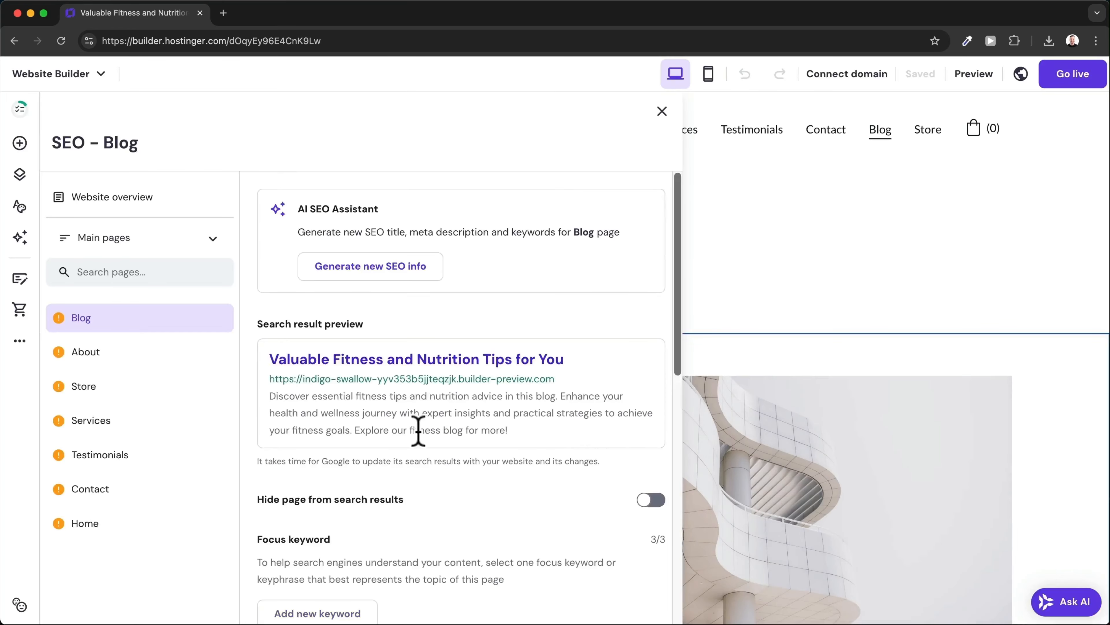
Change the Blog page's URL slug from blog-list to blog, then switch to About.
{"action": "scroll", "coordinate": [418, 430], "scroll_direction": "down", "scroll_amount": 12}
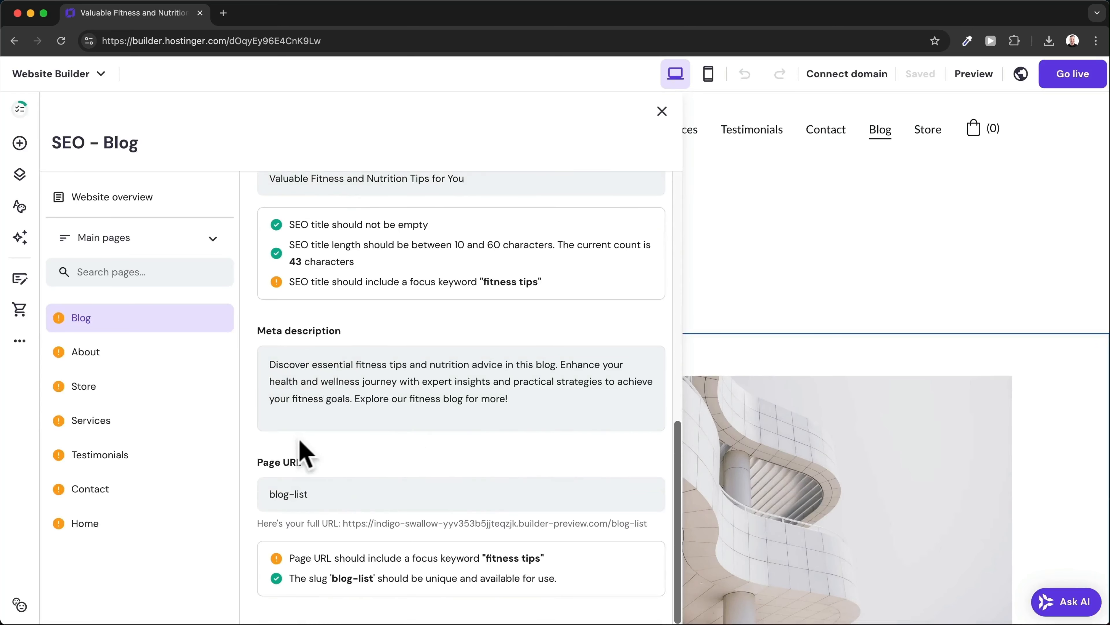
{"action": "left_click", "coordinate": [307, 493]}
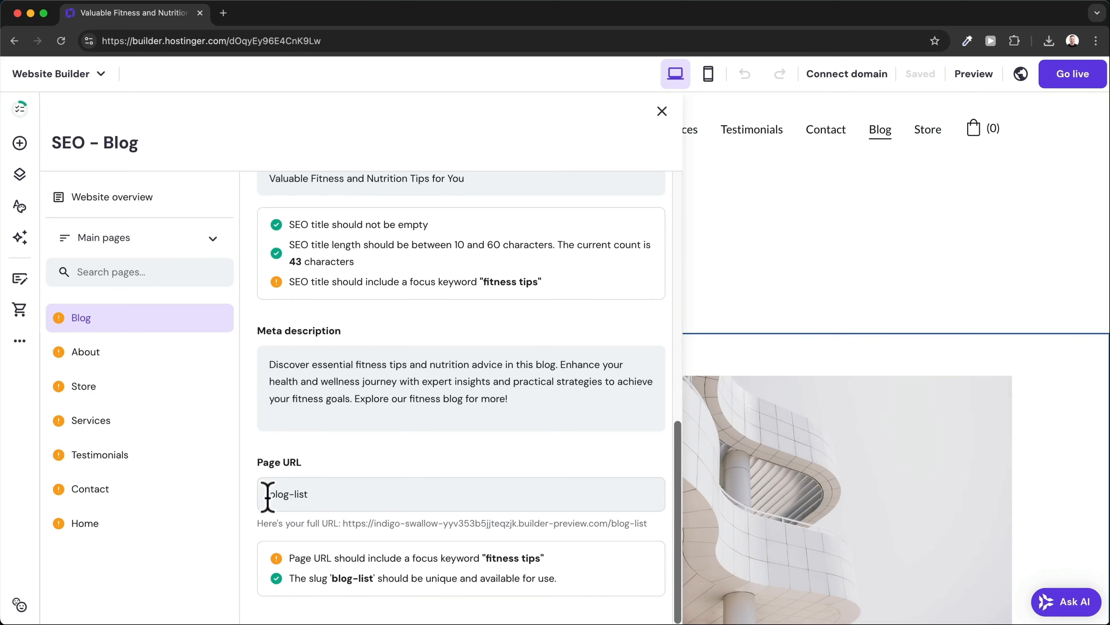
{"action": "left_click_drag", "start_coordinate": [289, 493], "coordinate": [300, 493]}
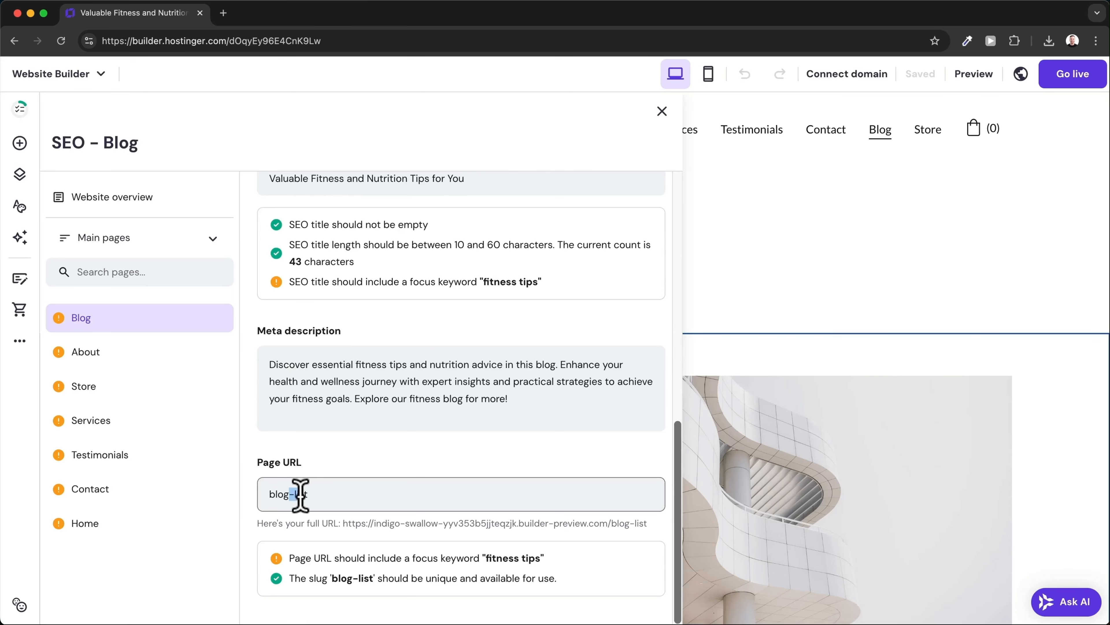
{"action": "key", "text": "BackSpace"}
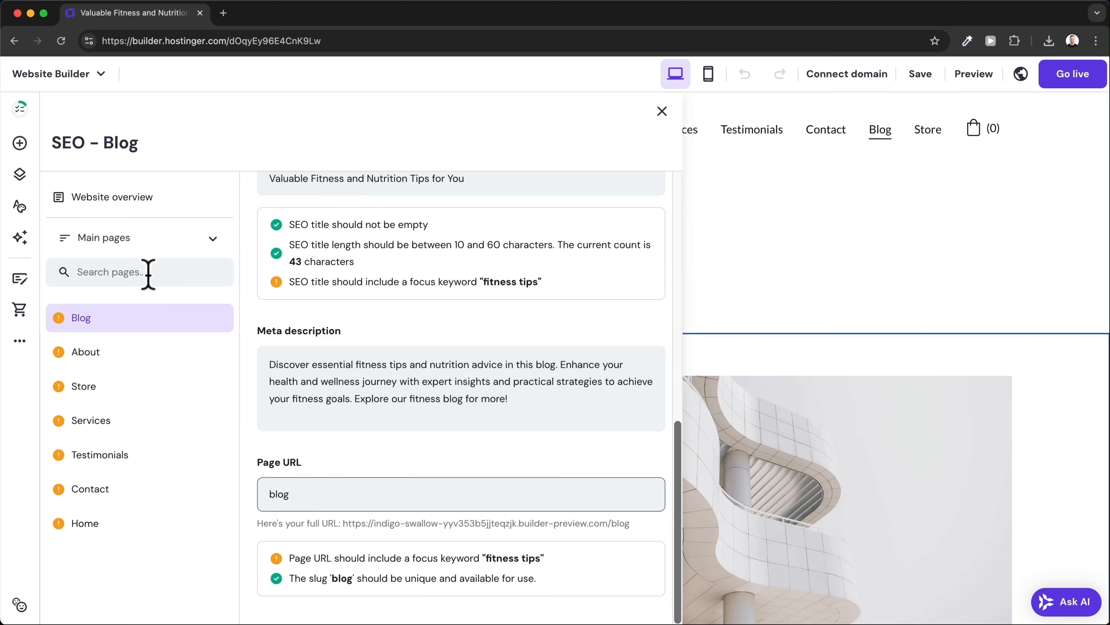
{"action": "left_click", "coordinate": [110, 372]}
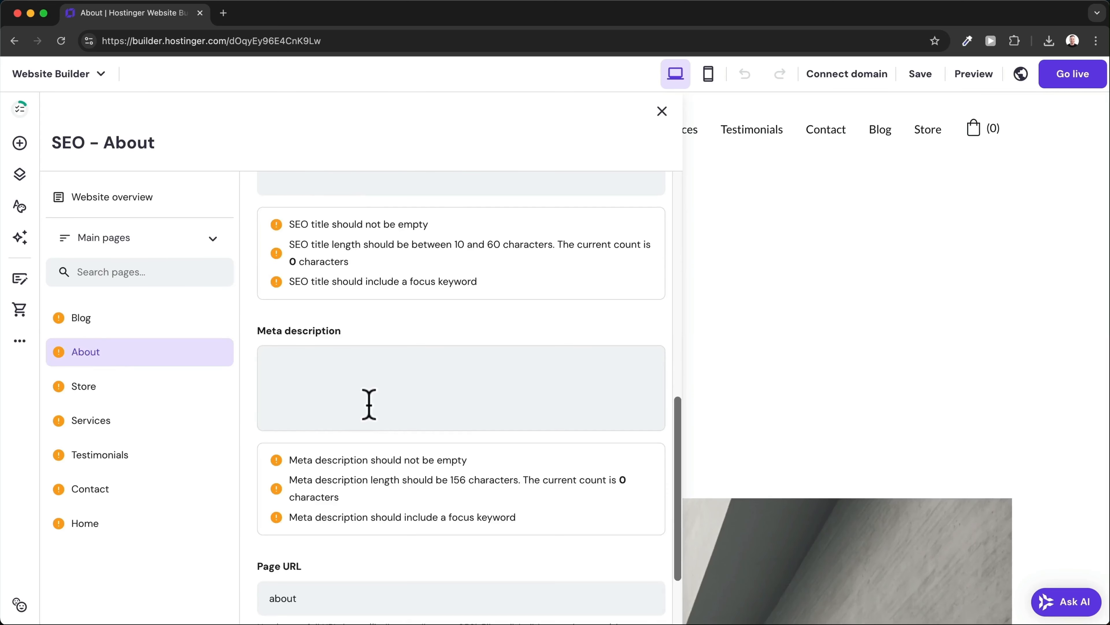
{"action": "scroll", "coordinate": [369, 403], "scroll_direction": "up", "scroll_amount": 10}
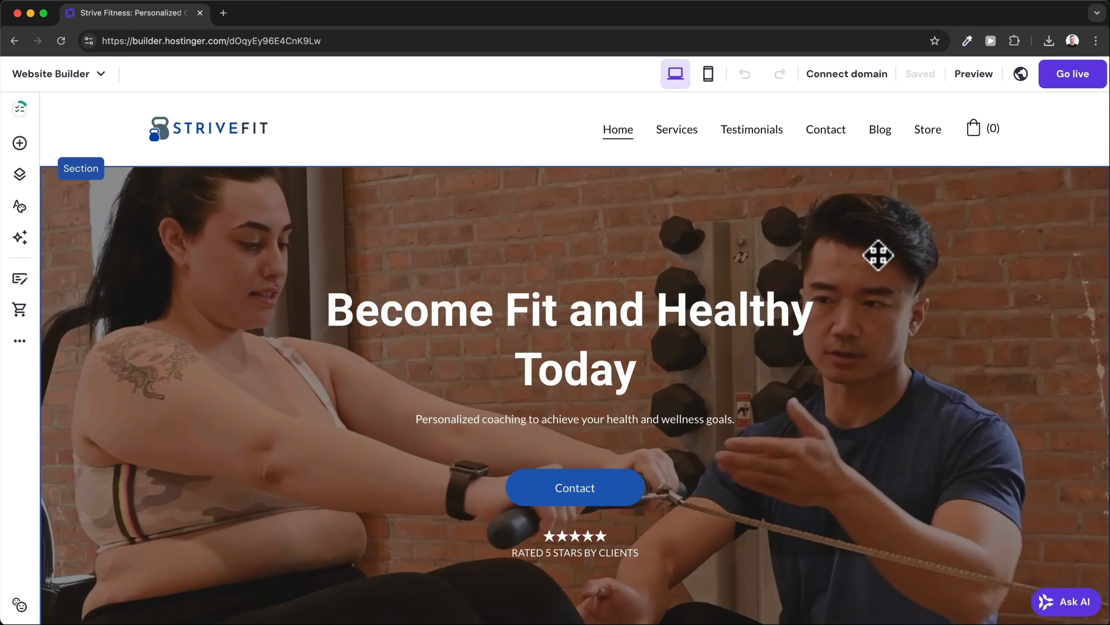
Search for strivefitnesscoaching.com and pick strivefitnesscoaching.net as the site's custom domain.
{"action": "mouse_move", "coordinate": [850, 73]}
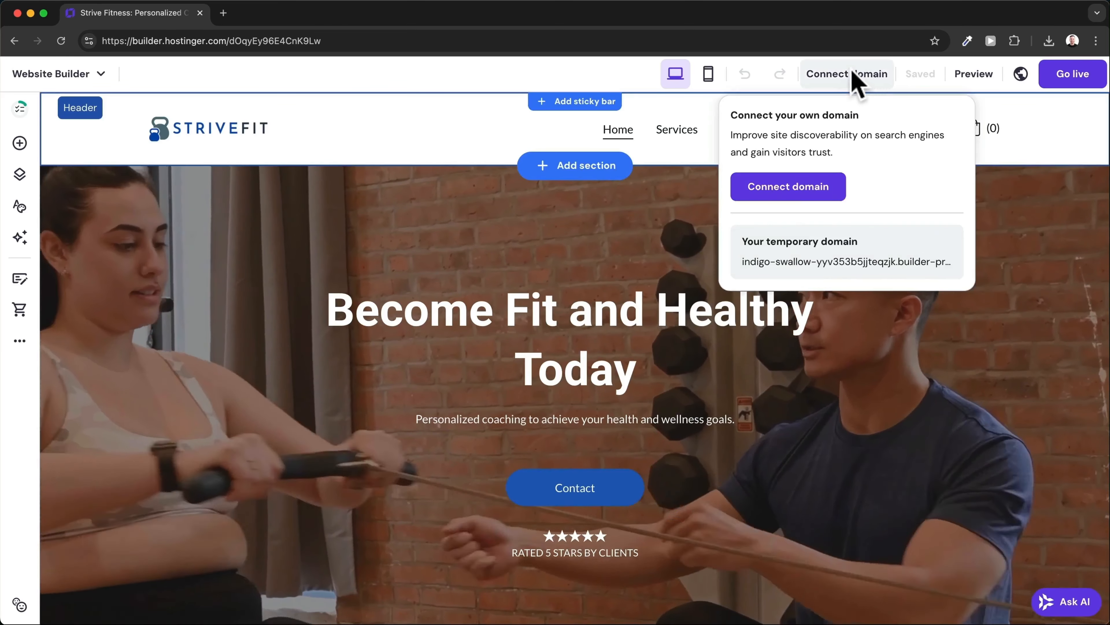
{"action": "left_click", "coordinate": [825, 189]}
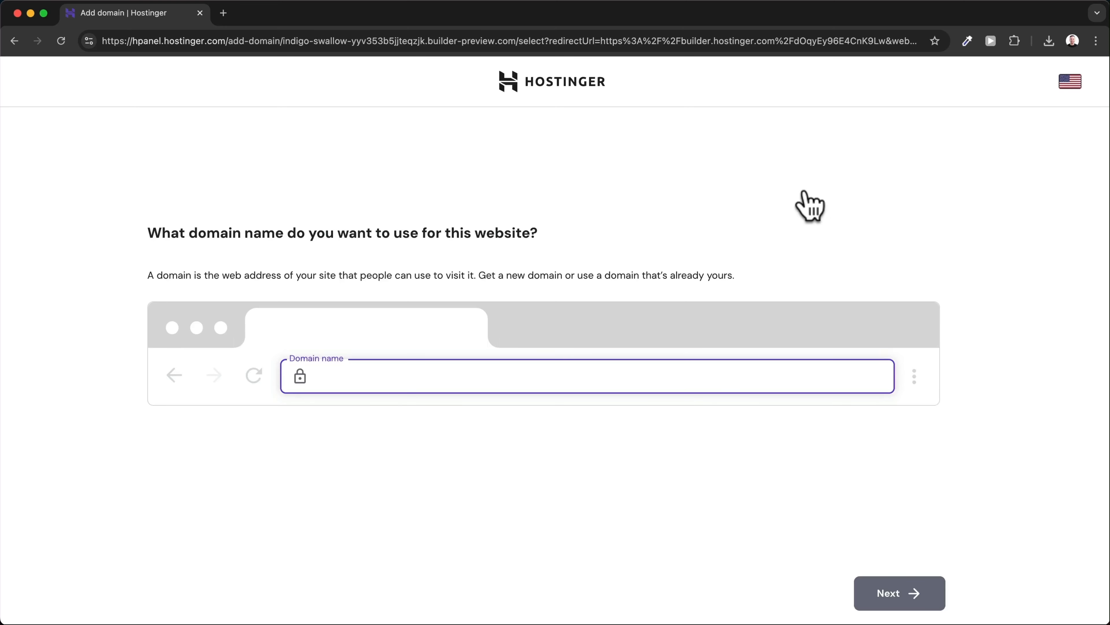
{"action": "type", "text": "strivefitnesscoaching.com"}
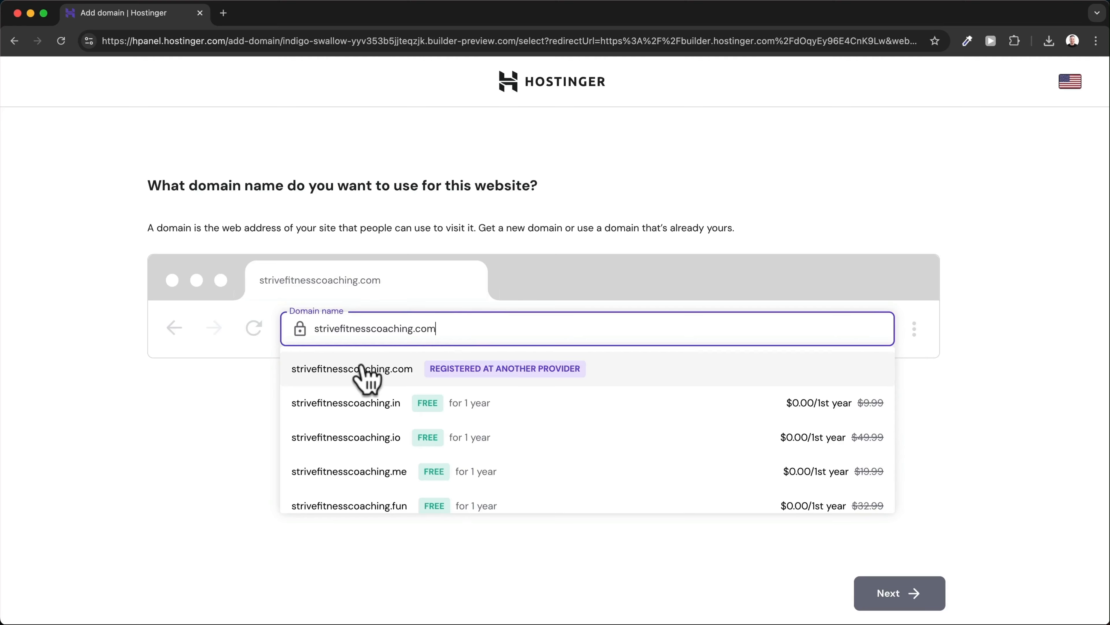
{"action": "scroll", "coordinate": [362, 370], "scroll_direction": "down", "scroll_amount": 5}
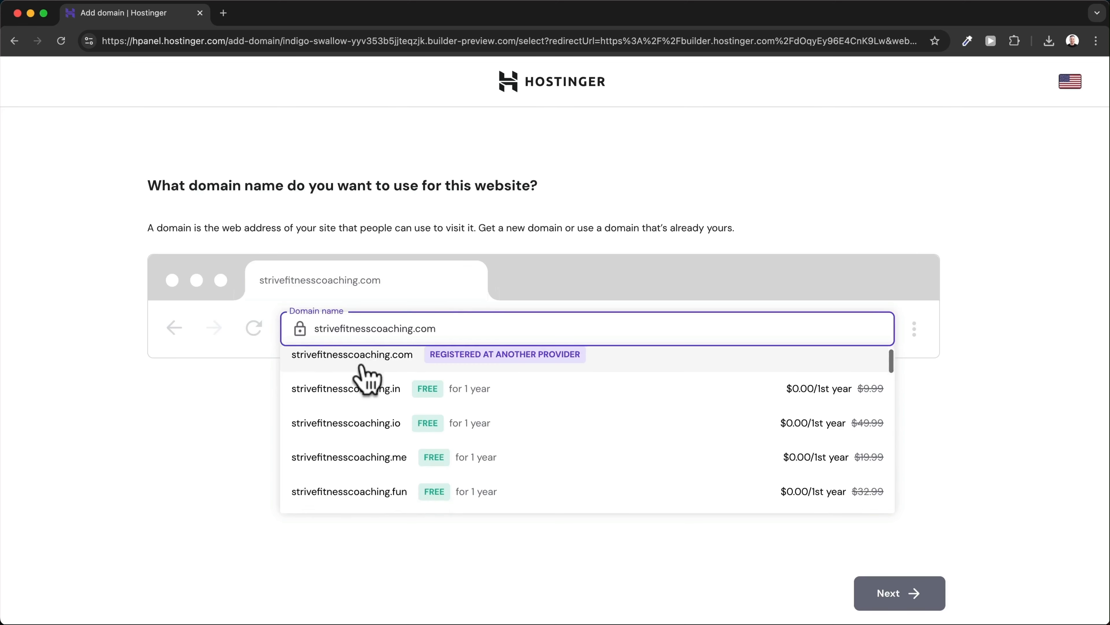
{"action": "scroll", "coordinate": [362, 368], "scroll_direction": "down", "scroll_amount": 1}
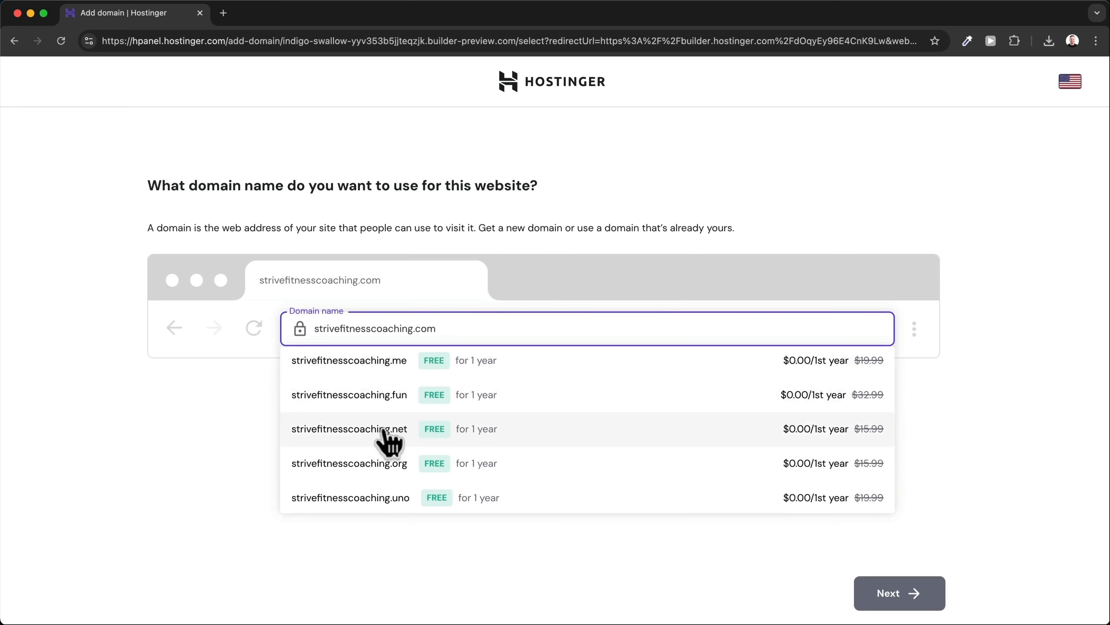
{"action": "left_click", "coordinate": [403, 430]}
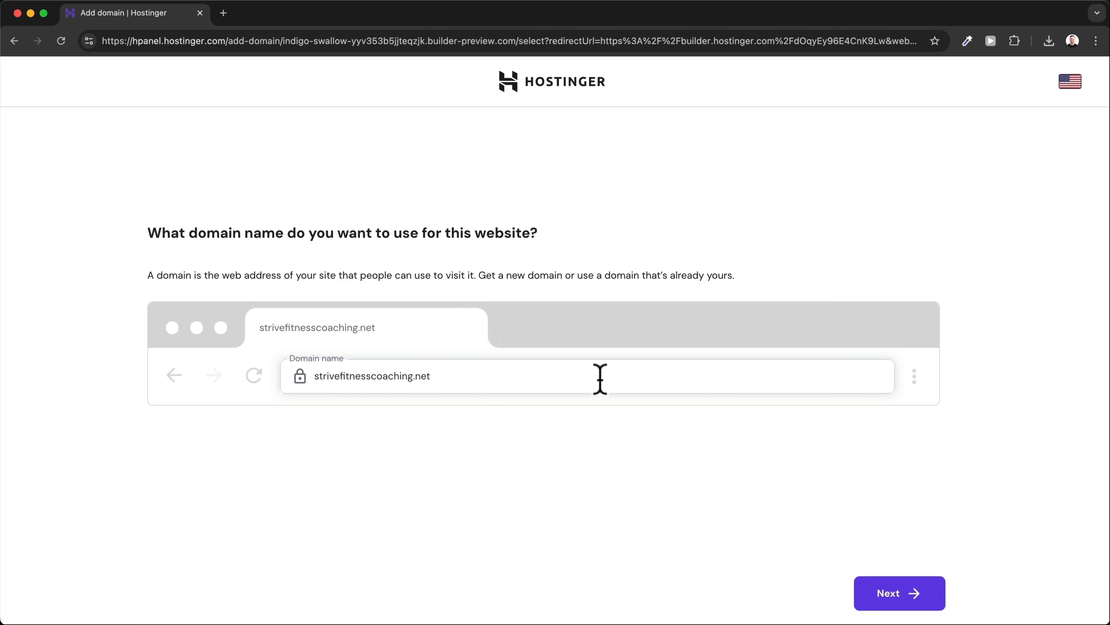
Register strivefitnesscoaching.net as a personal registration in Switzerland and return to the builder.
{"action": "left_click", "coordinate": [881, 603]}
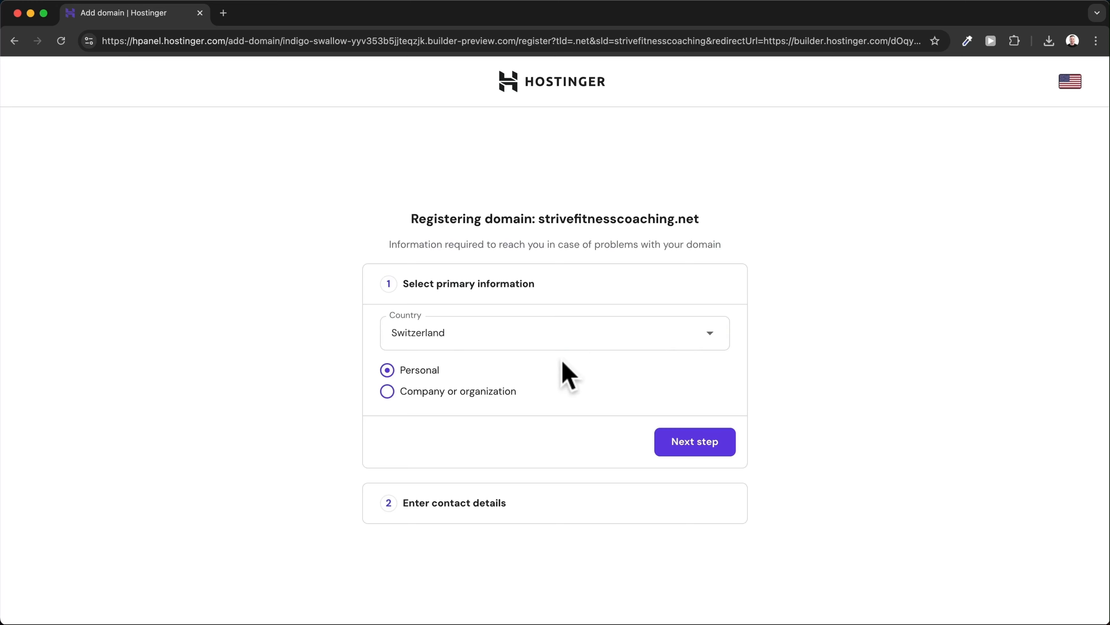
{"action": "left_click", "coordinate": [727, 444]}
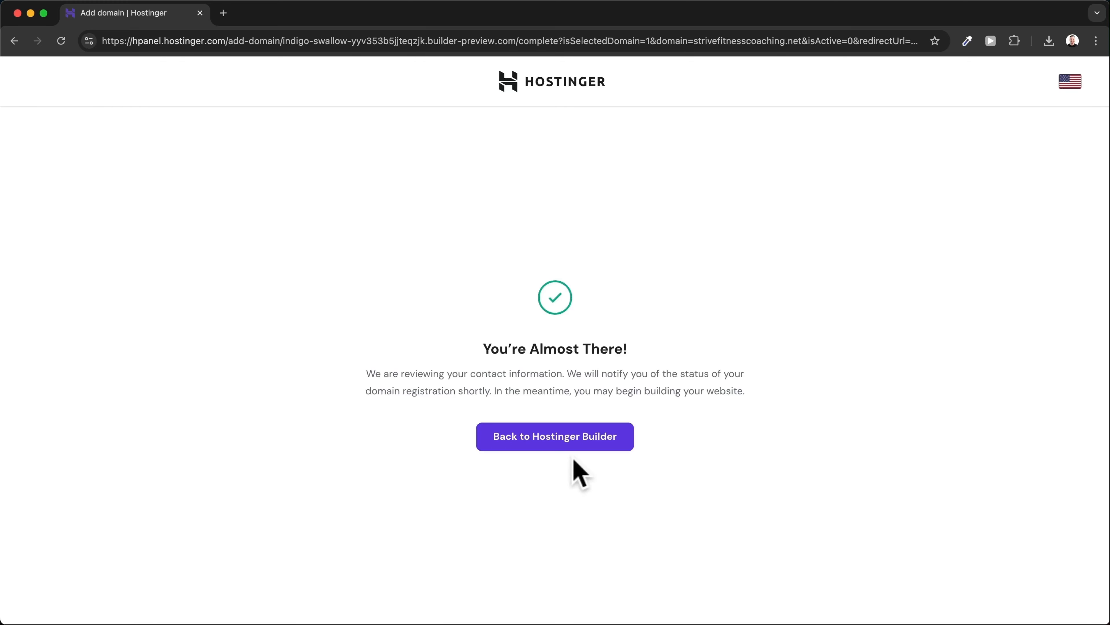
{"action": "left_click", "coordinate": [564, 441]}
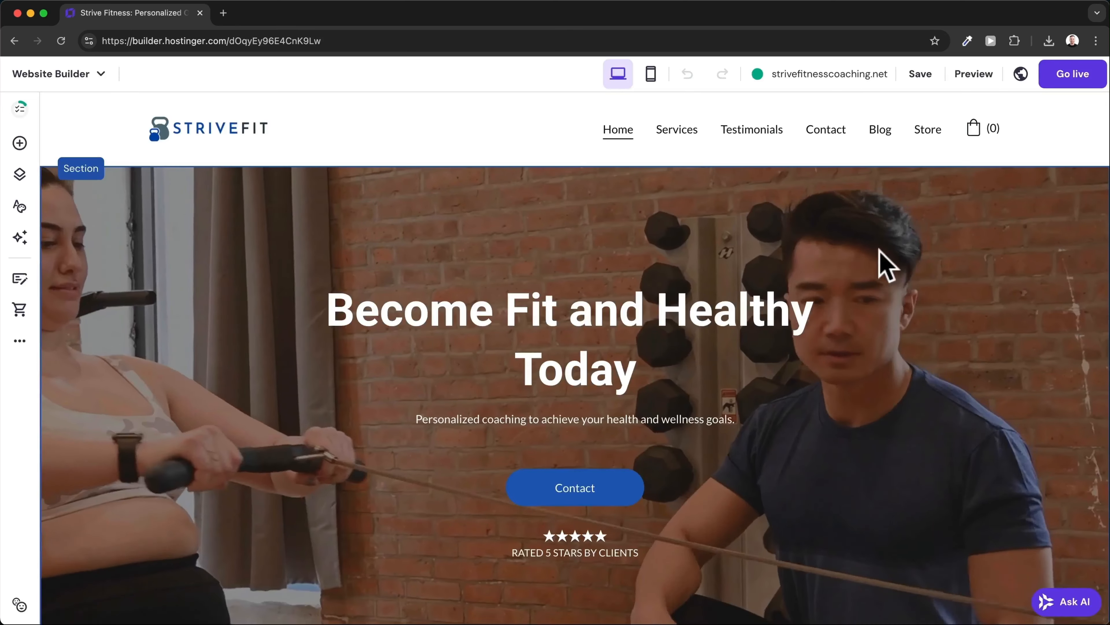
Check the domain status, then publish the site live at strivefitnesscoaching.net.
{"action": "left_click", "coordinate": [871, 75]}
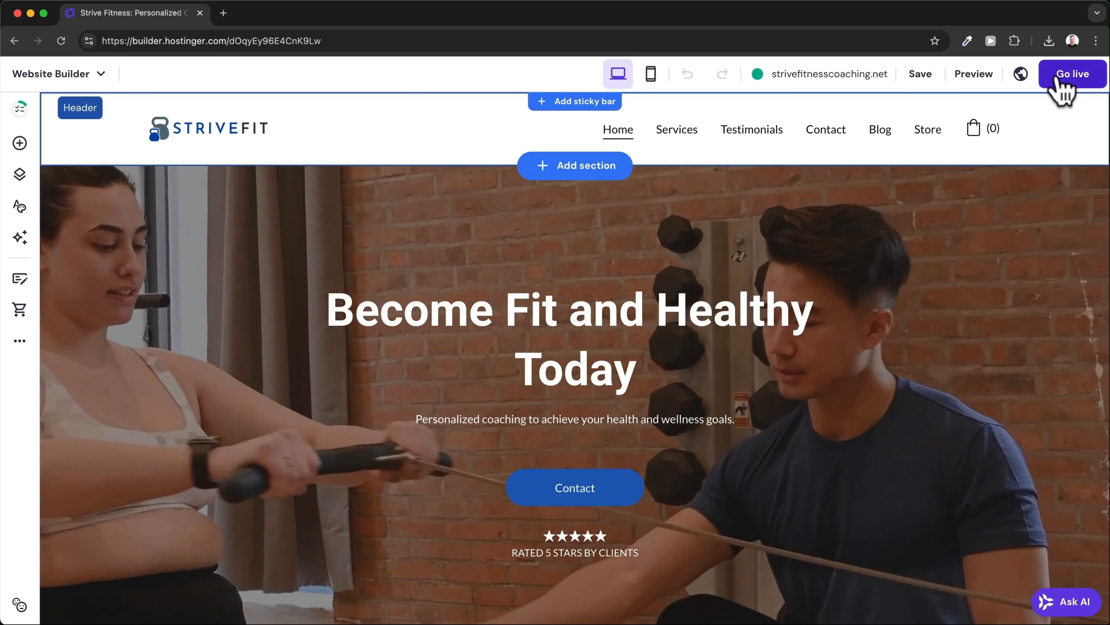
{"action": "left_click", "coordinate": [1092, 90]}
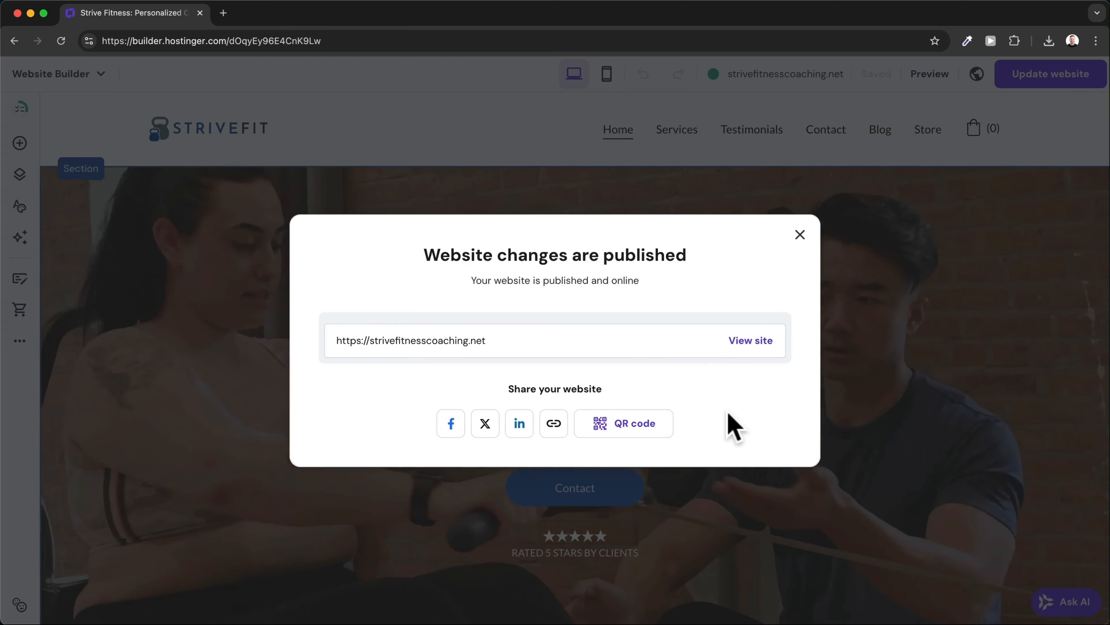
View the live site, then go back to the editor and open Website manager.
{"action": "left_click", "coordinate": [750, 341]}
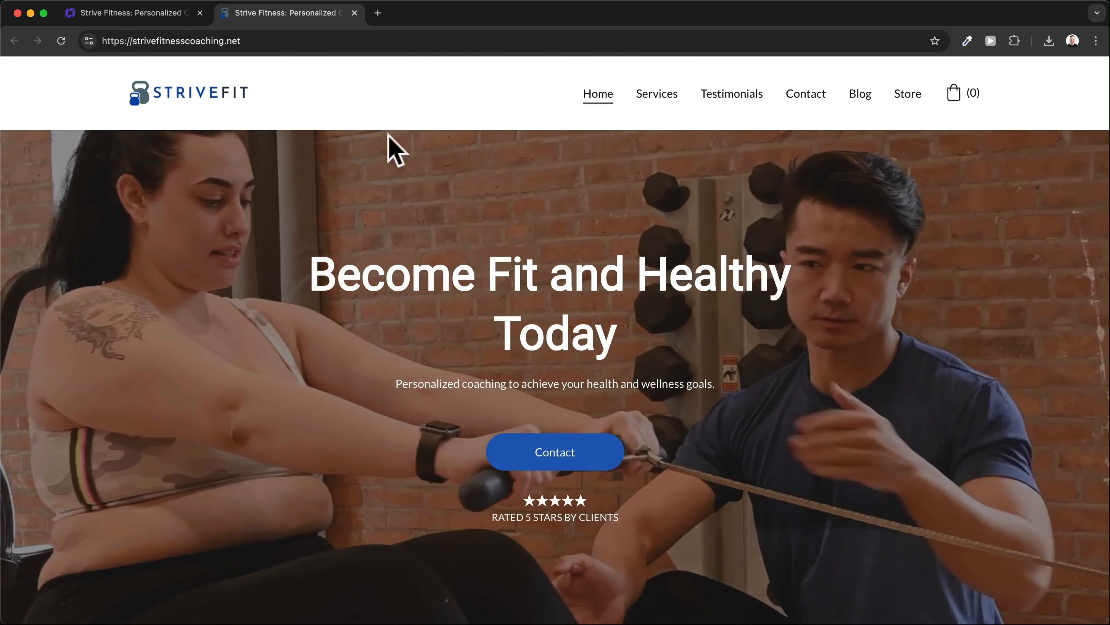
{"action": "left_click", "coordinate": [132, 12]}
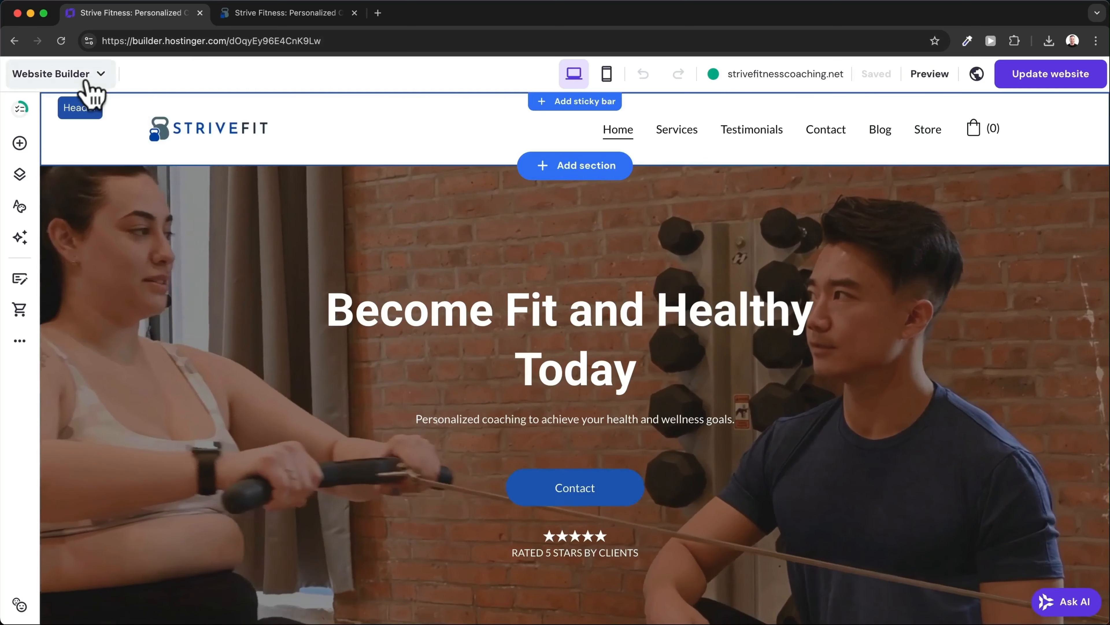
{"action": "left_click", "coordinate": [86, 77]}
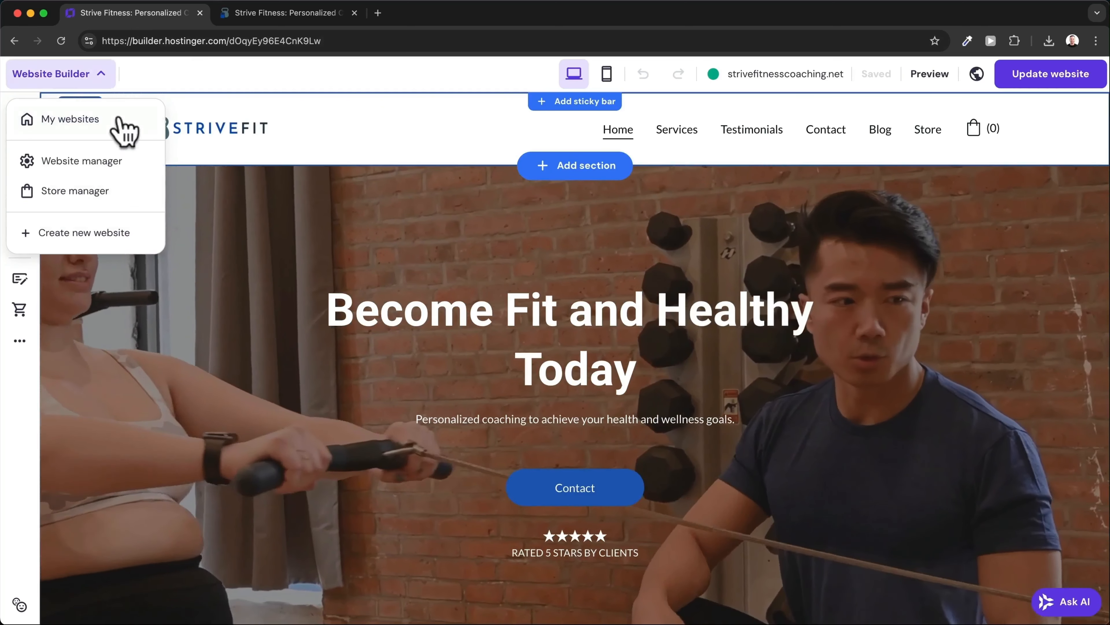
{"action": "left_click", "coordinate": [99, 168]}
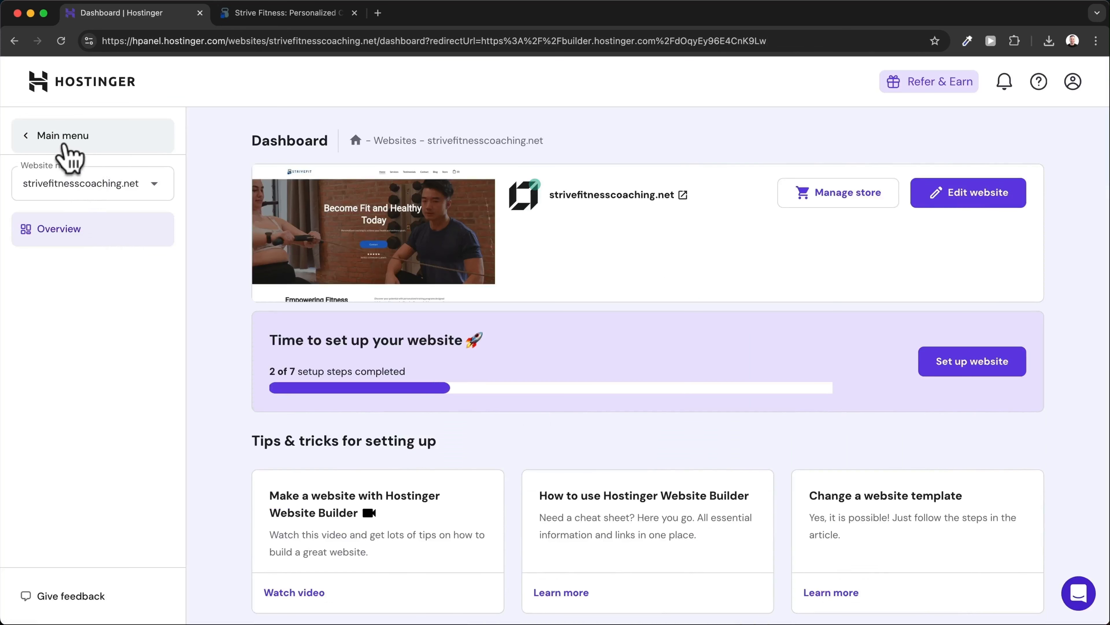
Start email setup for strivefitnesscoaching.net from the Emails page on the Hostinger Free plan.
{"action": "left_click", "coordinate": [65, 146]}
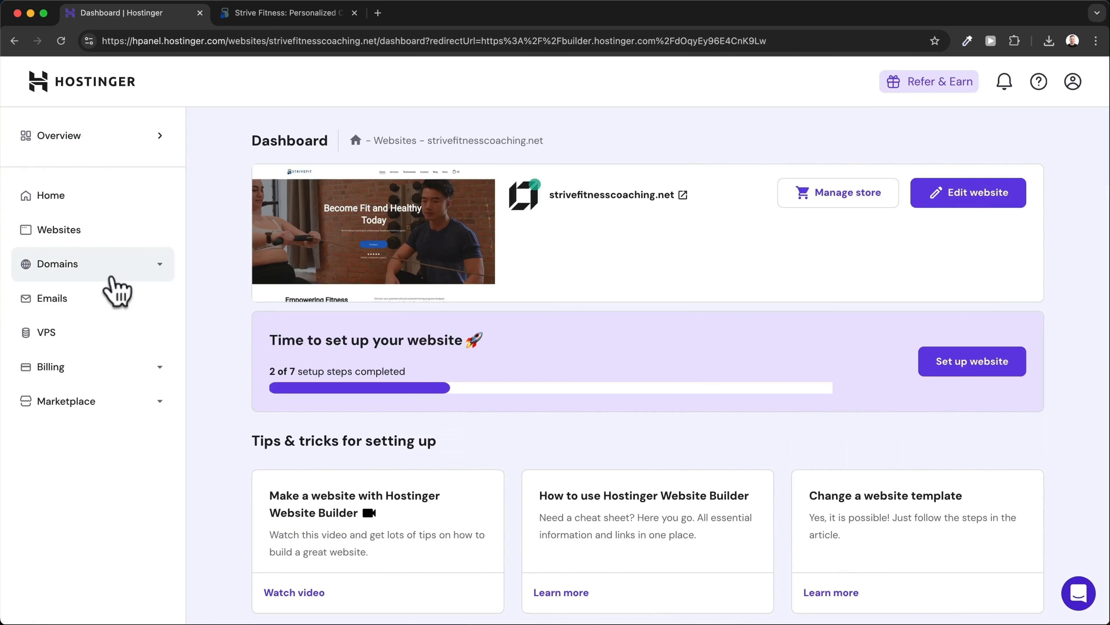
{"action": "left_click", "coordinate": [78, 299]}
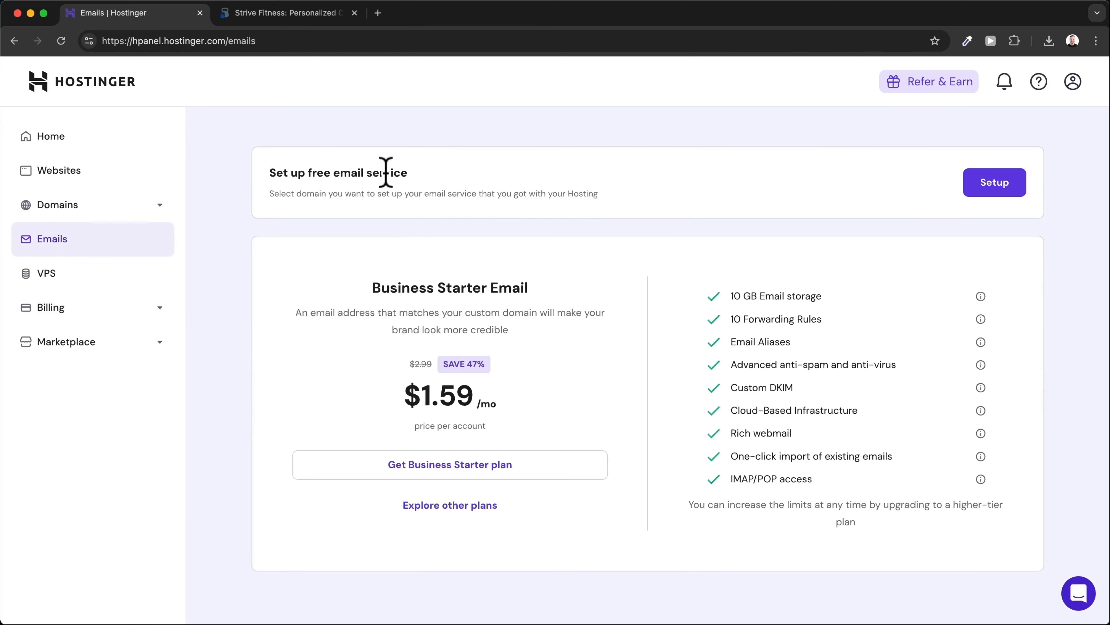
{"action": "left_click", "coordinate": [974, 188]}
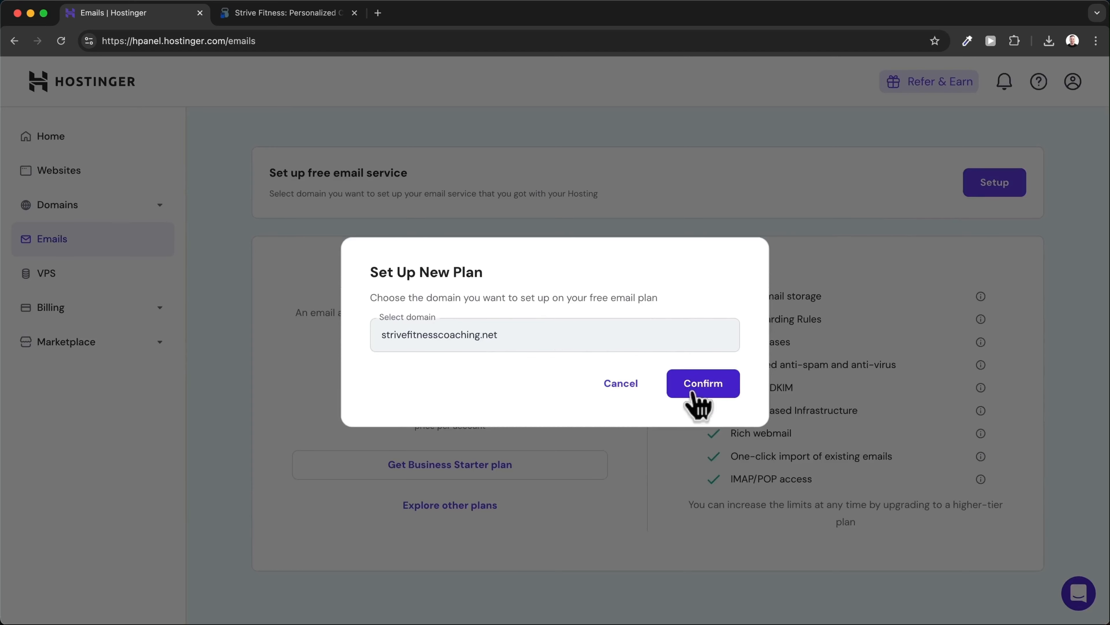
{"action": "left_click", "coordinate": [693, 394]}
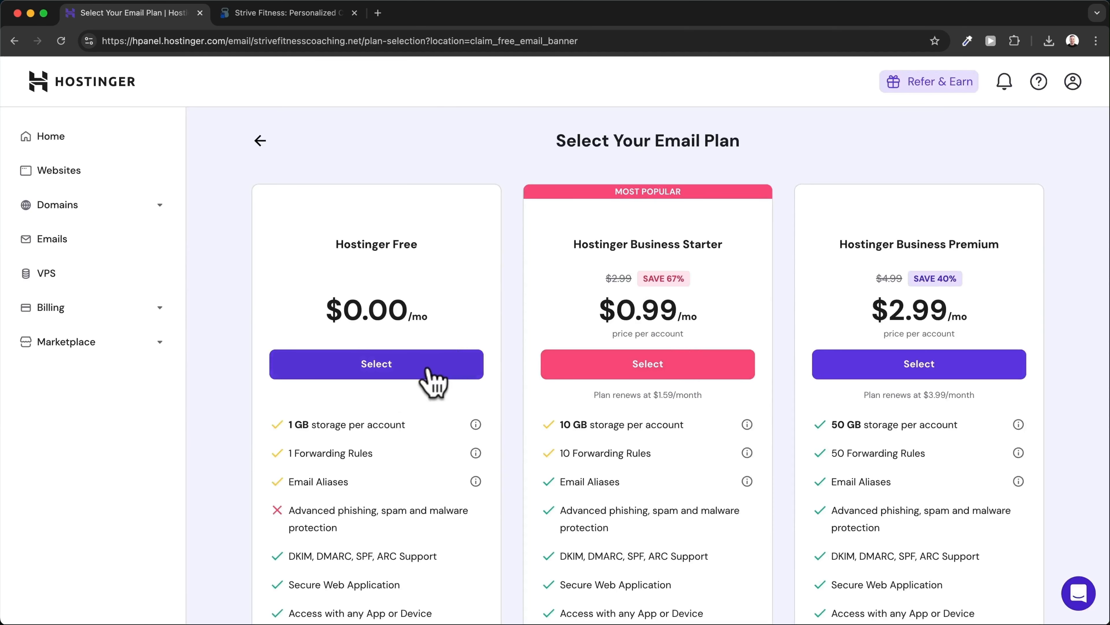
{"action": "left_click", "coordinate": [378, 376]}
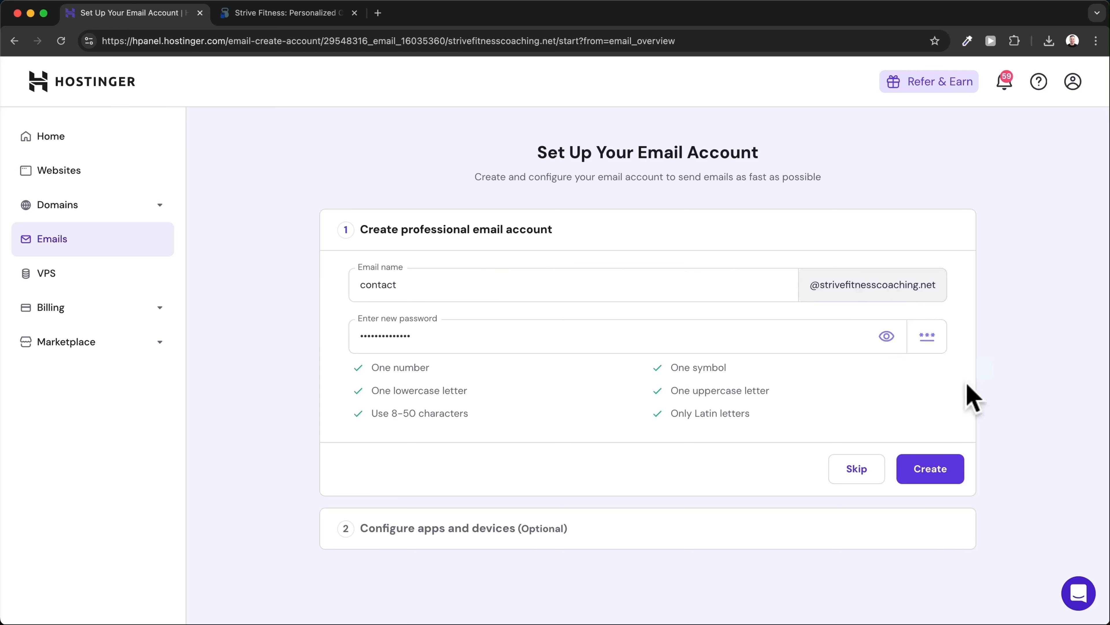
{"action": "left_click", "coordinate": [931, 473]}
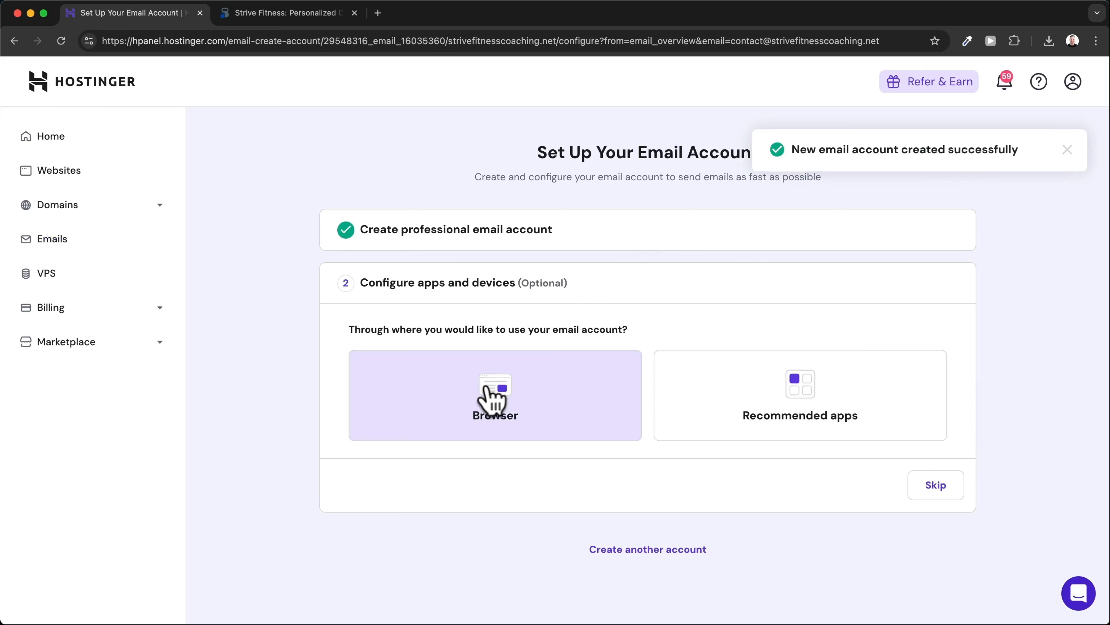
{"action": "left_click", "coordinate": [550, 405]}
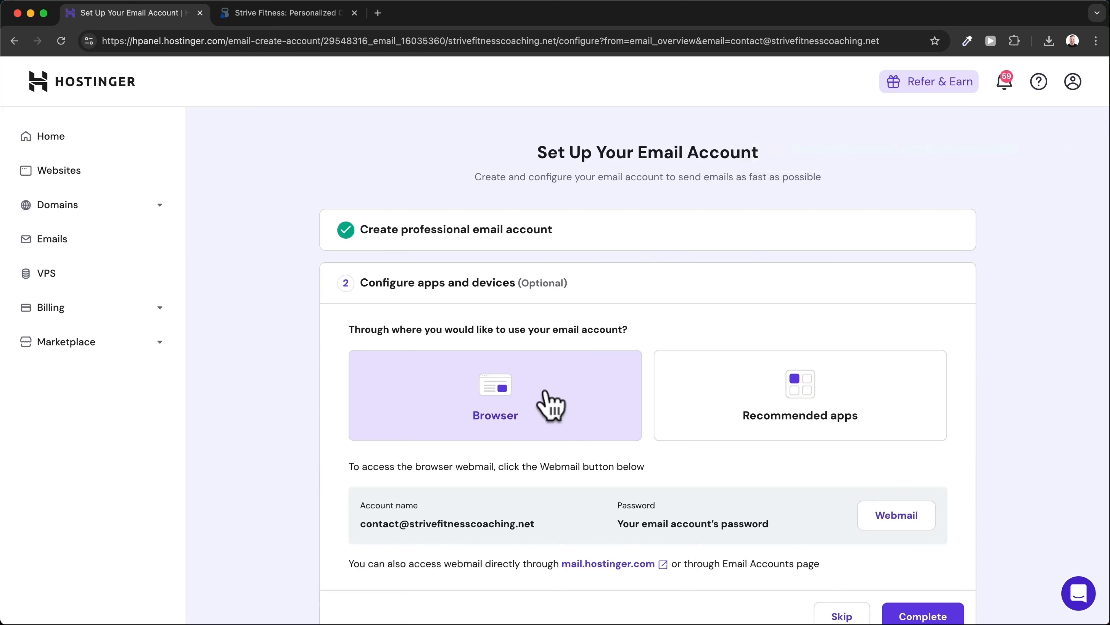
{"action": "left_click", "coordinate": [810, 400]}
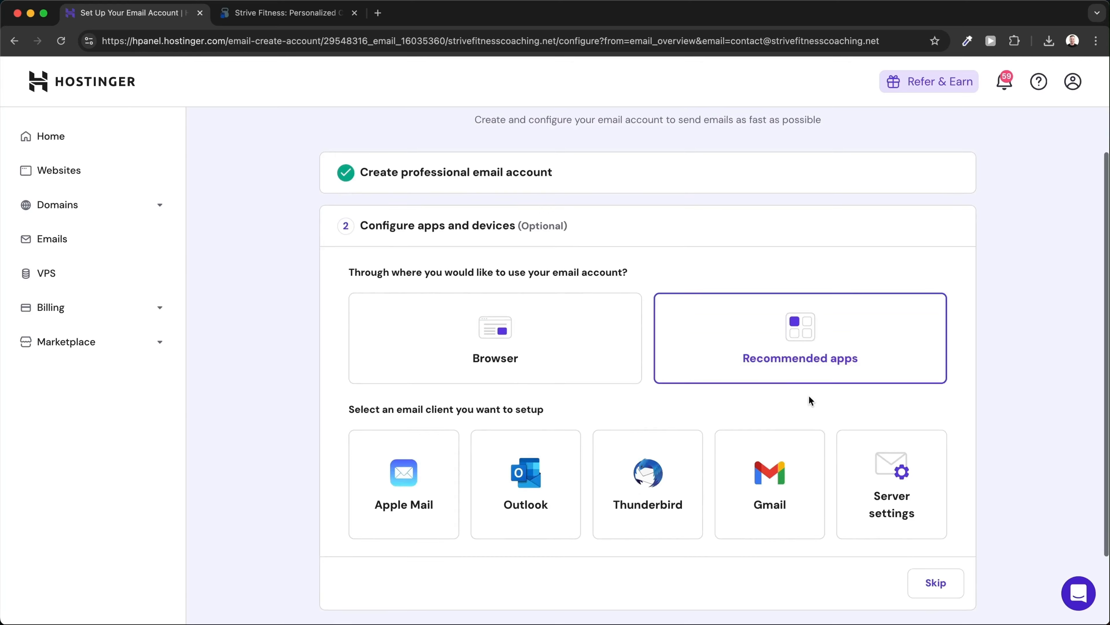
{"action": "left_click", "coordinate": [730, 491]}
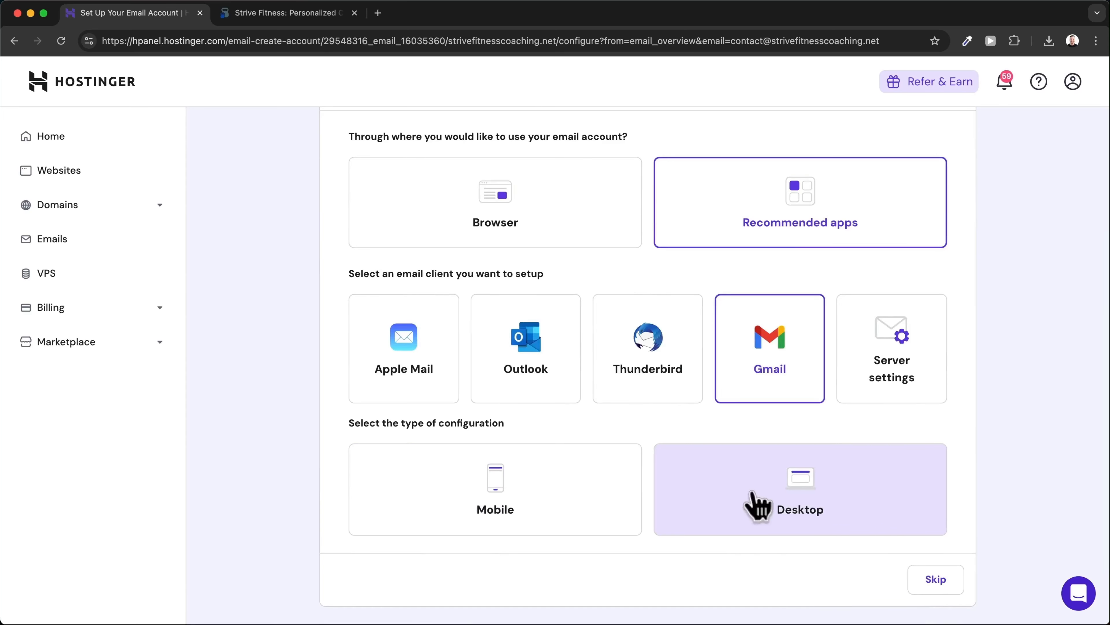
{"action": "left_click", "coordinate": [756, 506]}
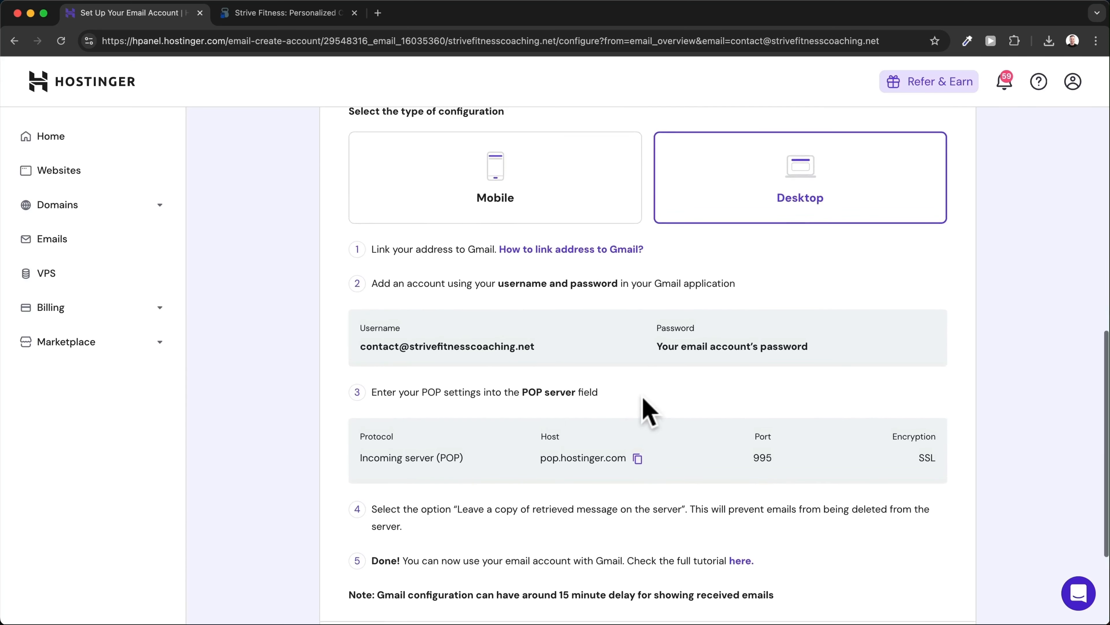
{"action": "scroll", "coordinate": [647, 411], "scroll_direction": "up", "scroll_amount": 5}
{"action": "scroll", "coordinate": [644, 399], "scroll_direction": "up", "scroll_amount": 7}
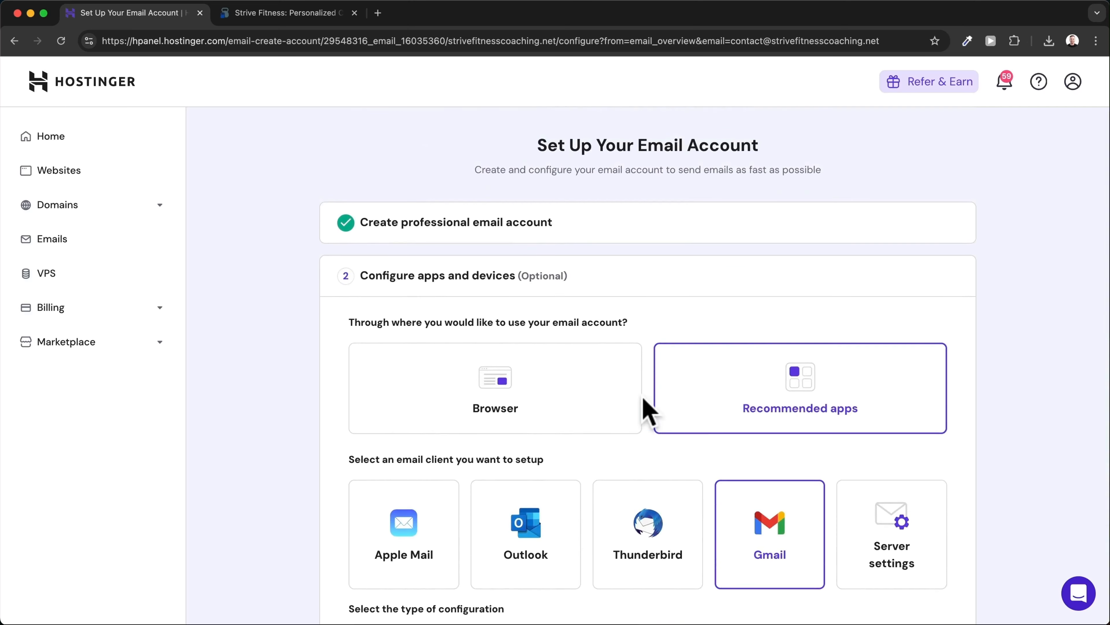
{"action": "left_click", "coordinate": [492, 390]}
{"action": "scroll", "coordinate": [495, 398], "scroll_direction": "down", "scroll_amount": 3}
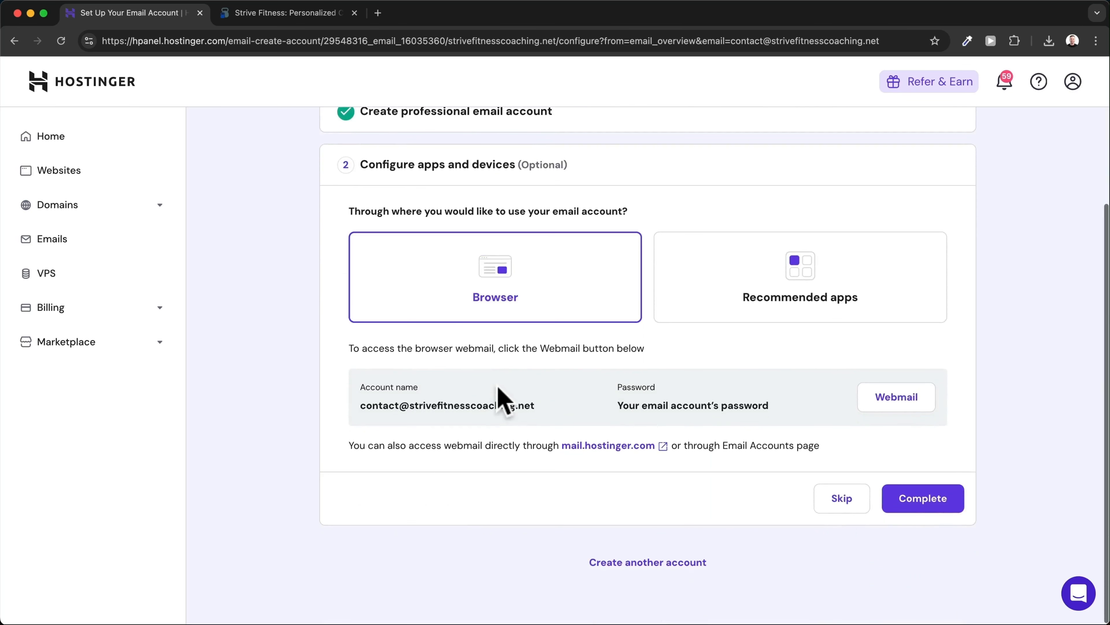
{"action": "left_click", "coordinate": [915, 399]}
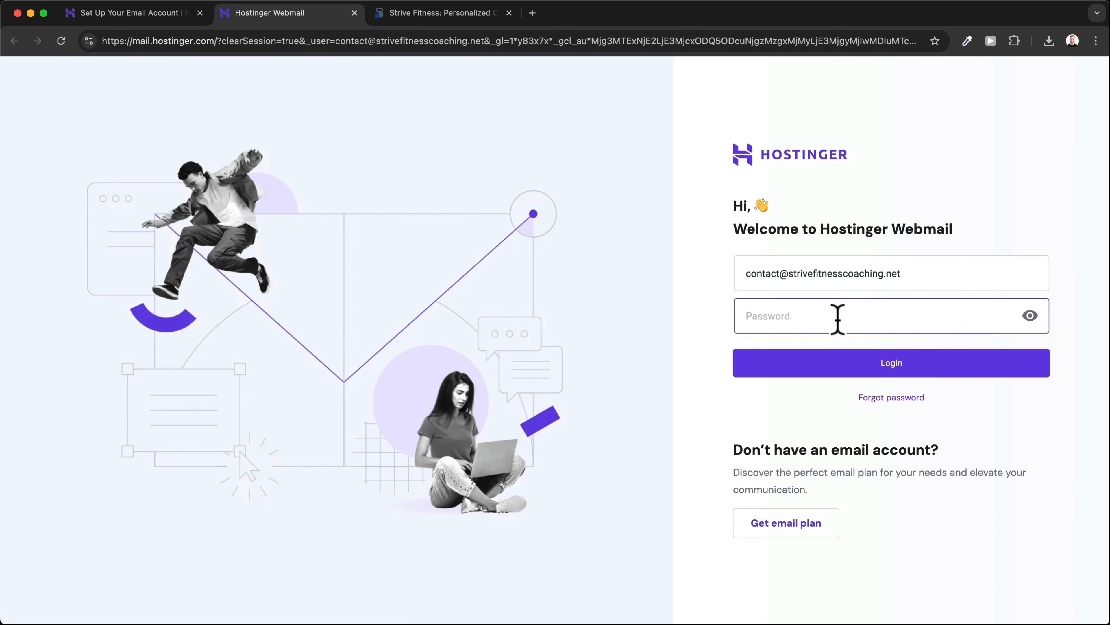
Paste the mailbox password and log in to the contact inbox.
{"action": "key", "text": "super+v"}
{"action": "left_click", "coordinate": [820, 369]}
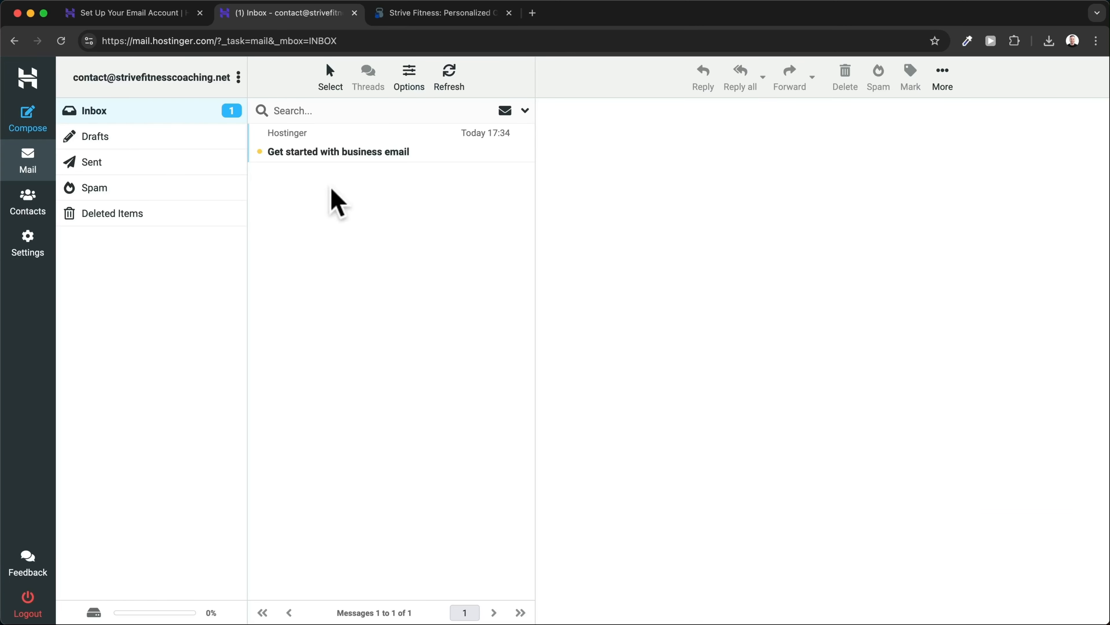